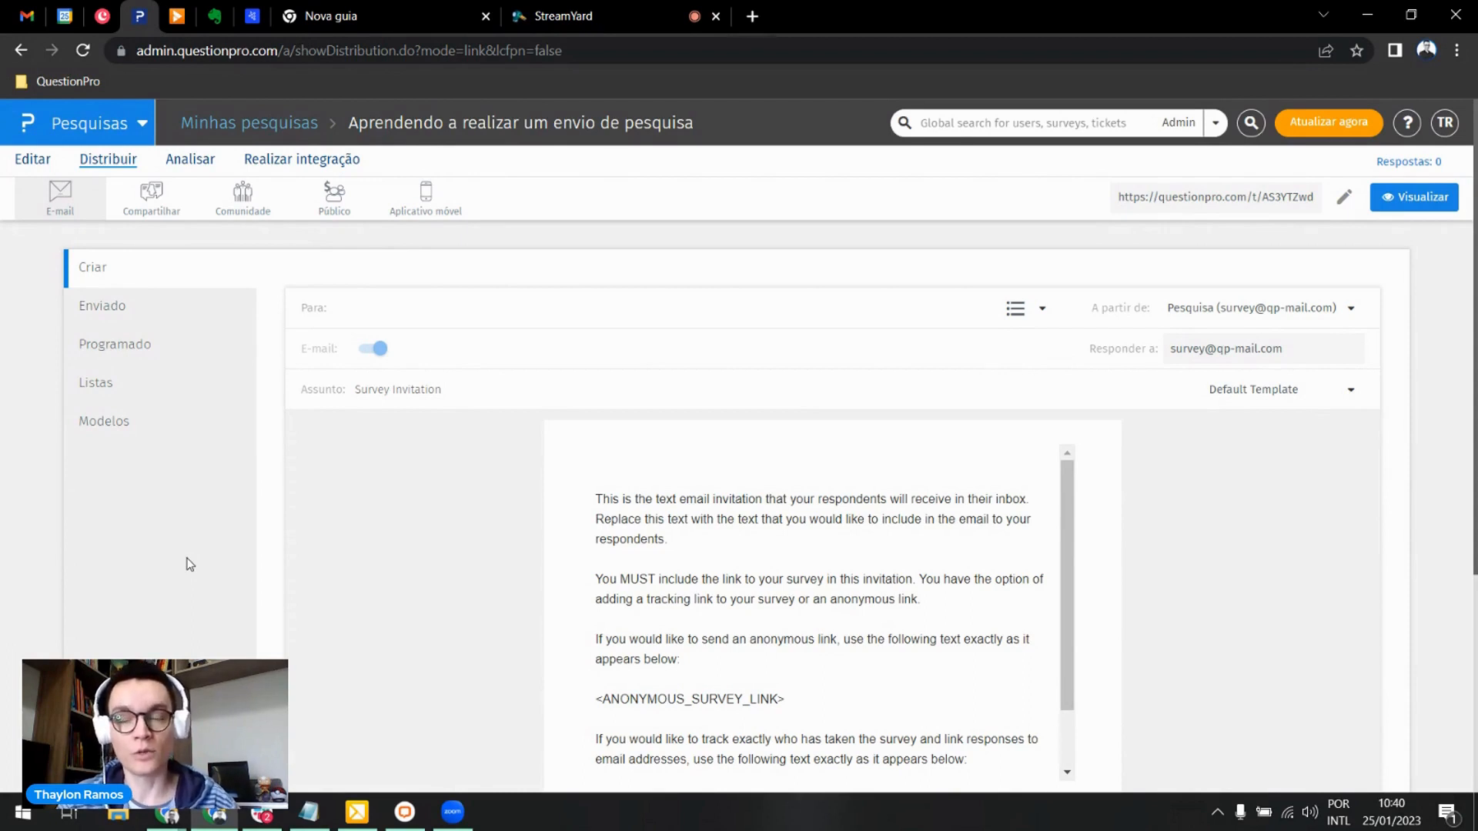
Step: Open the account's global settings and set the email server to send via SMTP
click(1444, 123)
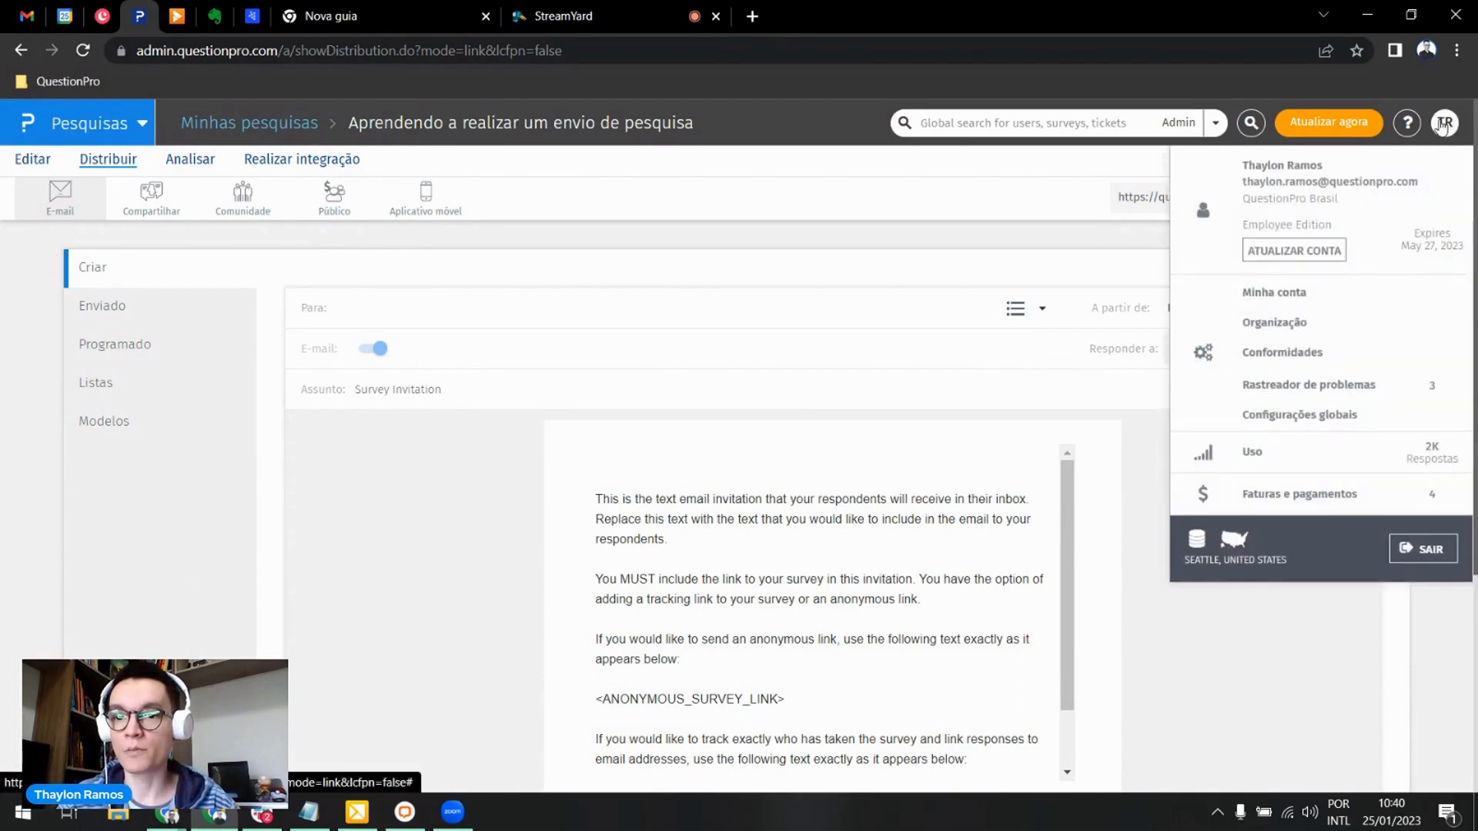
click(1283, 420)
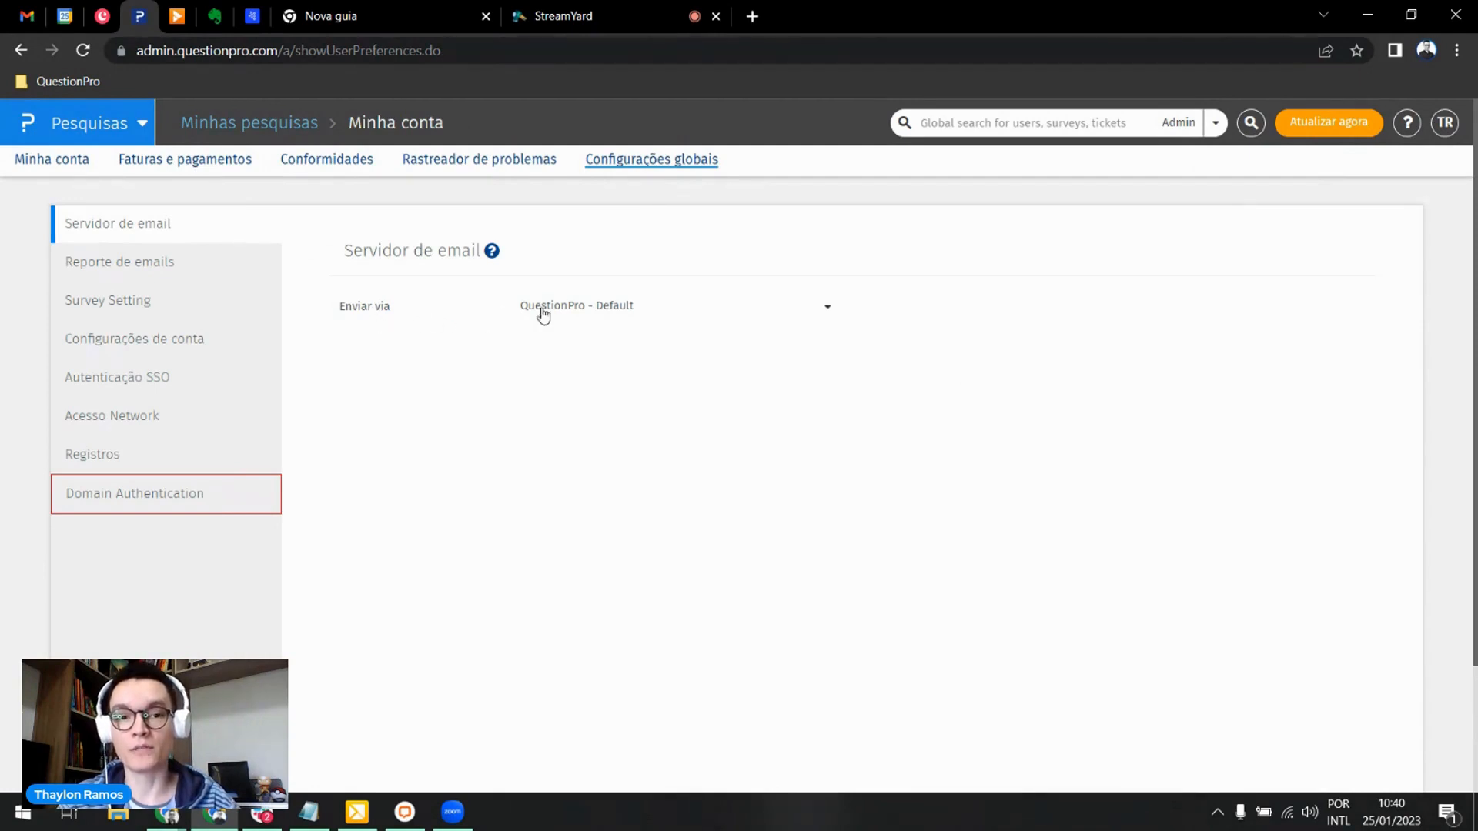
click(604, 315)
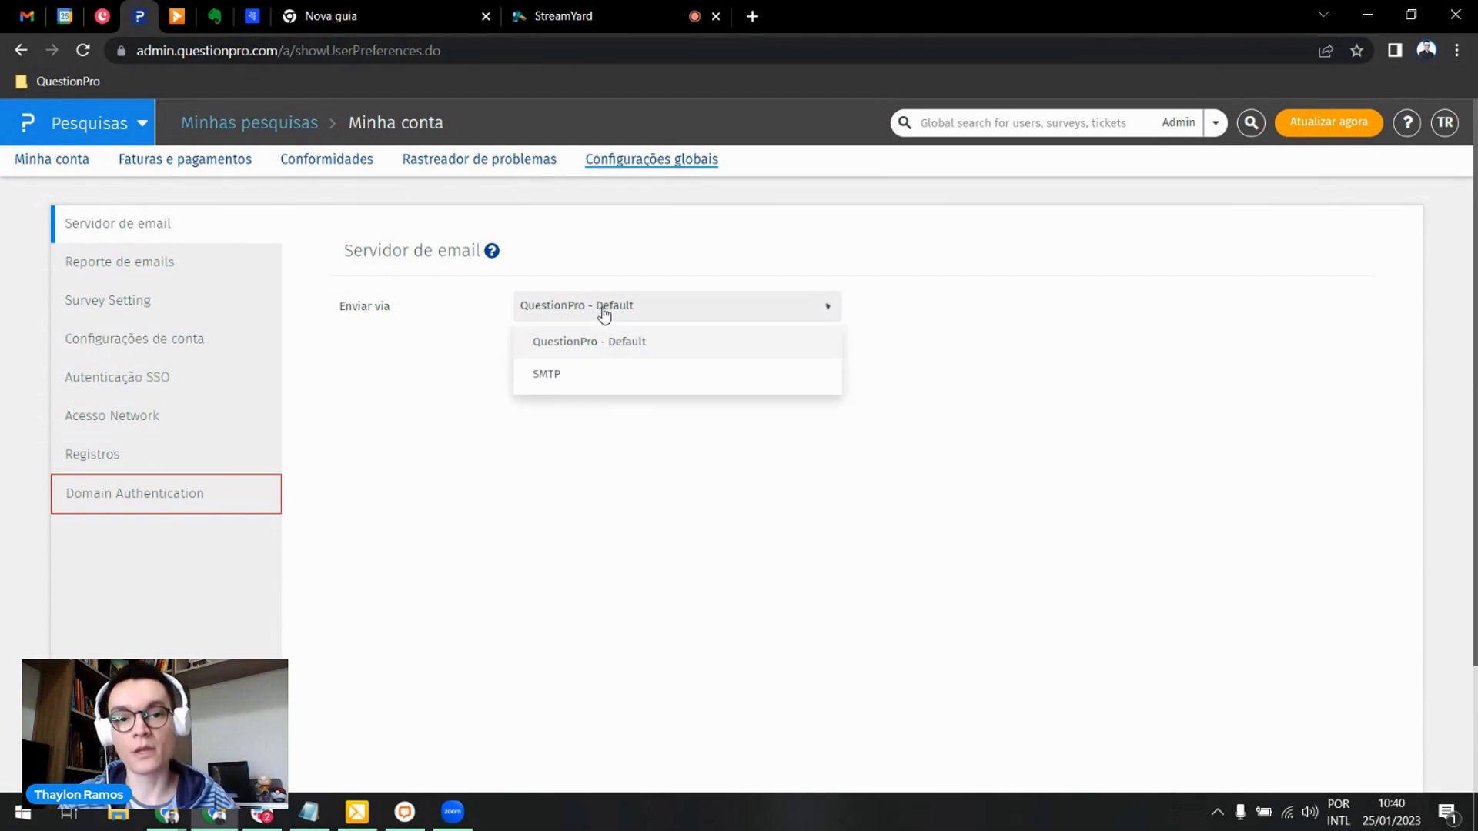
click(588, 387)
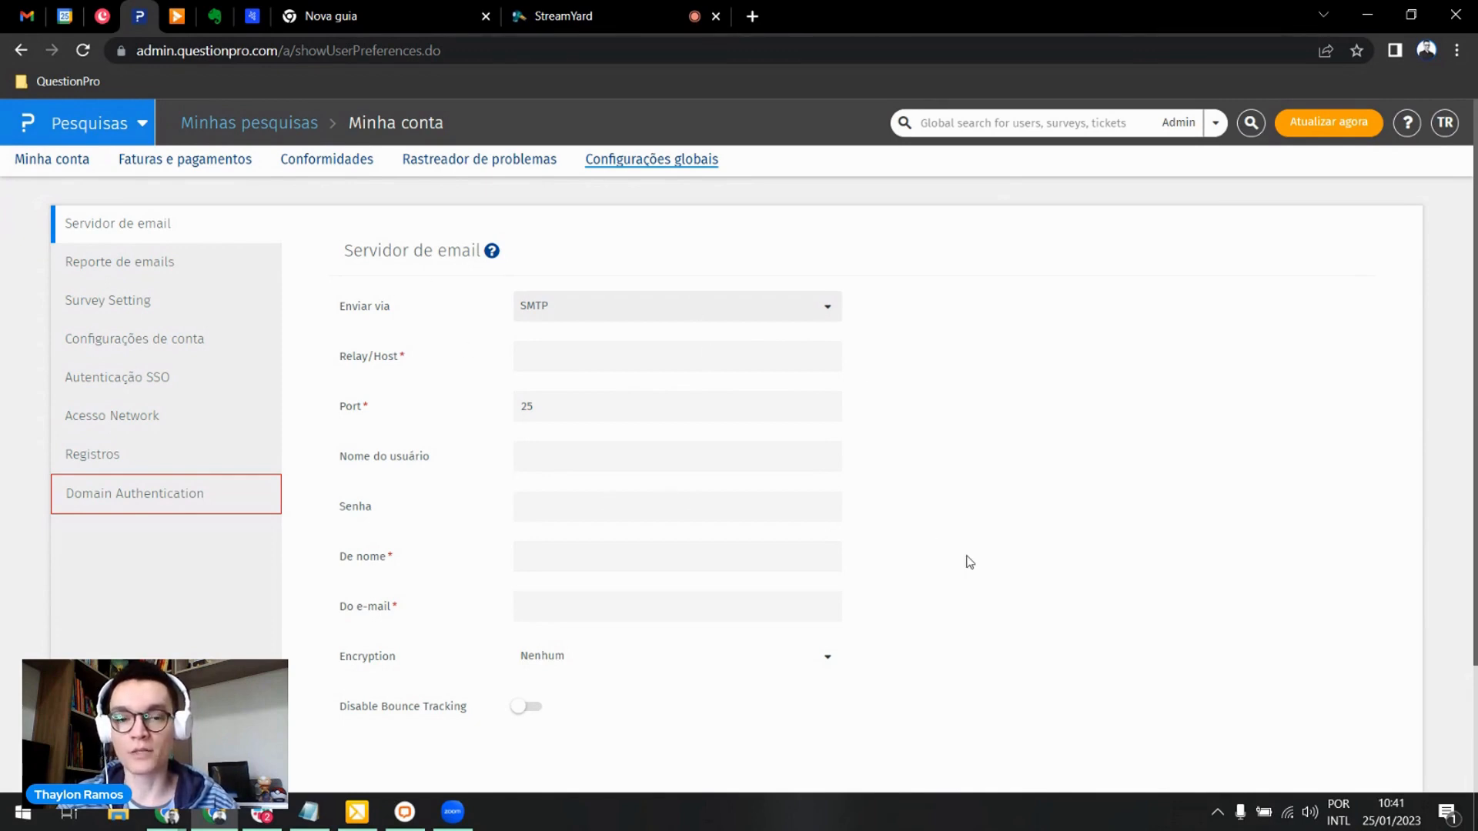
scroll(1062, 577, down, 2)
scroll(1049, 564, up, 2)
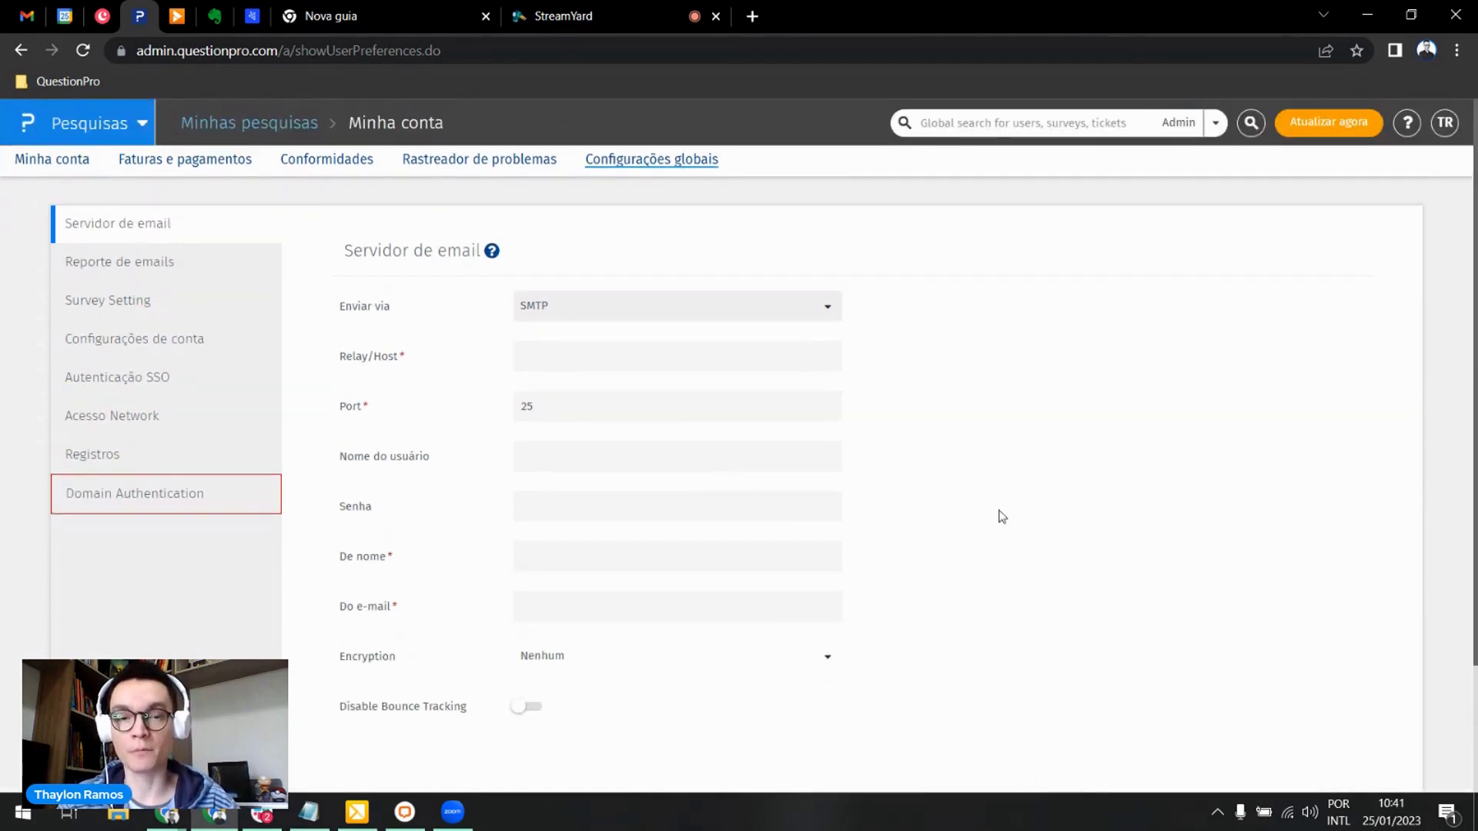
Step: Read the SMTP relay help document down to the table of servers, ports and daily send limits, and close it
click(491, 251)
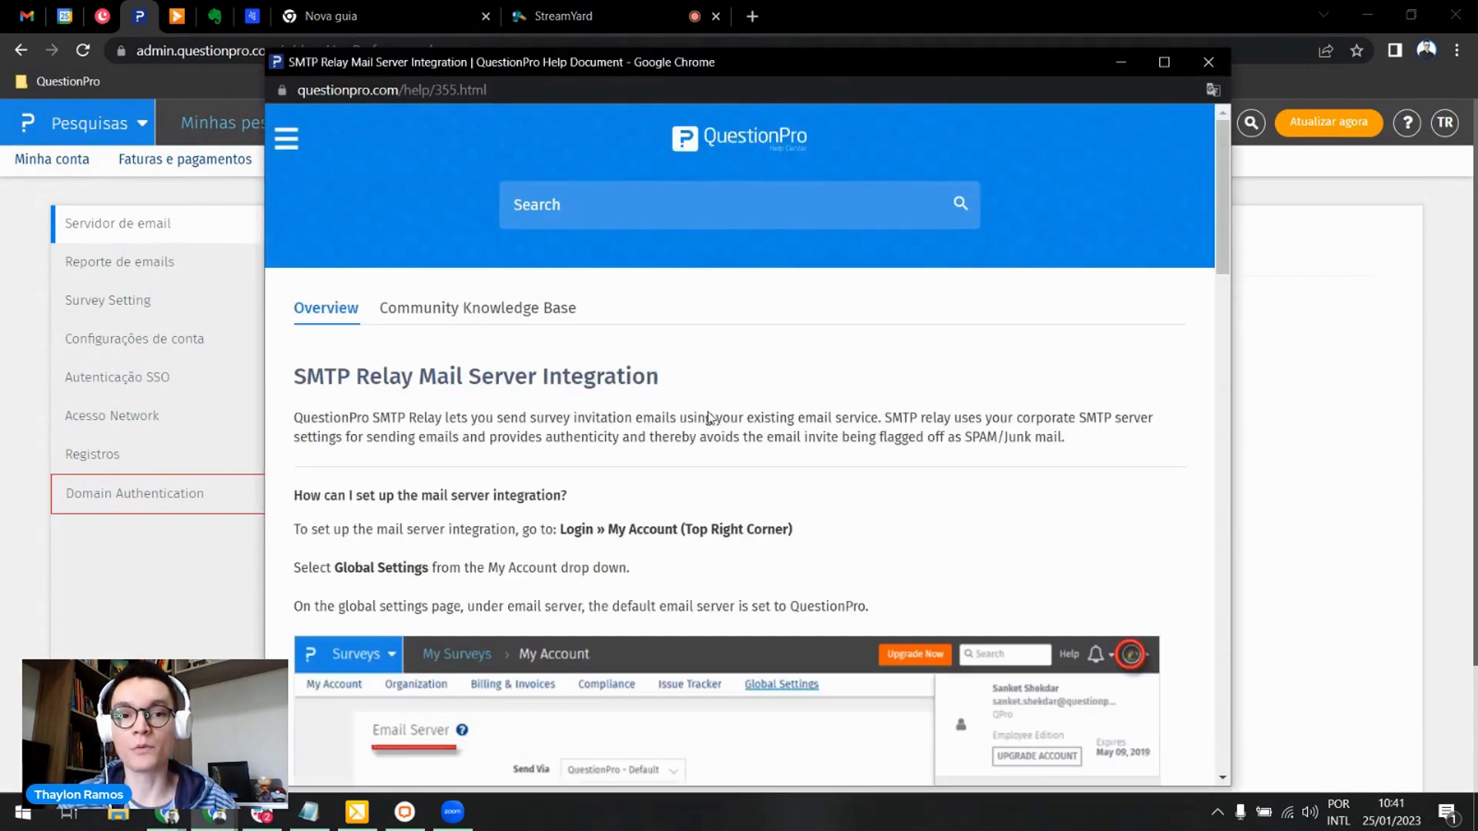
scroll(848, 524, down, 2)
scroll(849, 525, down, 15)
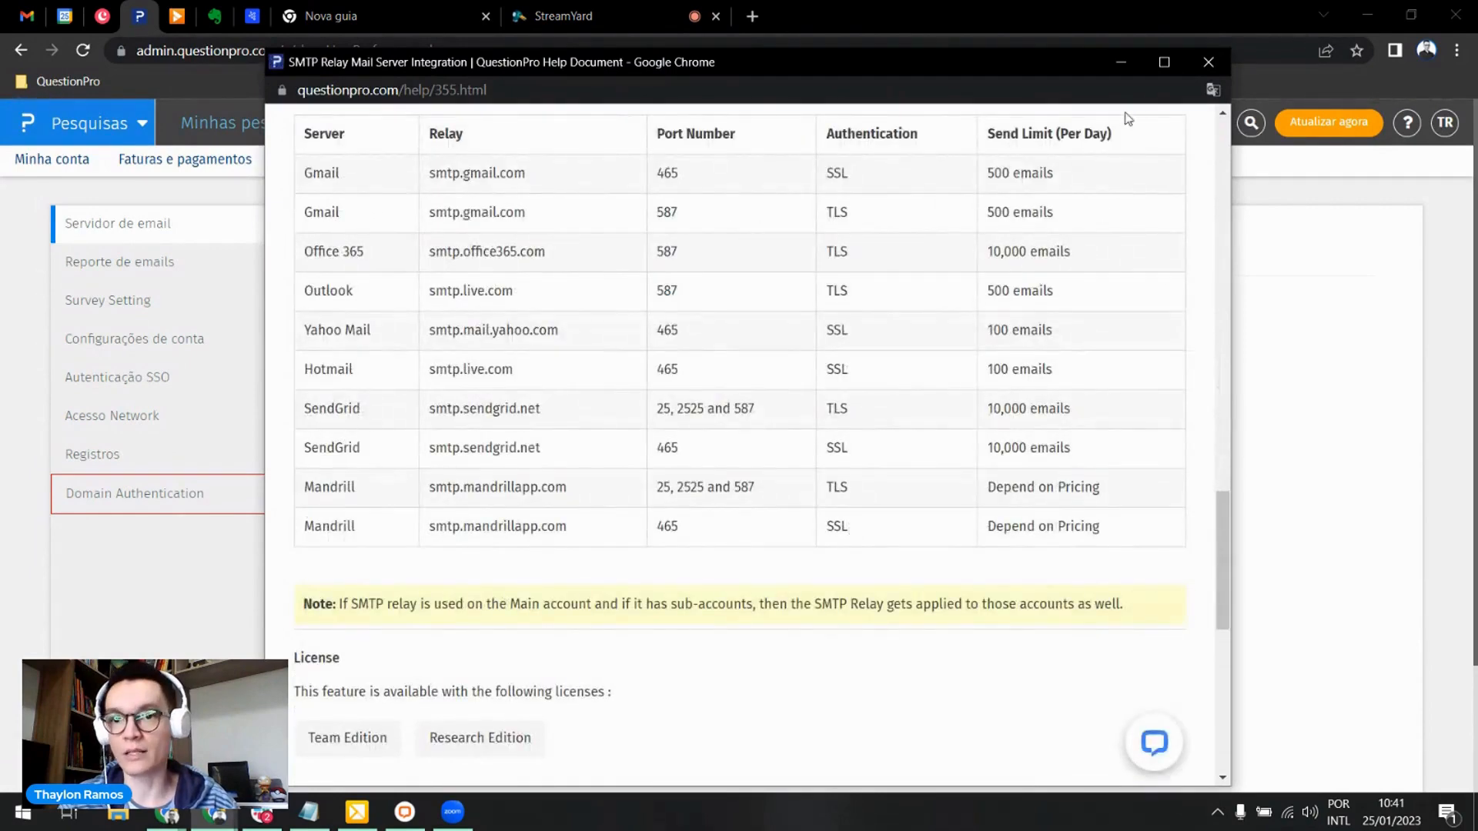
click(1207, 61)
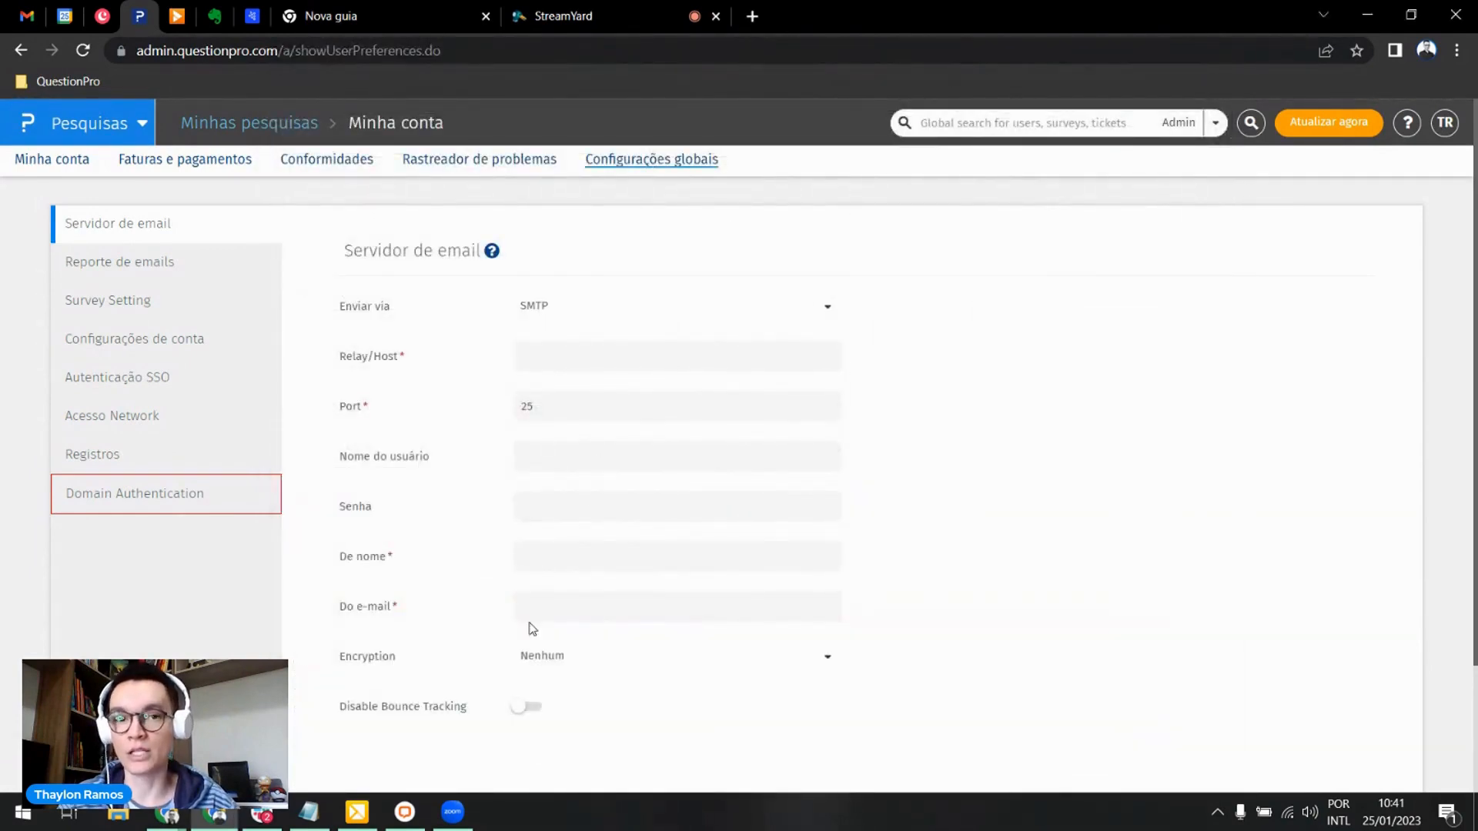
Step: Look over the SMTP configuration fields and set the email server back to QuestionPro - Default
scroll(932, 604, down, 1)
scroll(928, 600, down, 2)
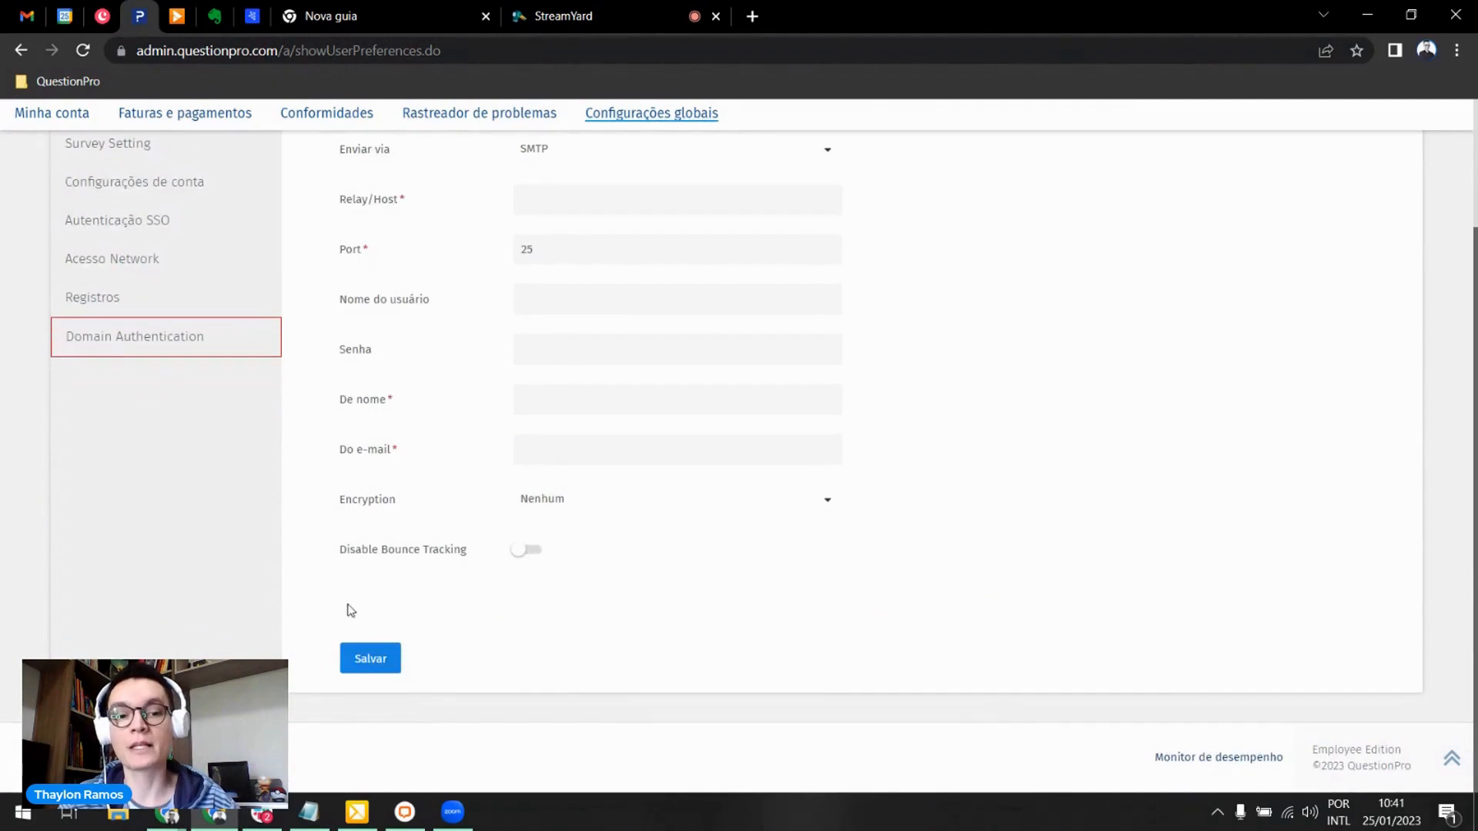
scroll(847, 562, up, 2)
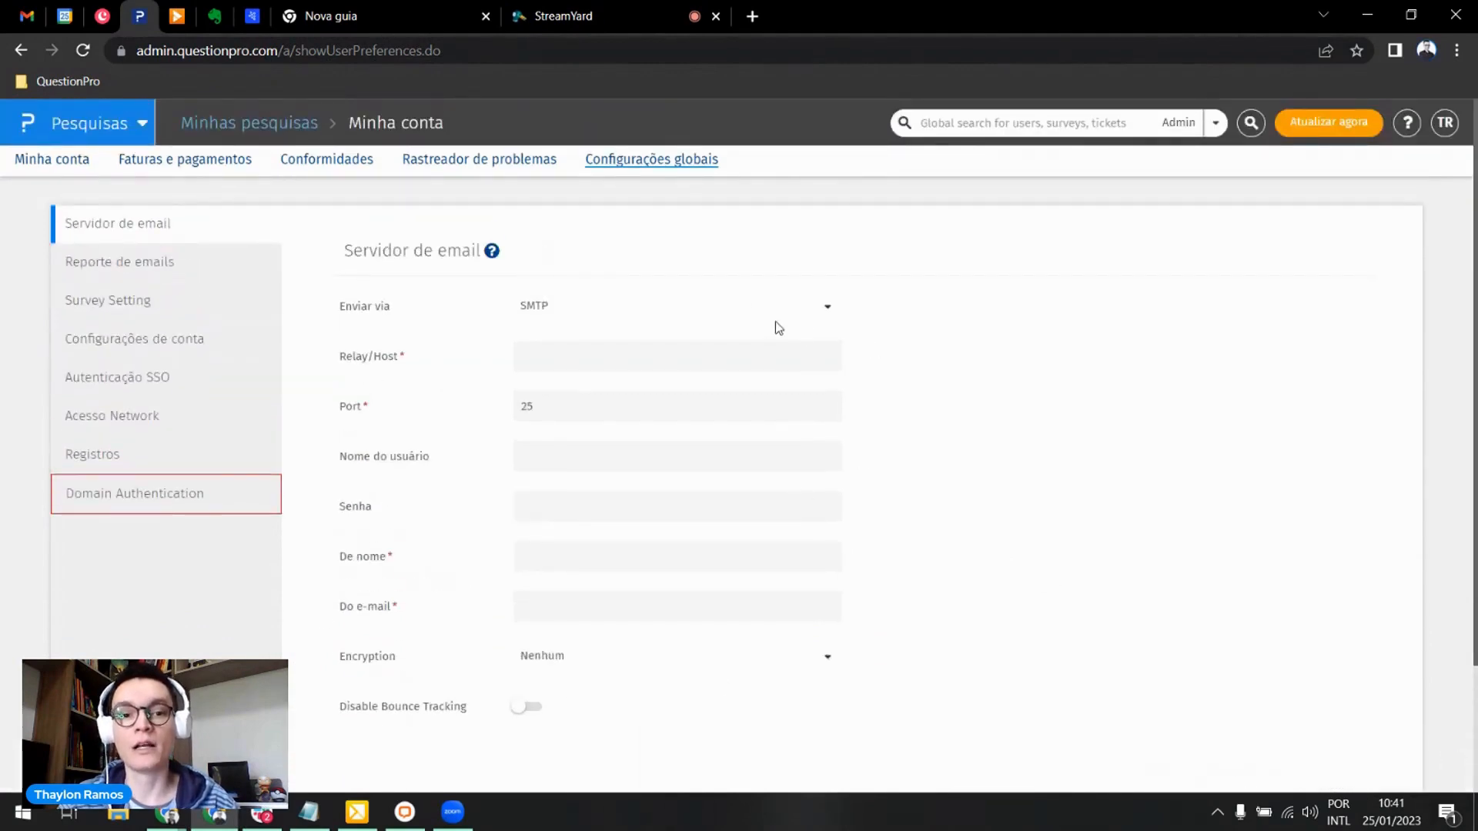
click(761, 316)
click(610, 343)
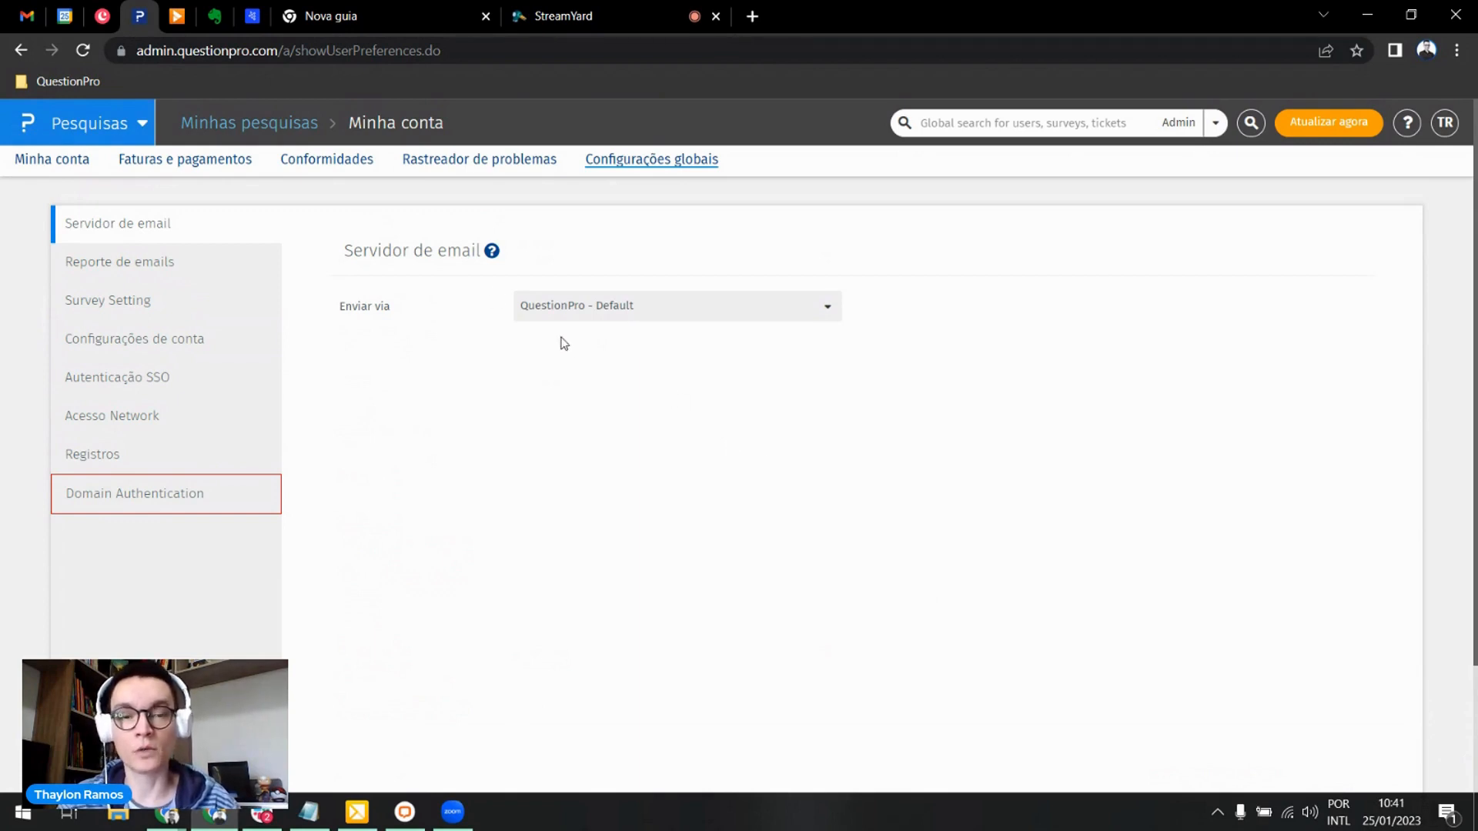
Step: Return to the survey list and open the email distribution of the survey "Aprendendo a realizar um envio de pesquisa"
click(238, 130)
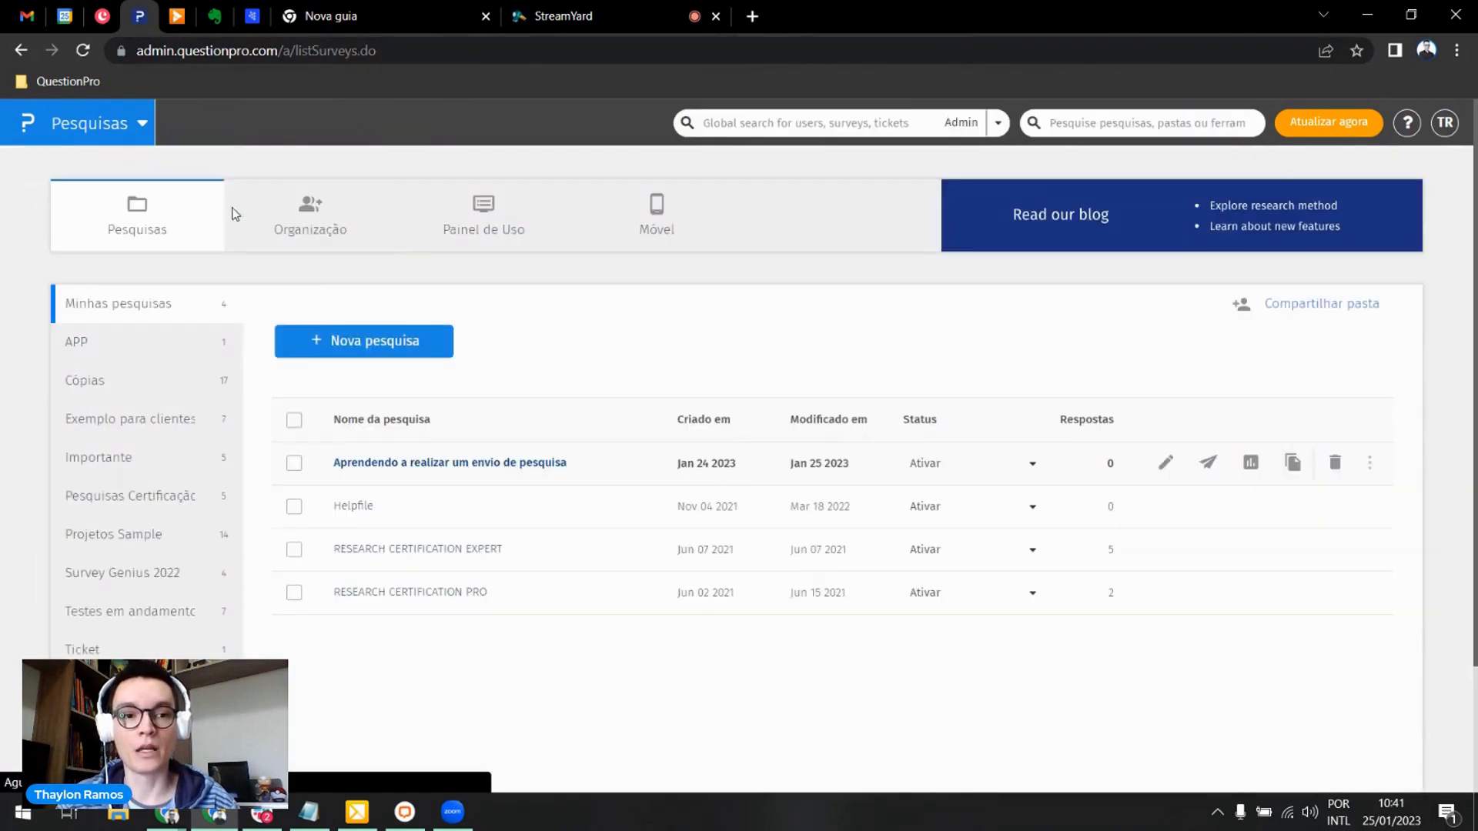
click(415, 465)
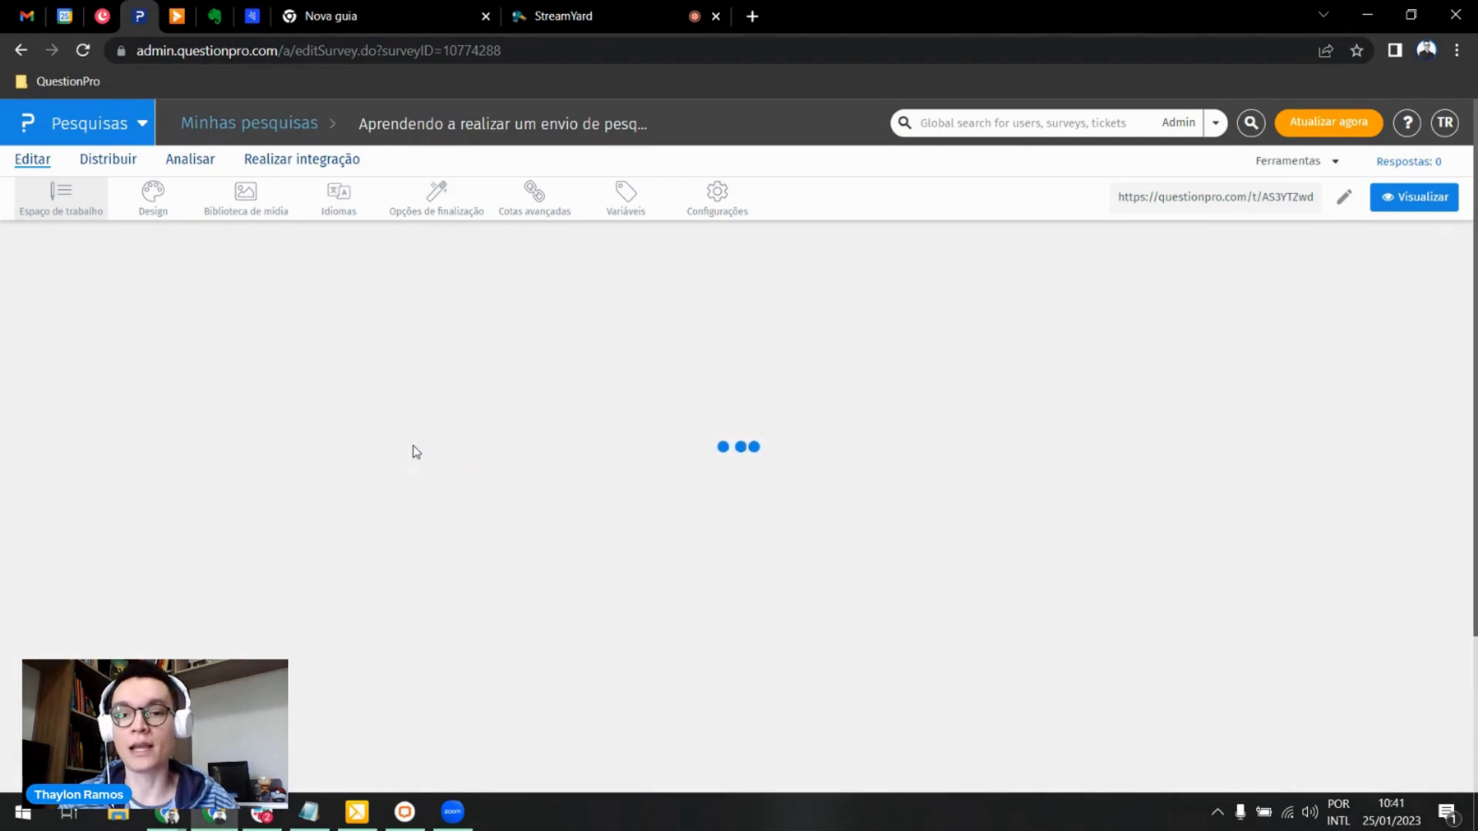
click(116, 161)
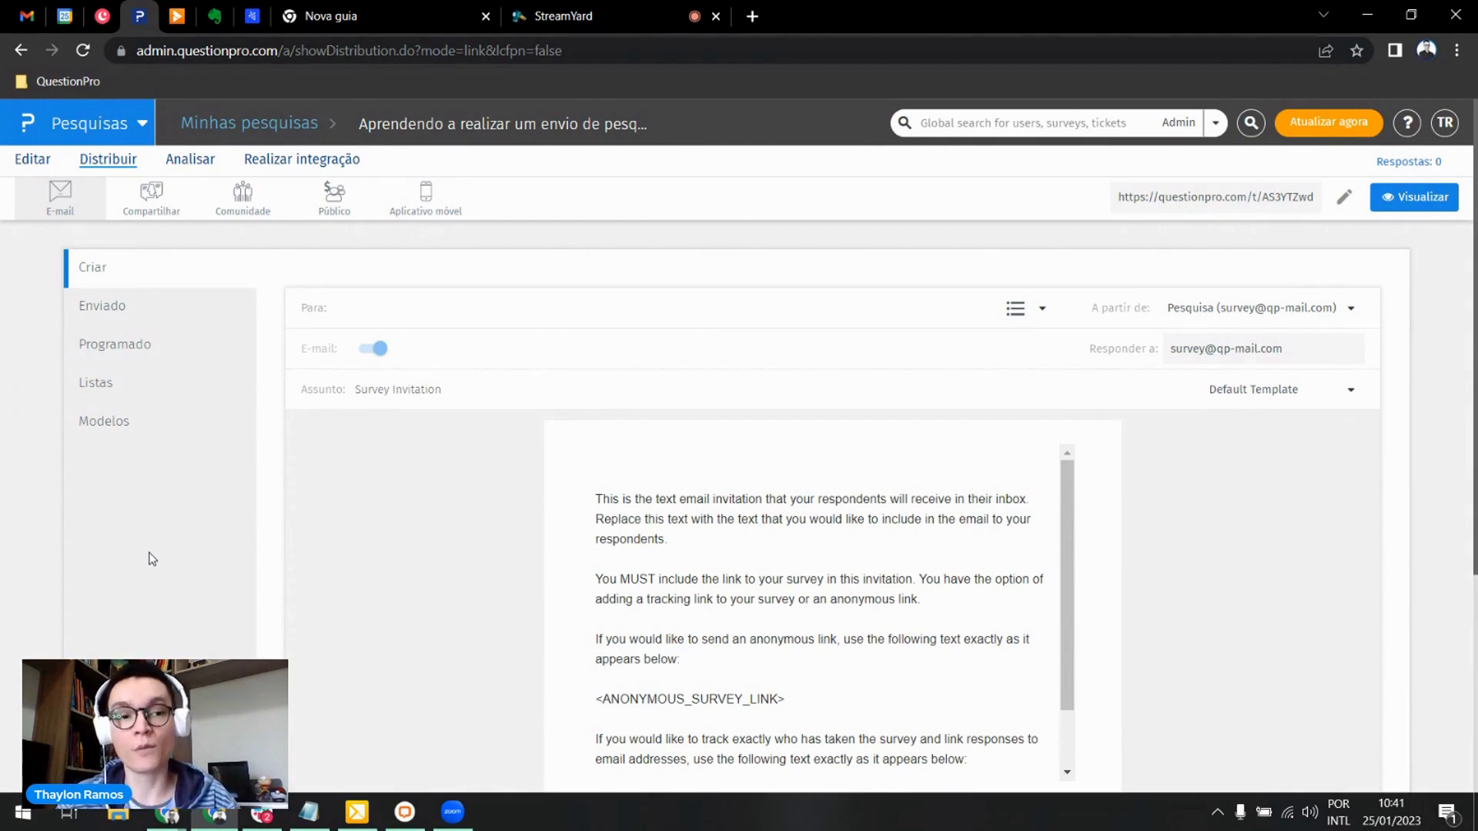
Step: Open the survey's message templates and review the sender's postal address in the CAN-SPAM compliance form, and close it
click(119, 428)
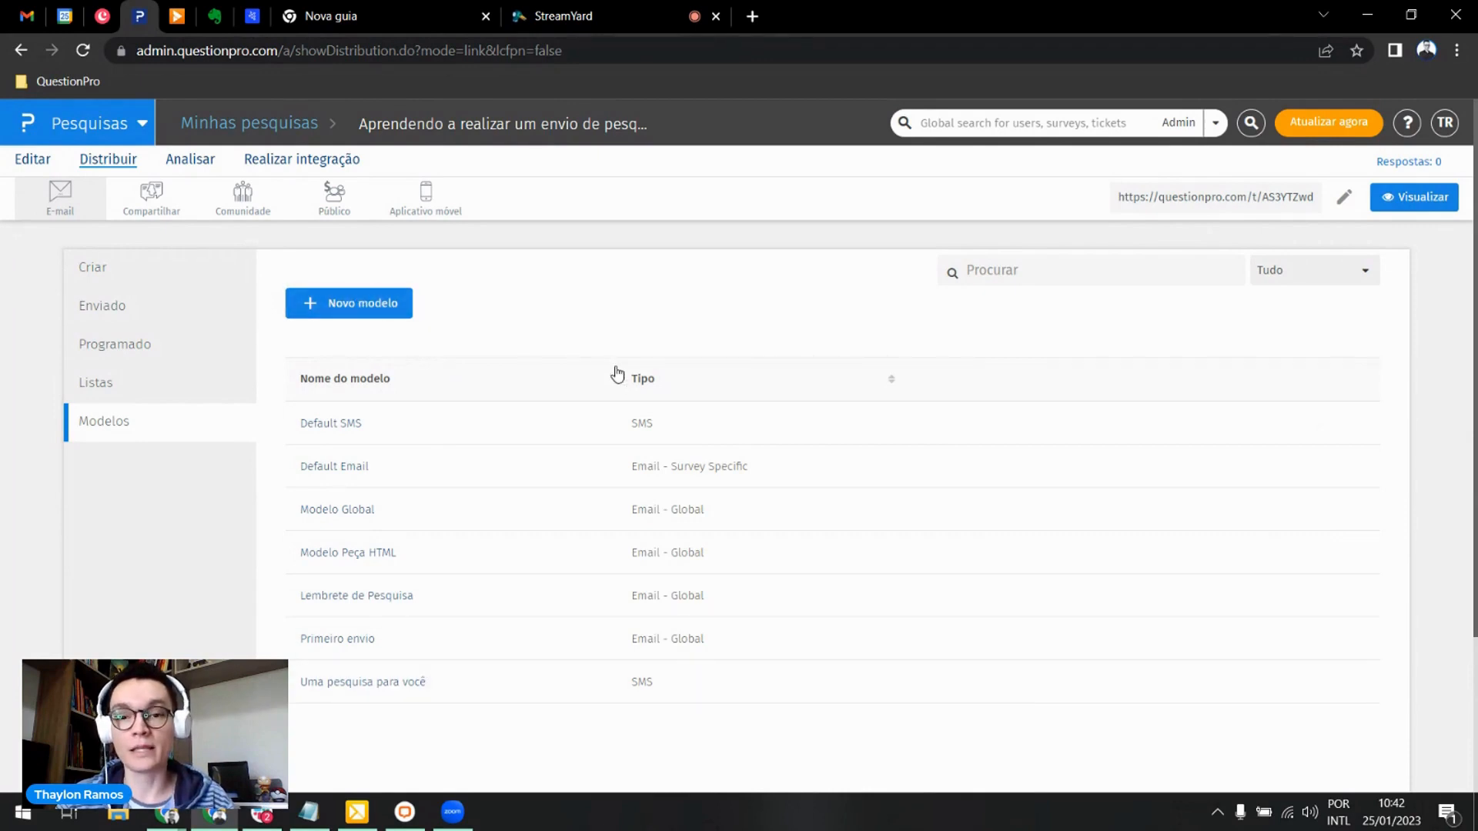
scroll(841, 379, down, 3)
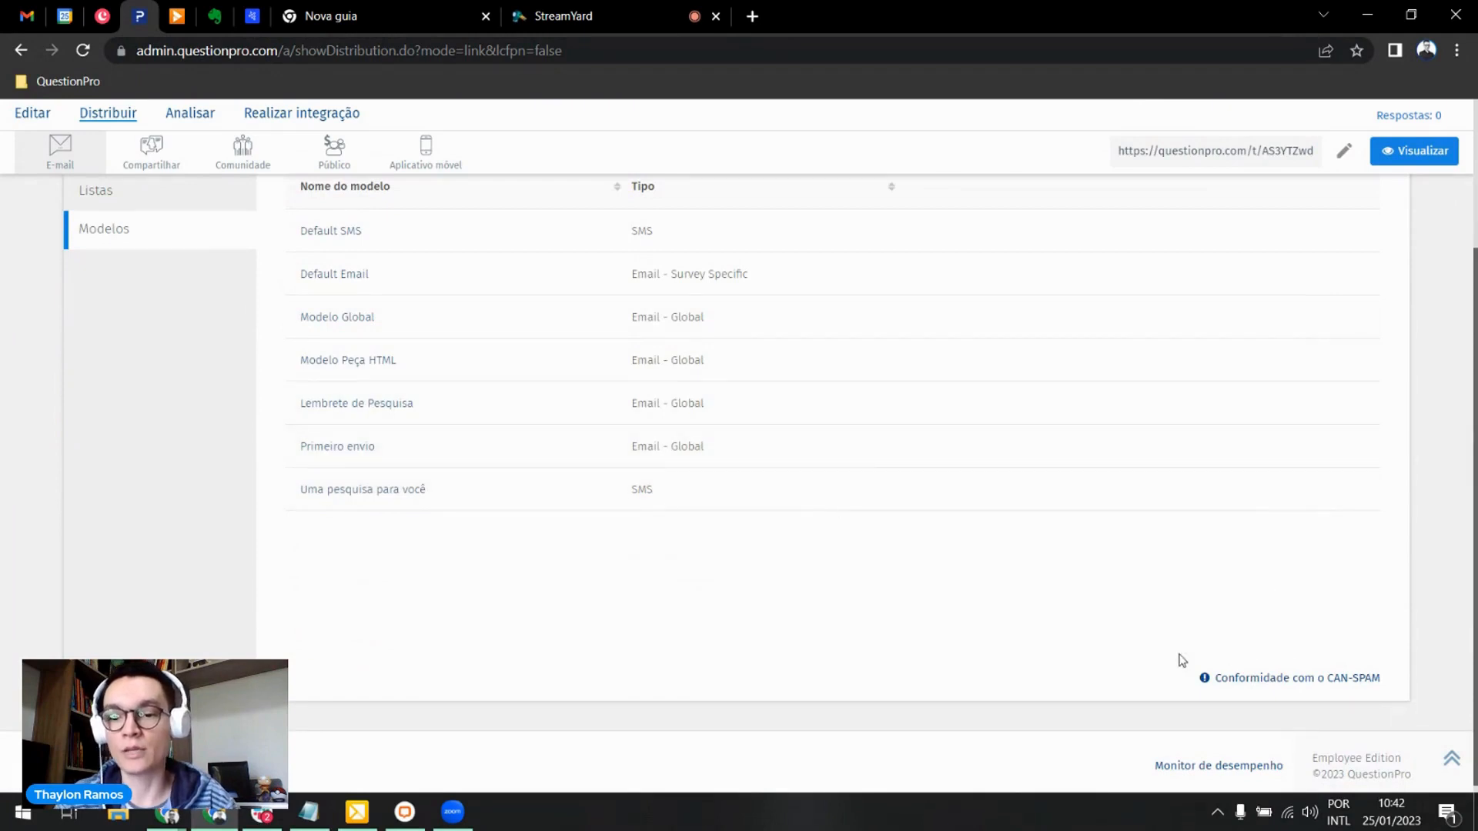
click(1301, 679)
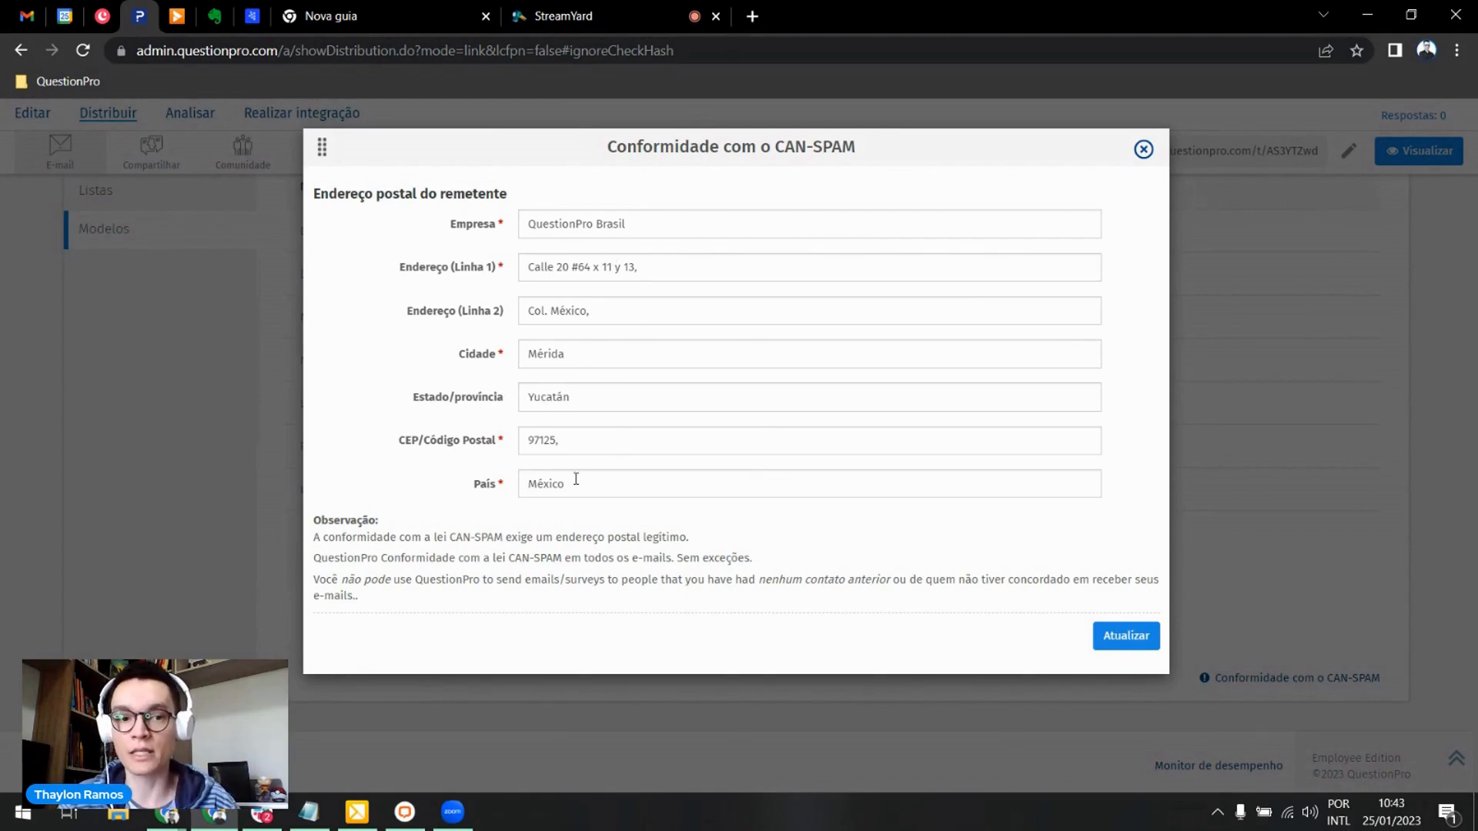
click(1106, 642)
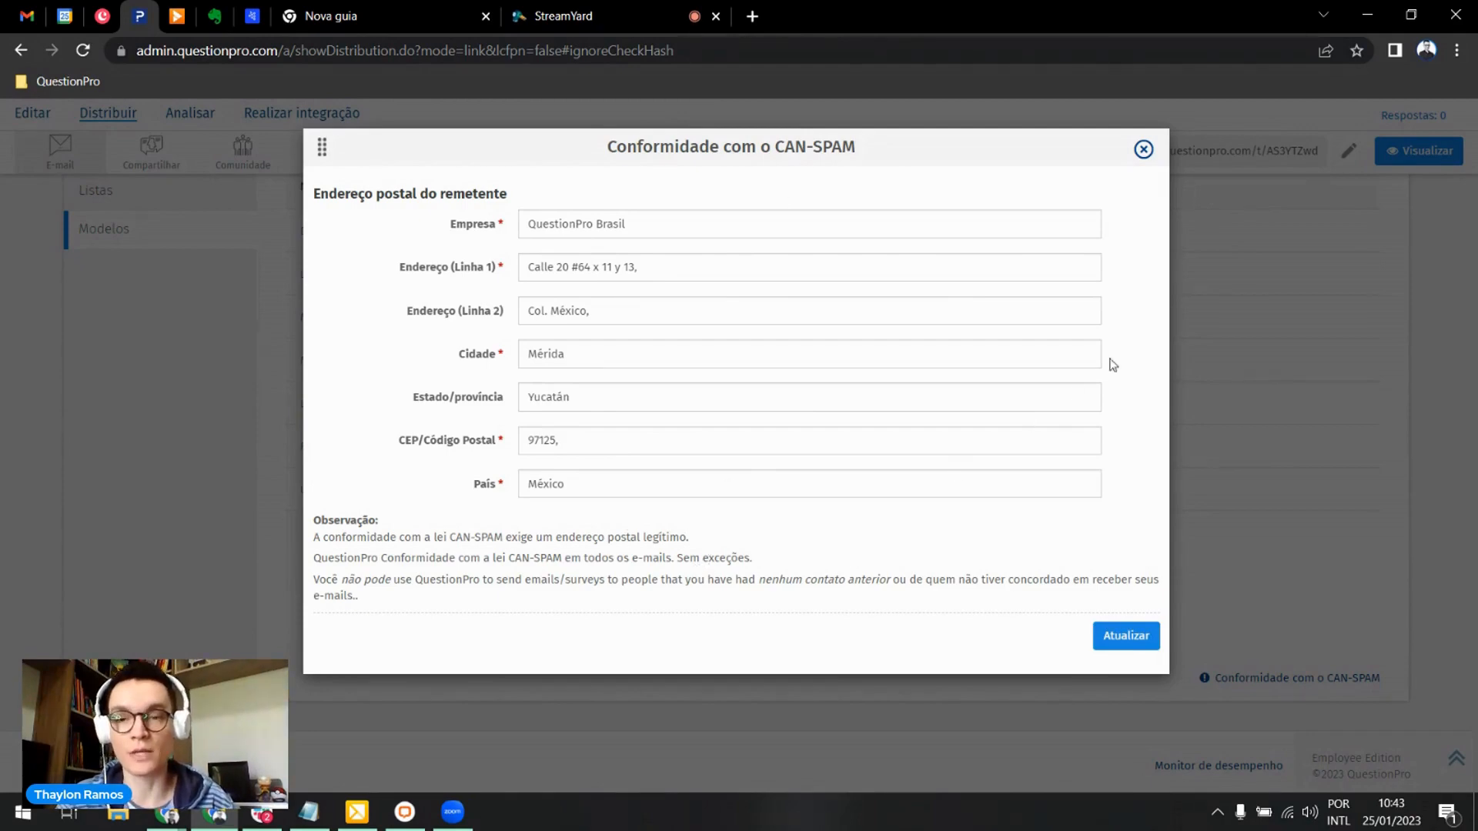
click(1143, 151)
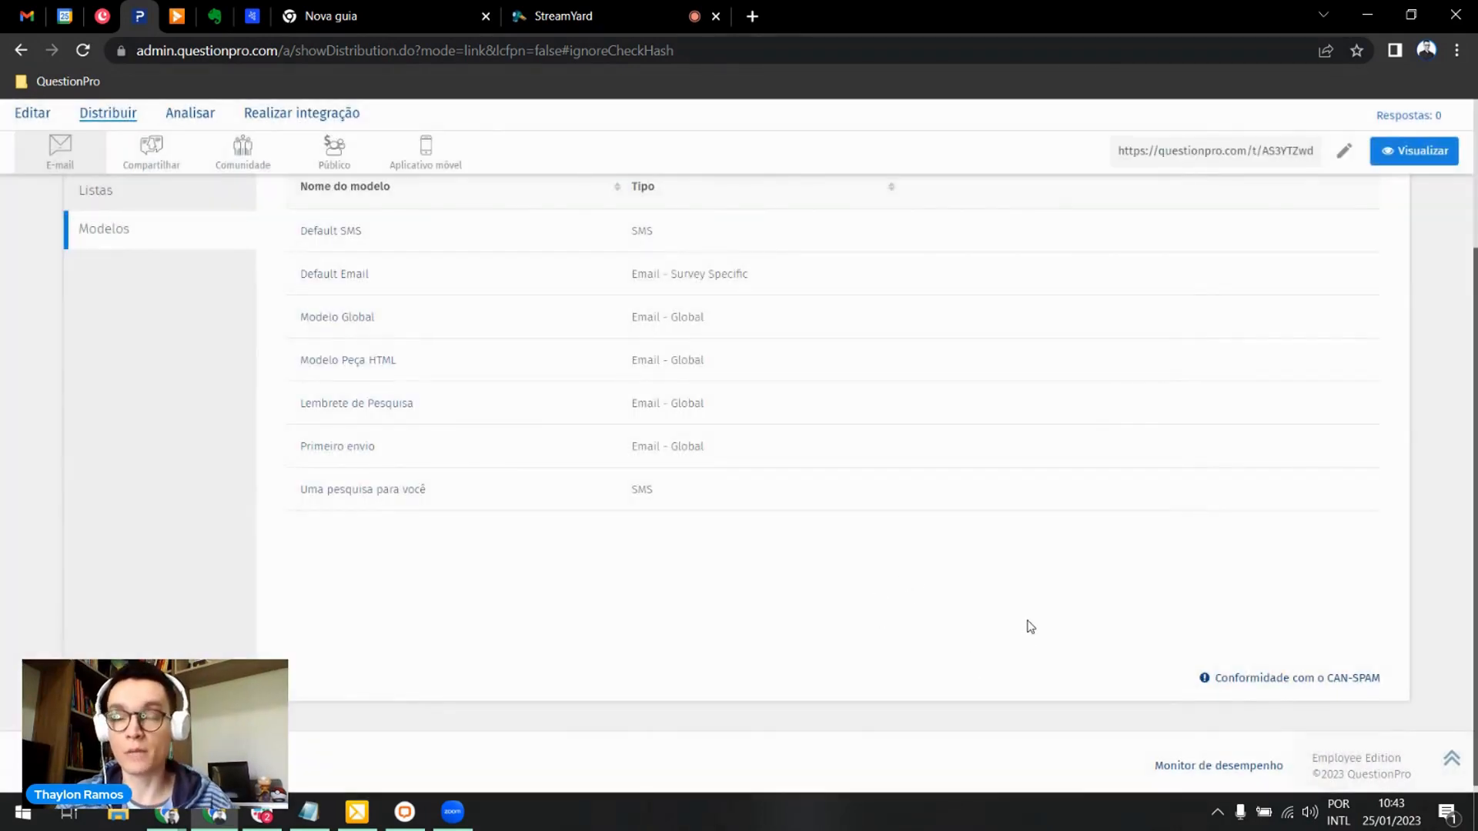
Step: Start a new message template, view its SMS version, and set its type to E-mail
scroll(1030, 625, up, 1)
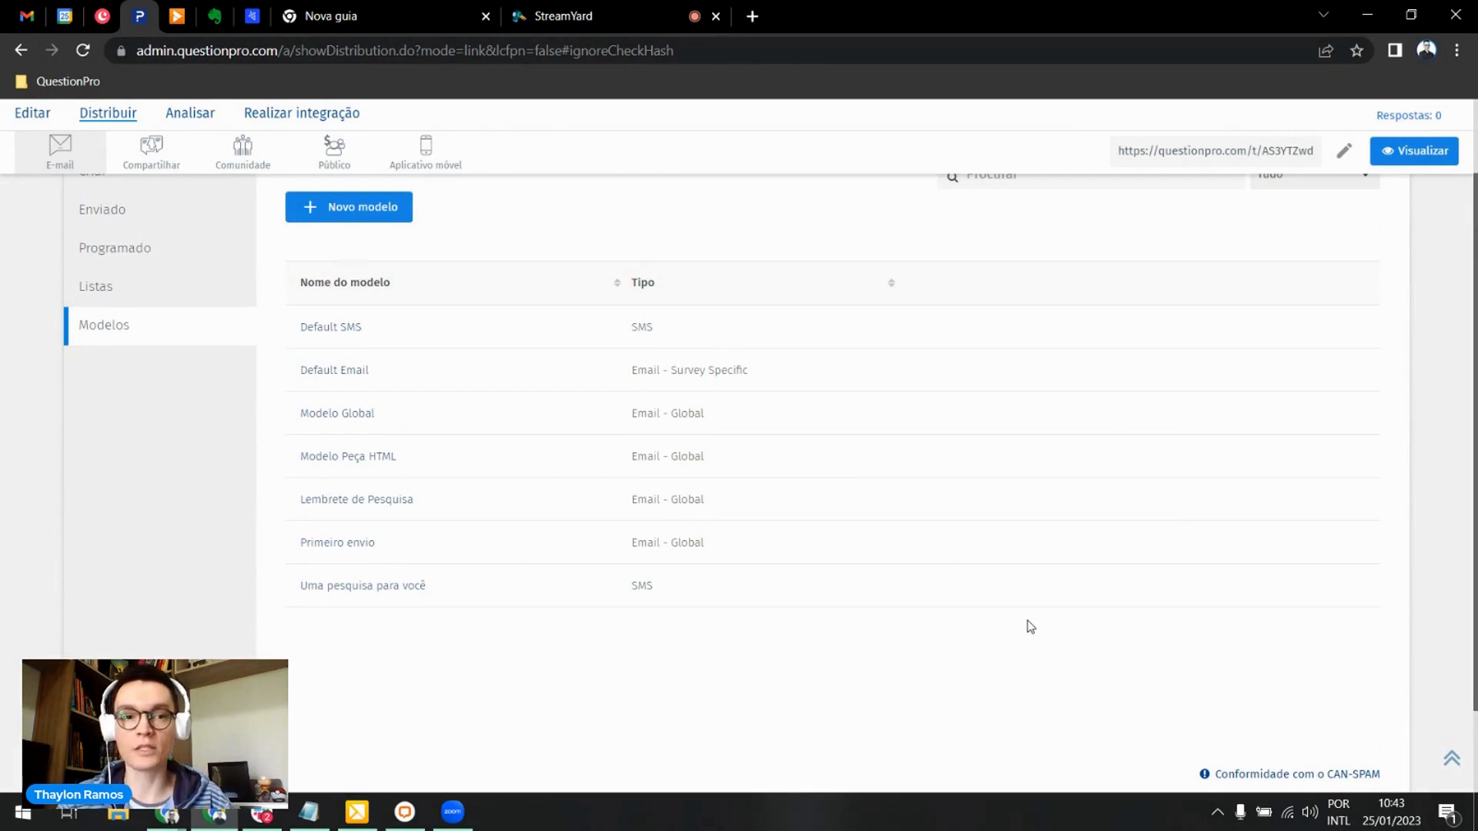
scroll(1030, 625, up, 1)
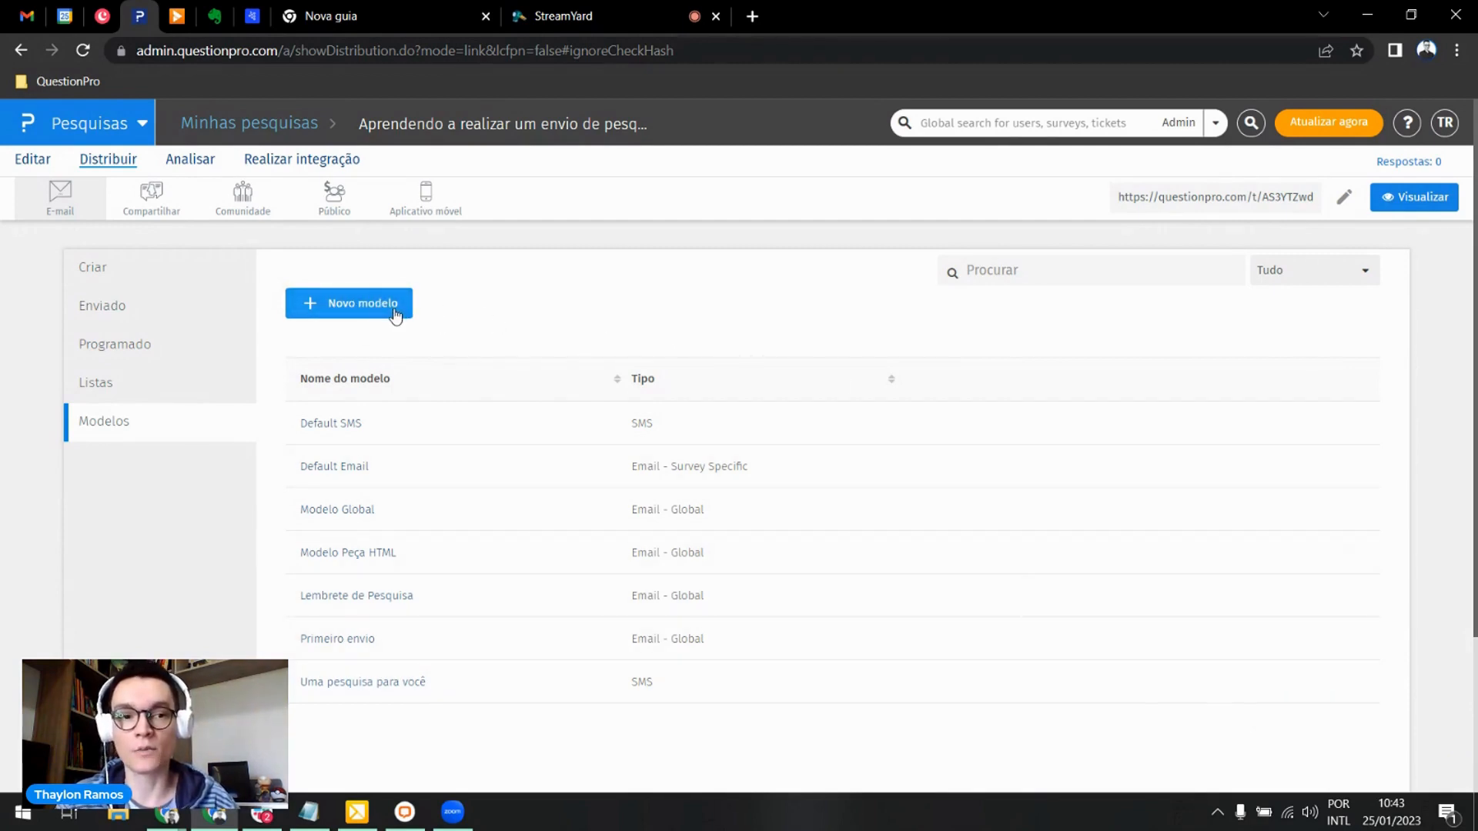
click(364, 312)
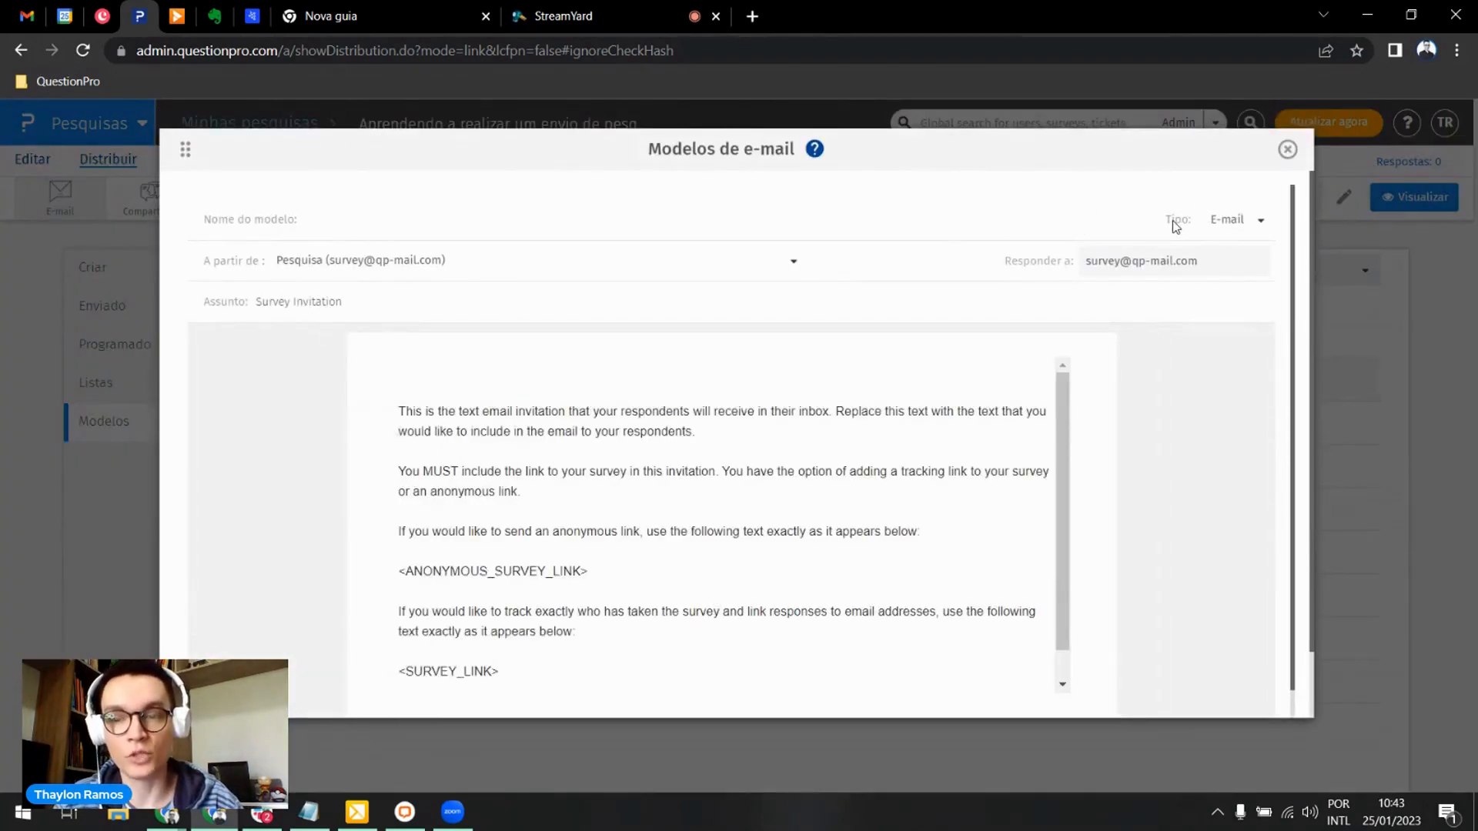
click(1231, 224)
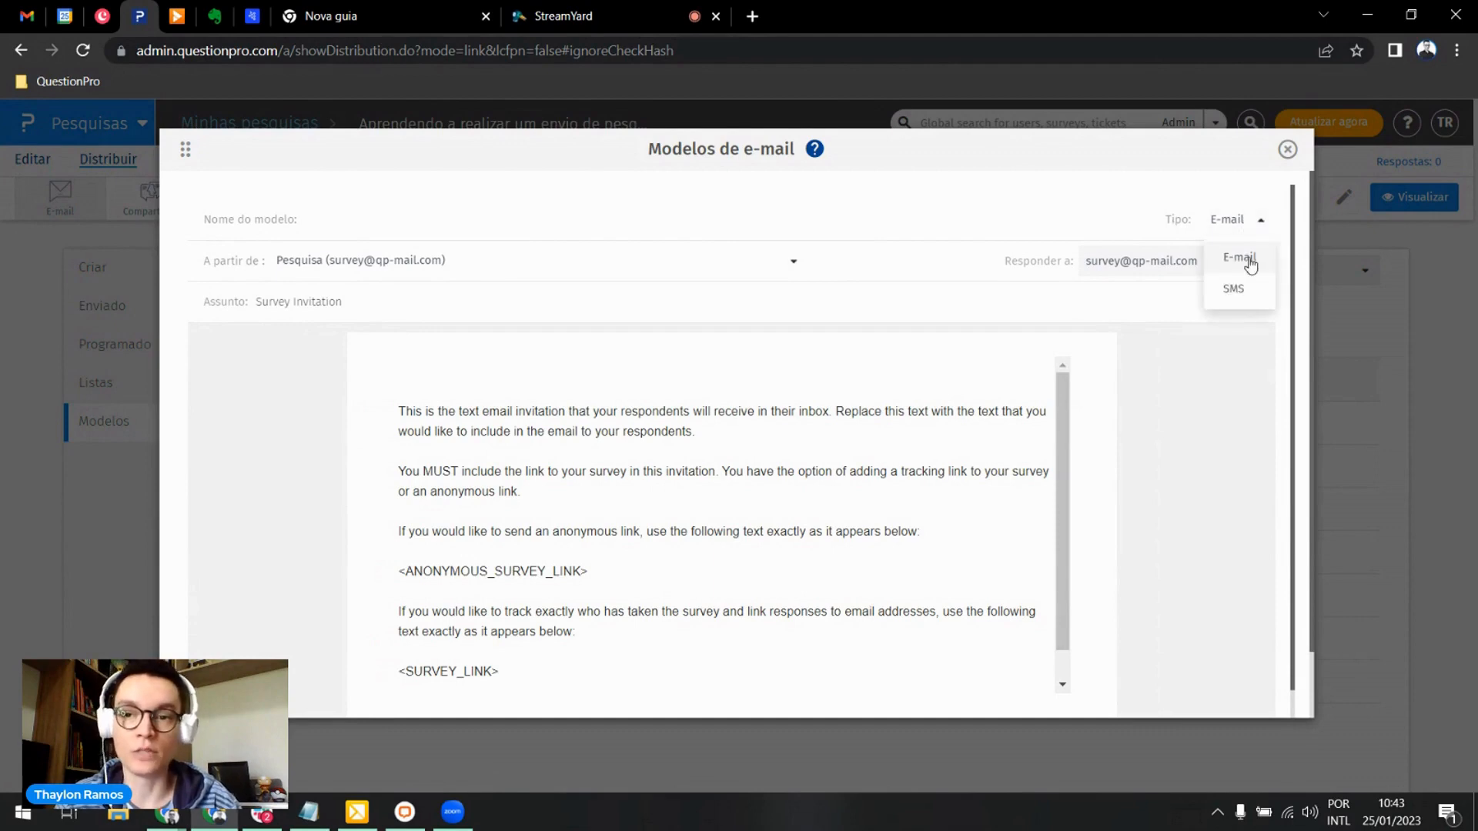
click(1236, 291)
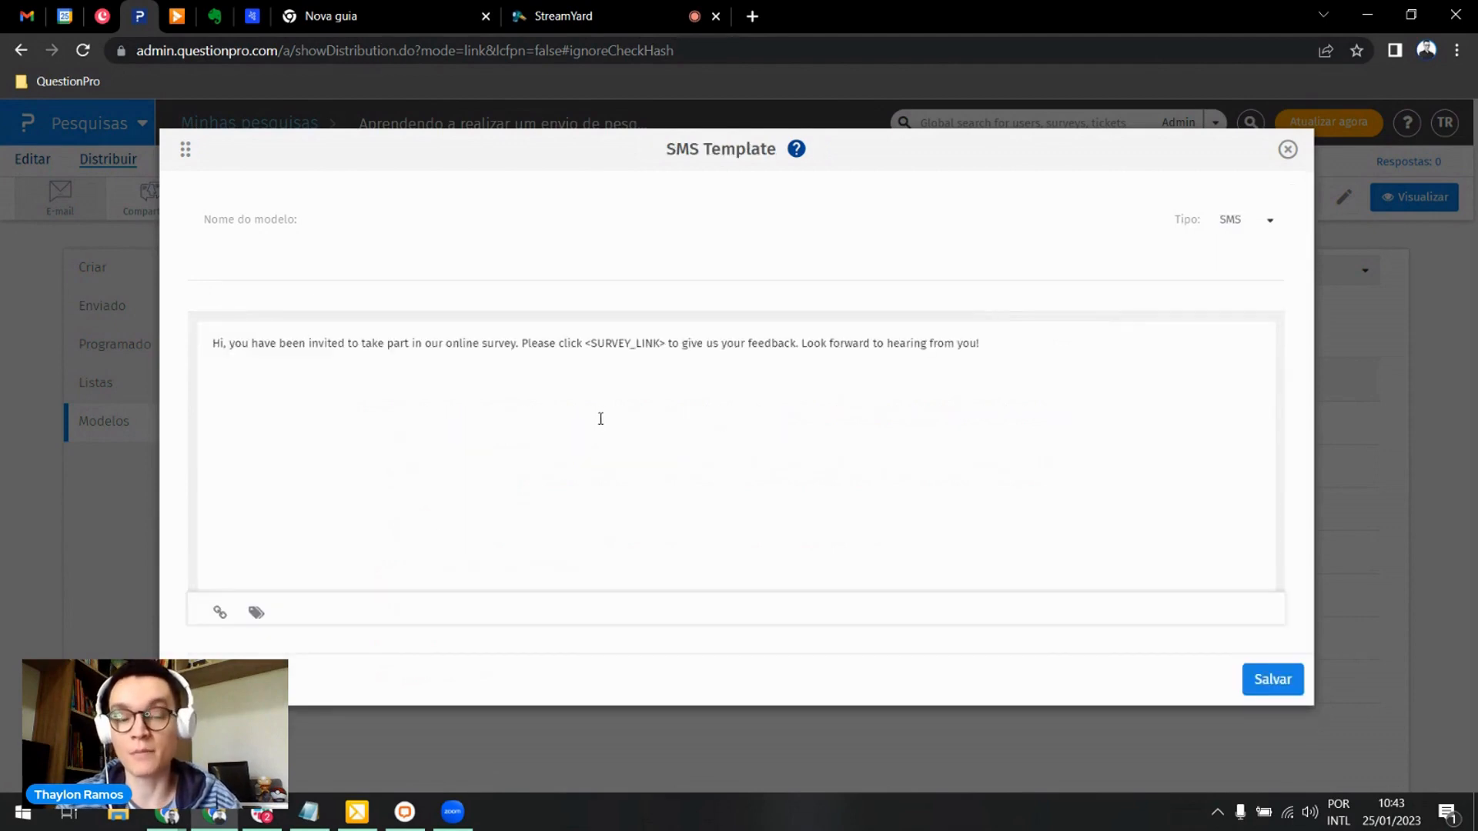
click(1235, 225)
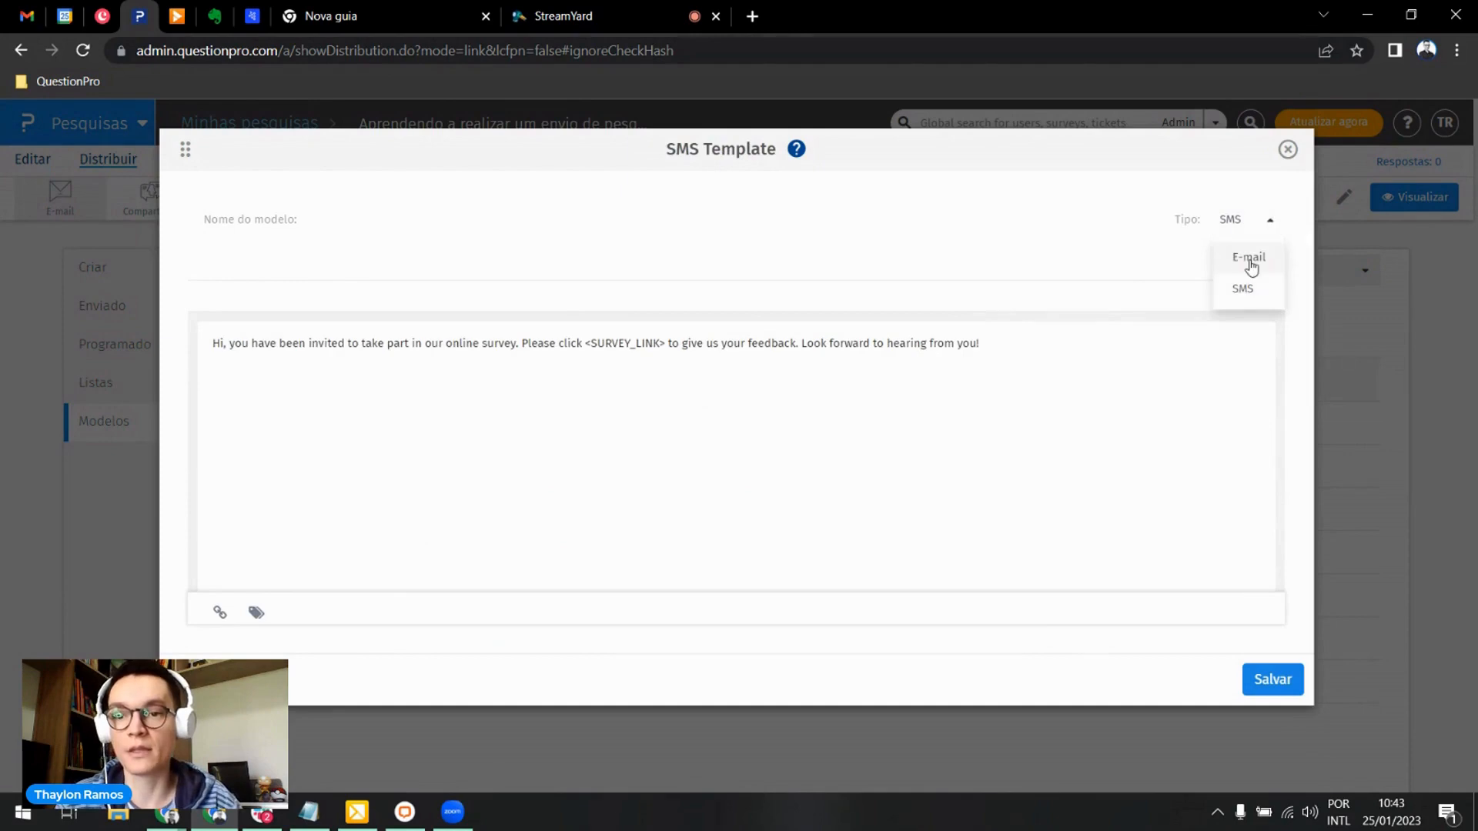
click(1243, 260)
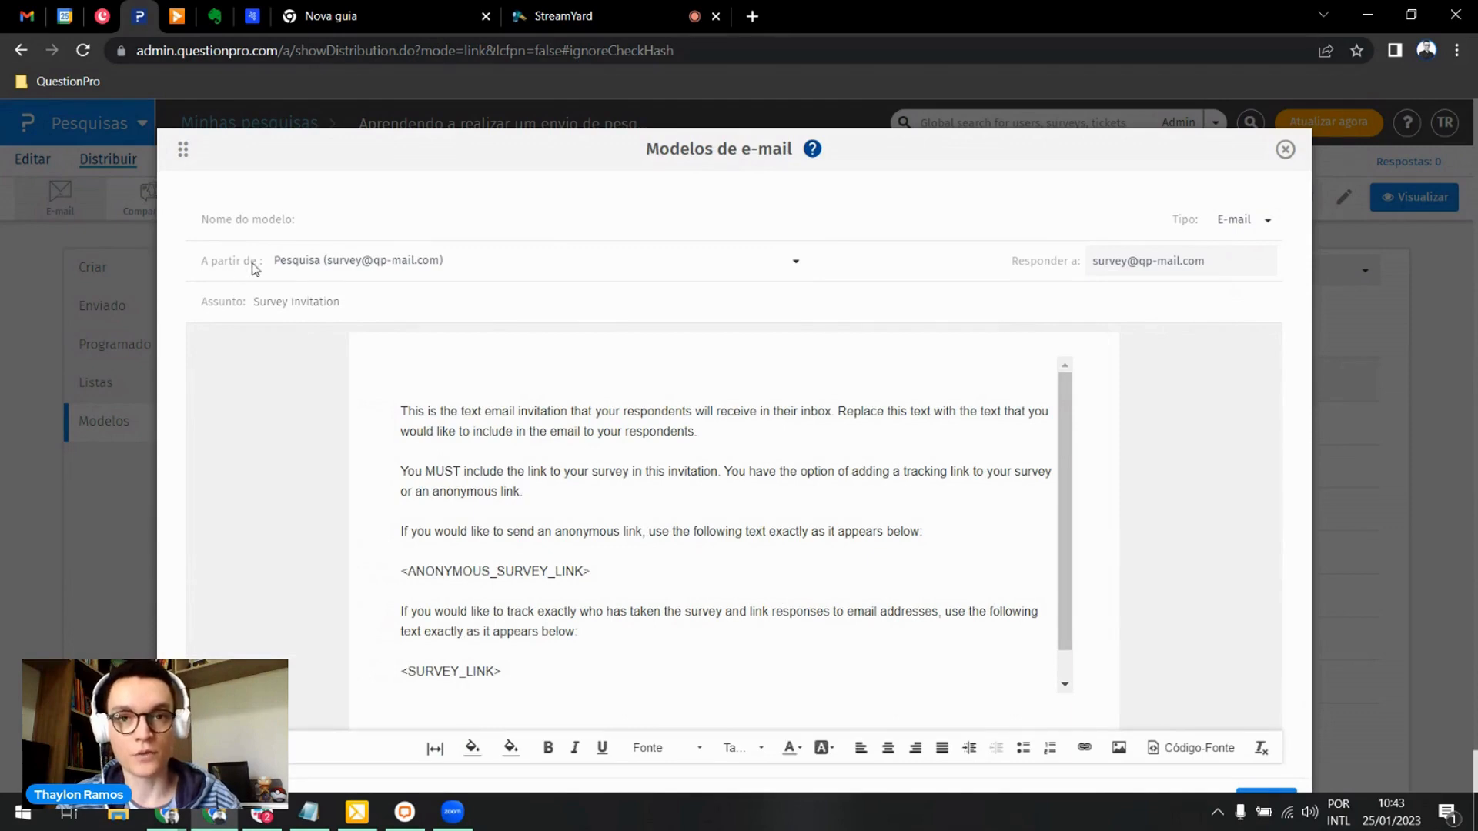
Step: Check the available senders, the subject field and the default invitation text of the new email template
click(340, 262)
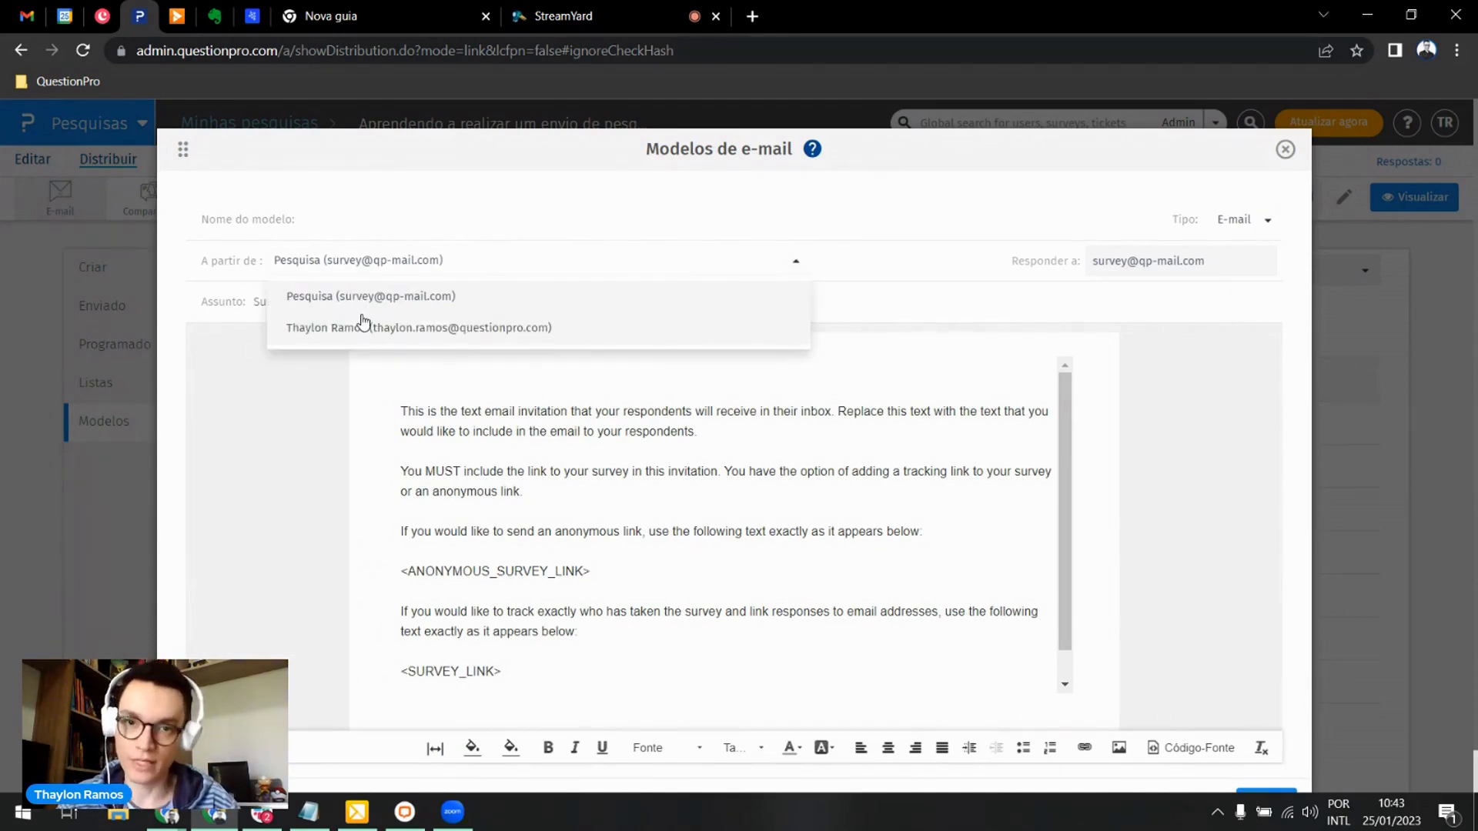
click(923, 293)
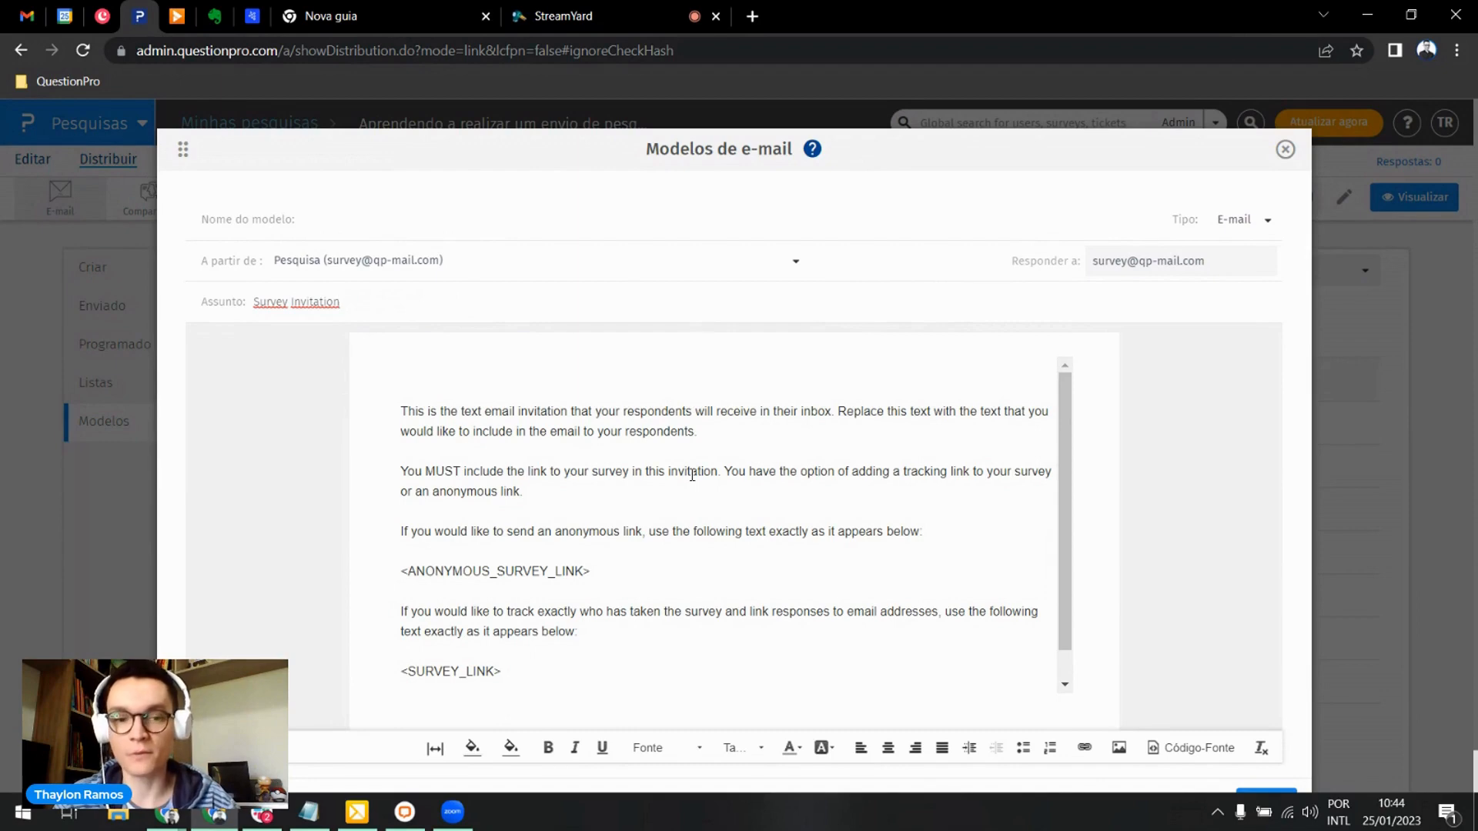
scroll(627, 485, down, 1)
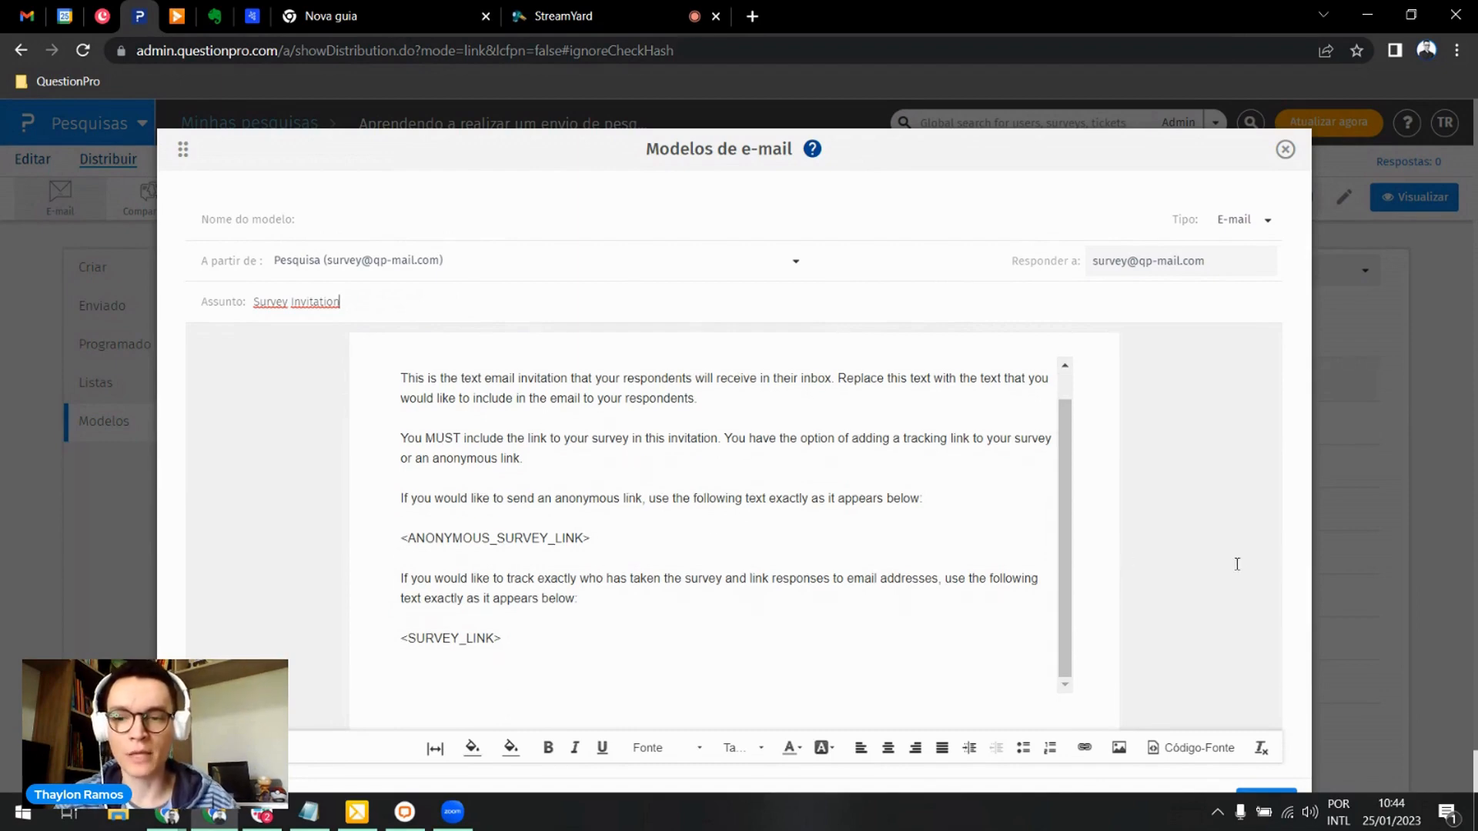
scroll(1236, 561, down, 1)
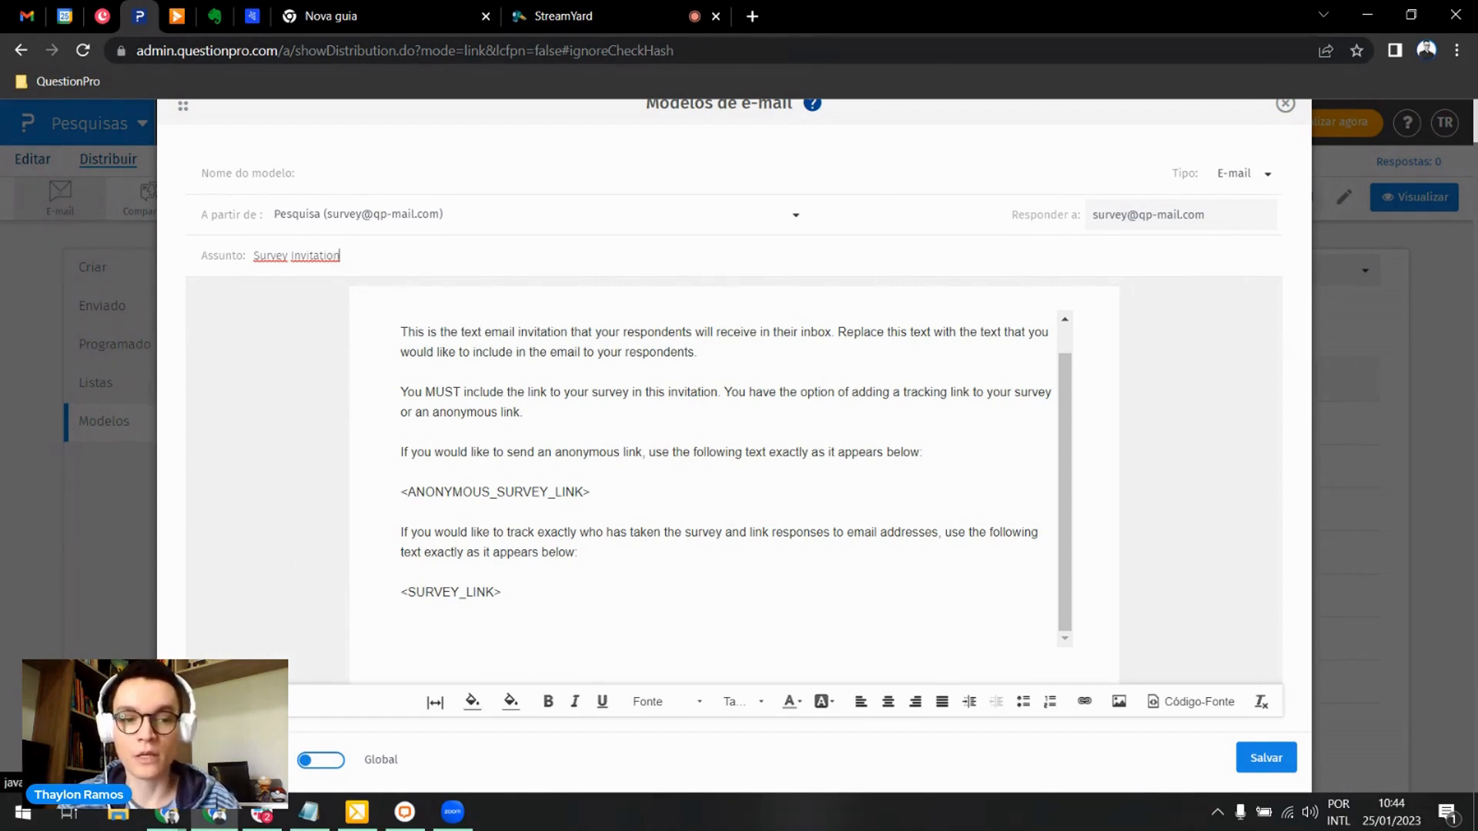
Step: Show the survey link options and examine the tracked <SURVEY_LINK> and anonymous <ANONYMOUS_SURVEY_LINK> placeholders in the message body
click(209, 702)
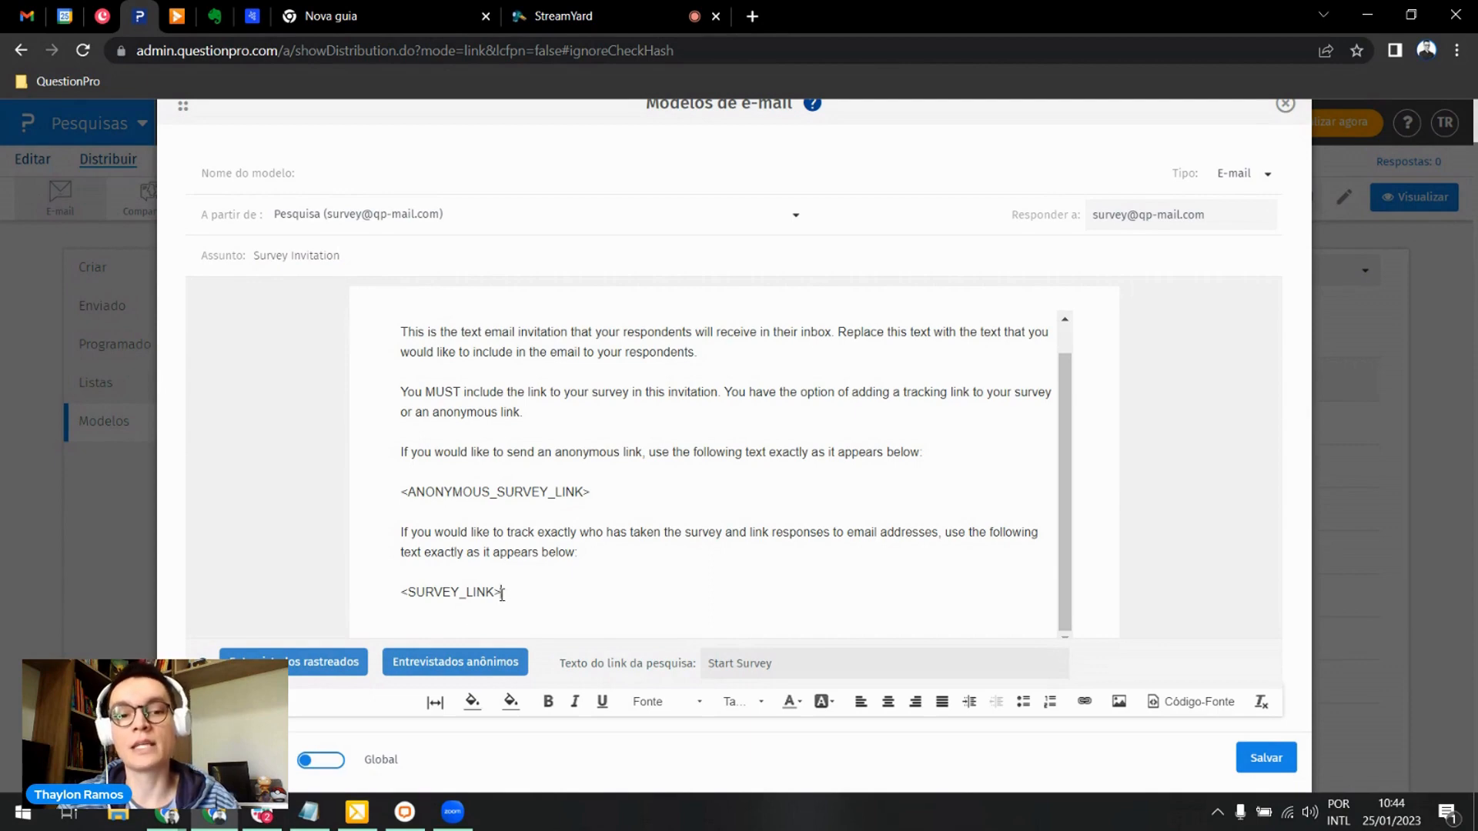
drag(502, 593, 400, 597)
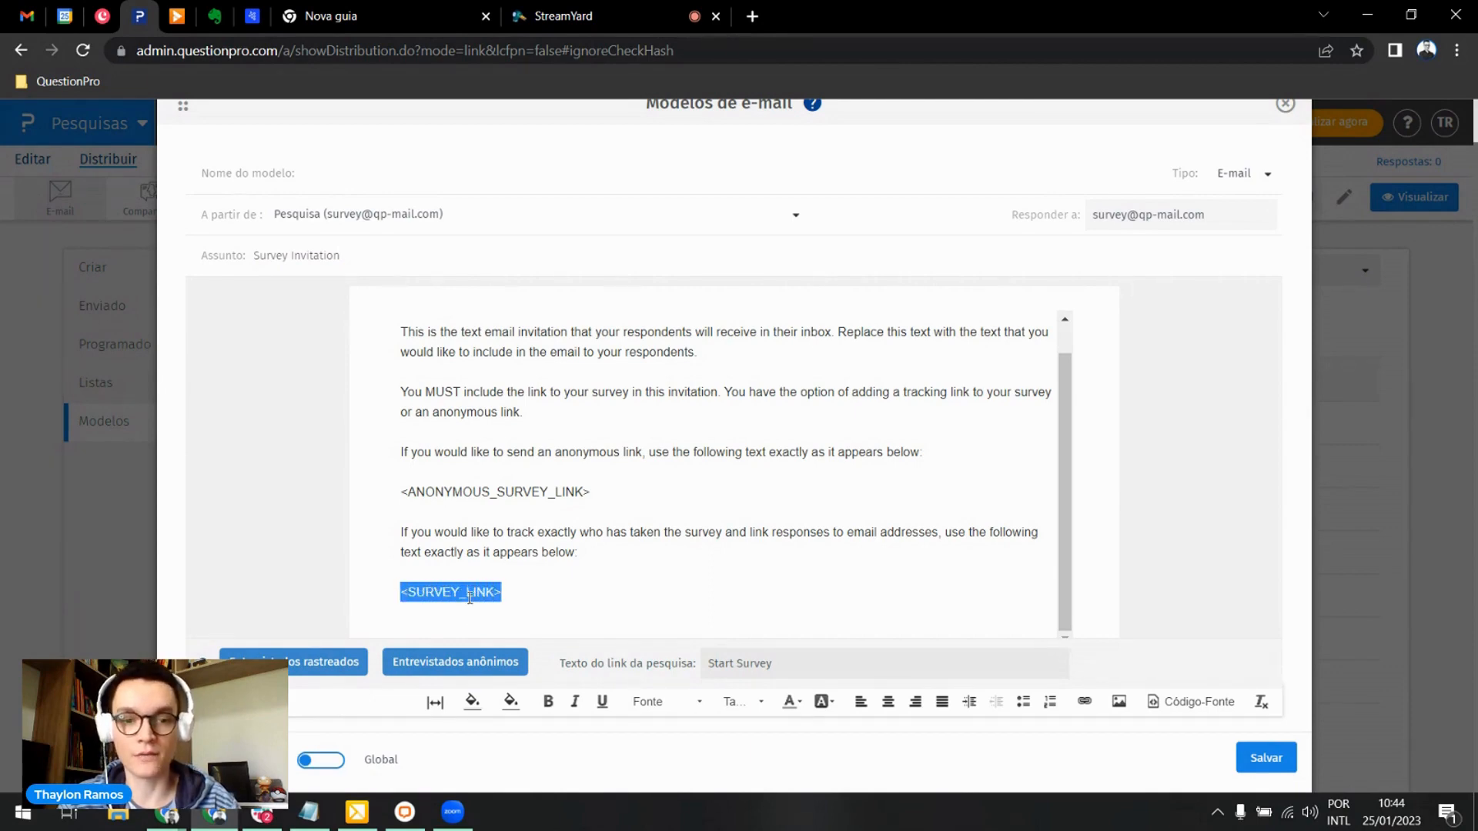
click(541, 603)
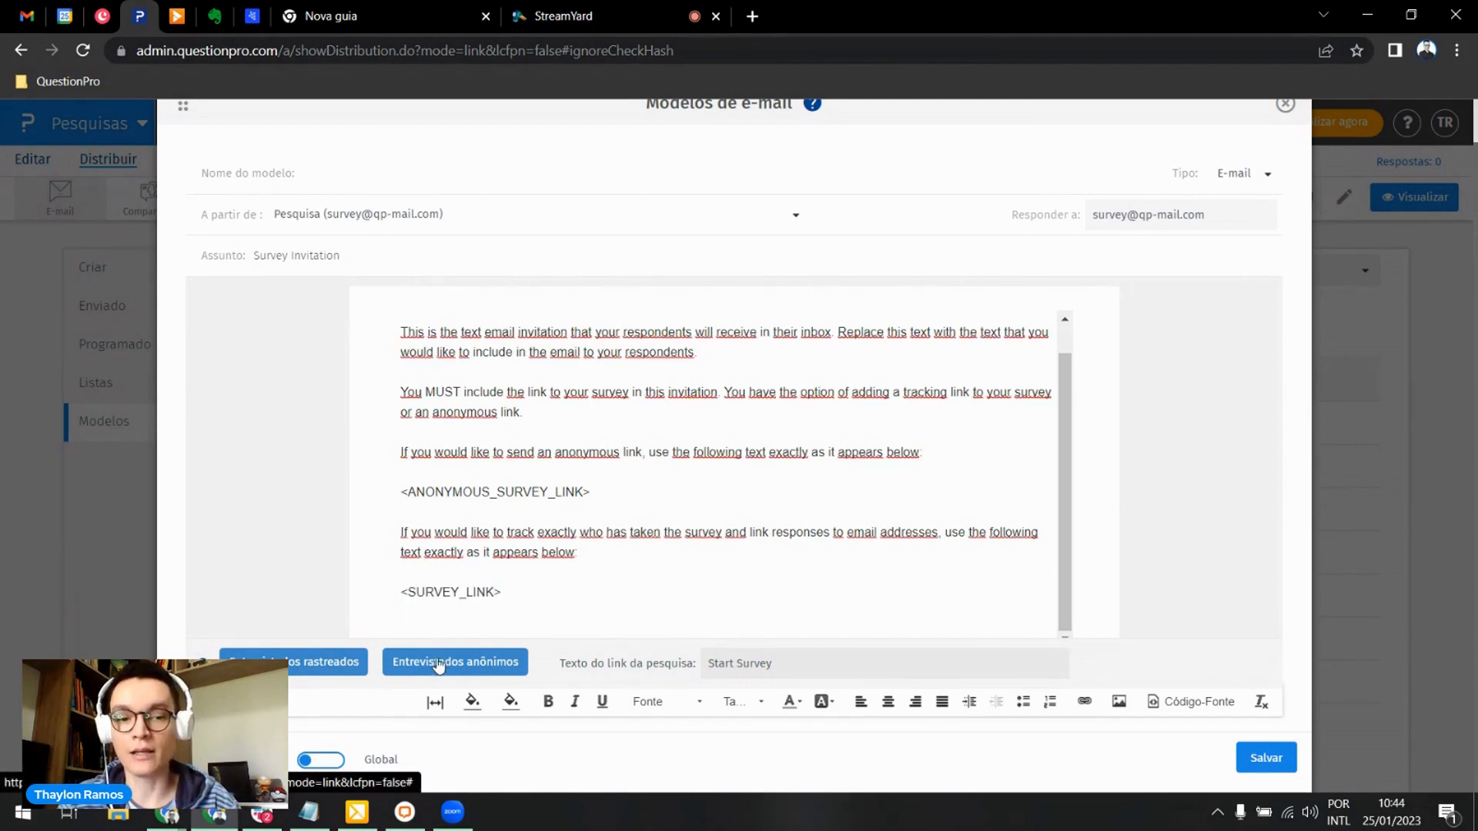
drag(603, 493, 395, 496)
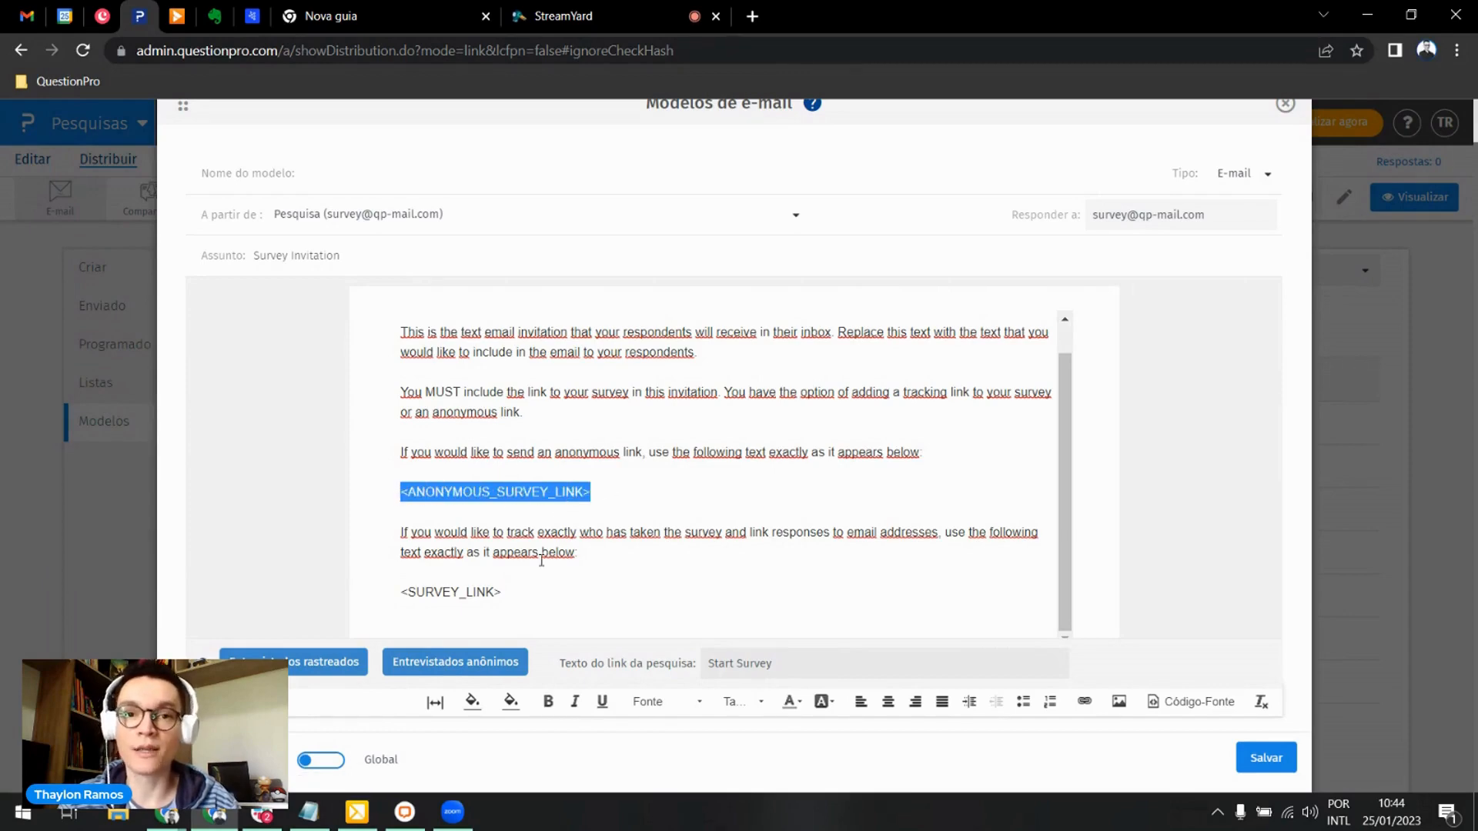
click(527, 576)
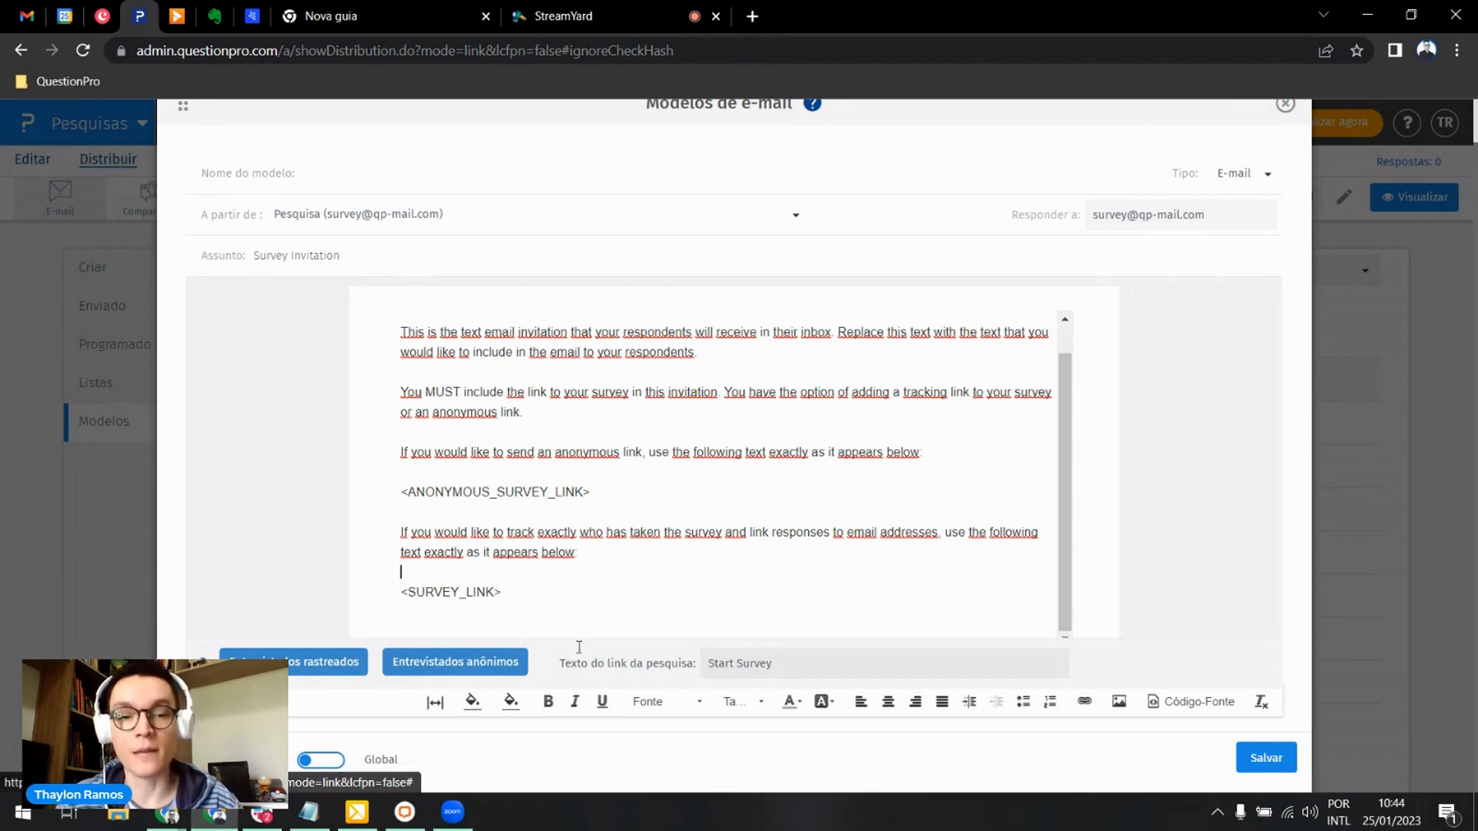
Step: Set the email template's survey link text to "Iniciar Pesquisa" and make the template global, and close it without saving
drag(623, 497, 390, 496)
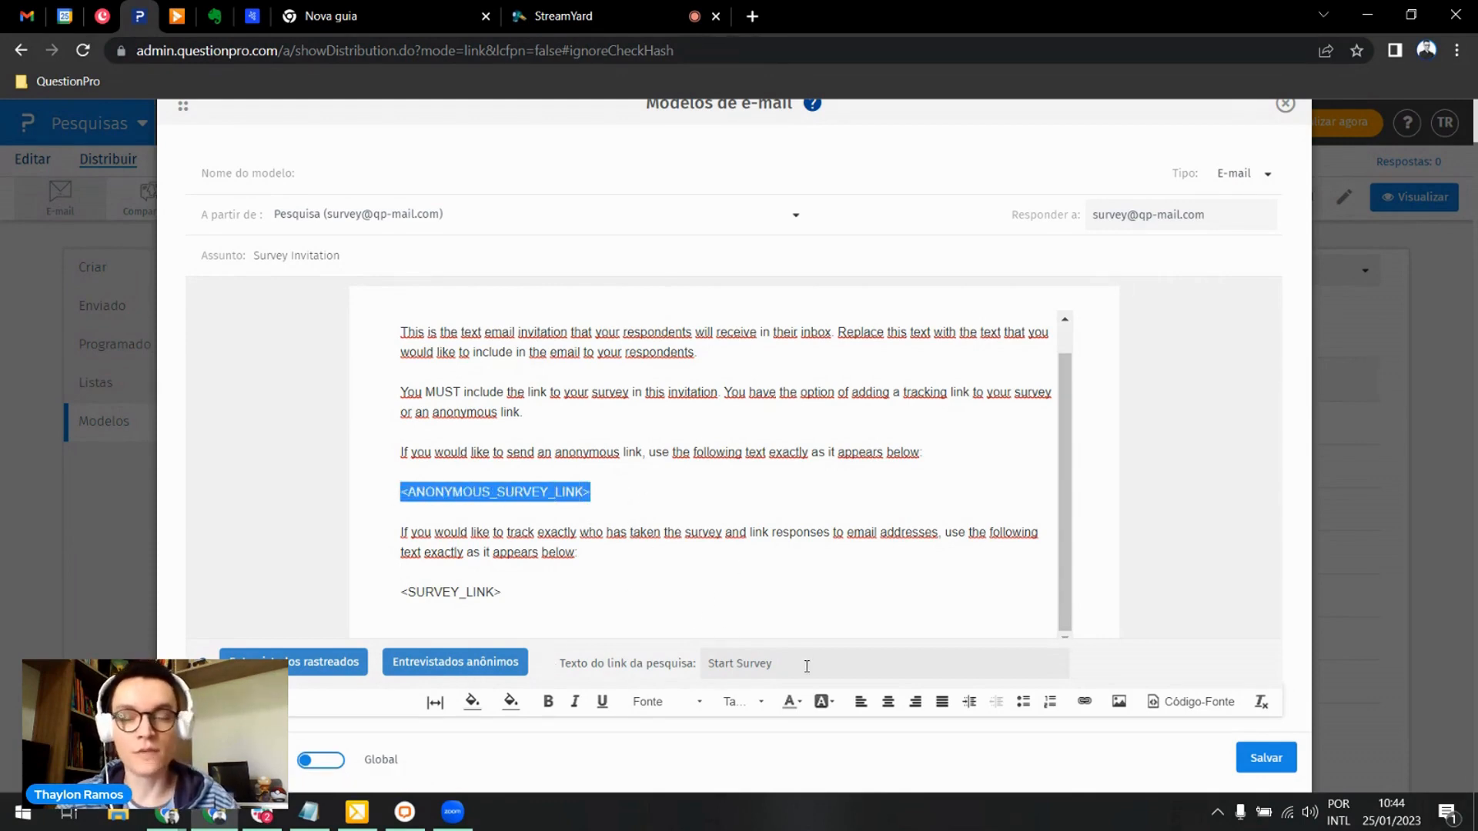
drag(807, 664, 709, 663)
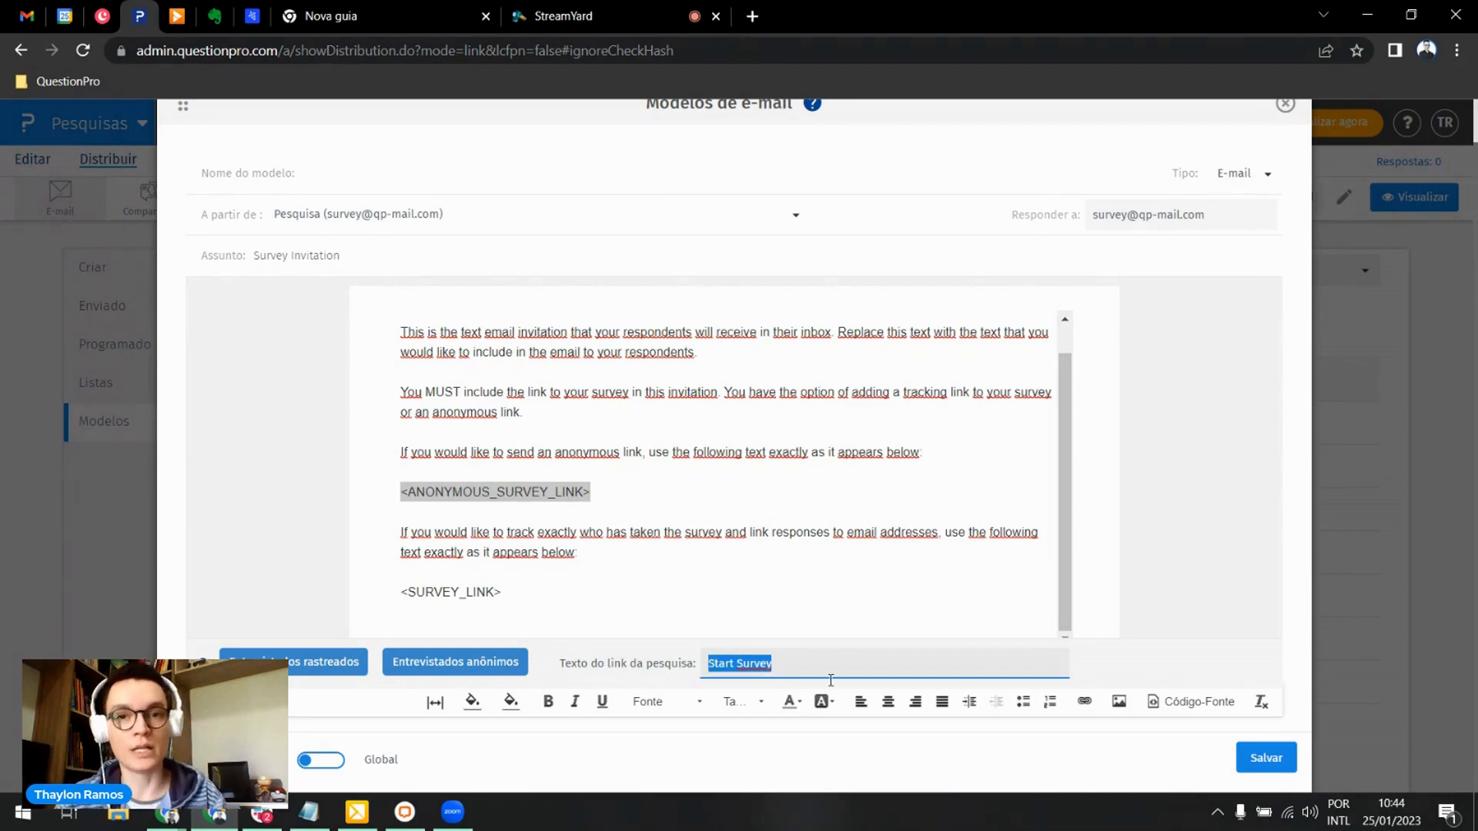
text(Inici)
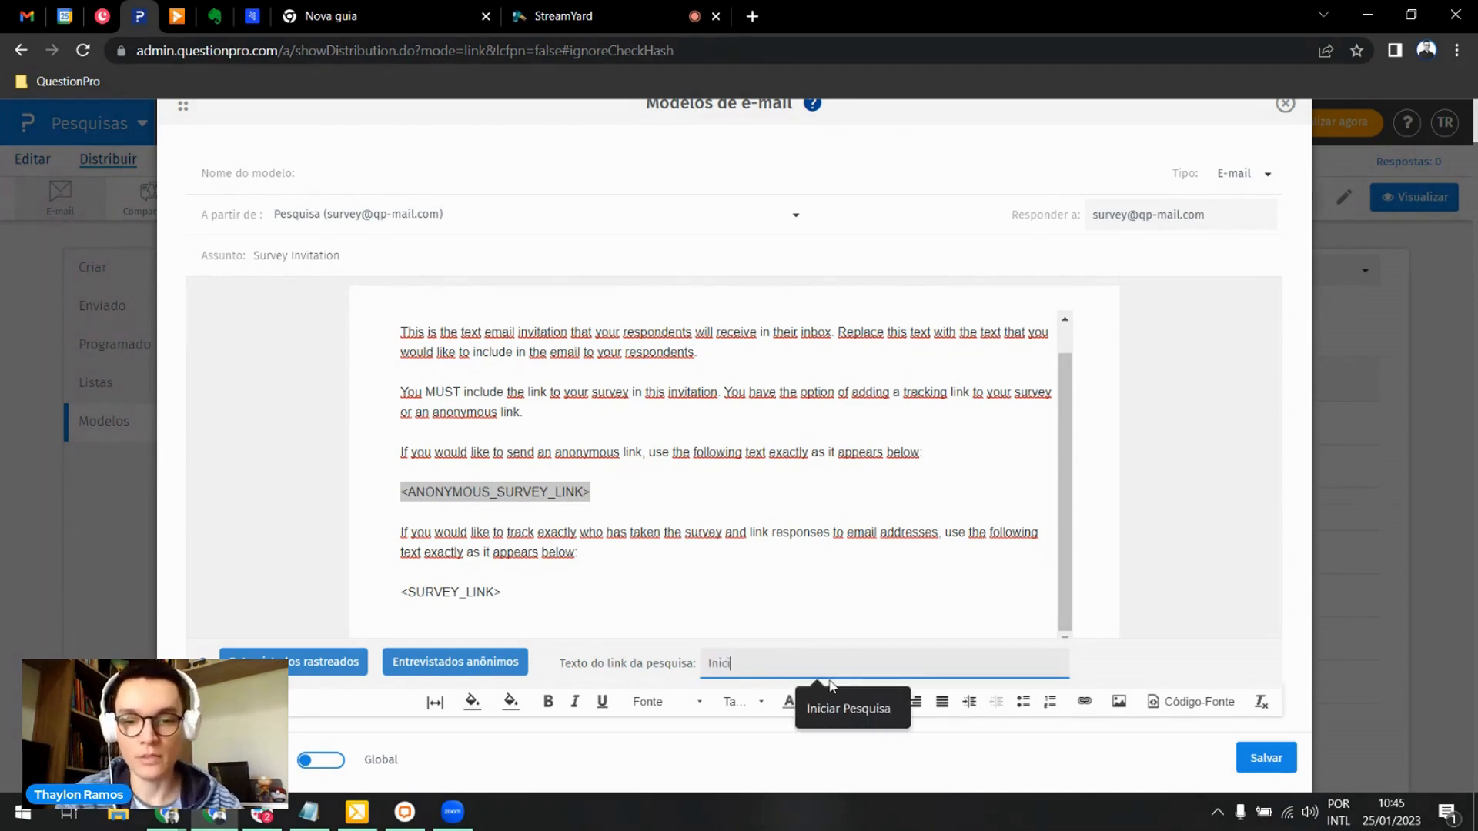
click(862, 704)
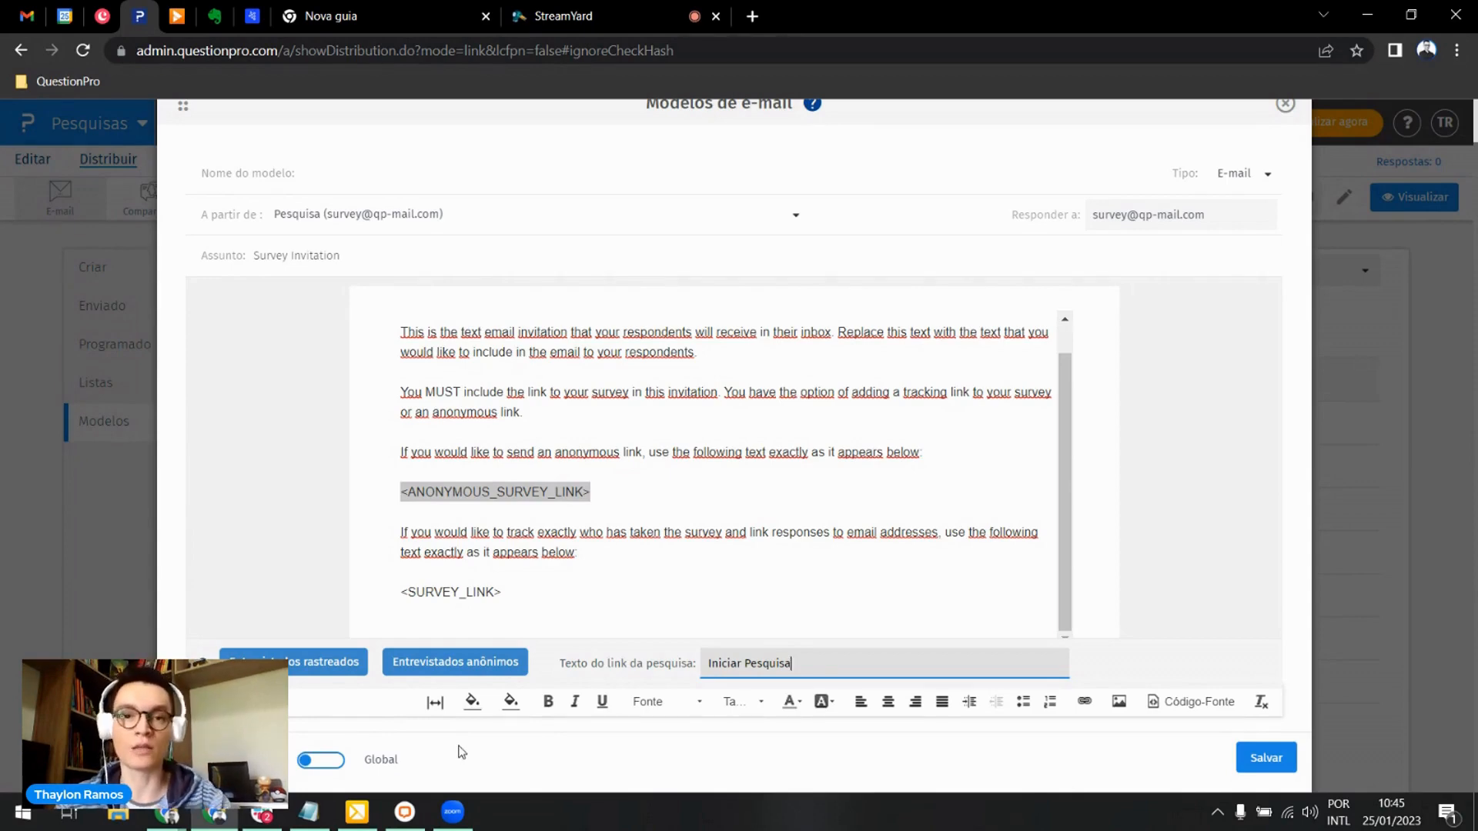
click(339, 759)
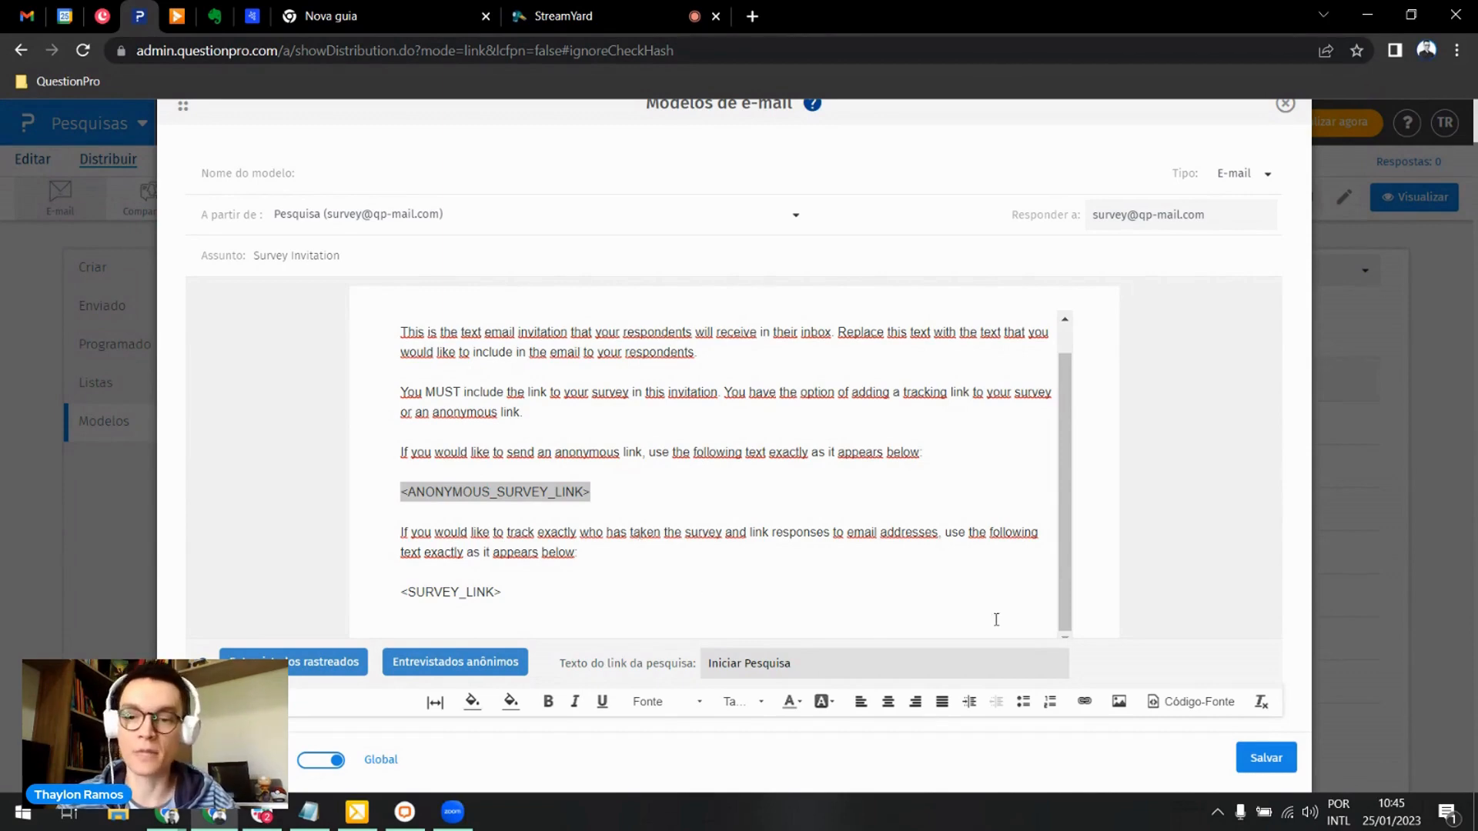
click(1285, 105)
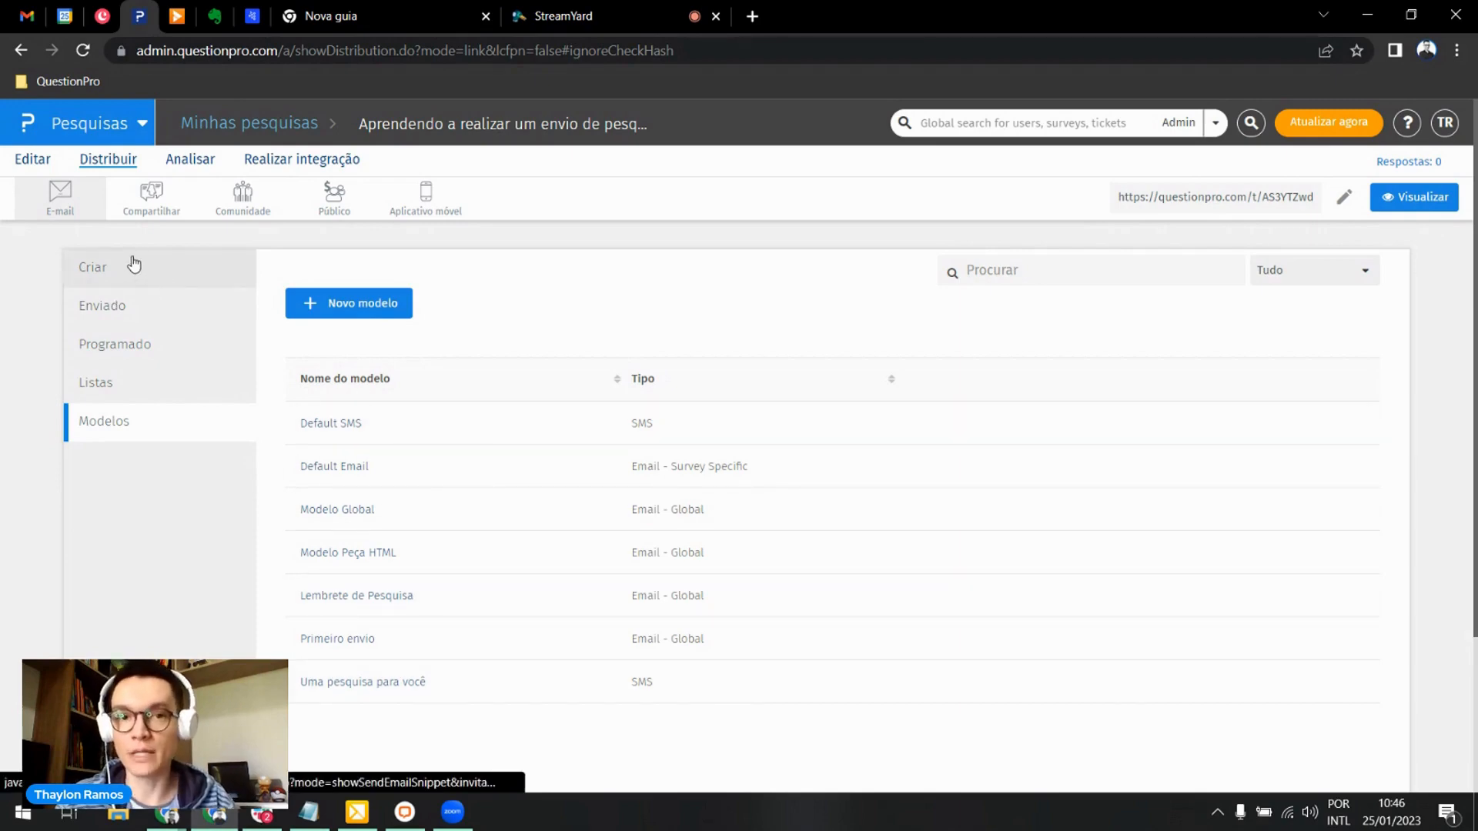
Step: Open the contact lists and create a list named "Treinamento" of the type Pesquisa específica
click(116, 385)
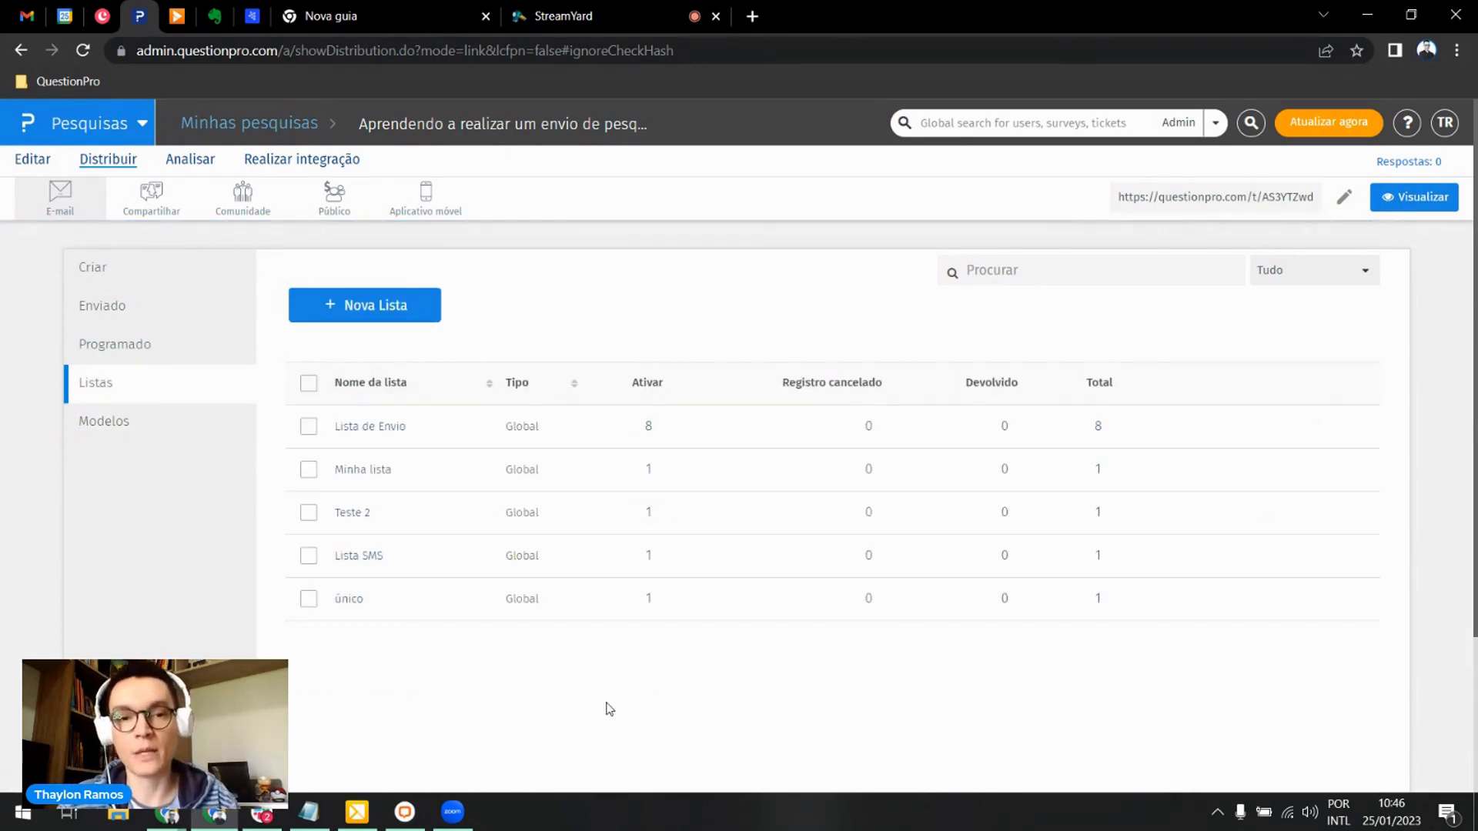
click(151, 283)
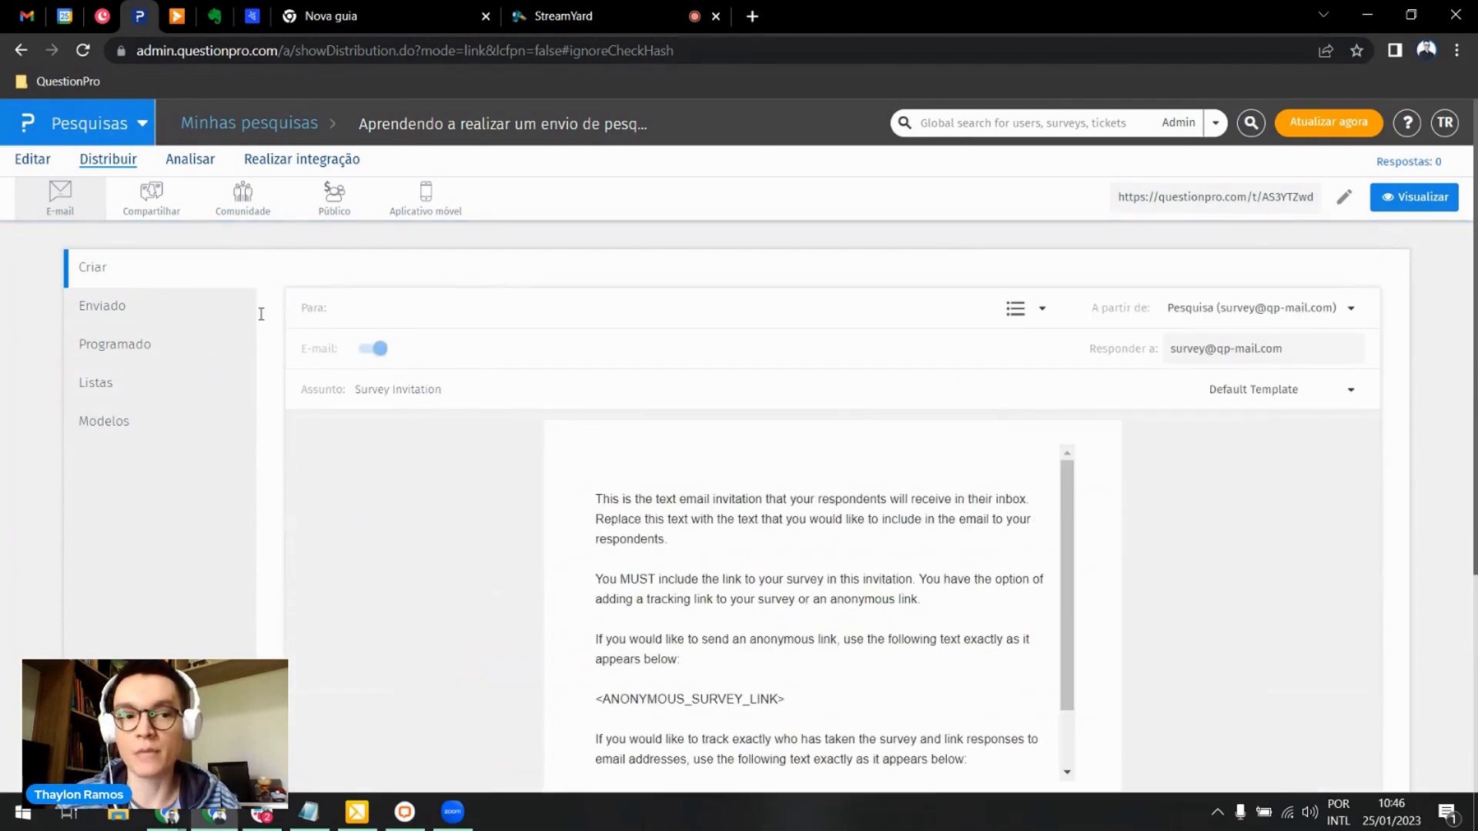
click(131, 379)
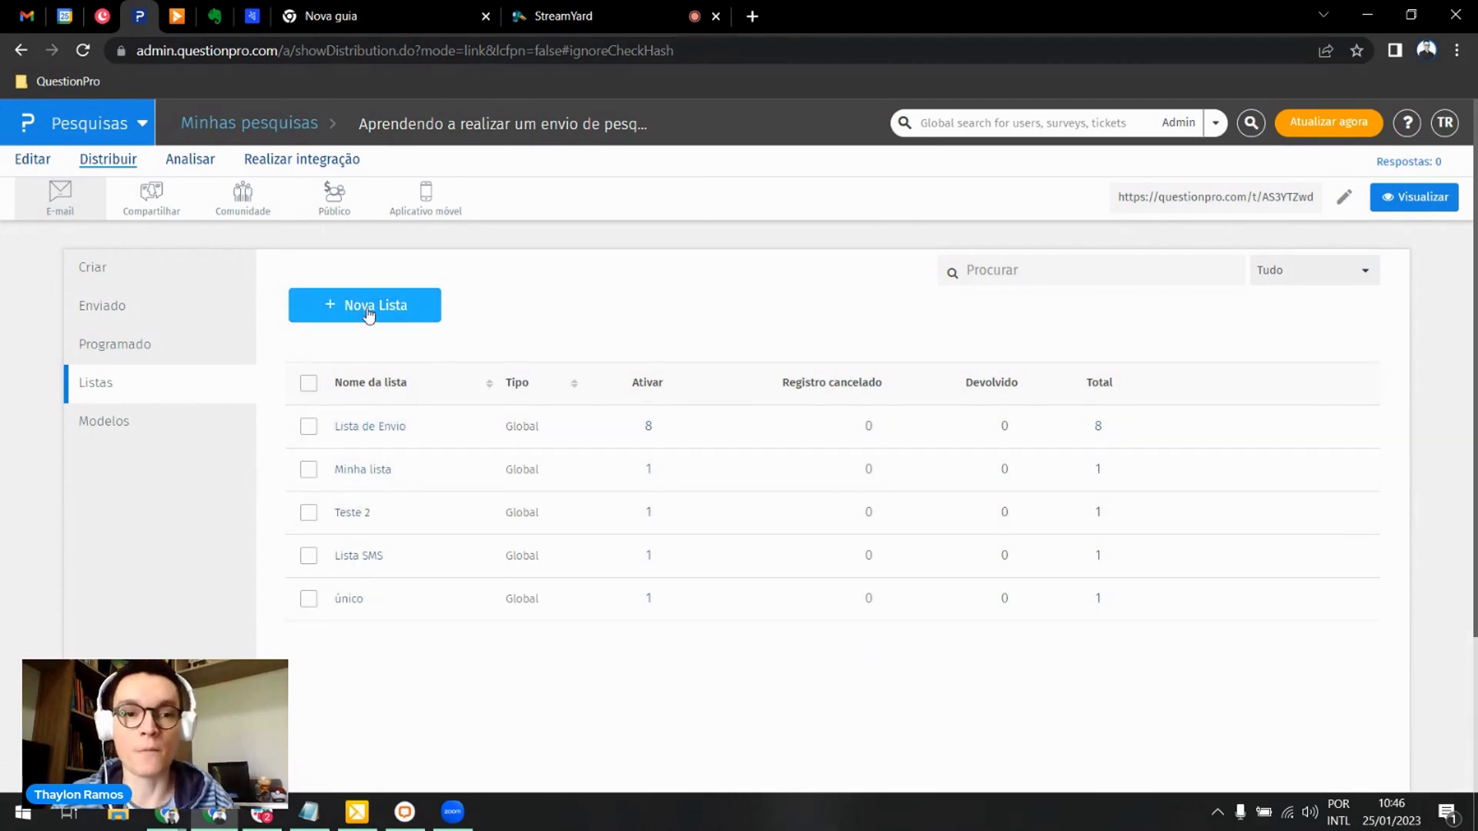
click(392, 312)
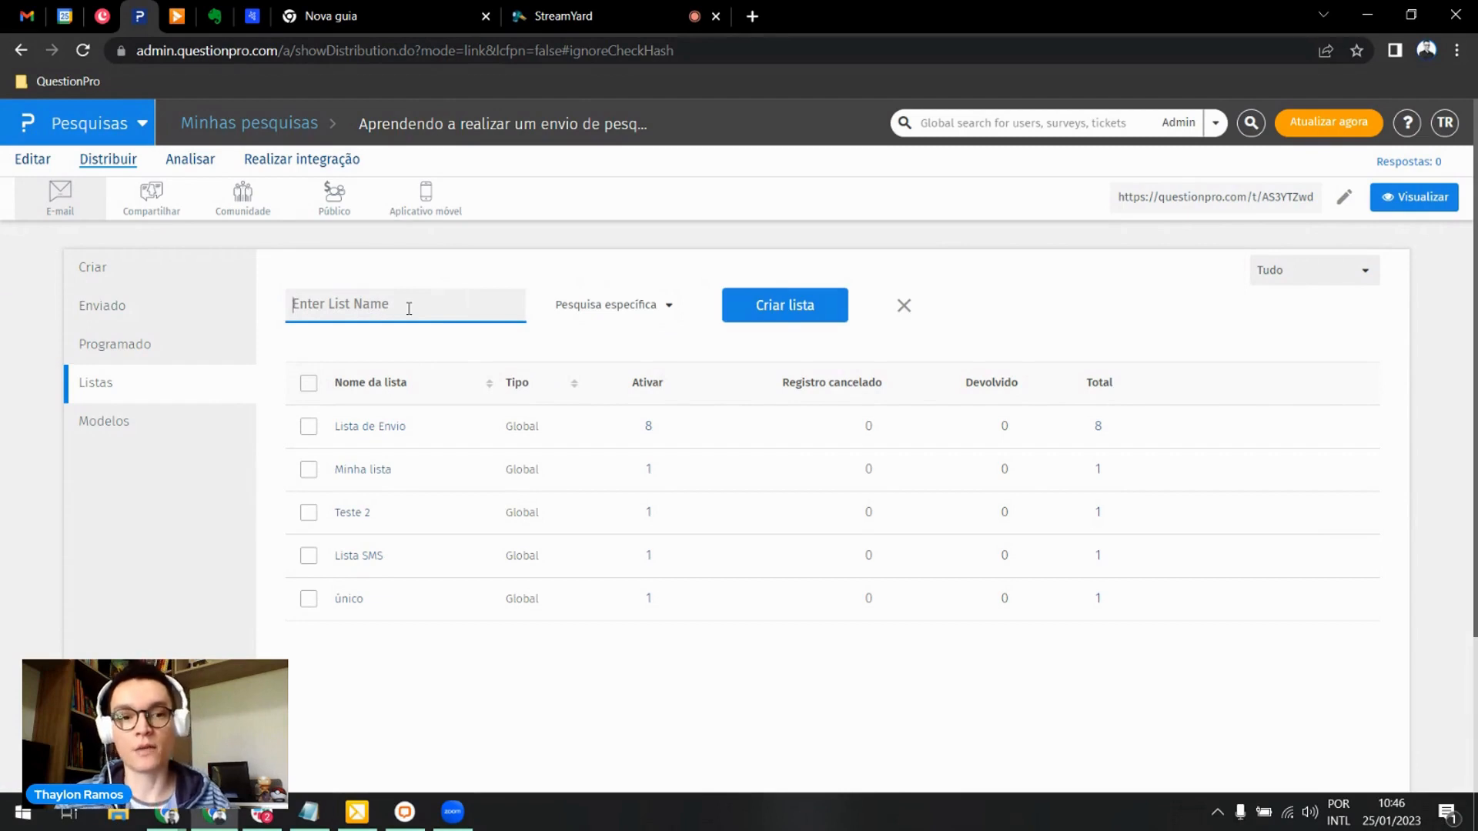
text(Treinamento)
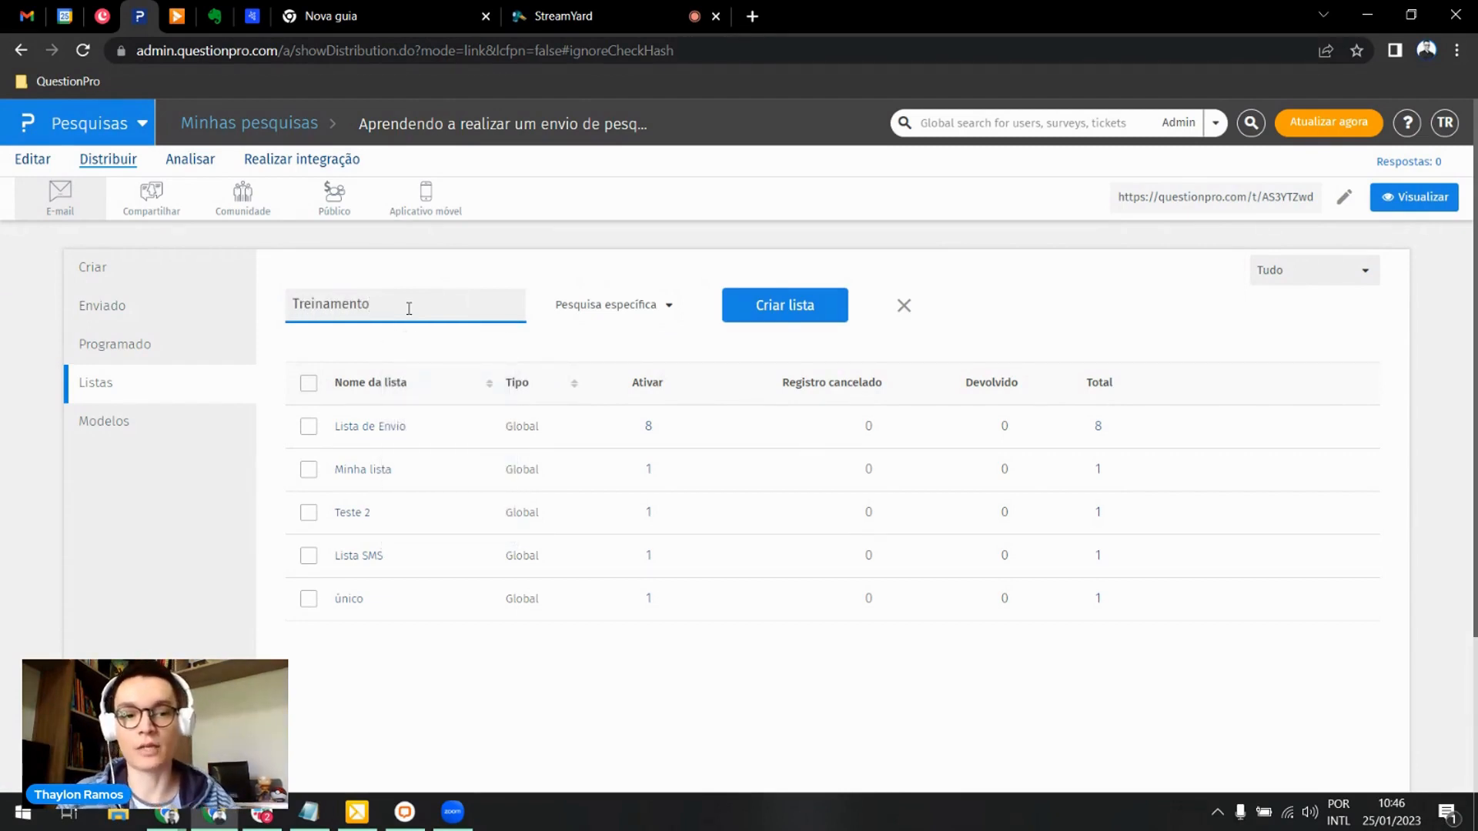
click(612, 305)
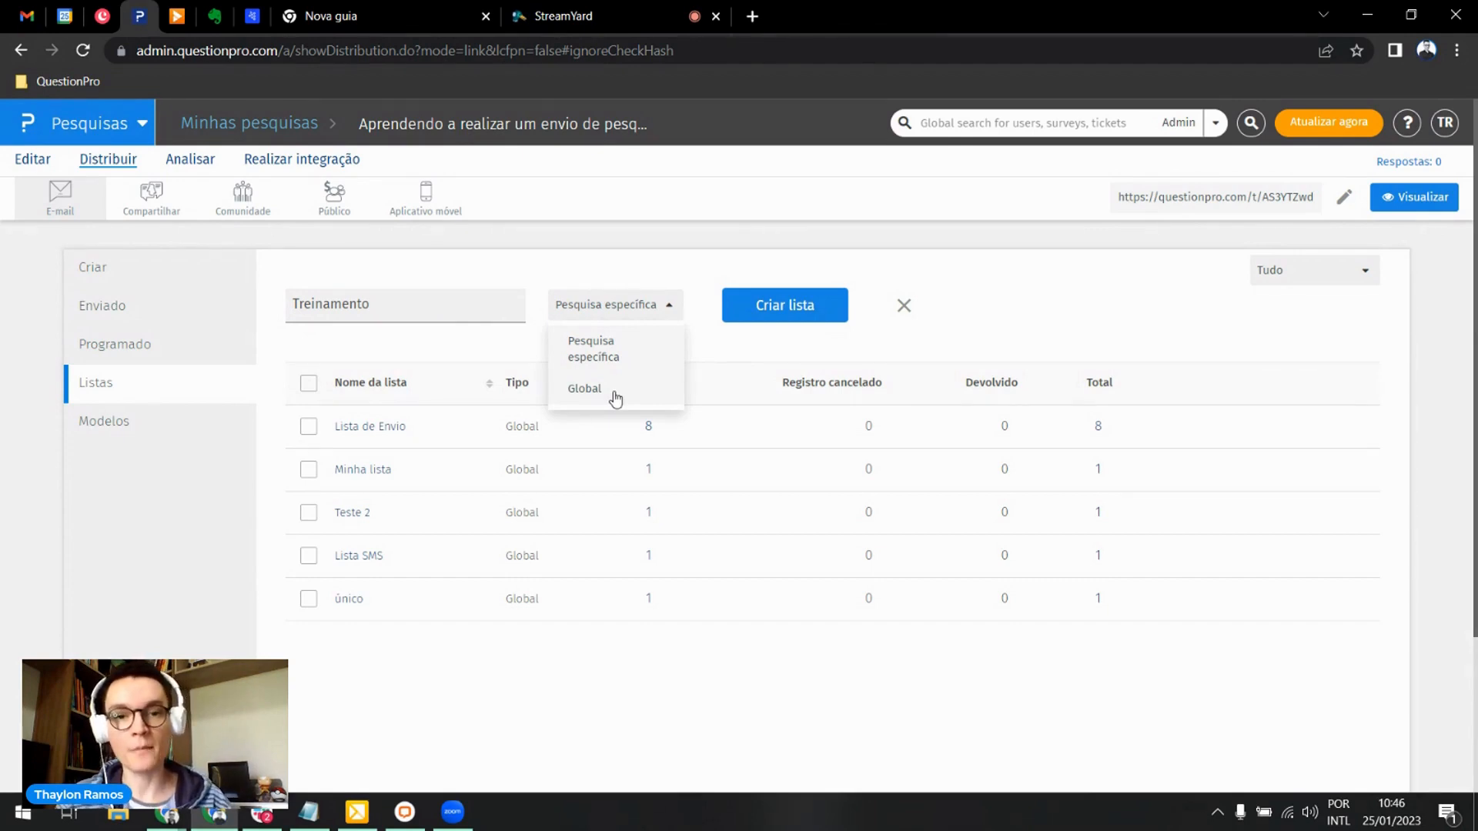
click(625, 354)
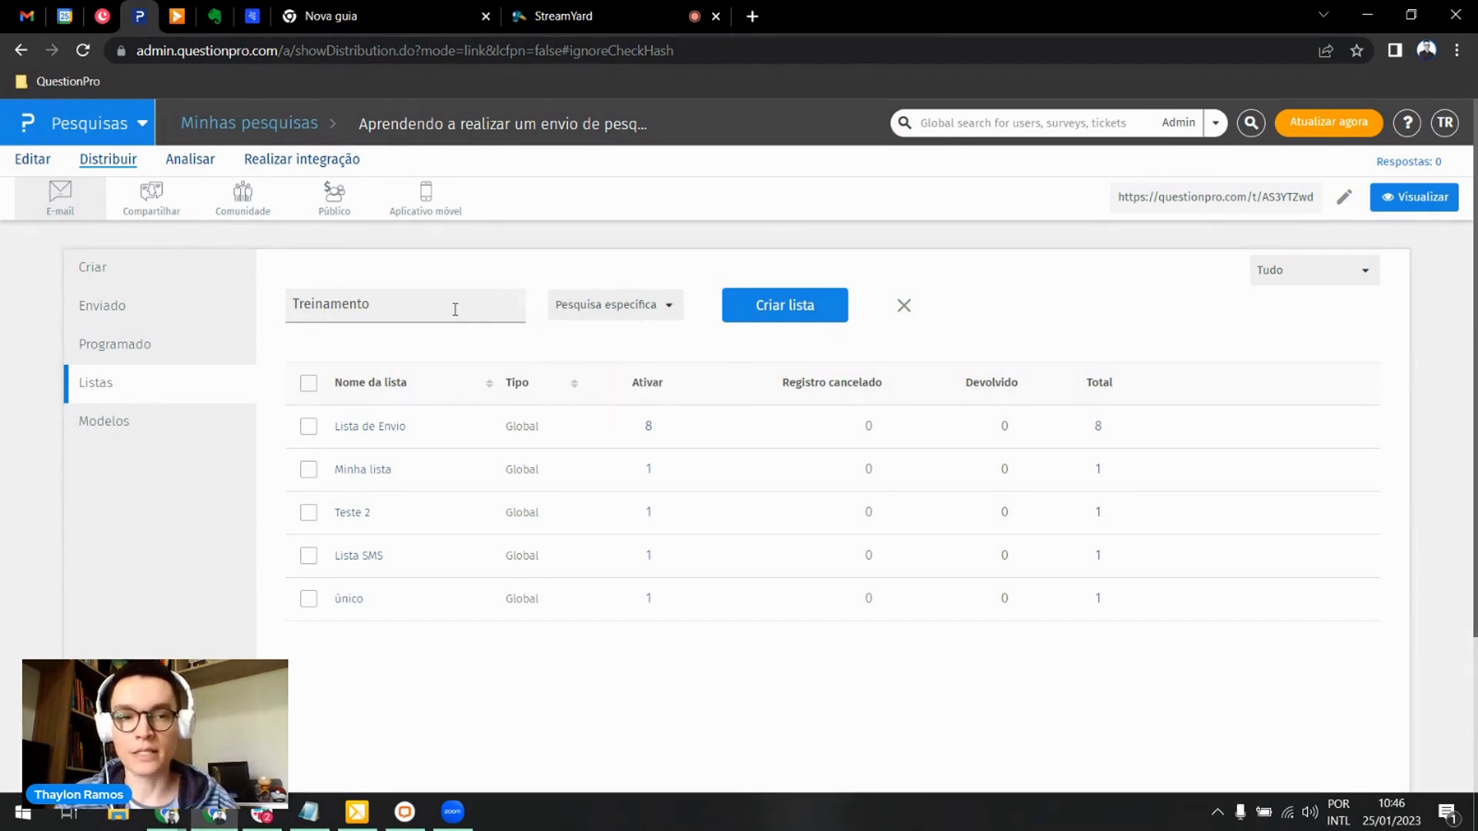
click(752, 315)
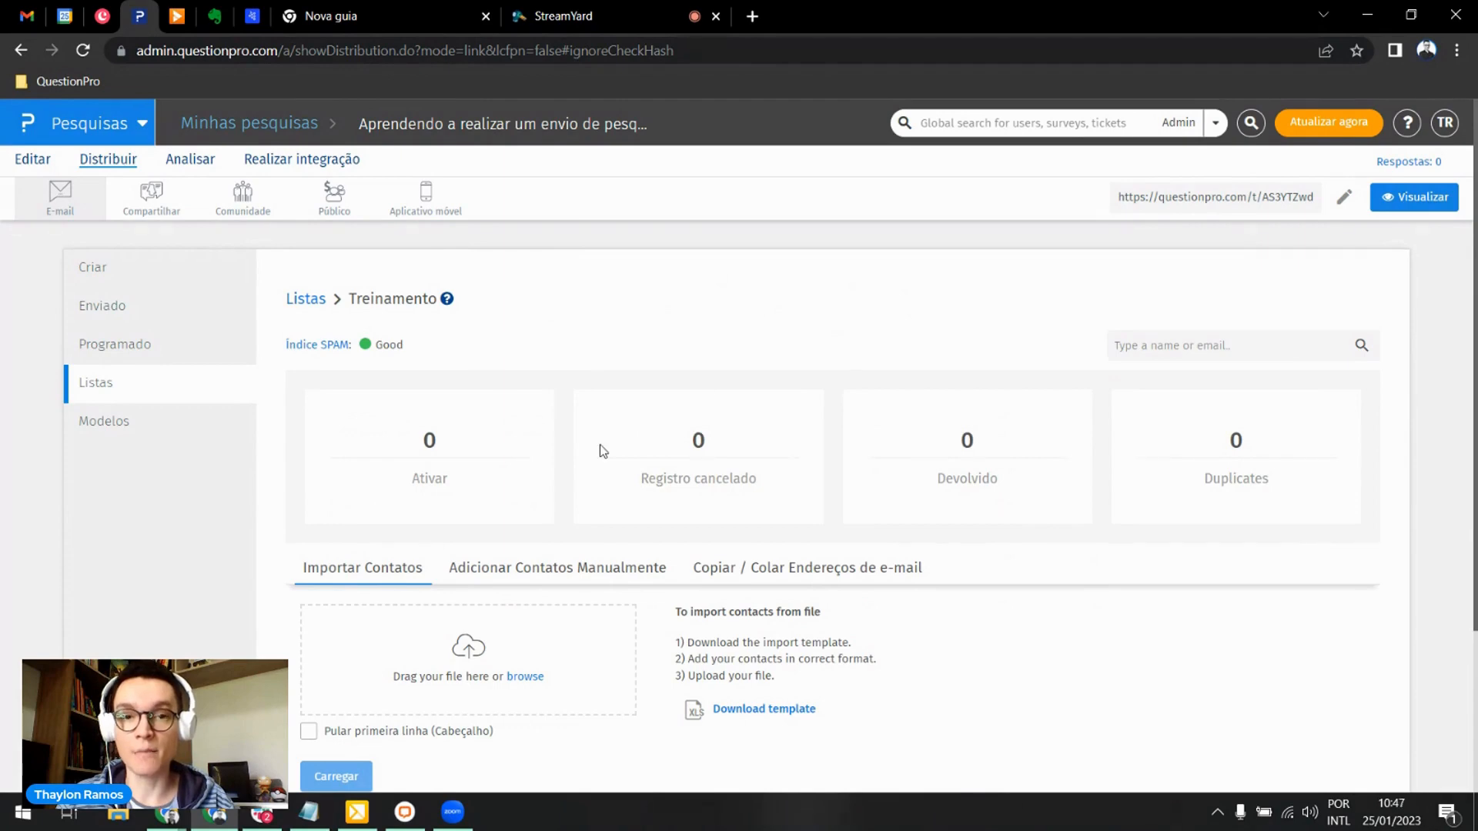
Step: Reopen the Treinamento list from the lists overview and examine its manual and copy/paste contact entry options, including the field formats
click(121, 385)
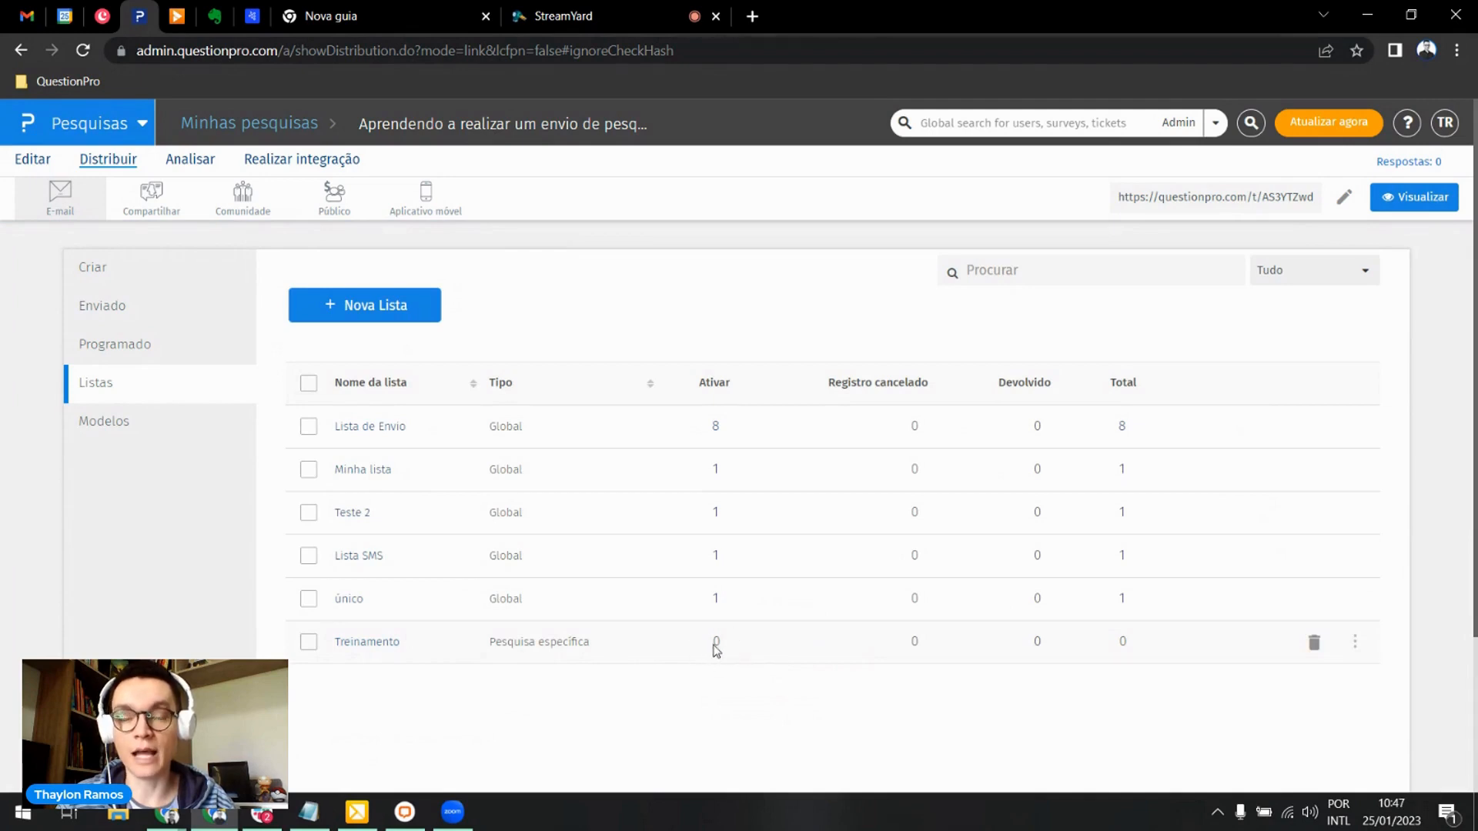
click(363, 643)
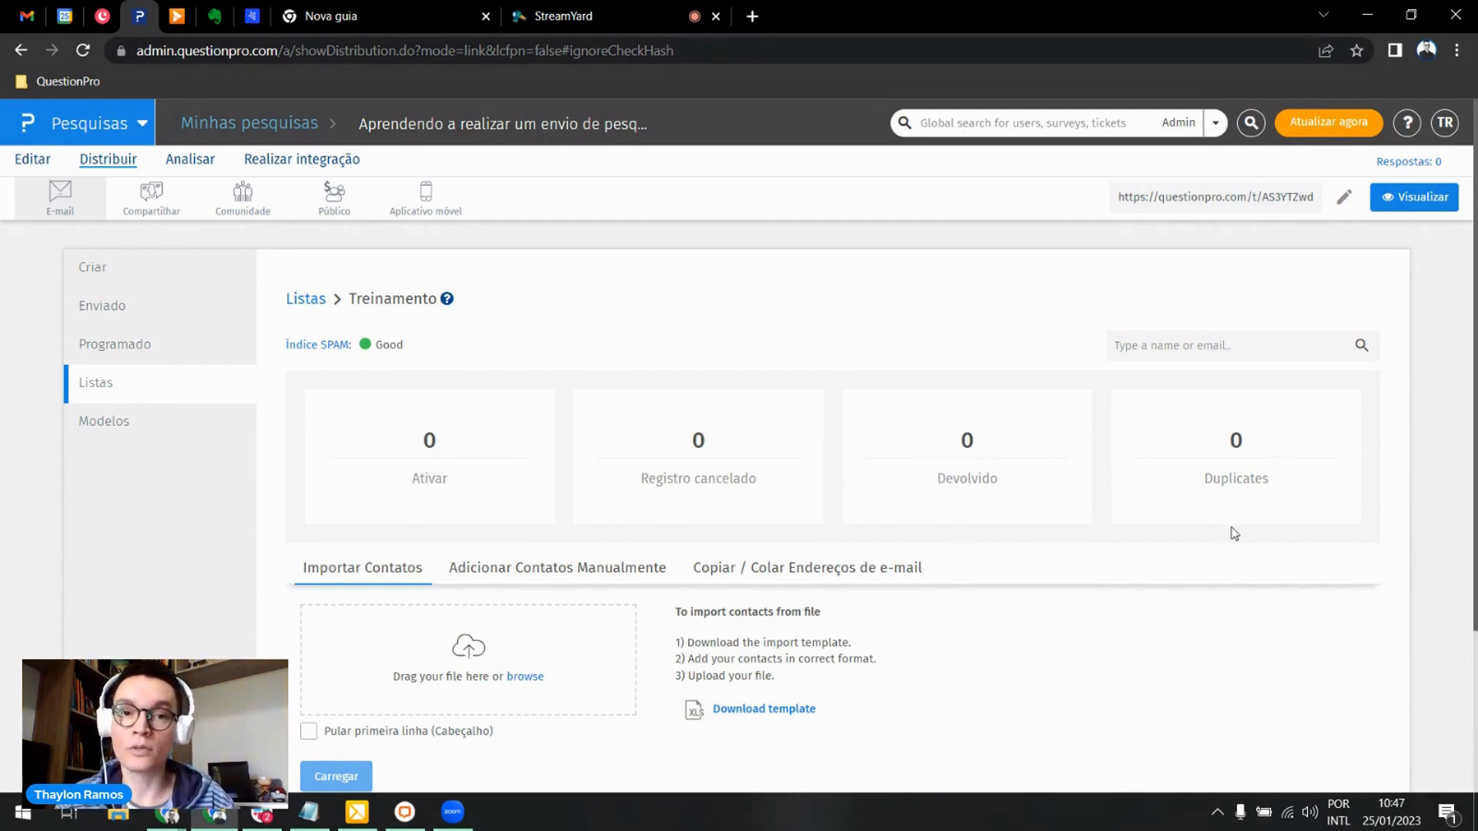
scroll(1233, 532, down, 1)
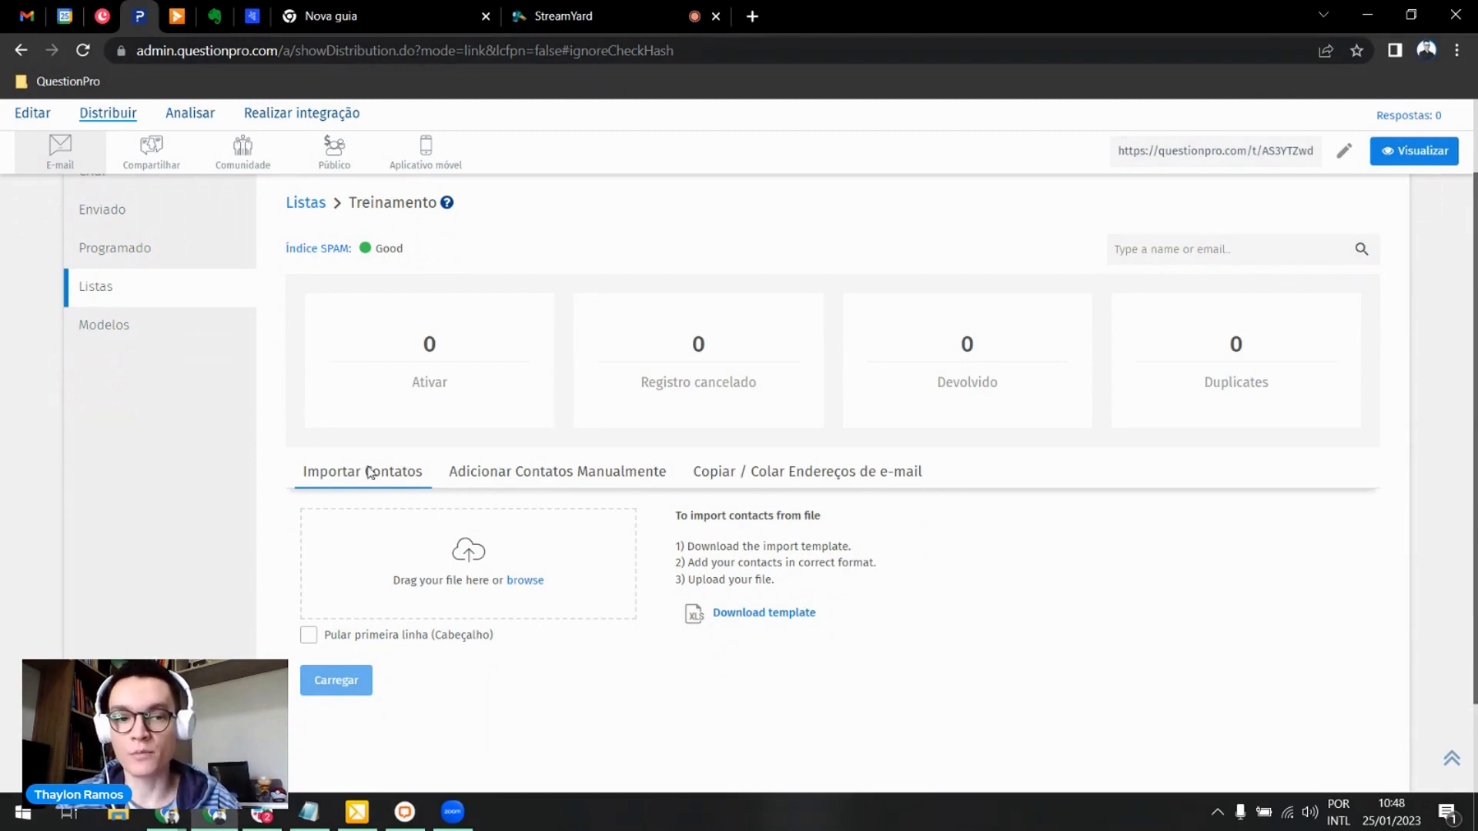
click(537, 481)
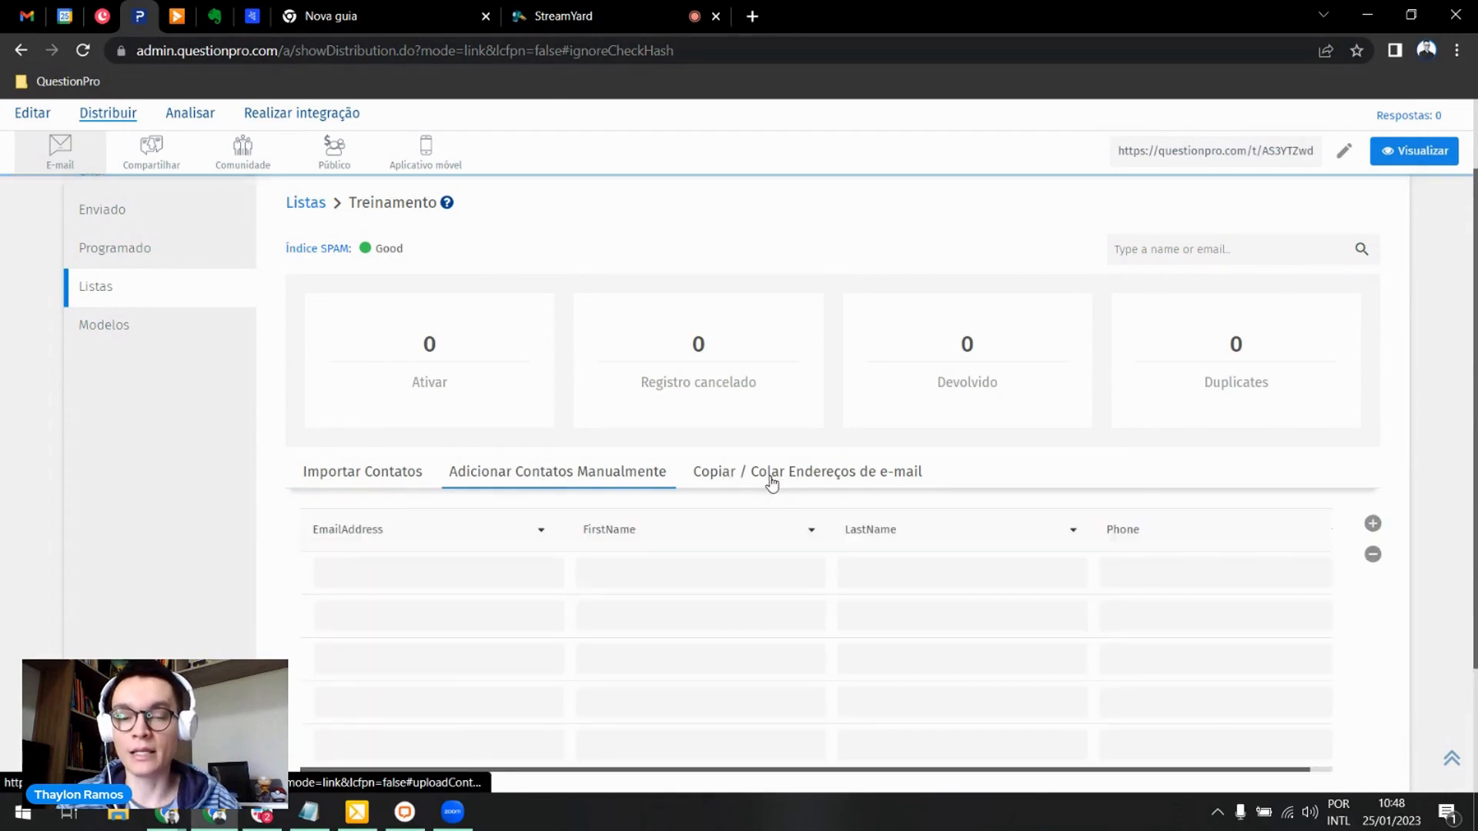
click(777, 481)
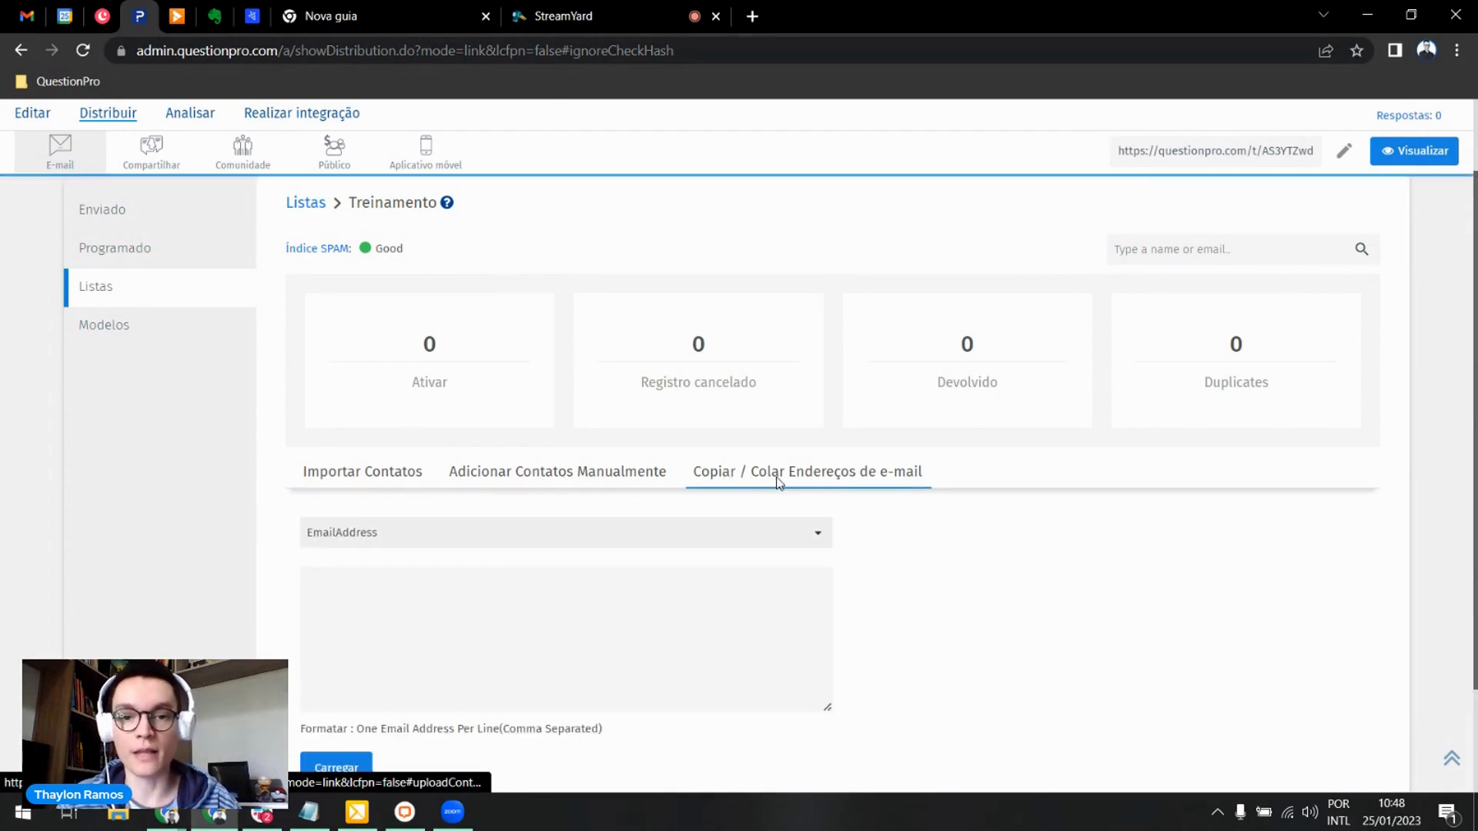
click(427, 578)
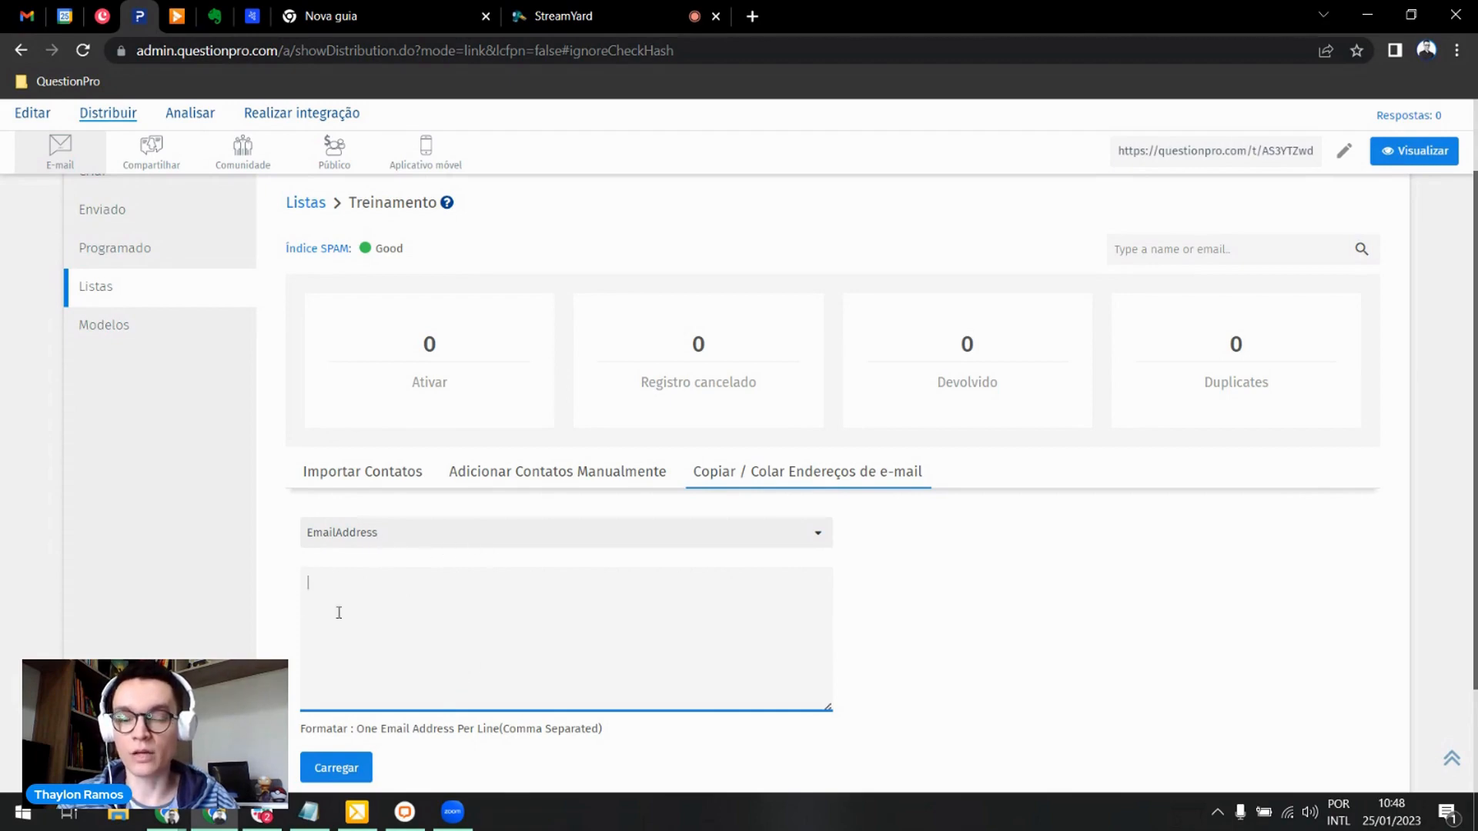
click(352, 532)
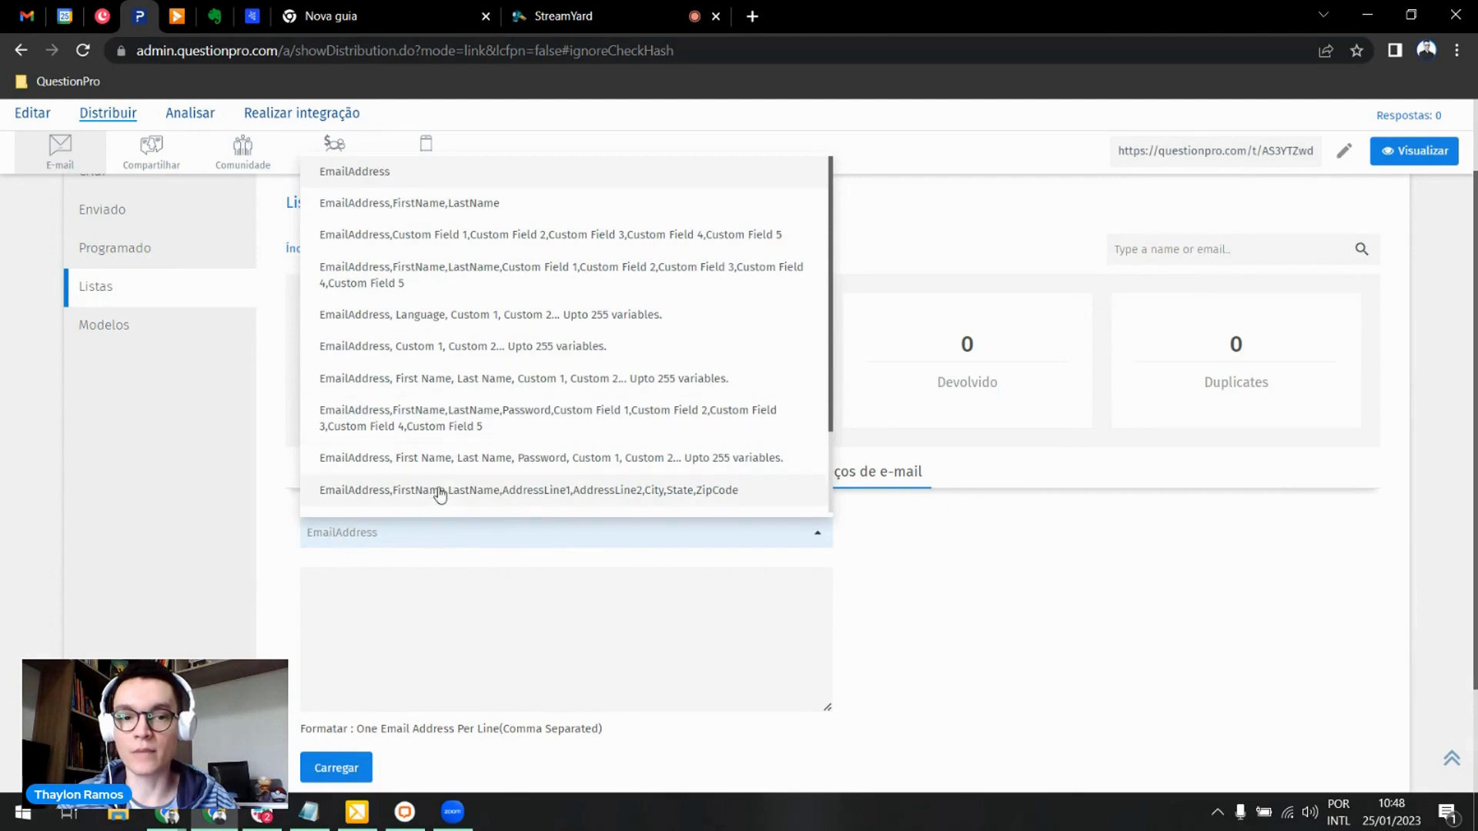
click(375, 590)
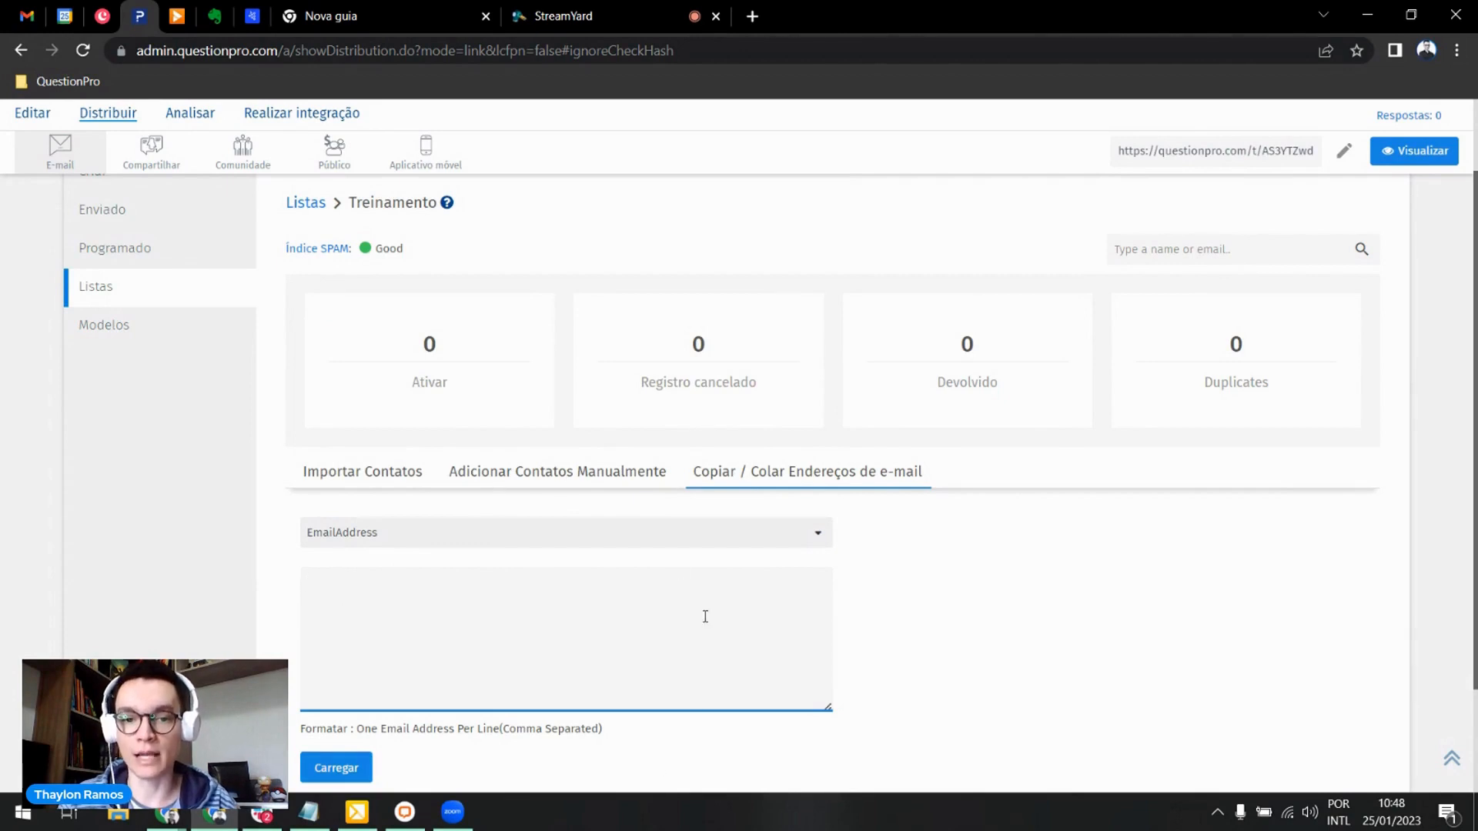
Step: In the manual contact entry table, add a column and change the FirstName column to Participant ID (Tokens)
click(627, 482)
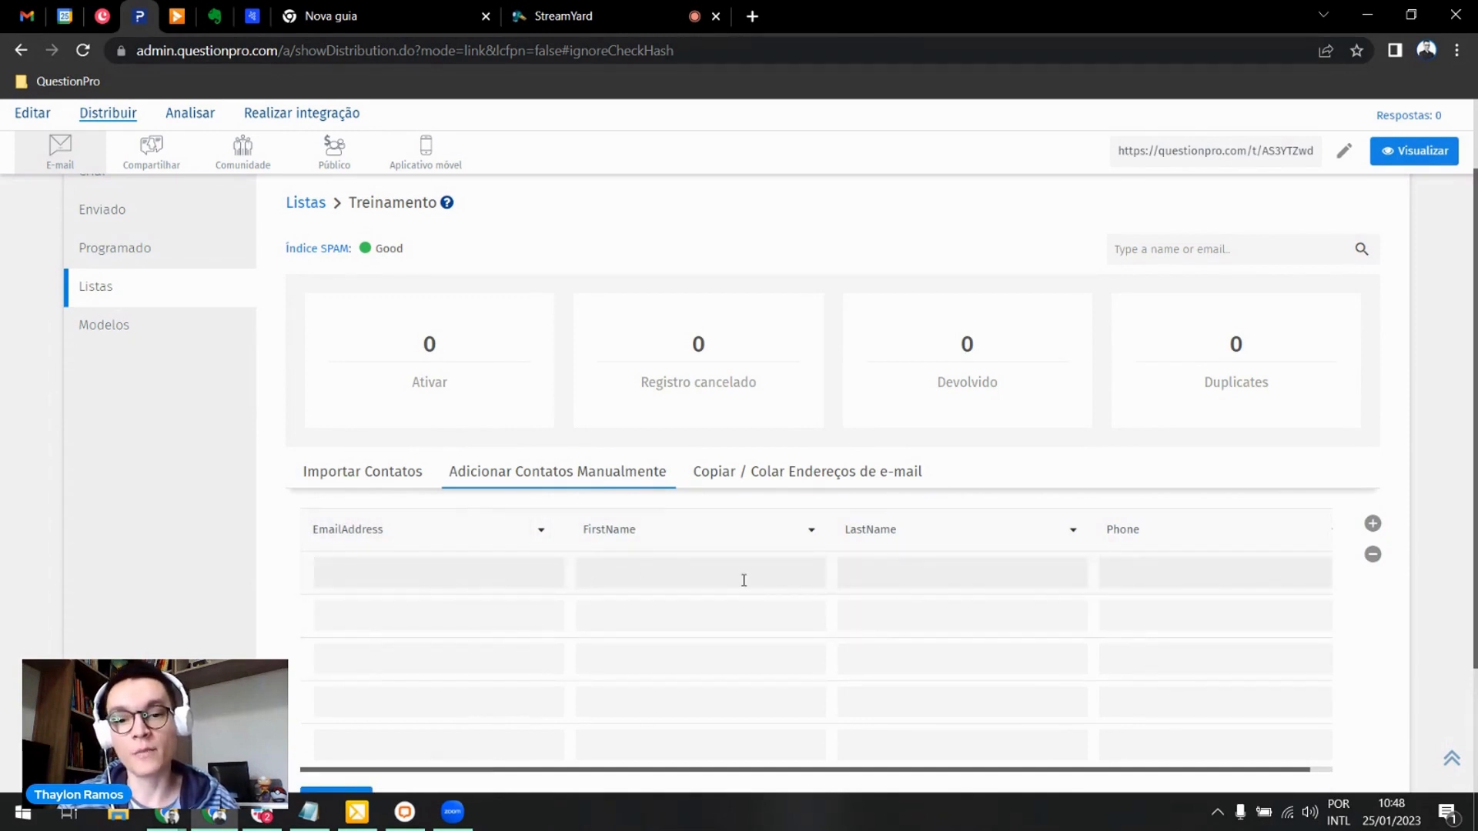
click(1373, 523)
drag(1082, 770, 1295, 770)
drag(1026, 774, 703, 771)
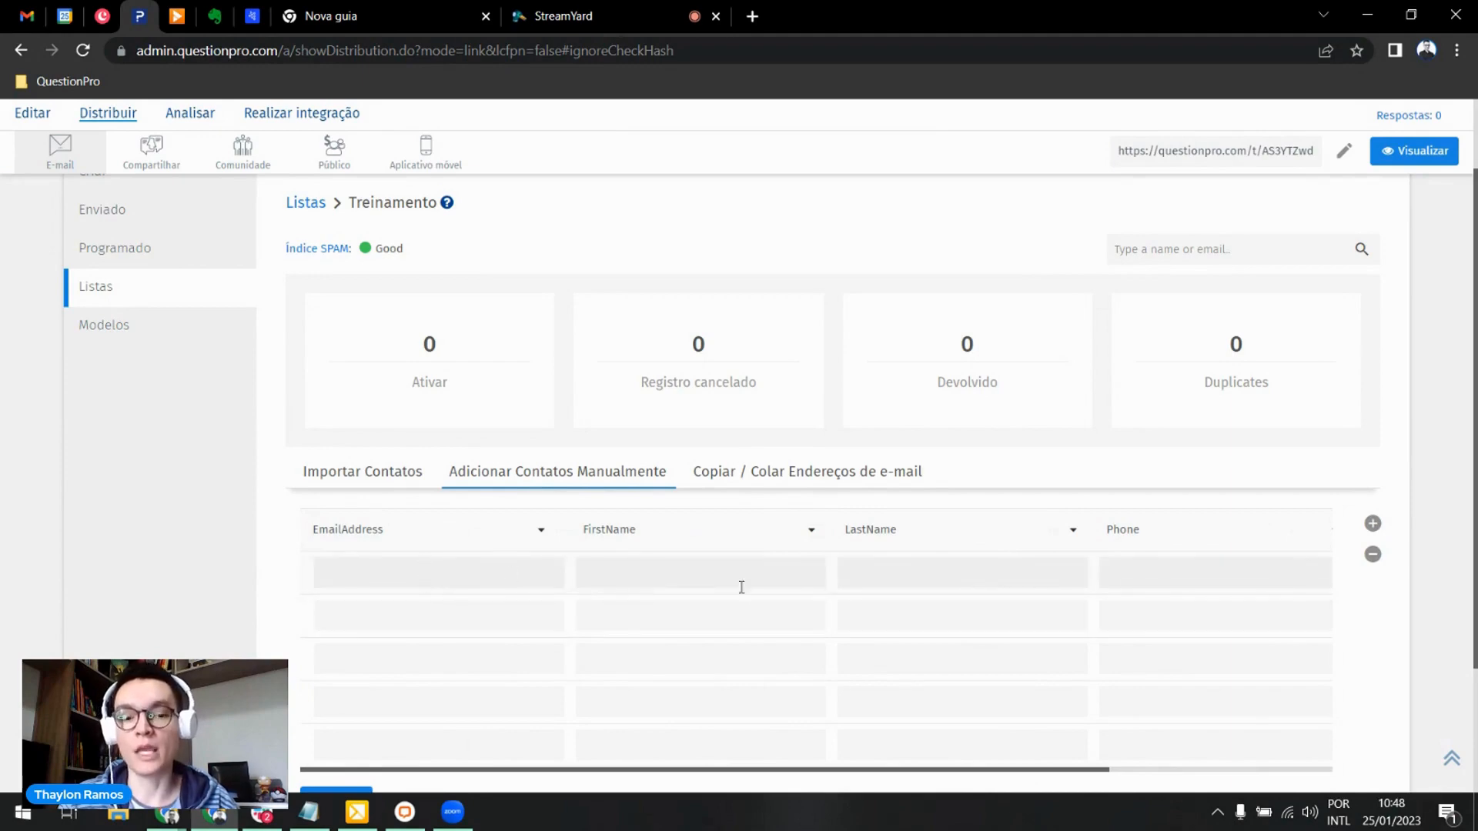
click(745, 536)
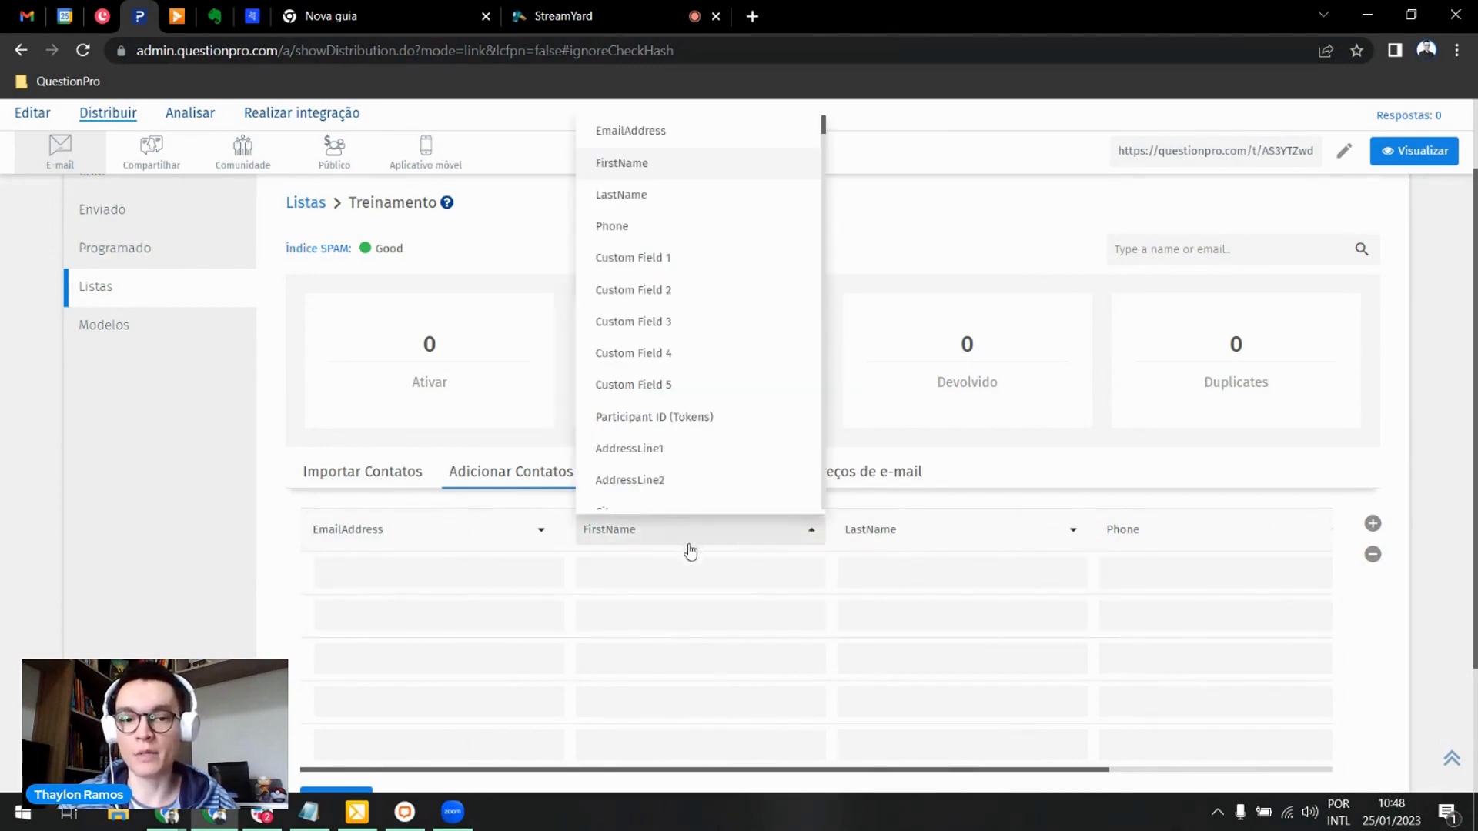
click(675, 422)
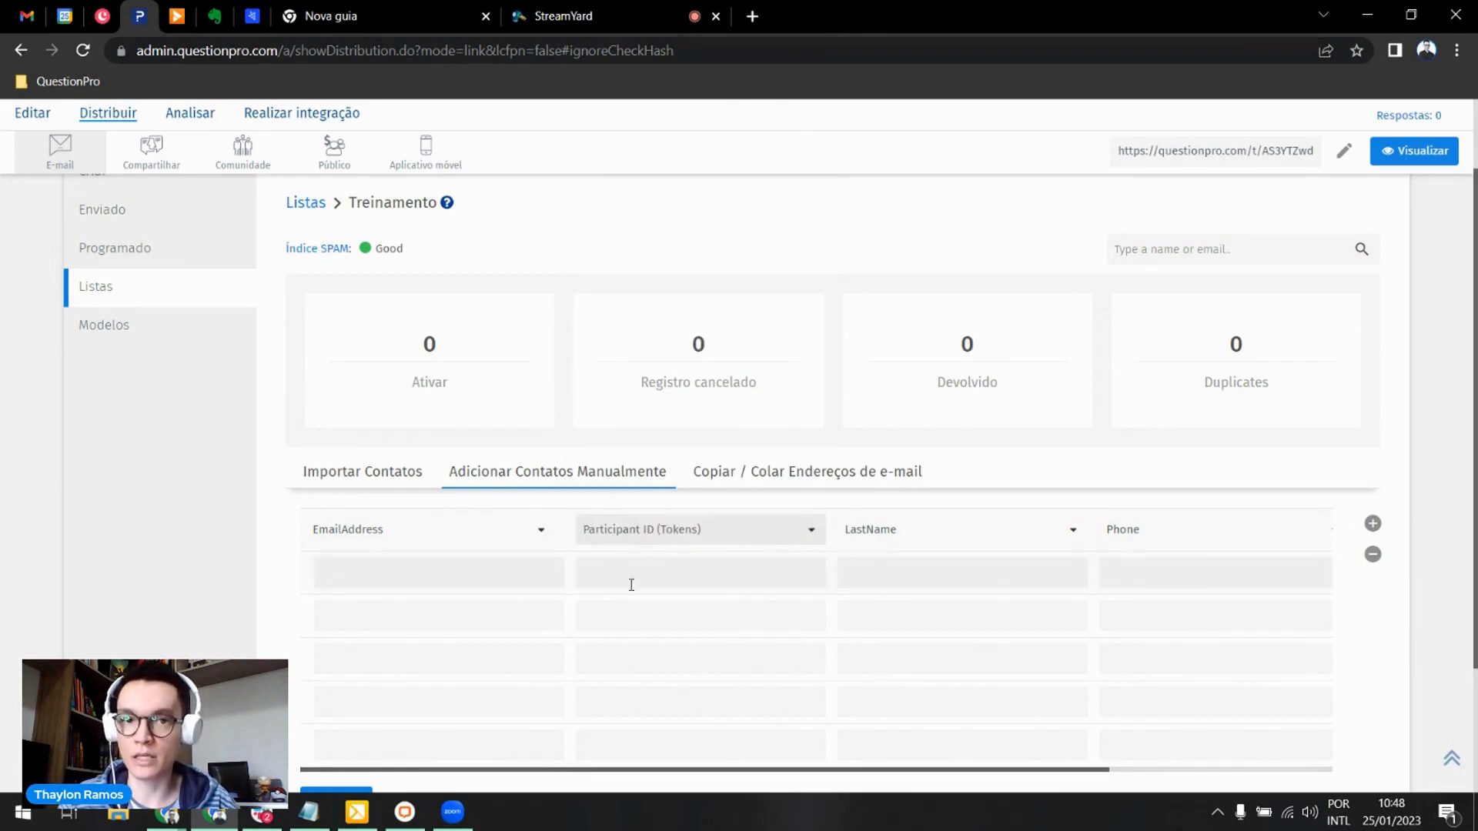
Step: Examine the field choices available for the LastName column, including the custom fields, and leave the column as it is
click(963, 539)
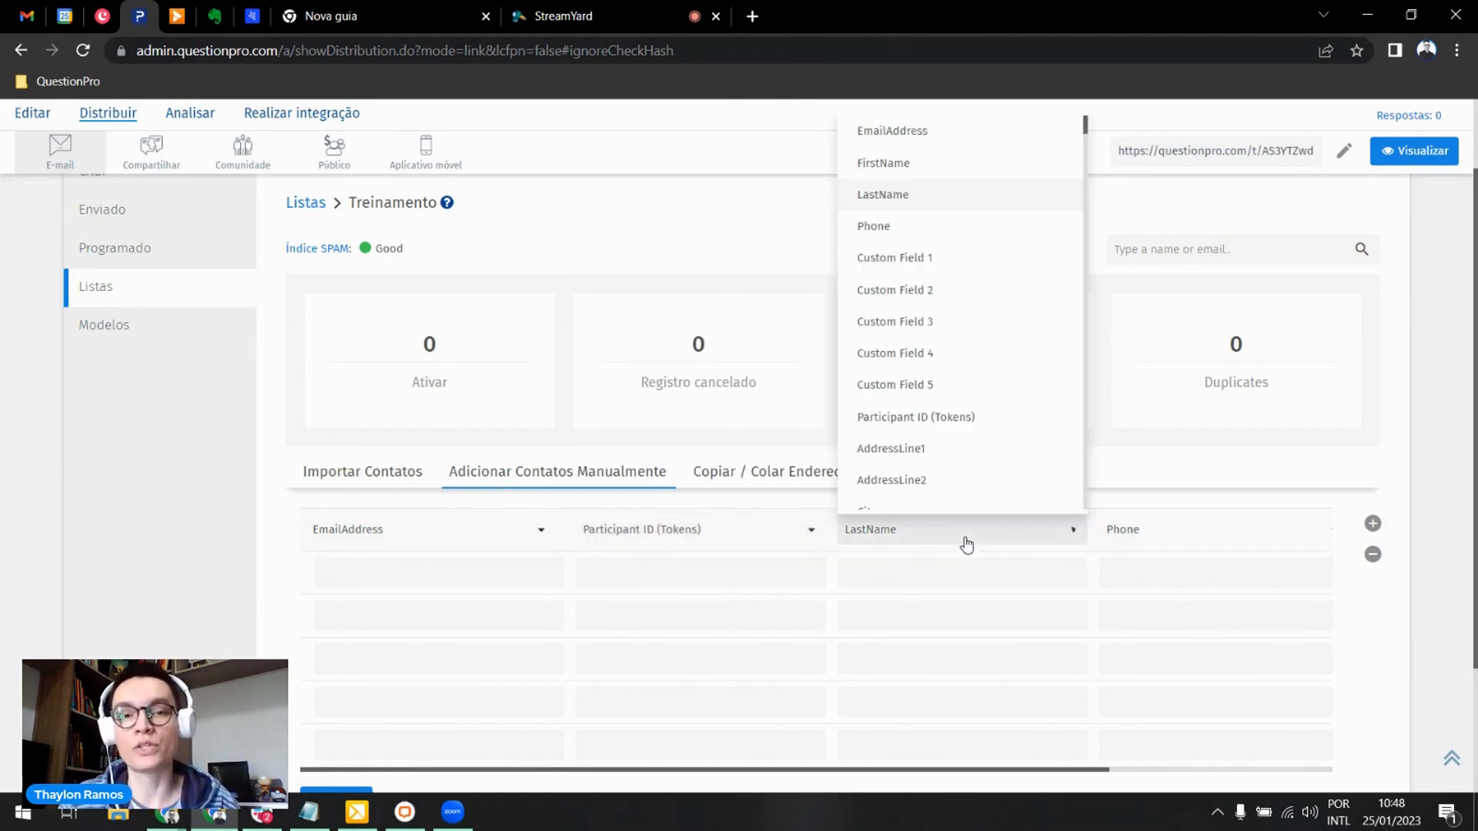
scroll(923, 389, down, 3)
scroll(920, 397, down, 20)
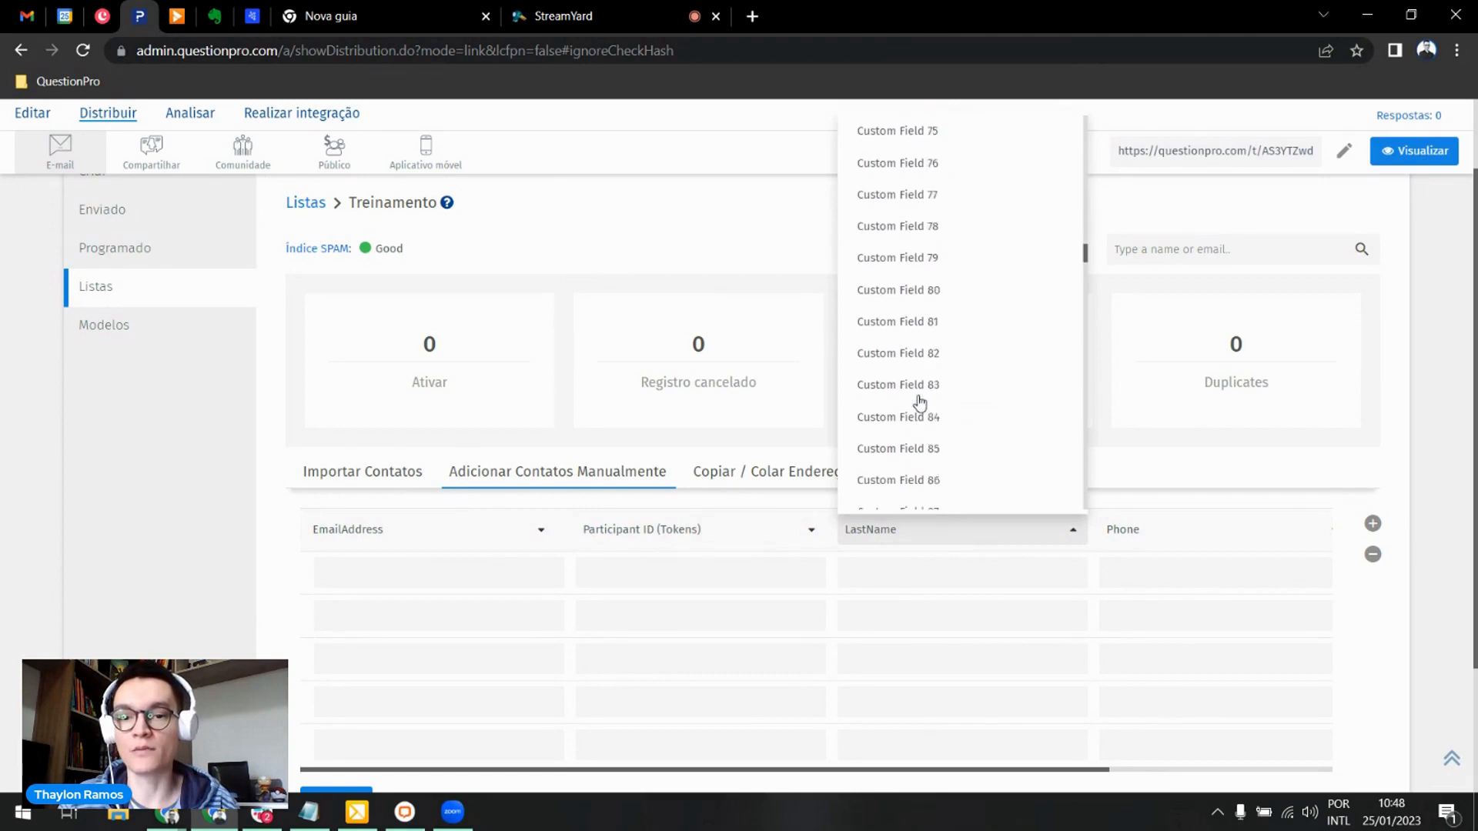
scroll(919, 400, down, 20)
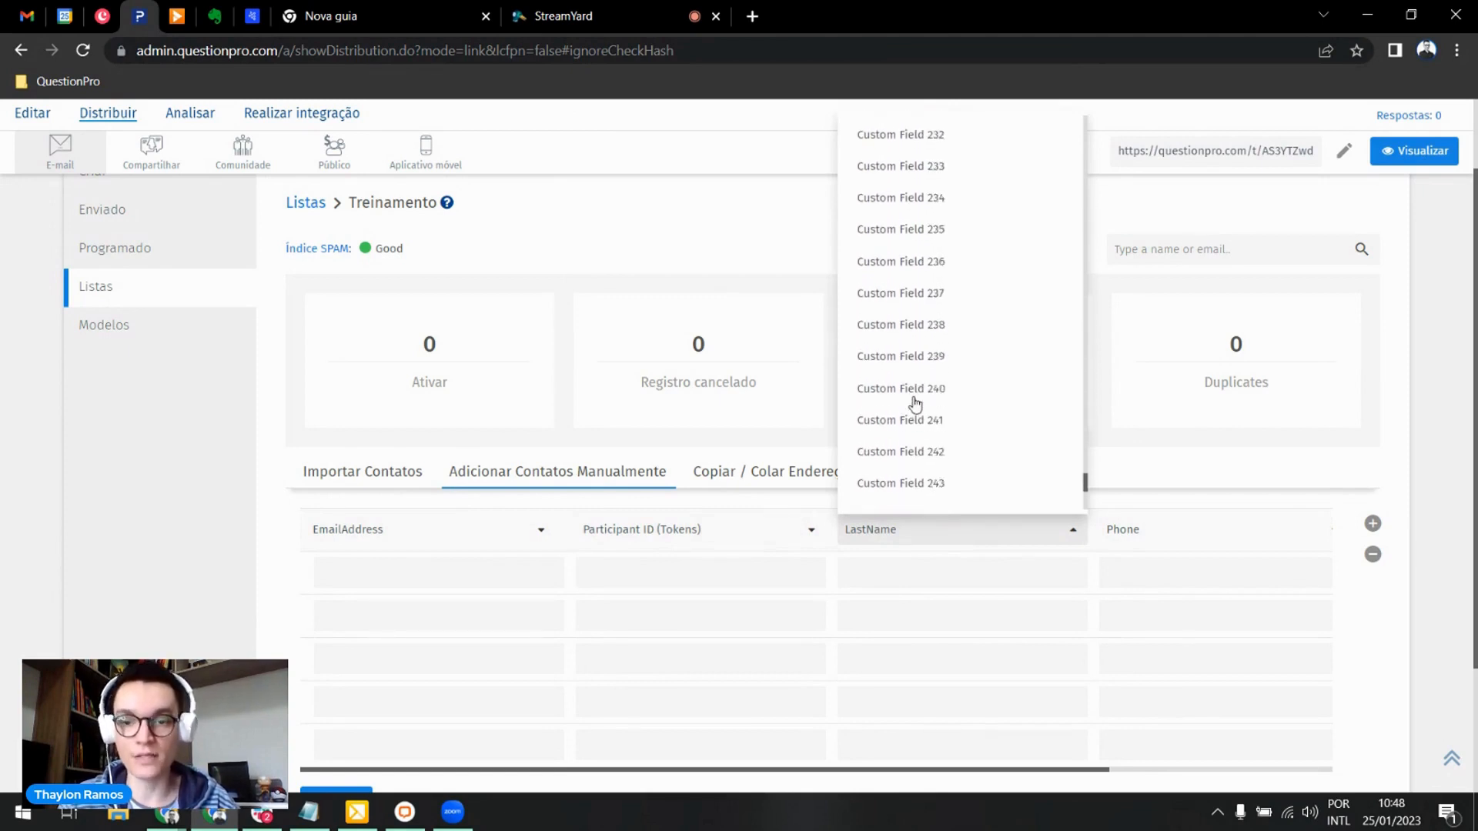
scroll(915, 404, up, 20)
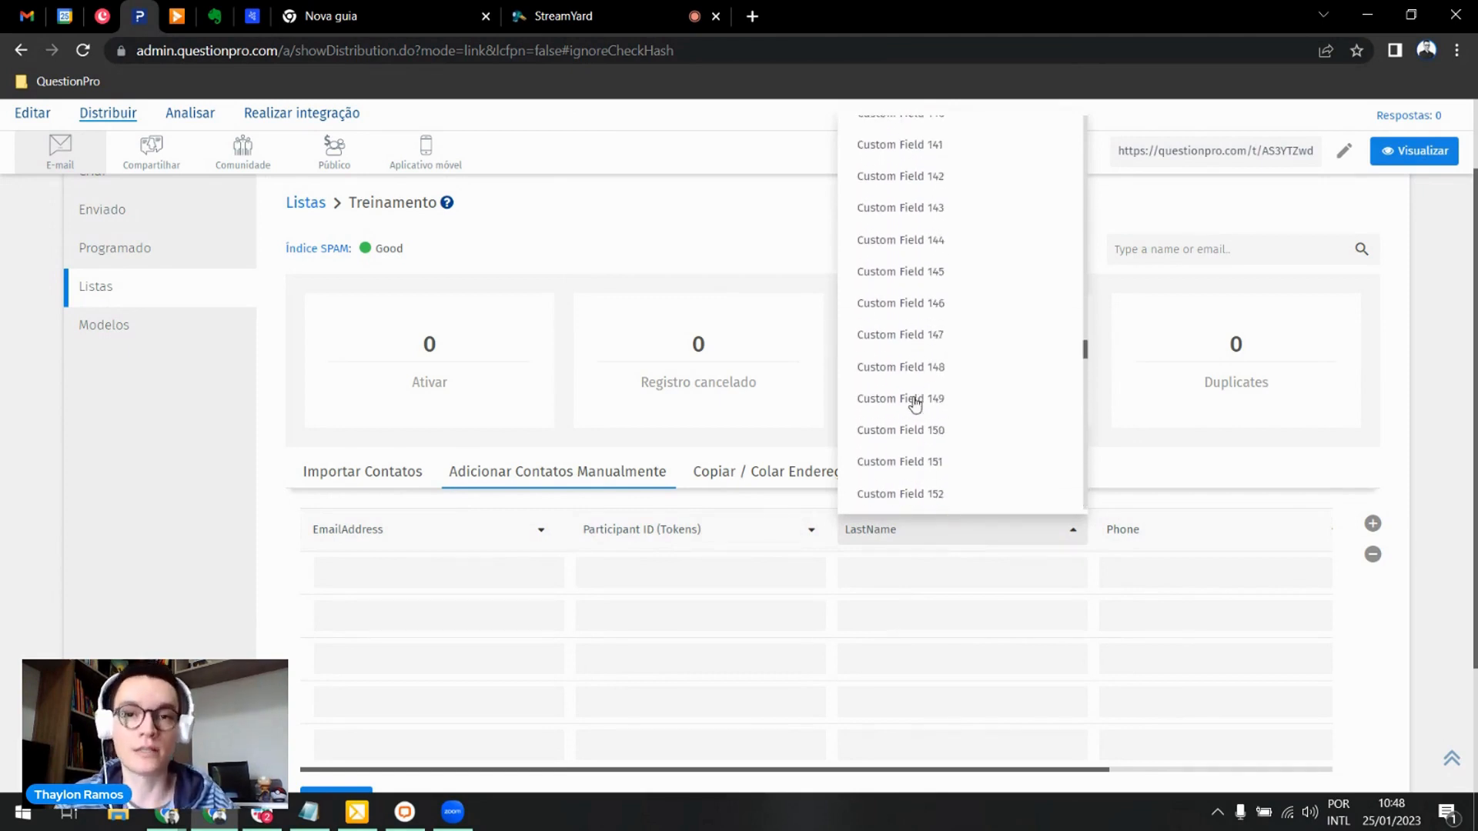
scroll(914, 404, up, 20)
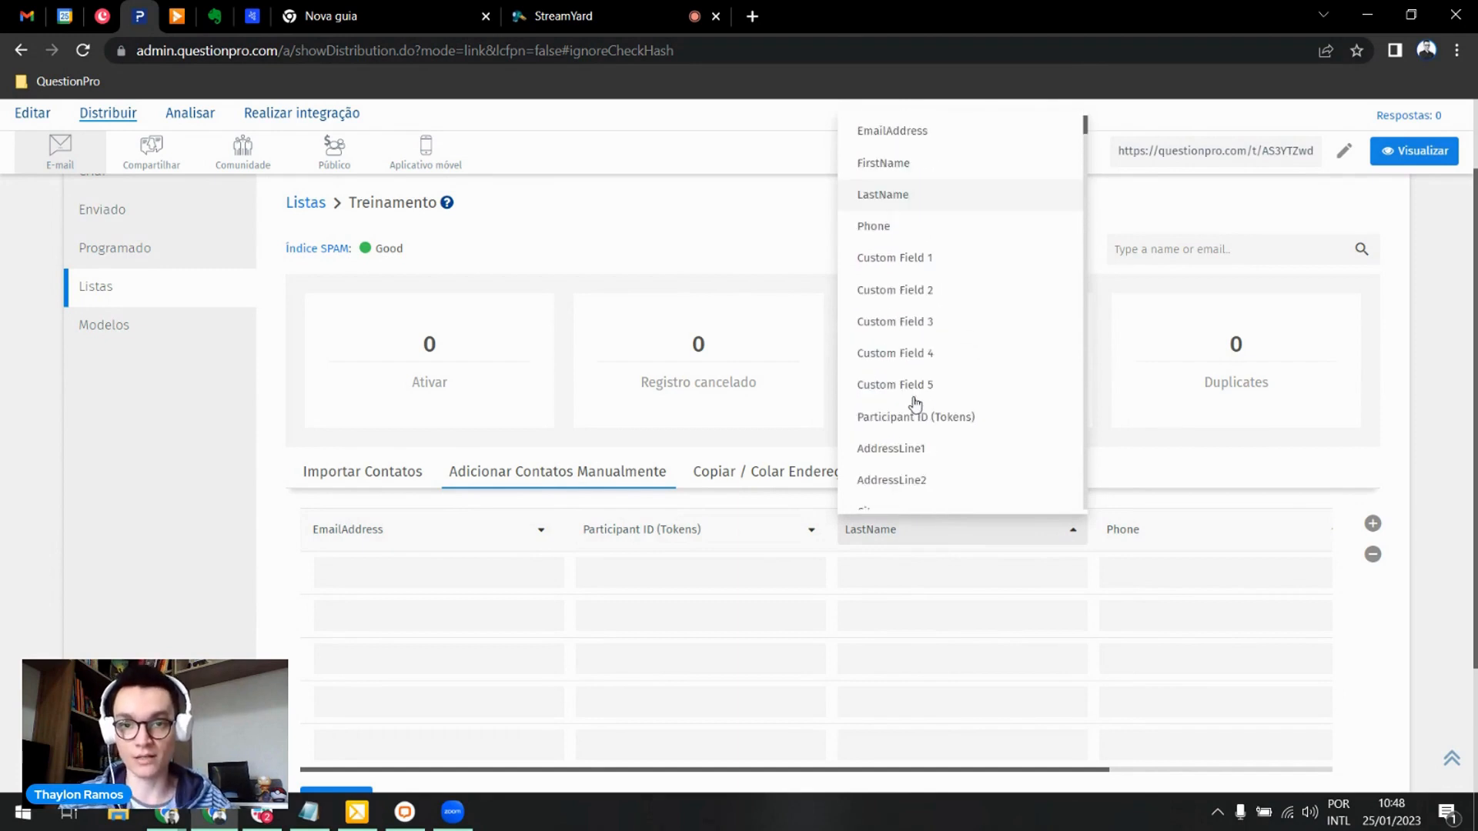
click(1166, 511)
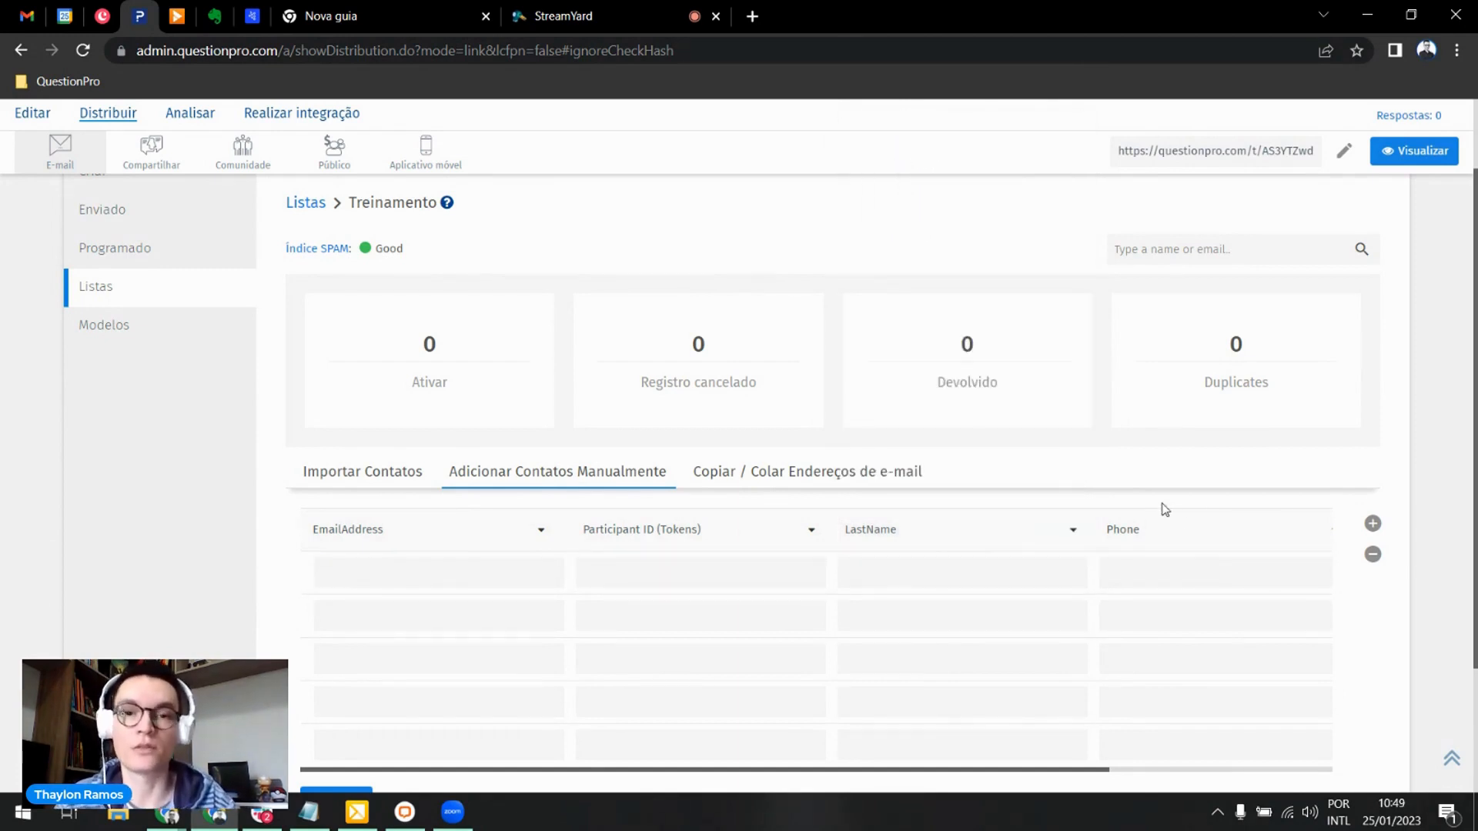
Step: Return to importing contacts from a file and check the import instructions and template download
scroll(373, 644, down, 1)
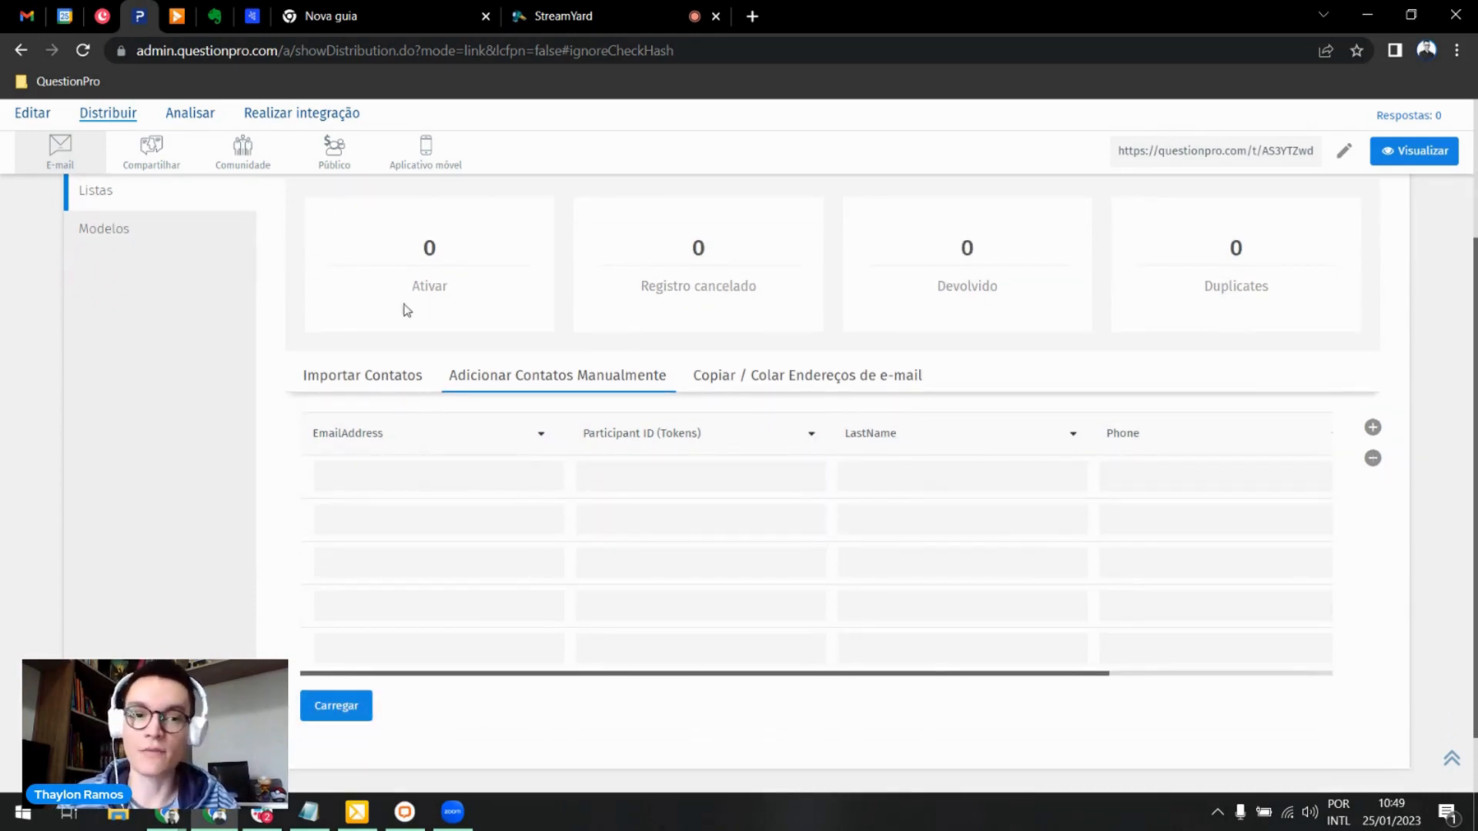
click(350, 395)
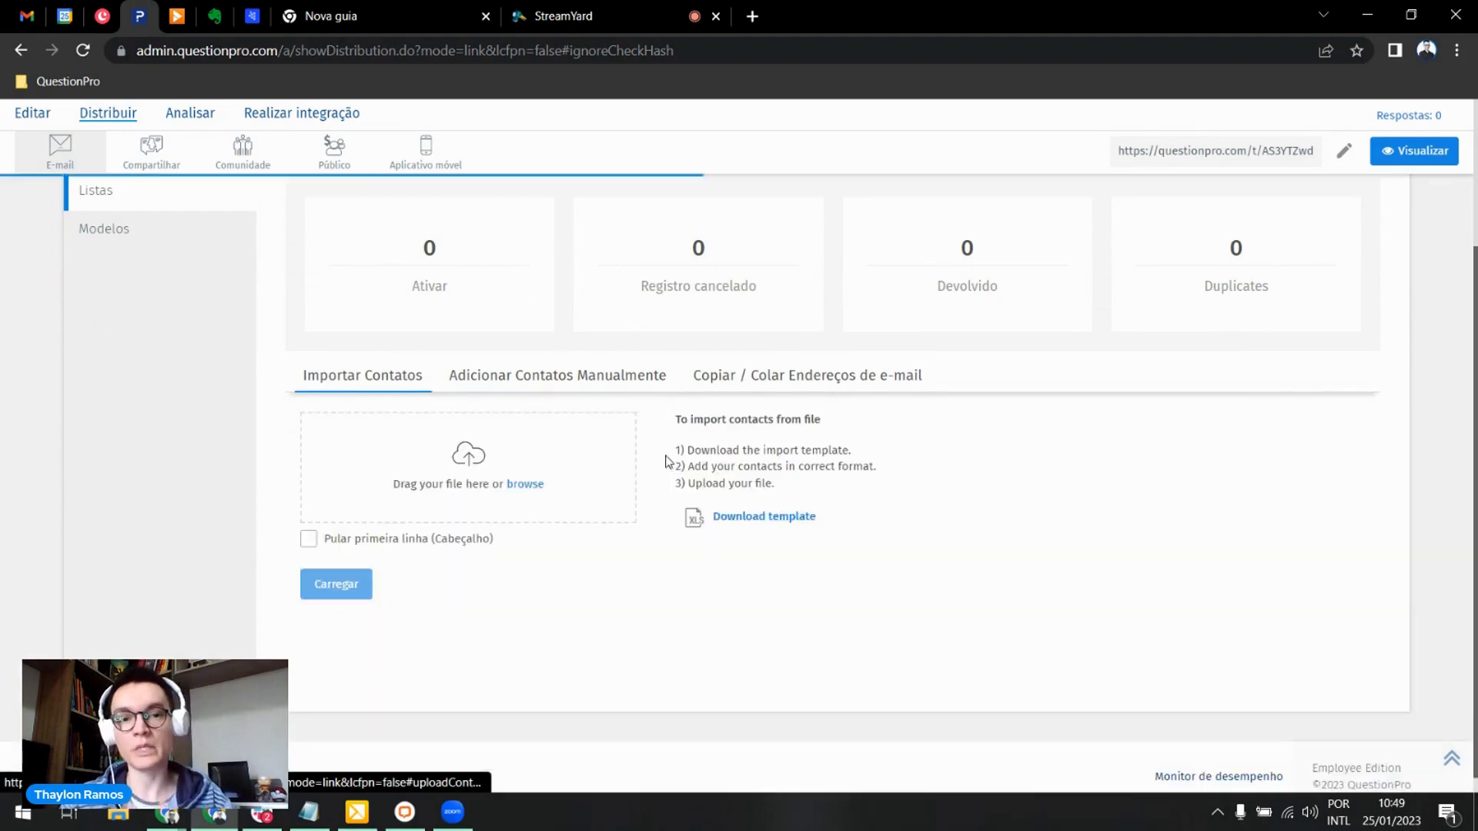
scroll(1023, 600, up, 2)
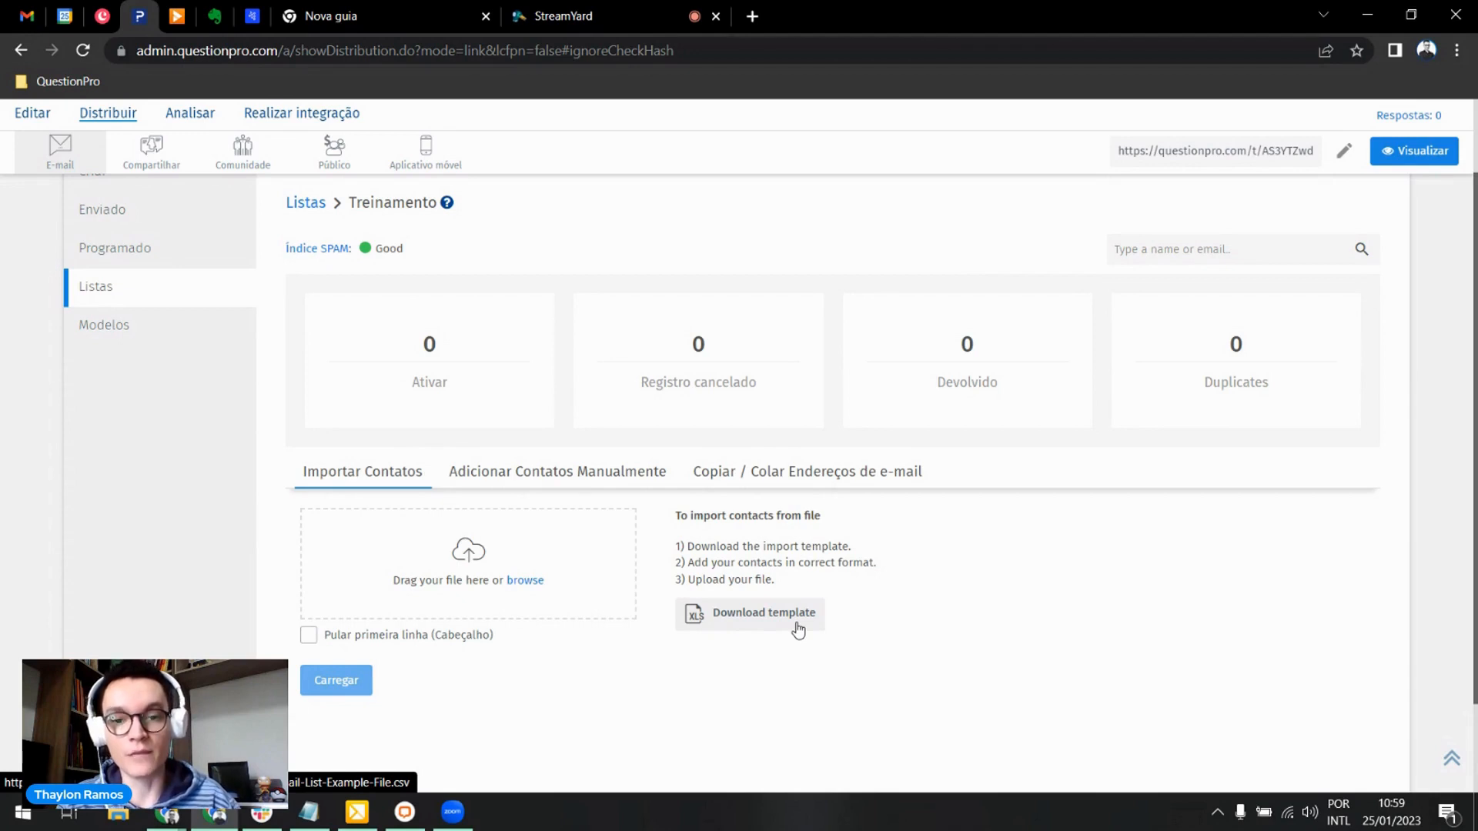
Step: Download the contact import template, open it in Excel to review its column layout, and close it
click(753, 627)
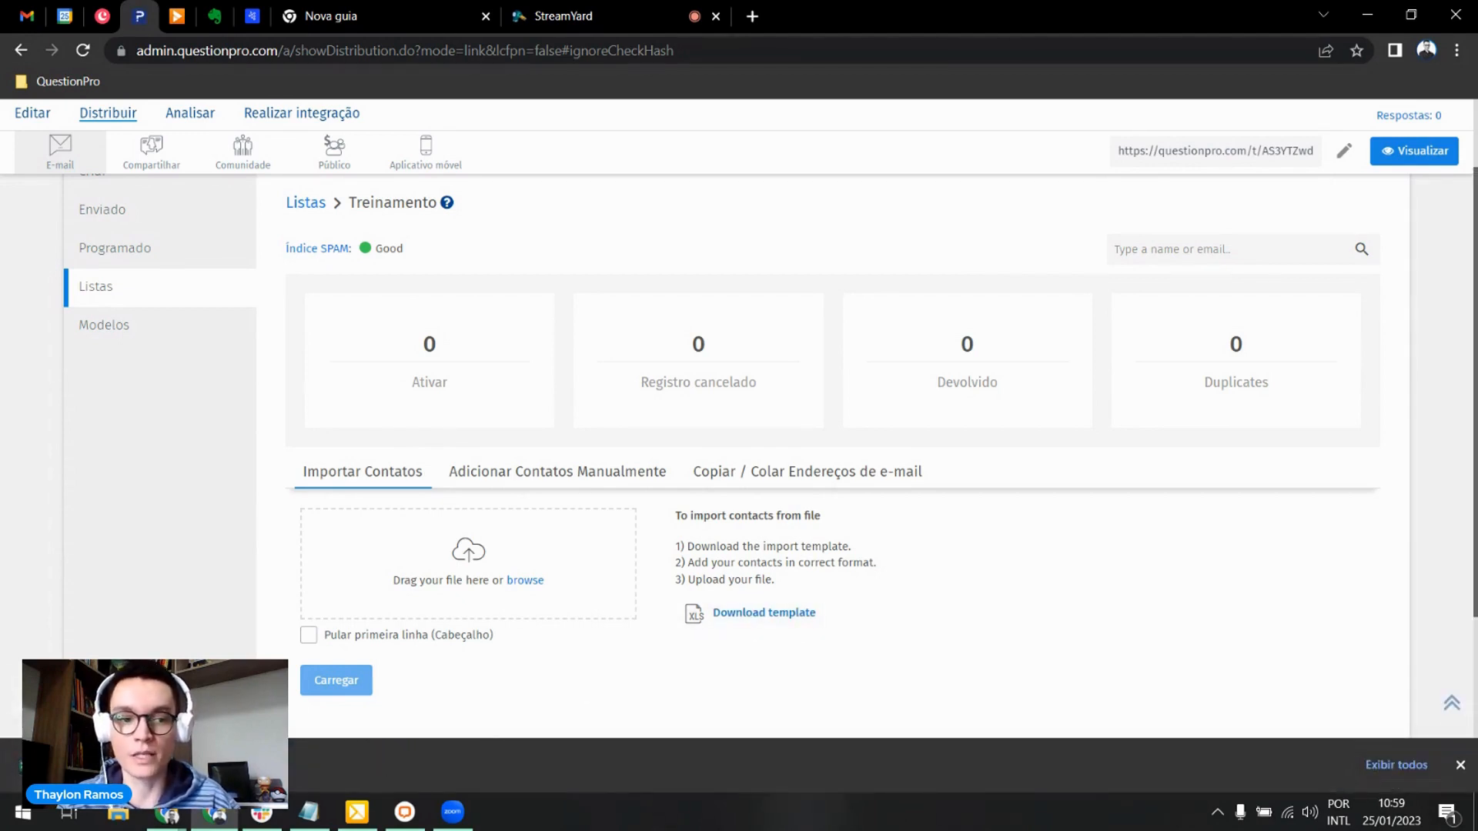
click(169, 765)
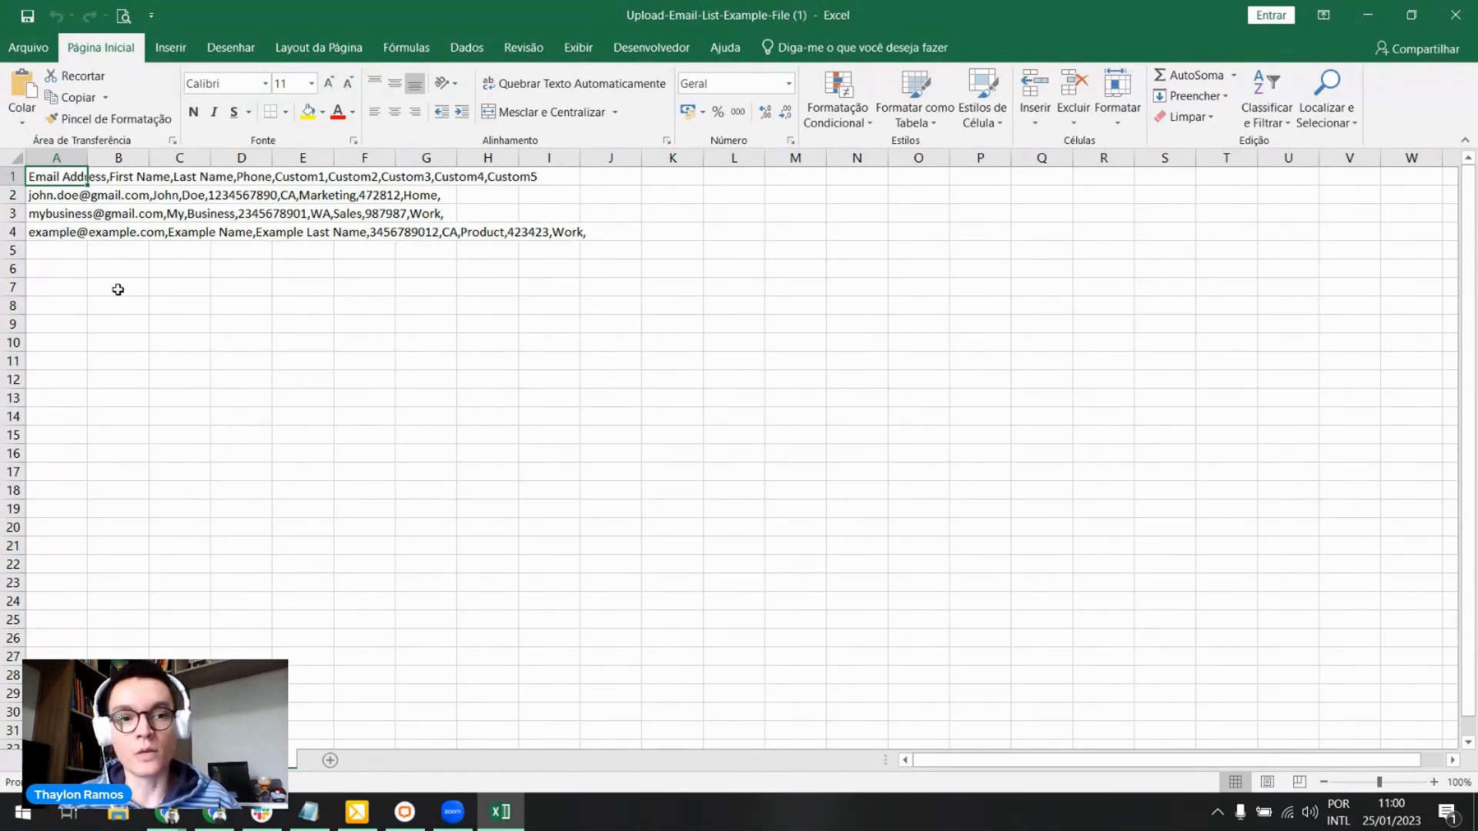
click(1460, 16)
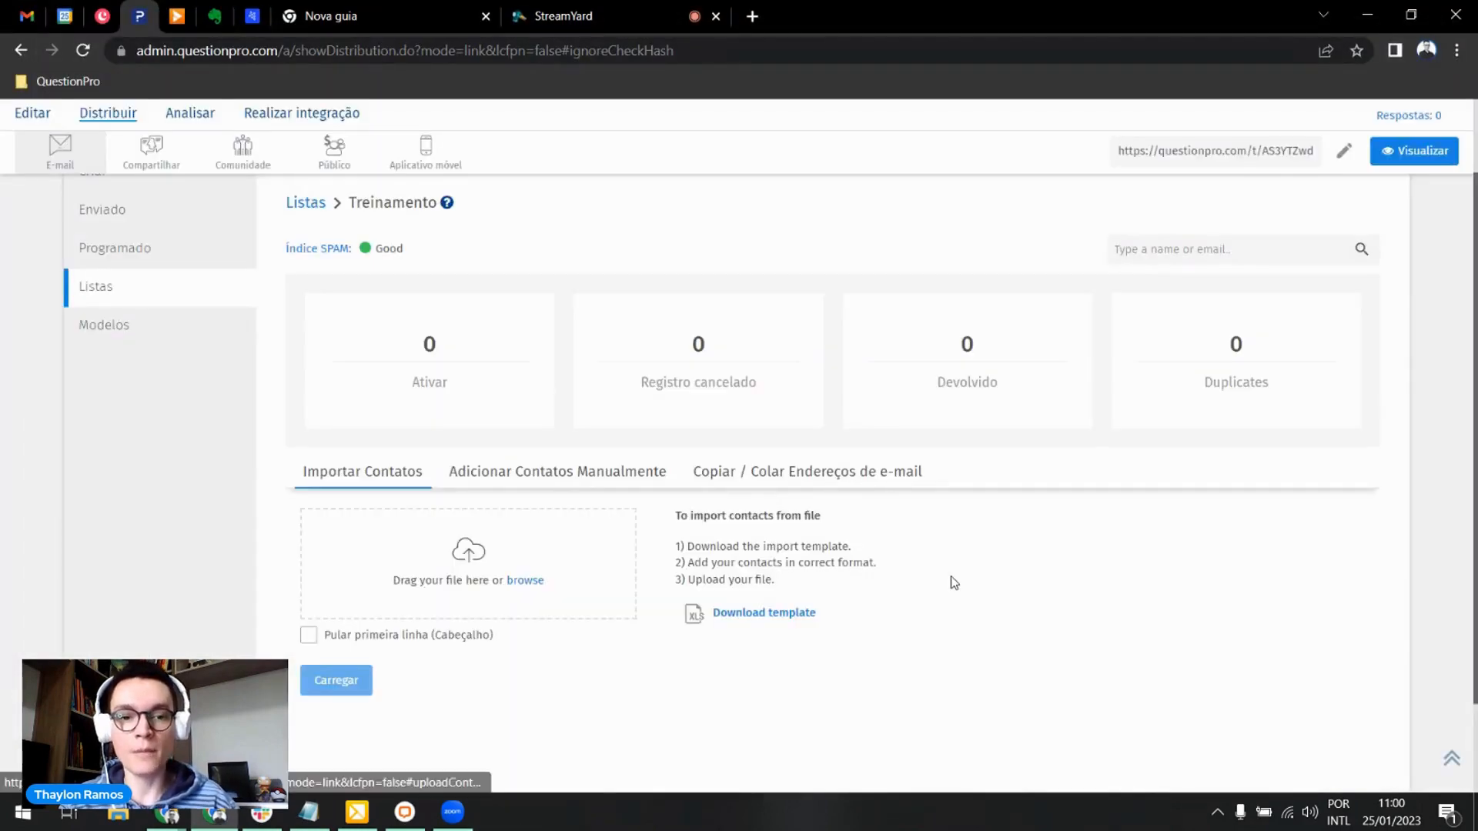
Step: Upload the file Upload-Email-List-Example-File (1).csv to the Treinamento list with the header row skipped
click(462, 573)
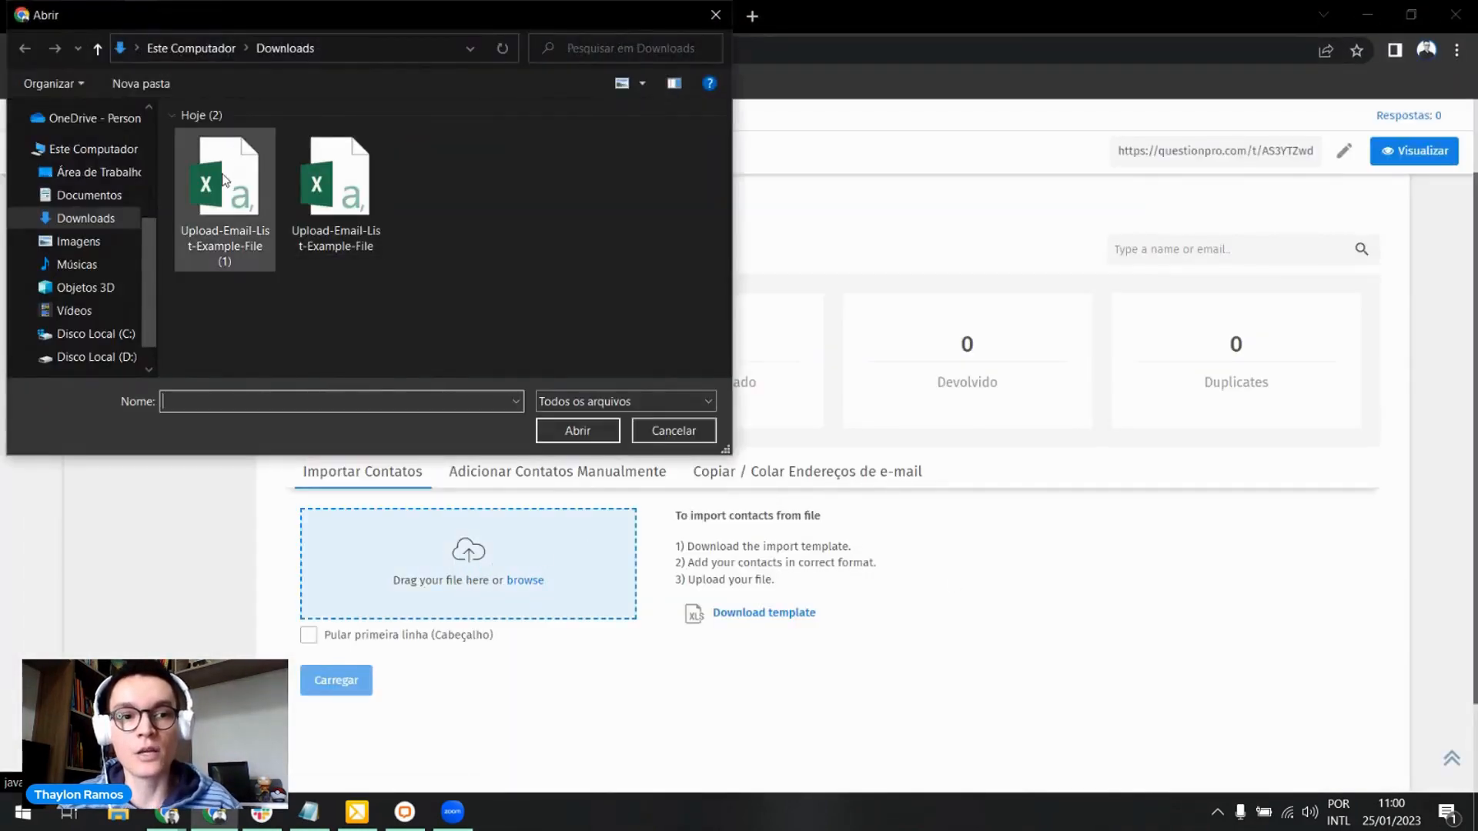
click(224, 179)
click(578, 431)
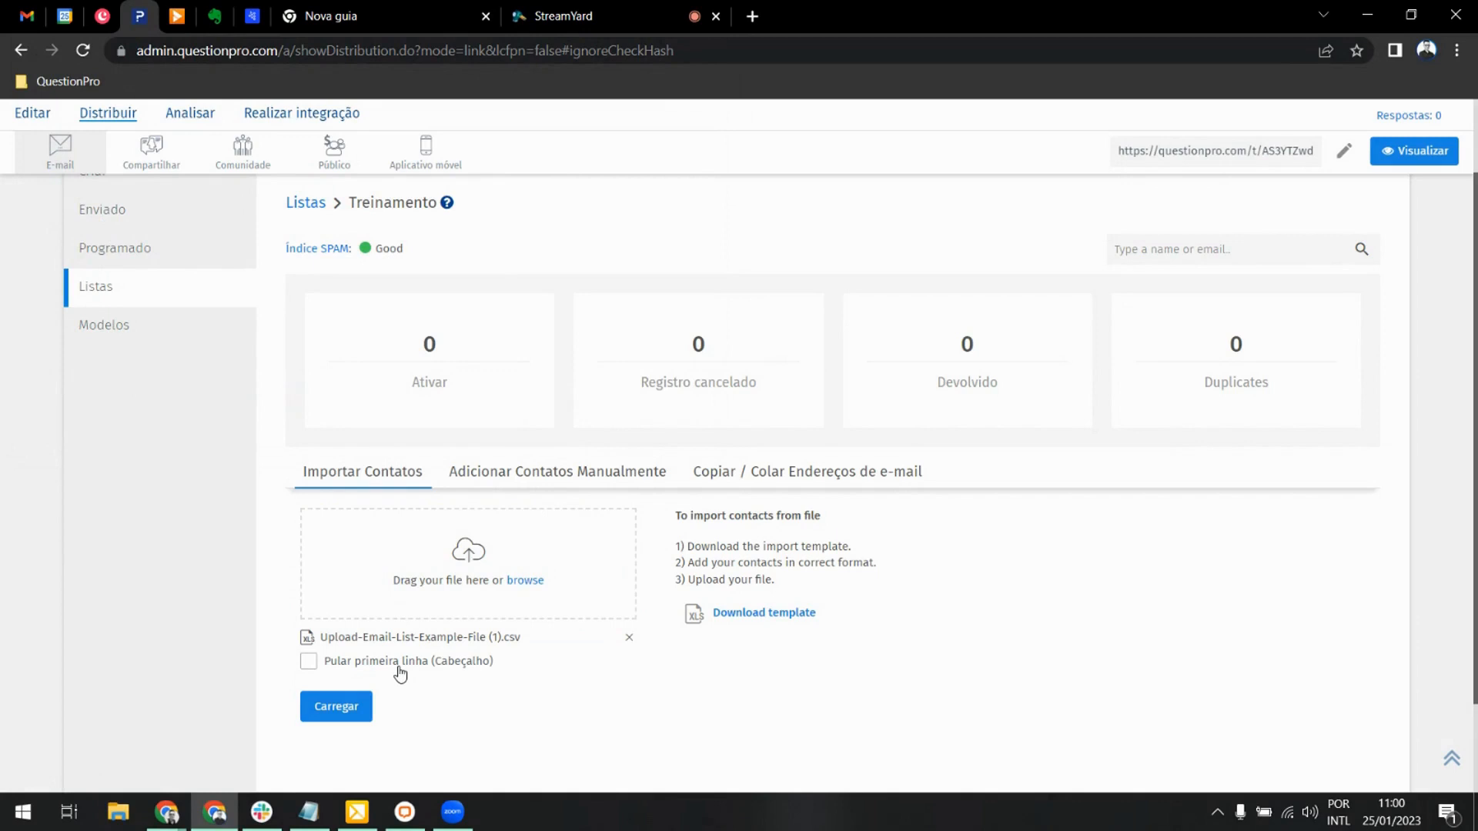
click(373, 669)
click(339, 712)
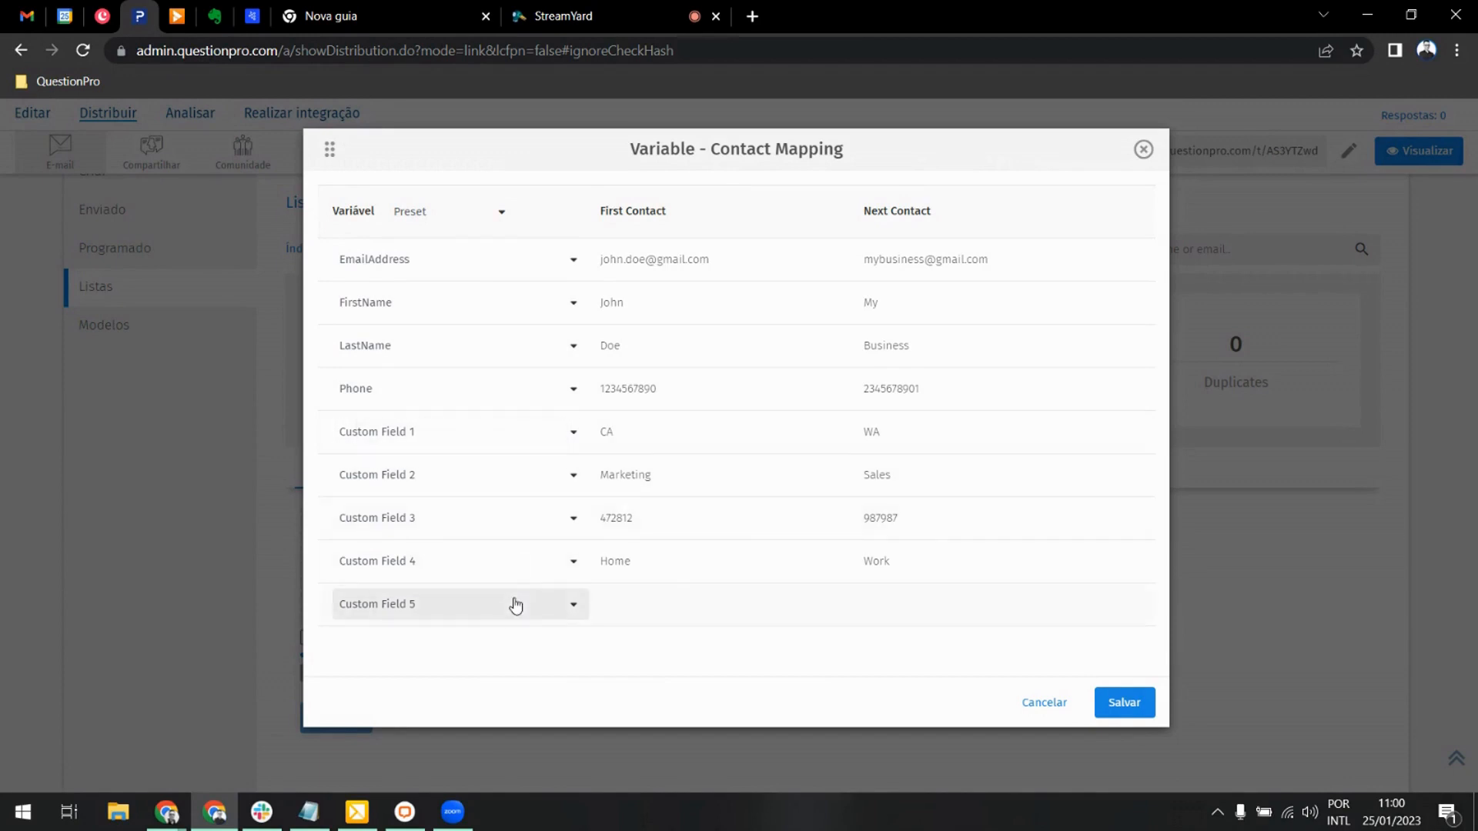
Step: Review the Custom Field 1 choices and the mapping presets, save the contact mapping with its default fields, and dismiss the upload notice
click(488, 439)
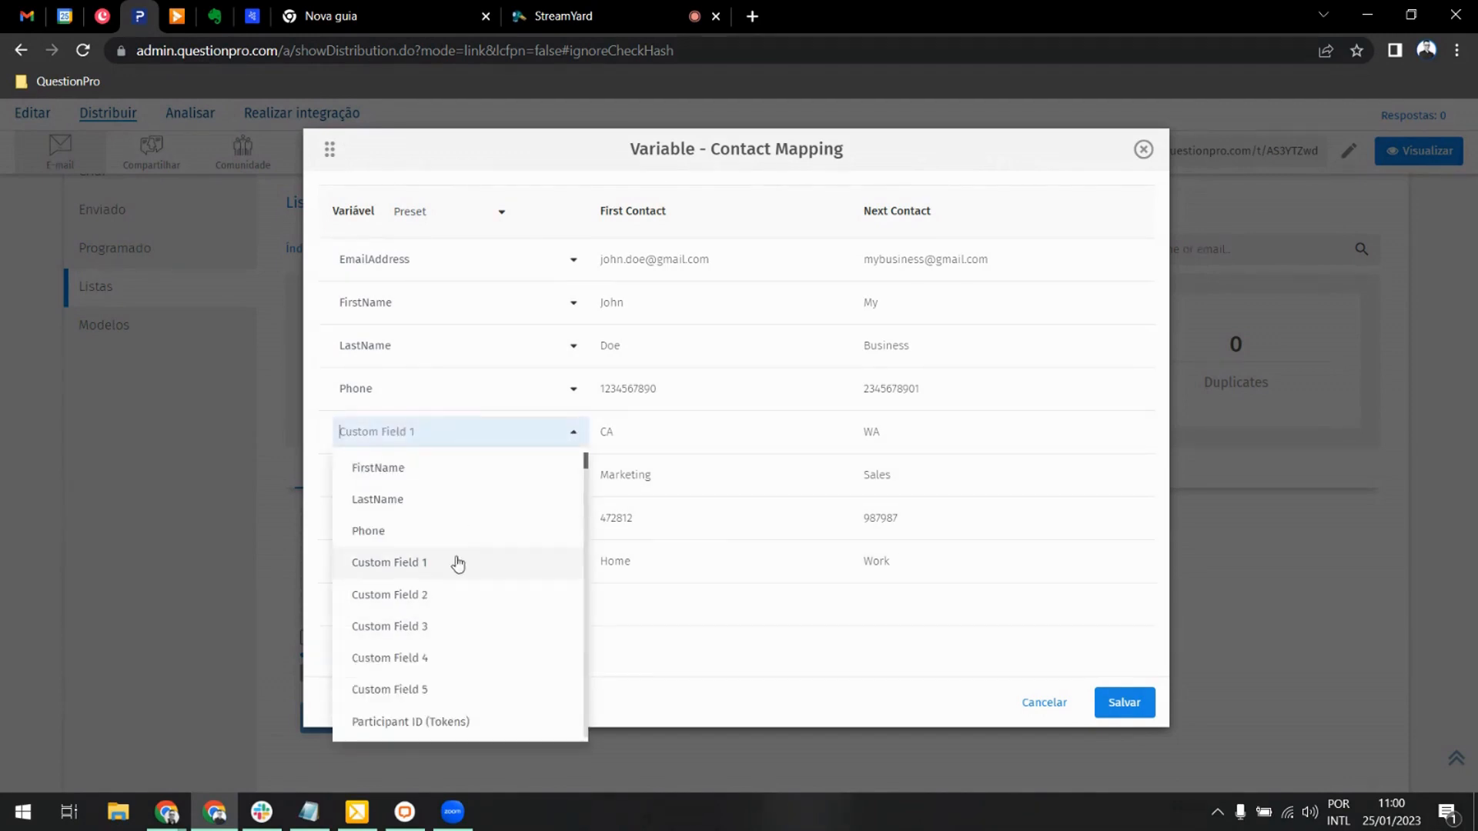
scroll(454, 558, down, 8)
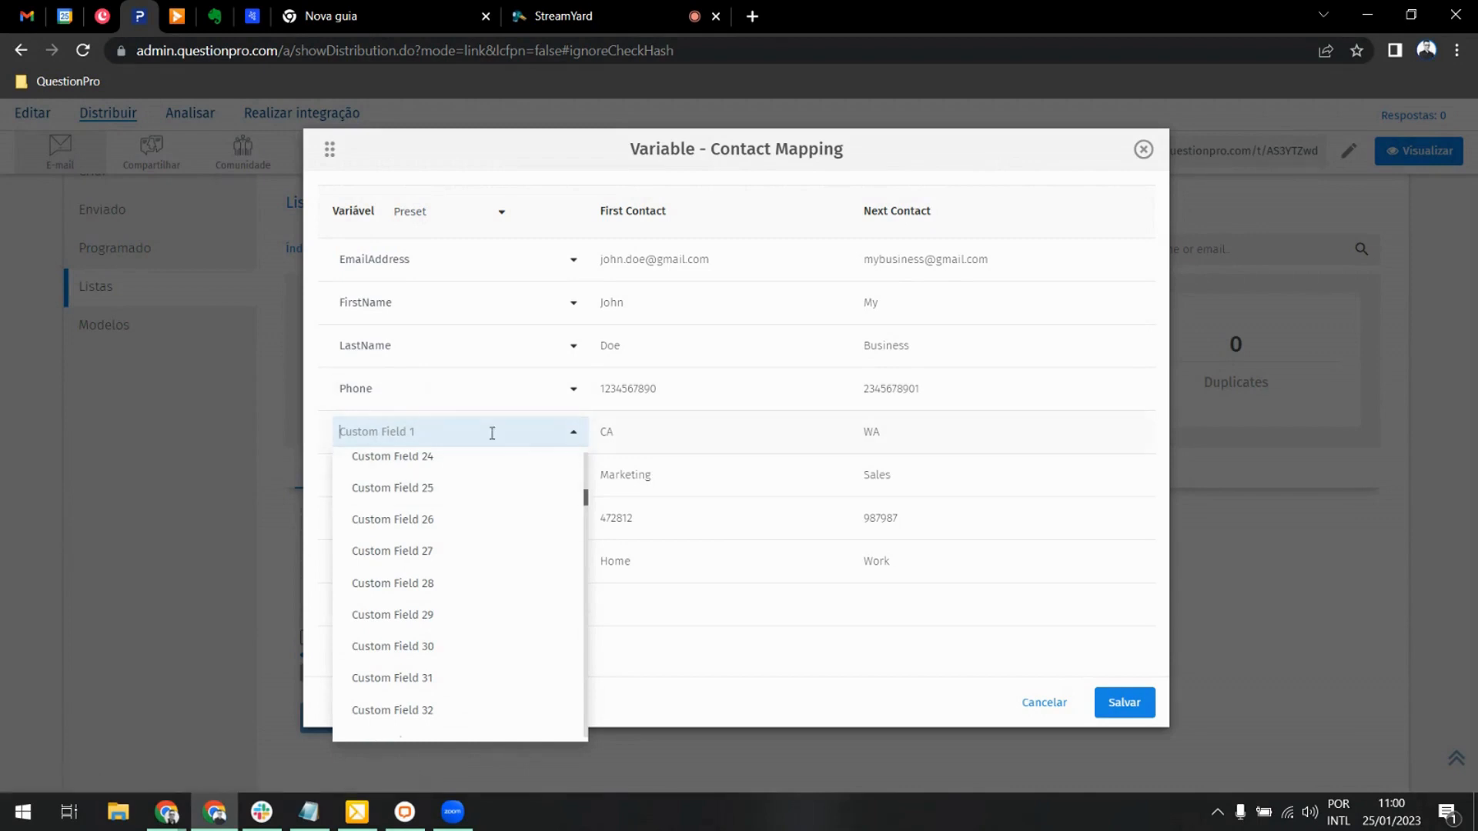
click(764, 663)
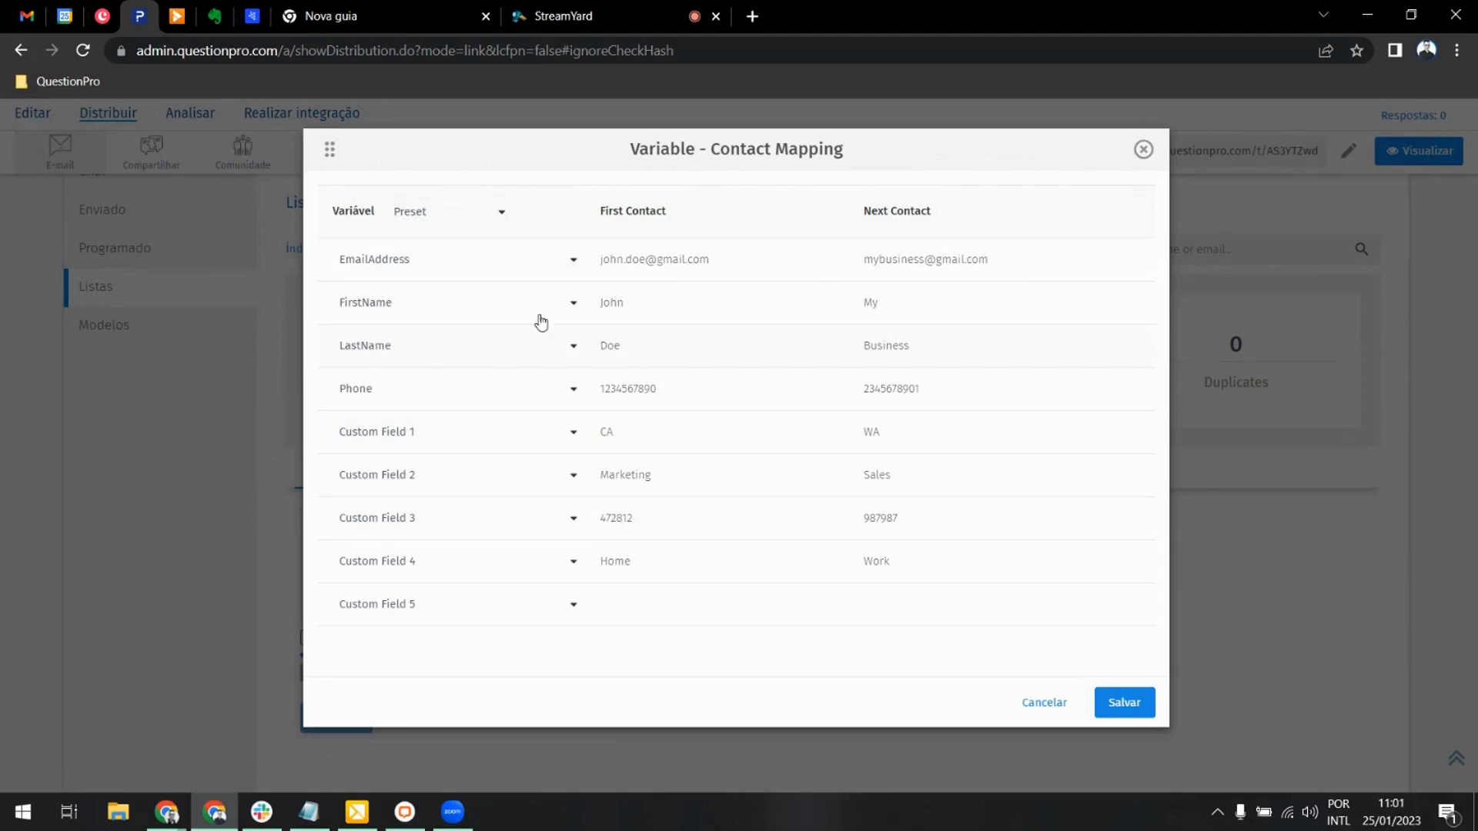
click(486, 217)
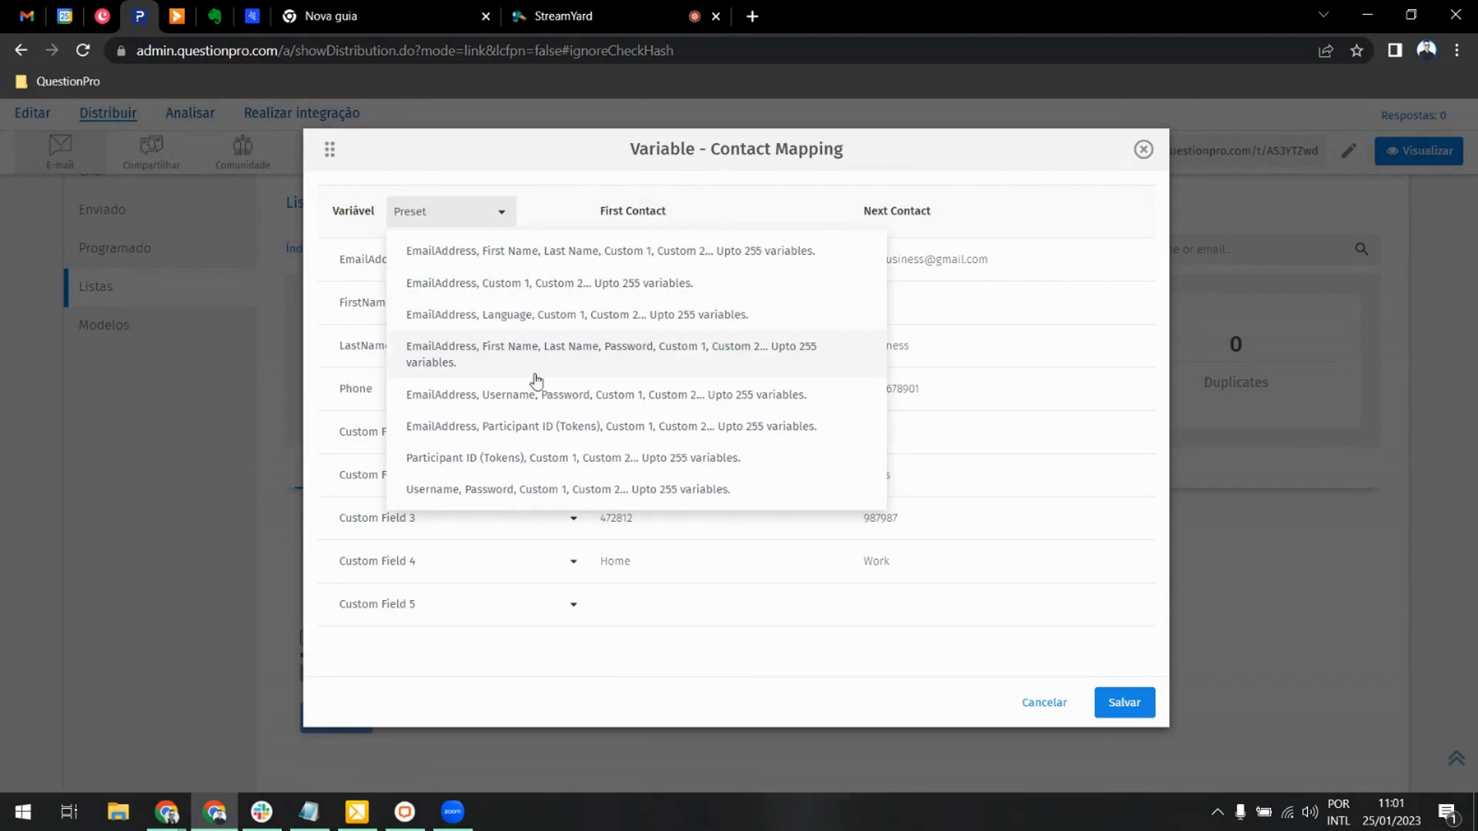
click(762, 678)
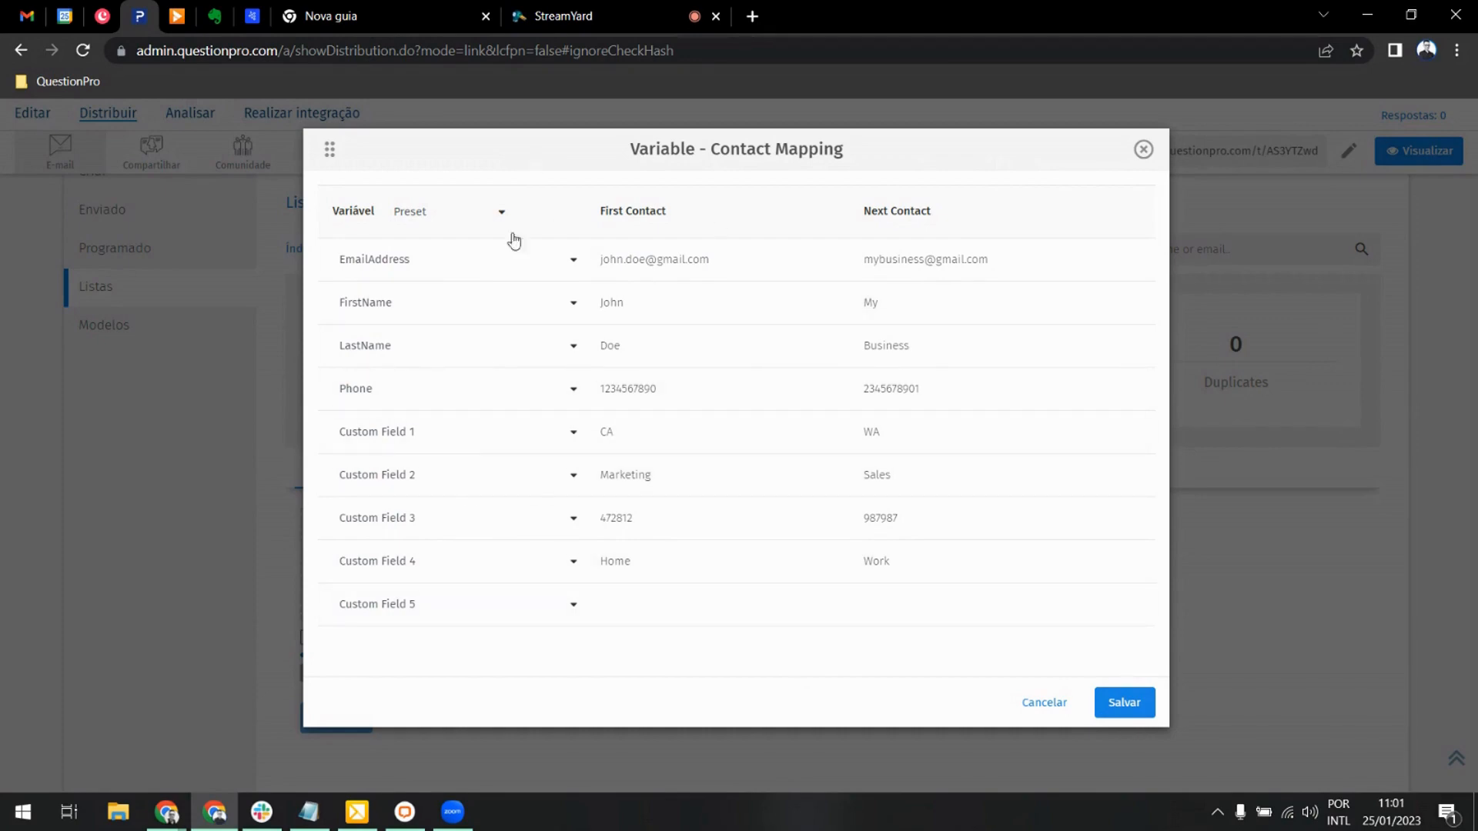
click(1111, 703)
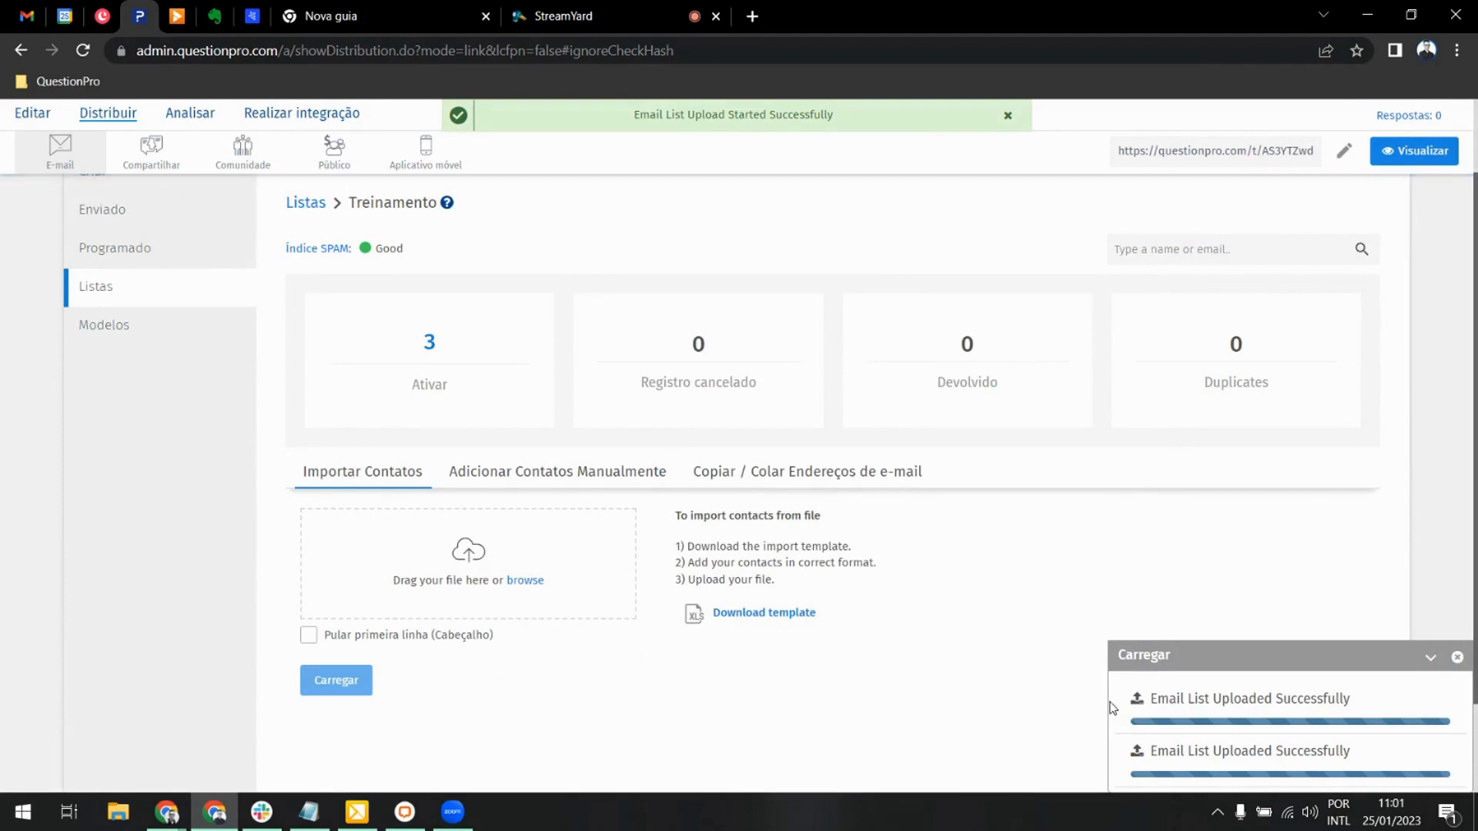
click(1455, 659)
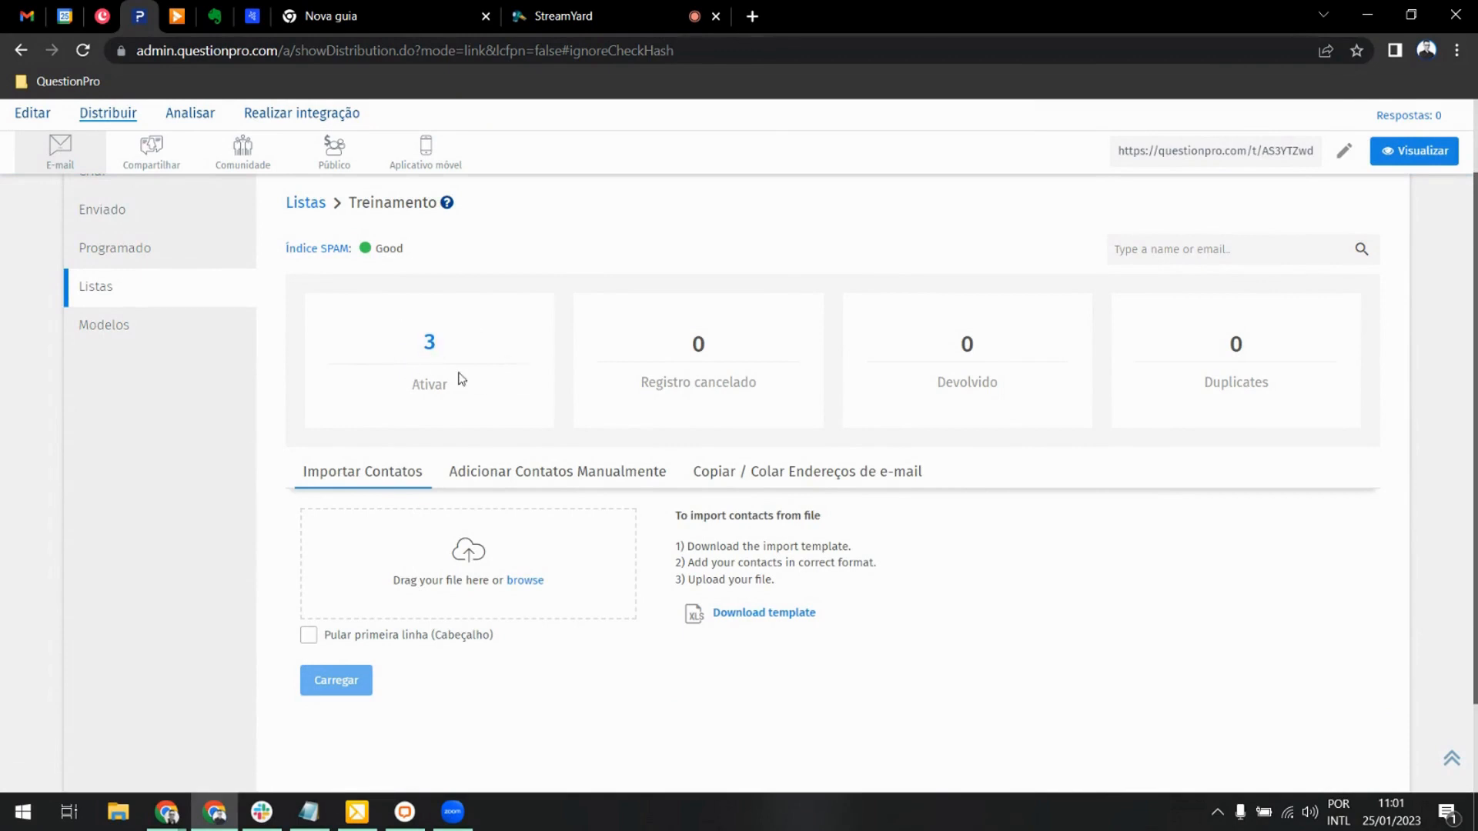
Step: View the active contacts of the Treinamento list, checking how individual contacts can be selected for deletion
click(431, 346)
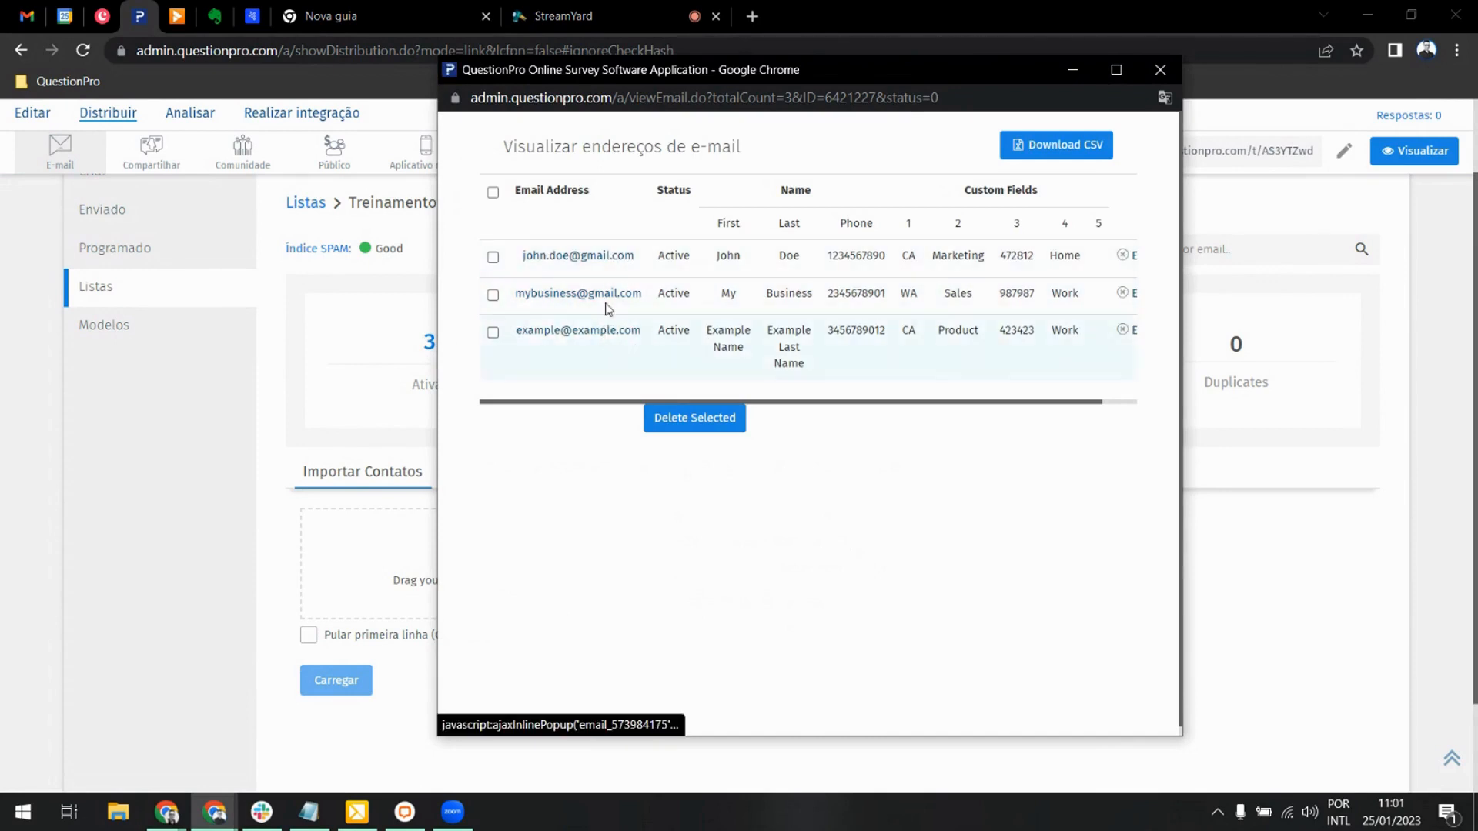
click(492, 257)
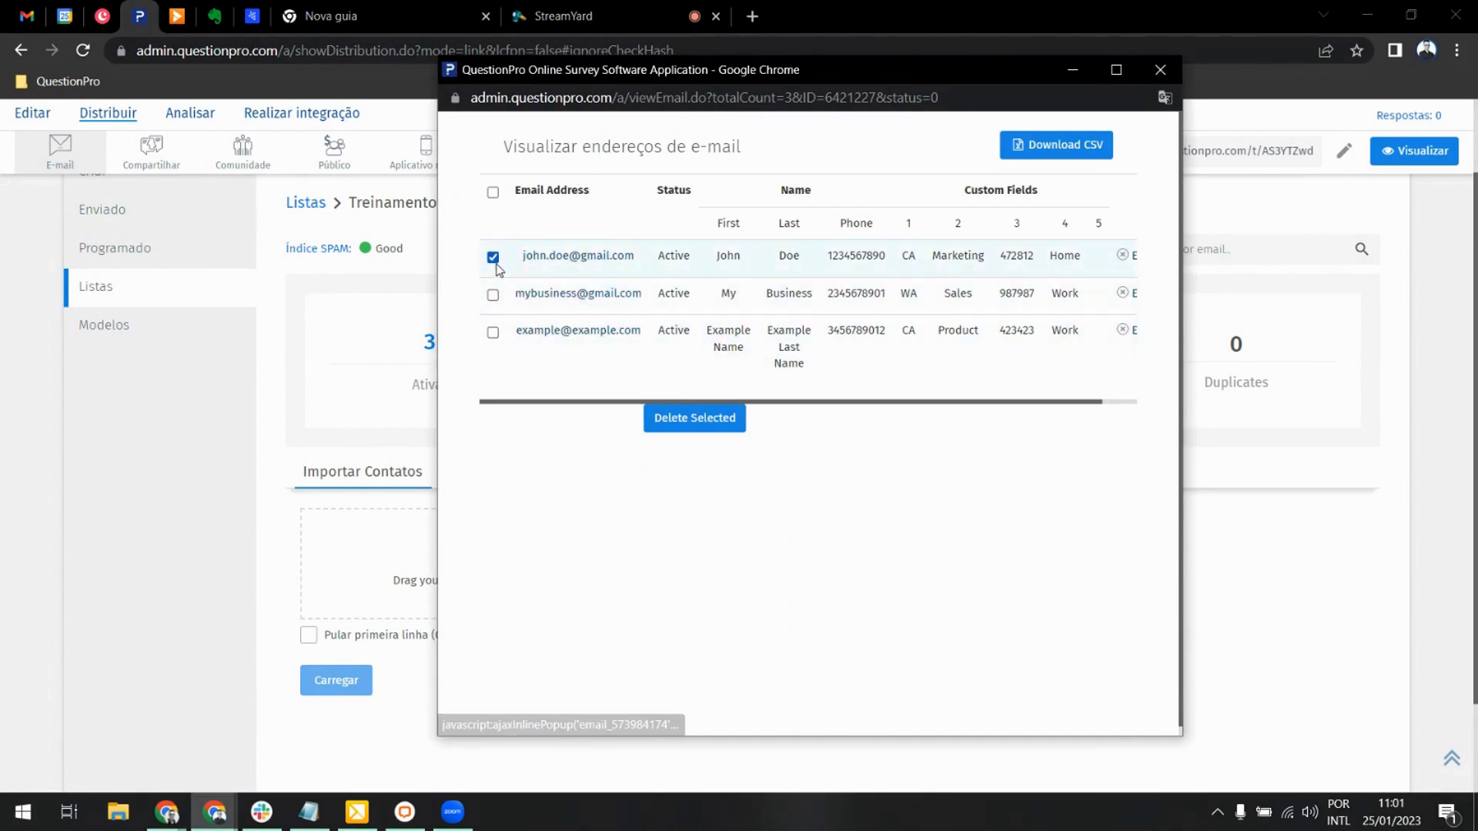
click(492, 257)
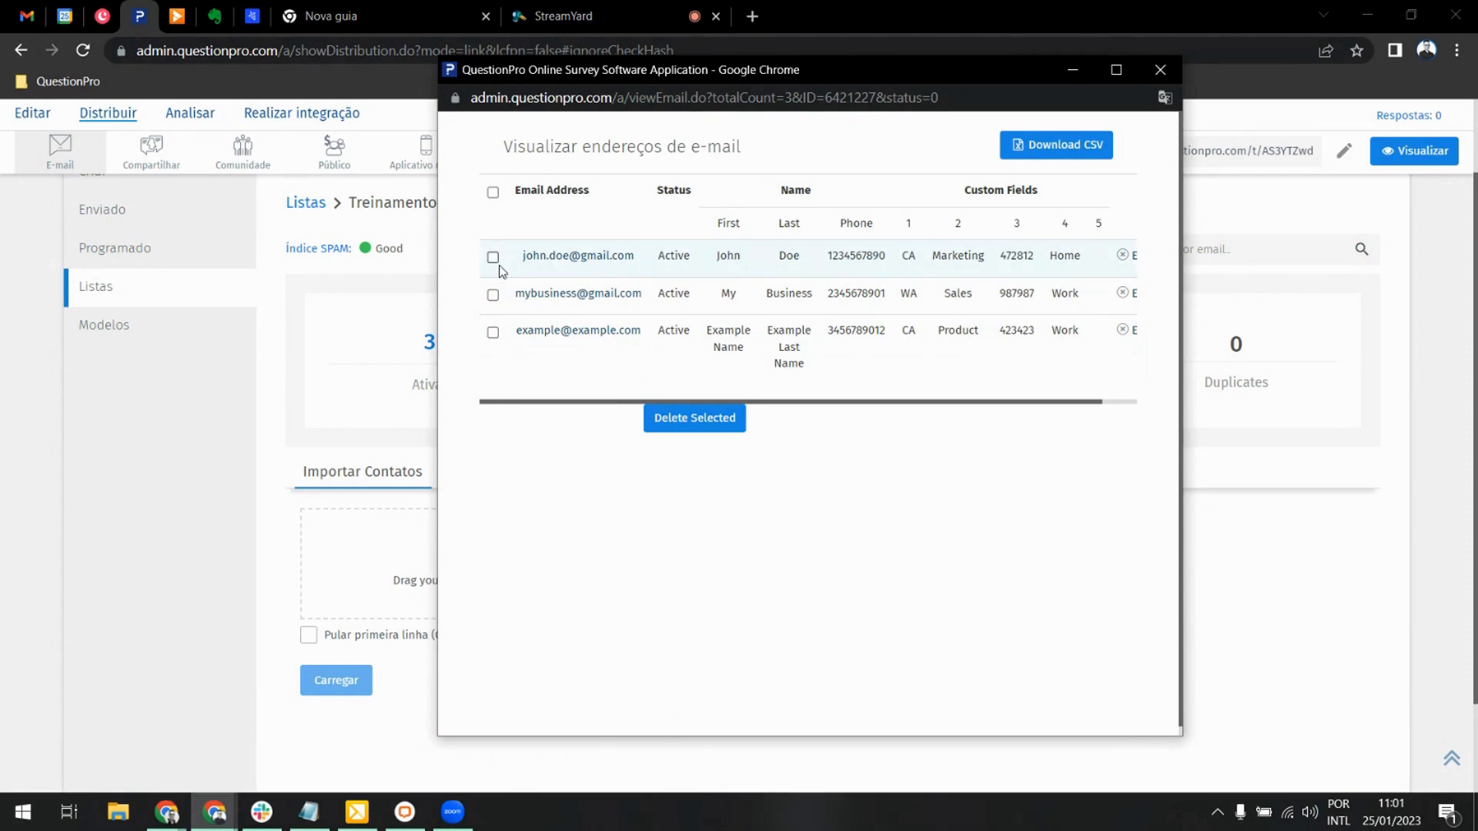
click(1160, 69)
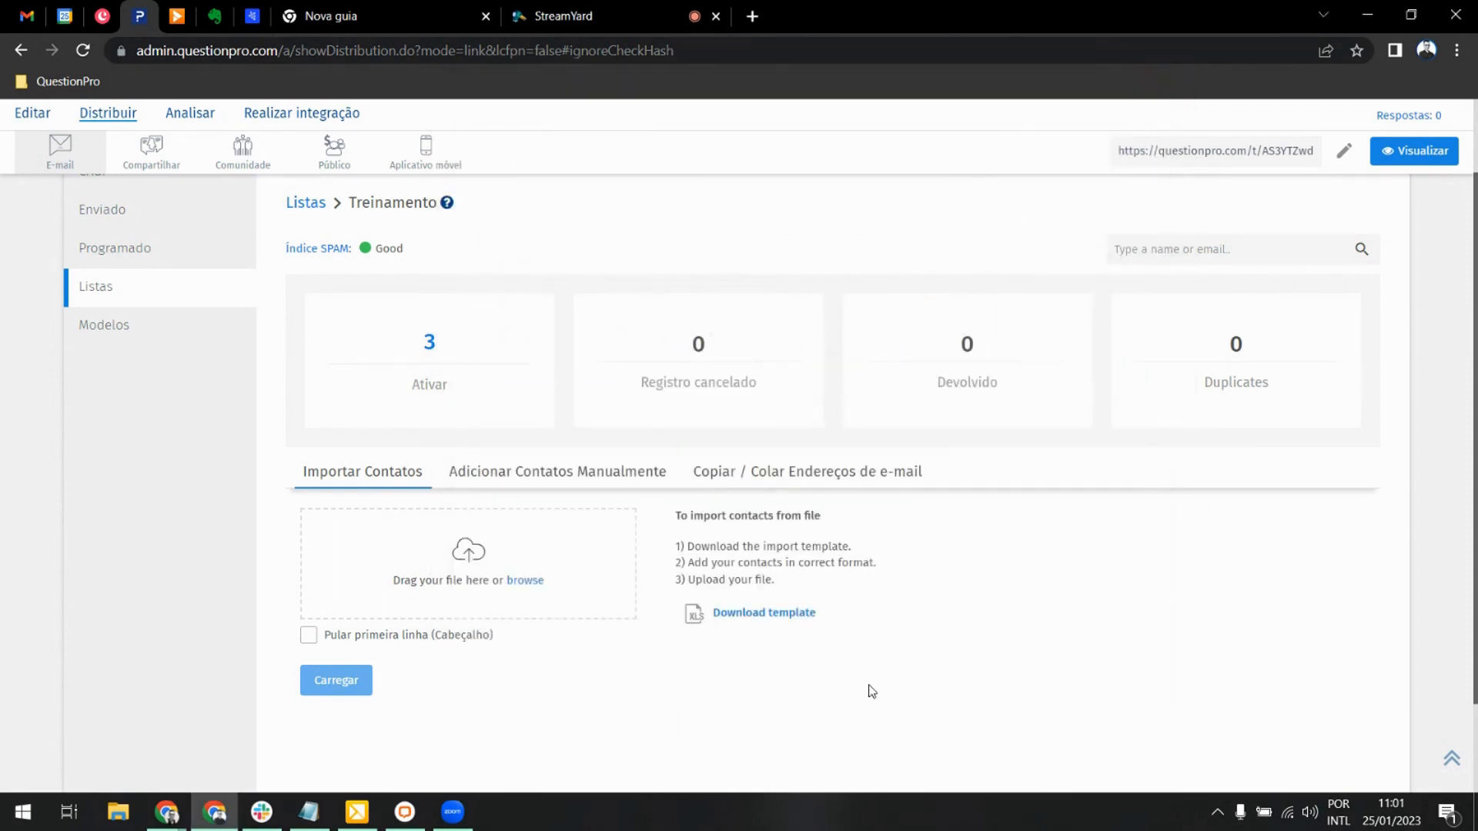
Step: Return to creating the survey email and set the global list único as its recipient
scroll(870, 690, up, 1)
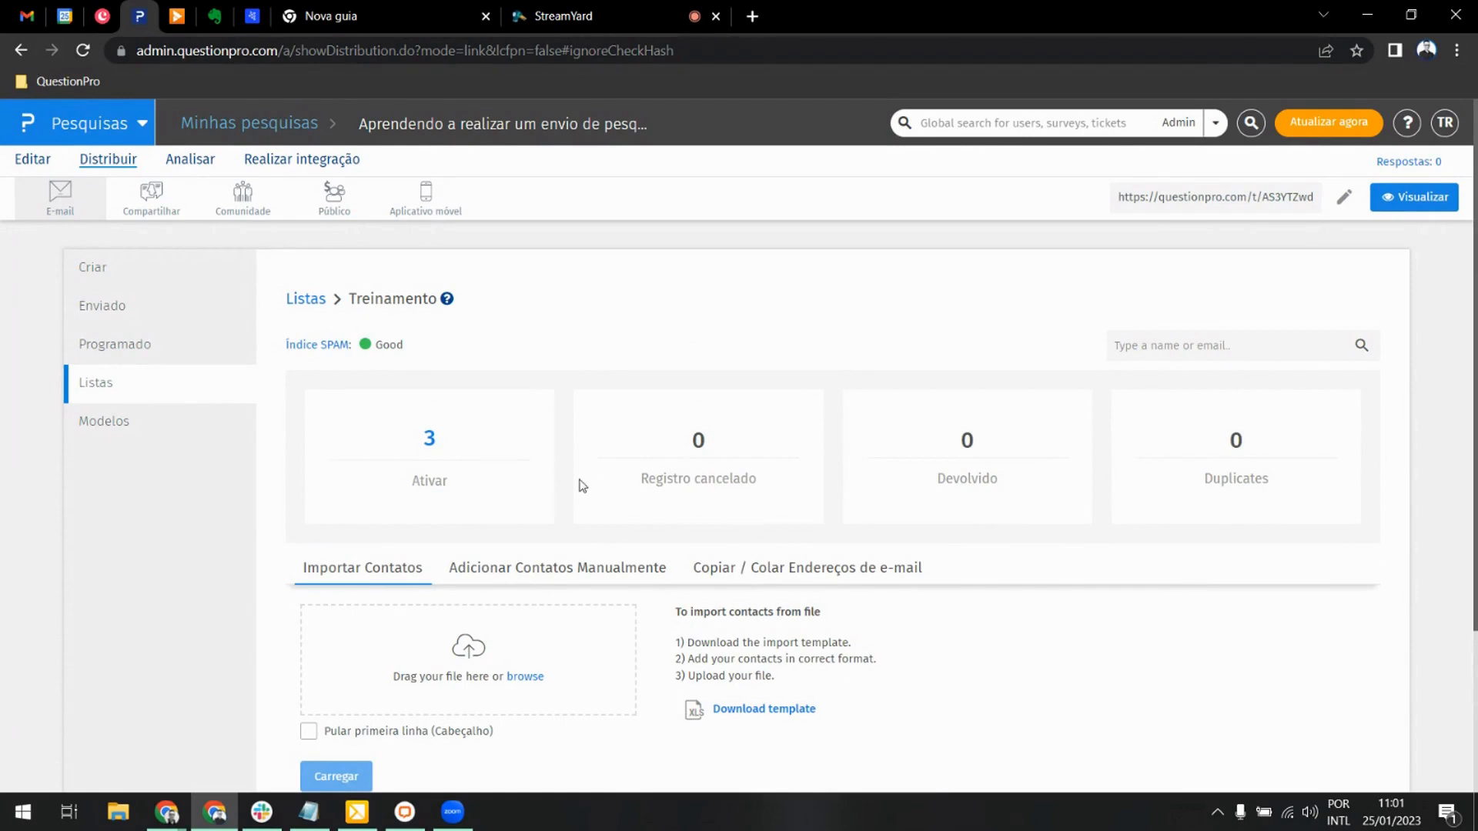
click(129, 282)
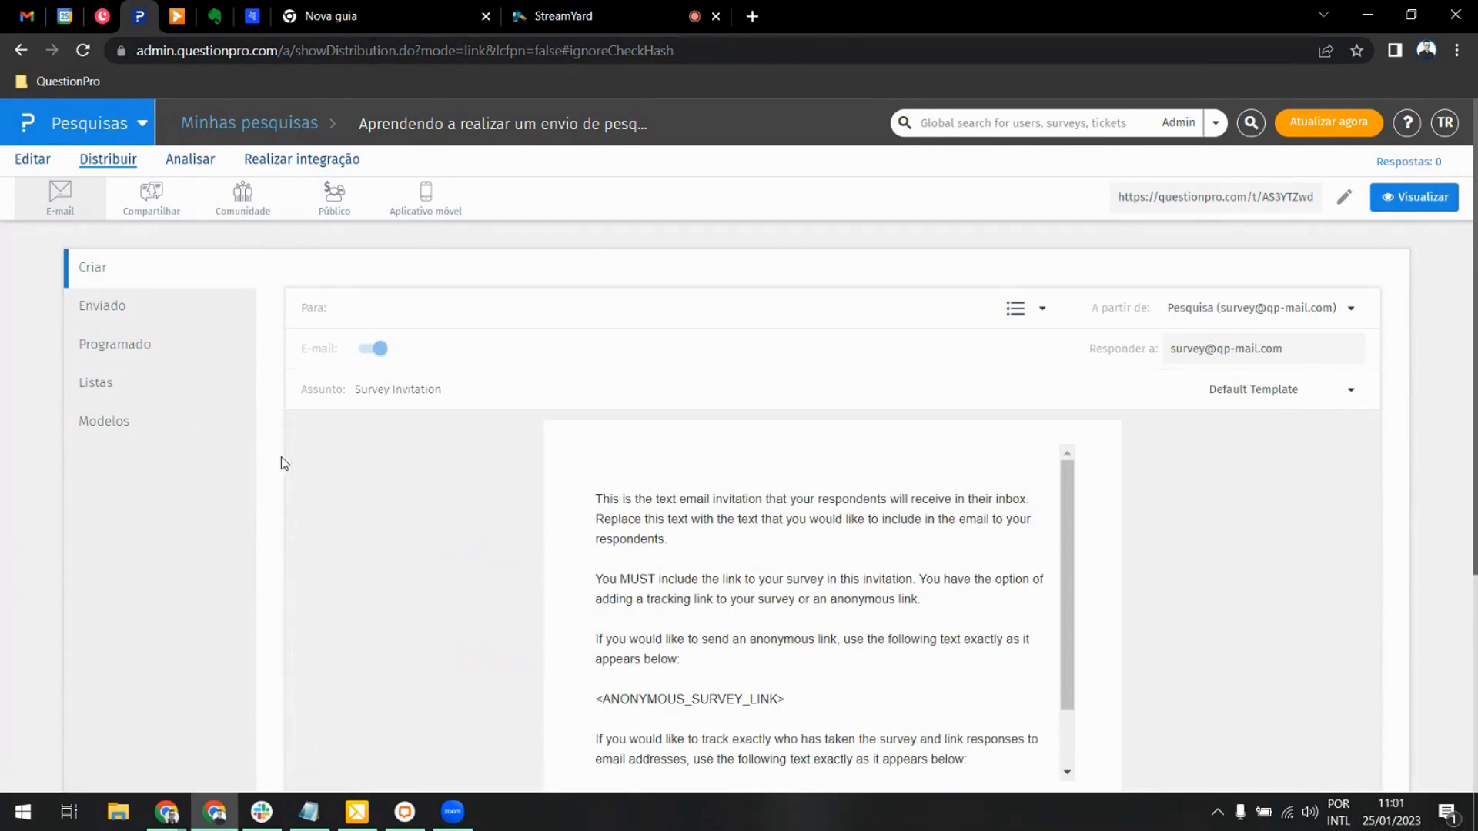
scroll(280, 455, down, 3)
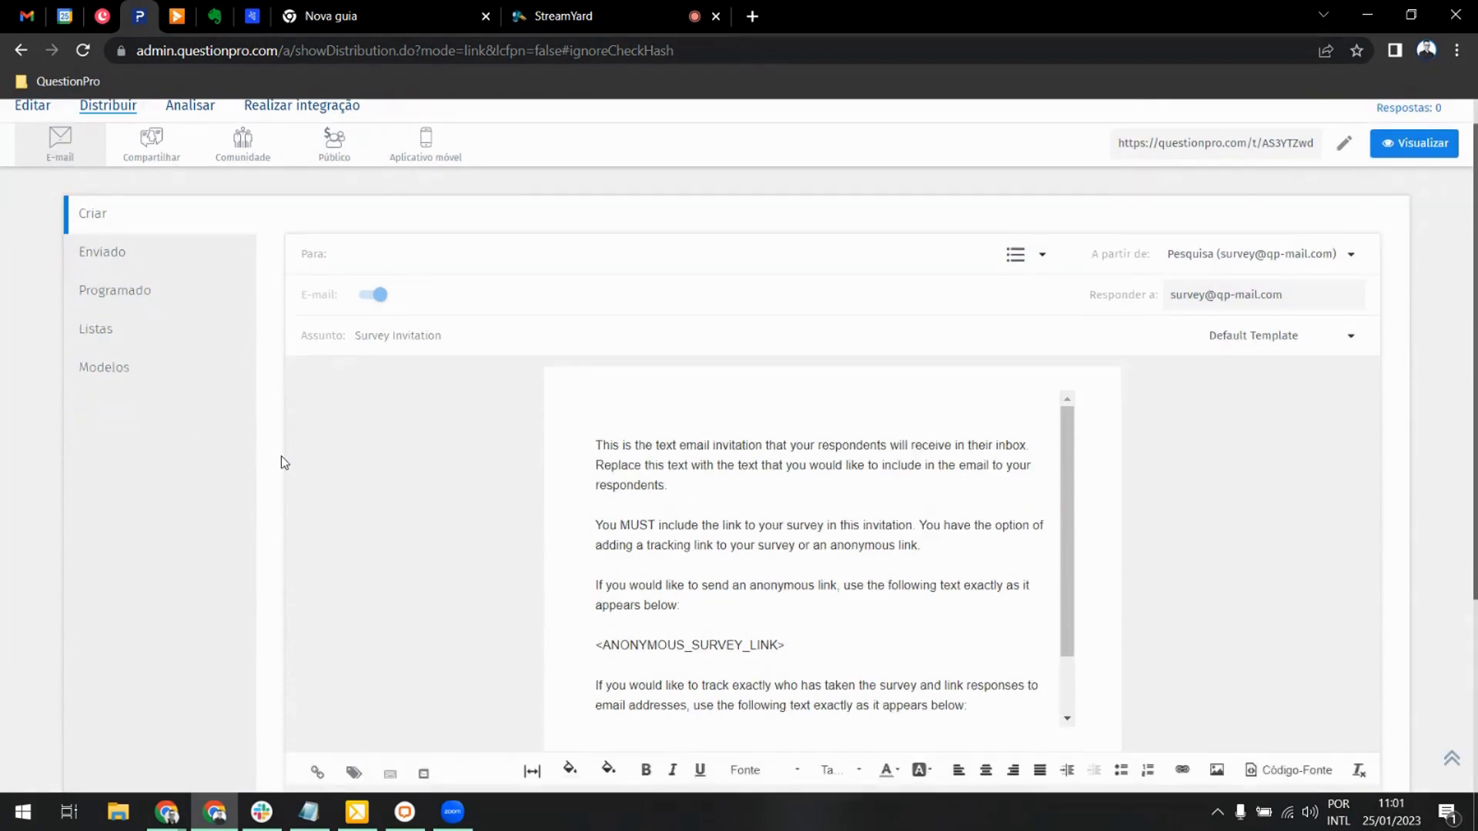
scroll(280, 455, up, 3)
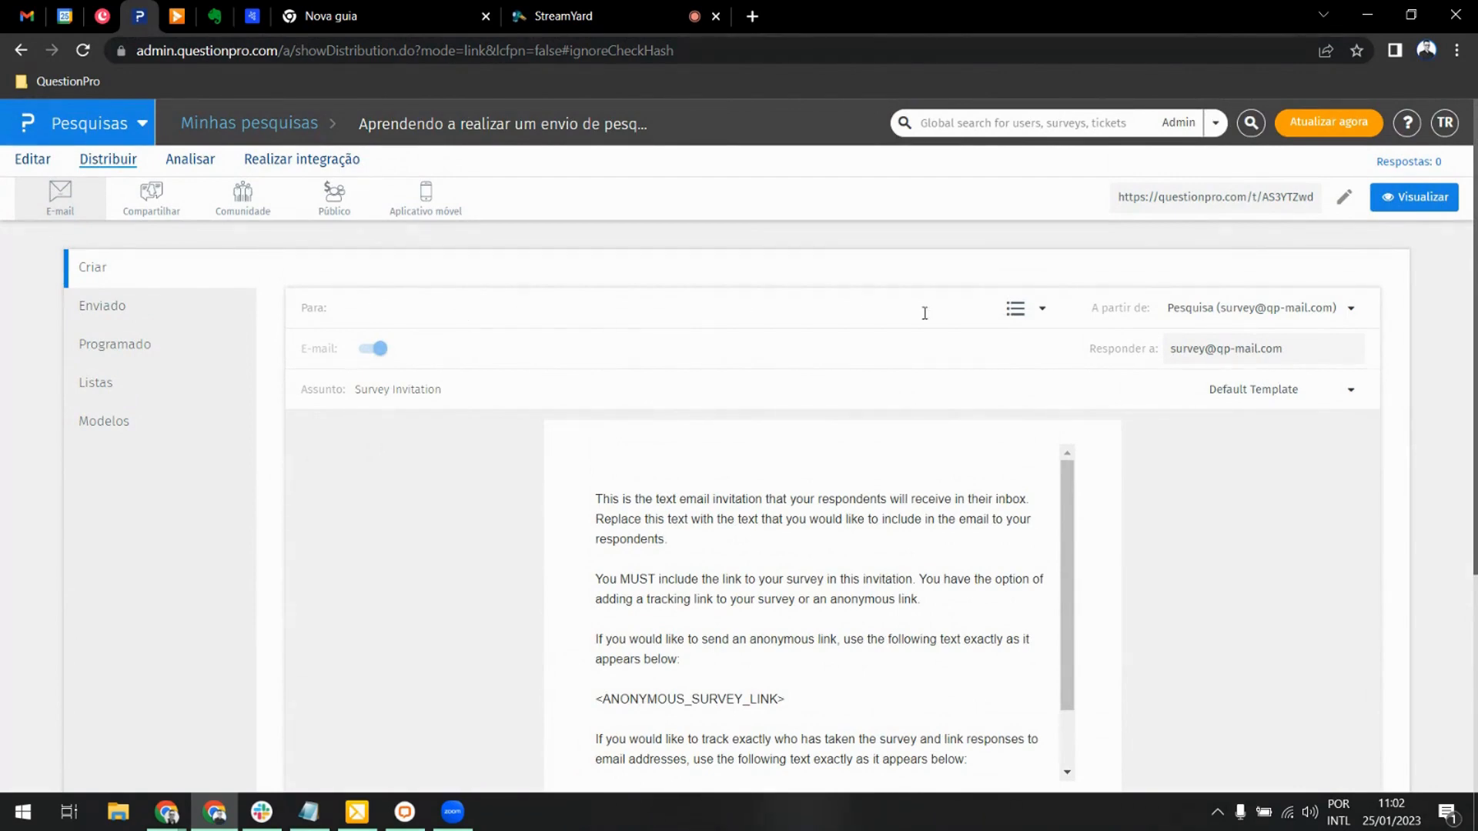
click(1014, 308)
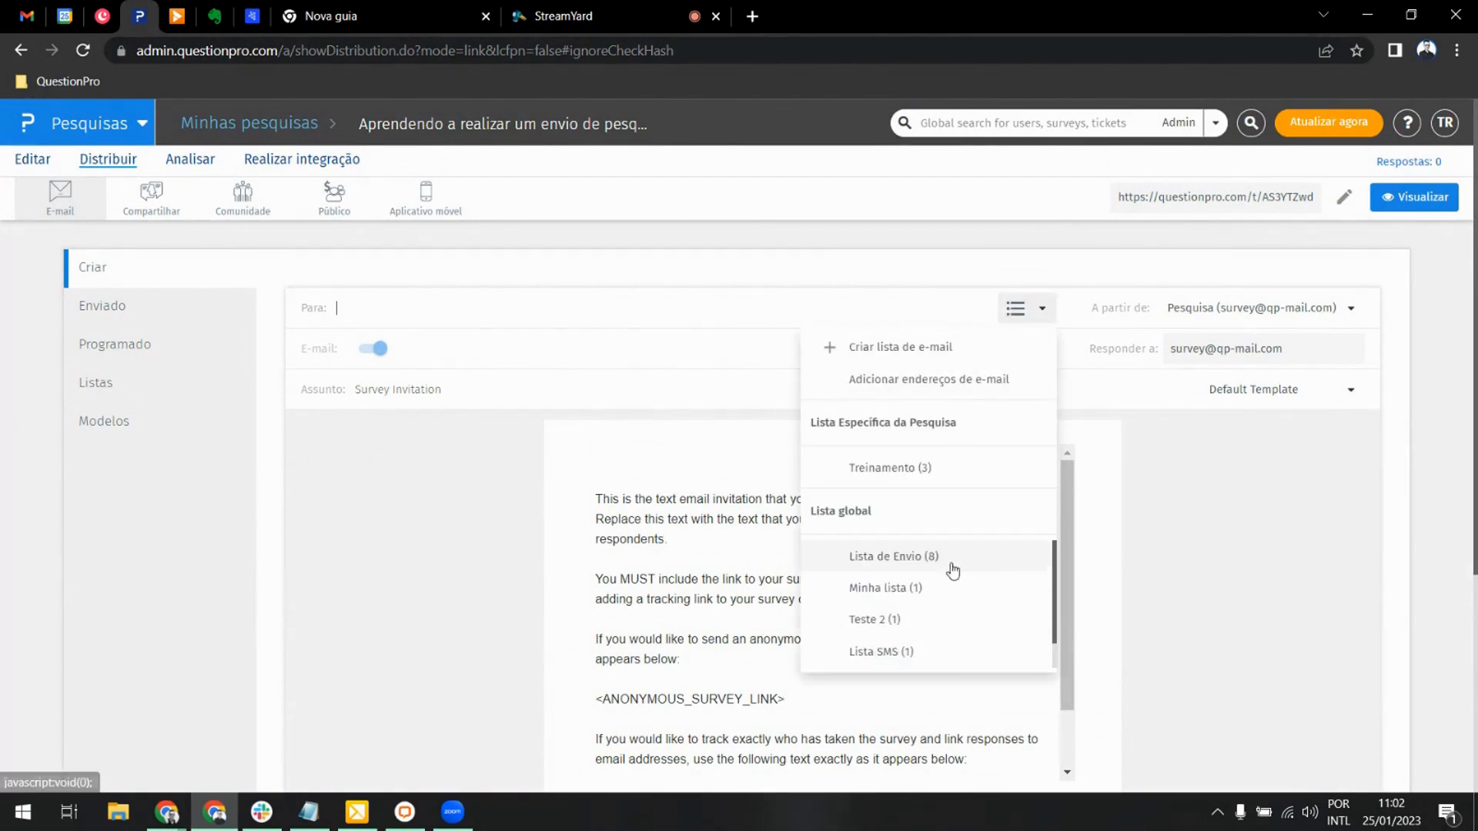
scroll(951, 601, down, 1)
scroll(932, 600, down, 1)
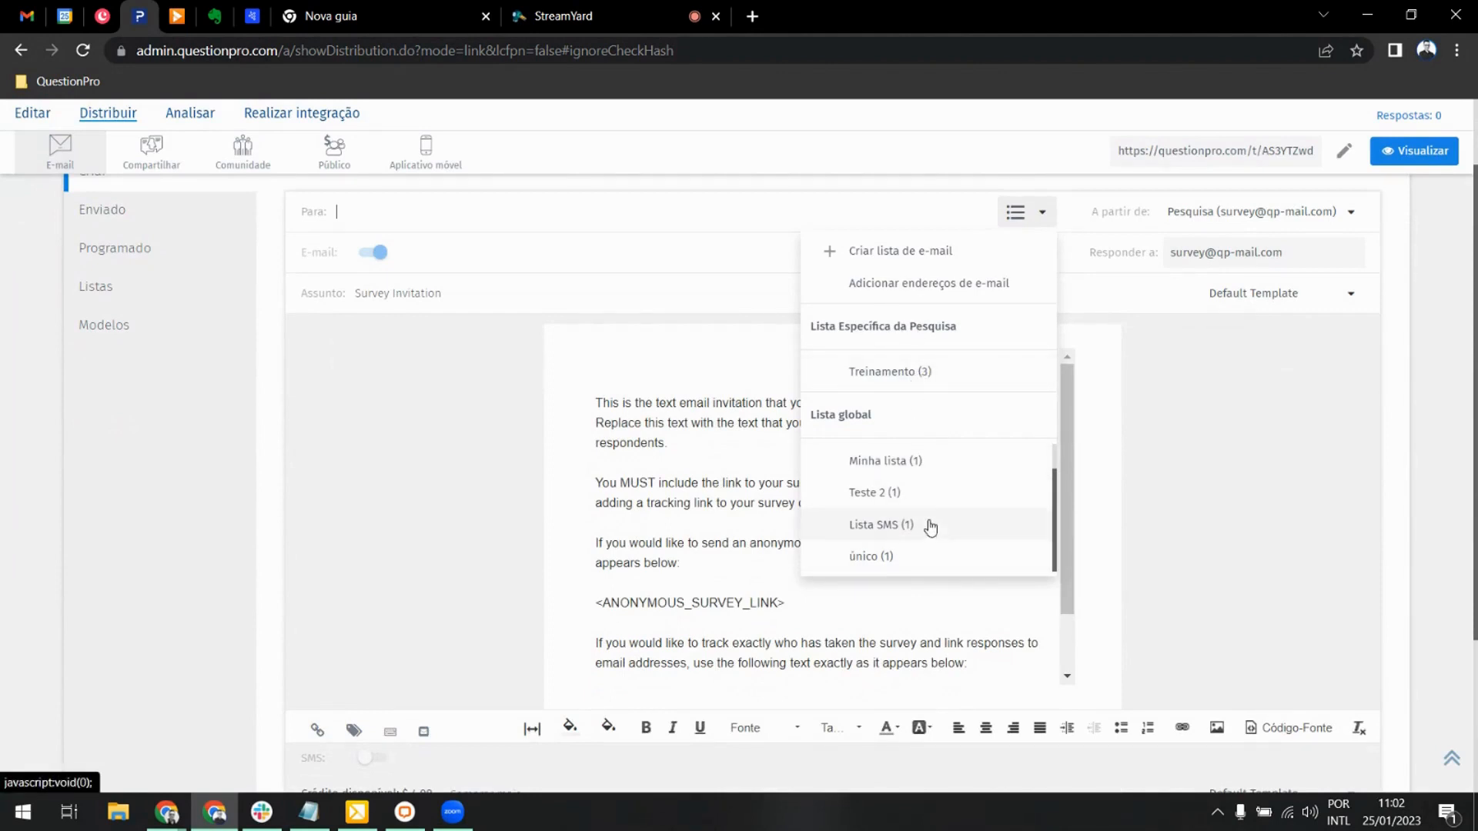
click(962, 561)
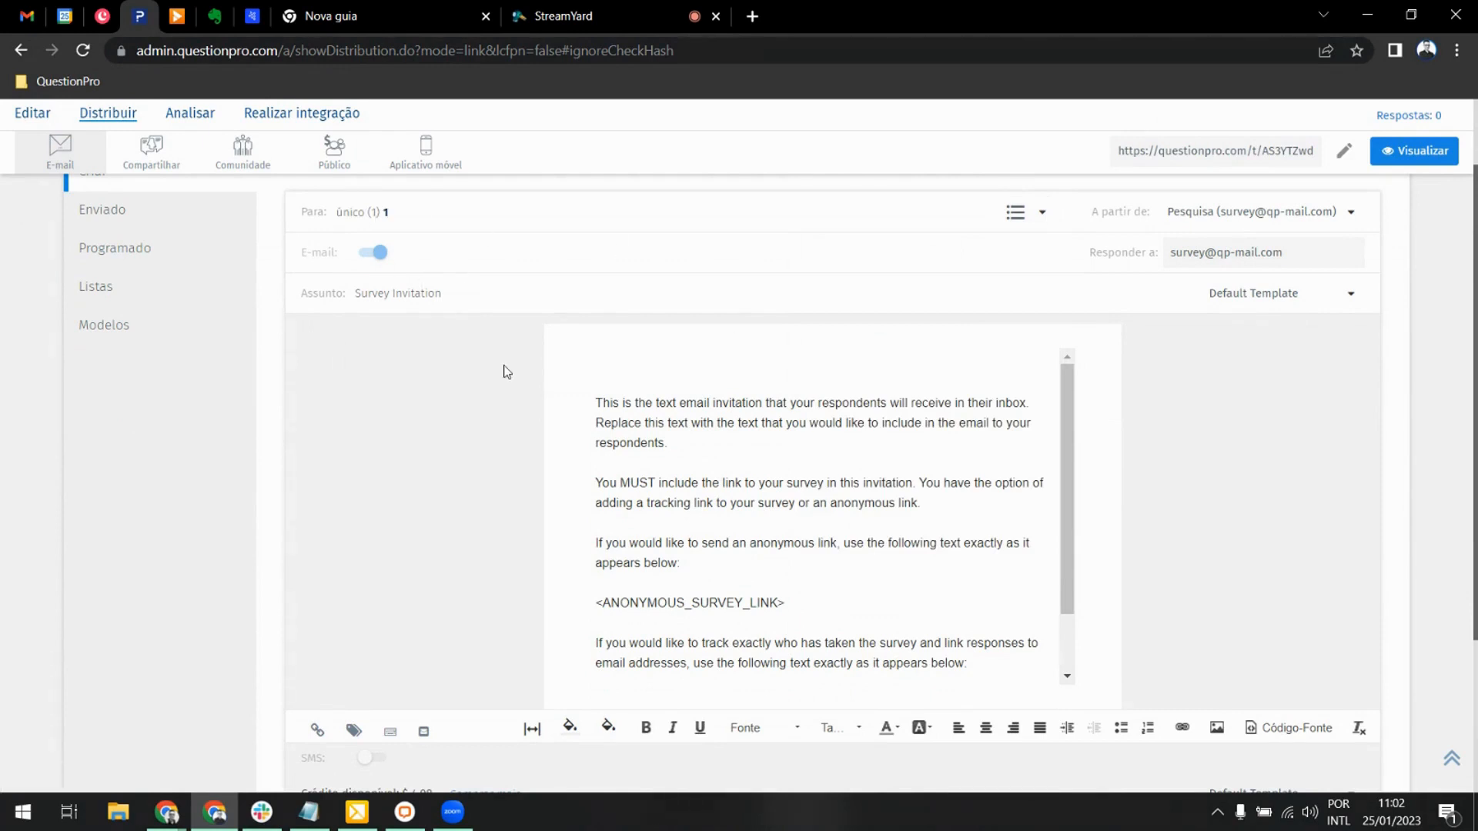
Step: Examine the sender choices and the verification status of the addresses in the From Name & Email settings
scroll(528, 298, up, 2)
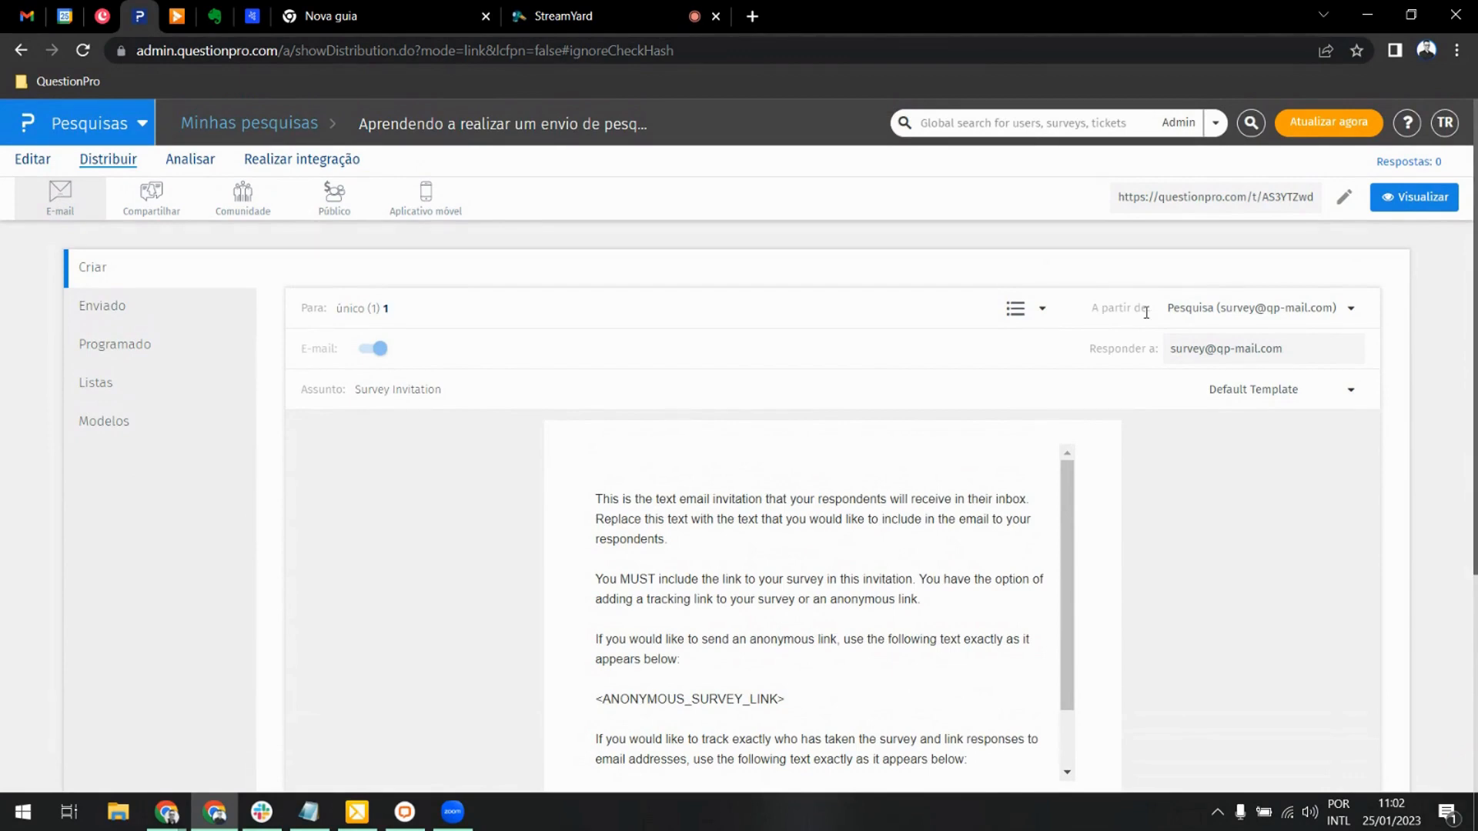
click(1231, 322)
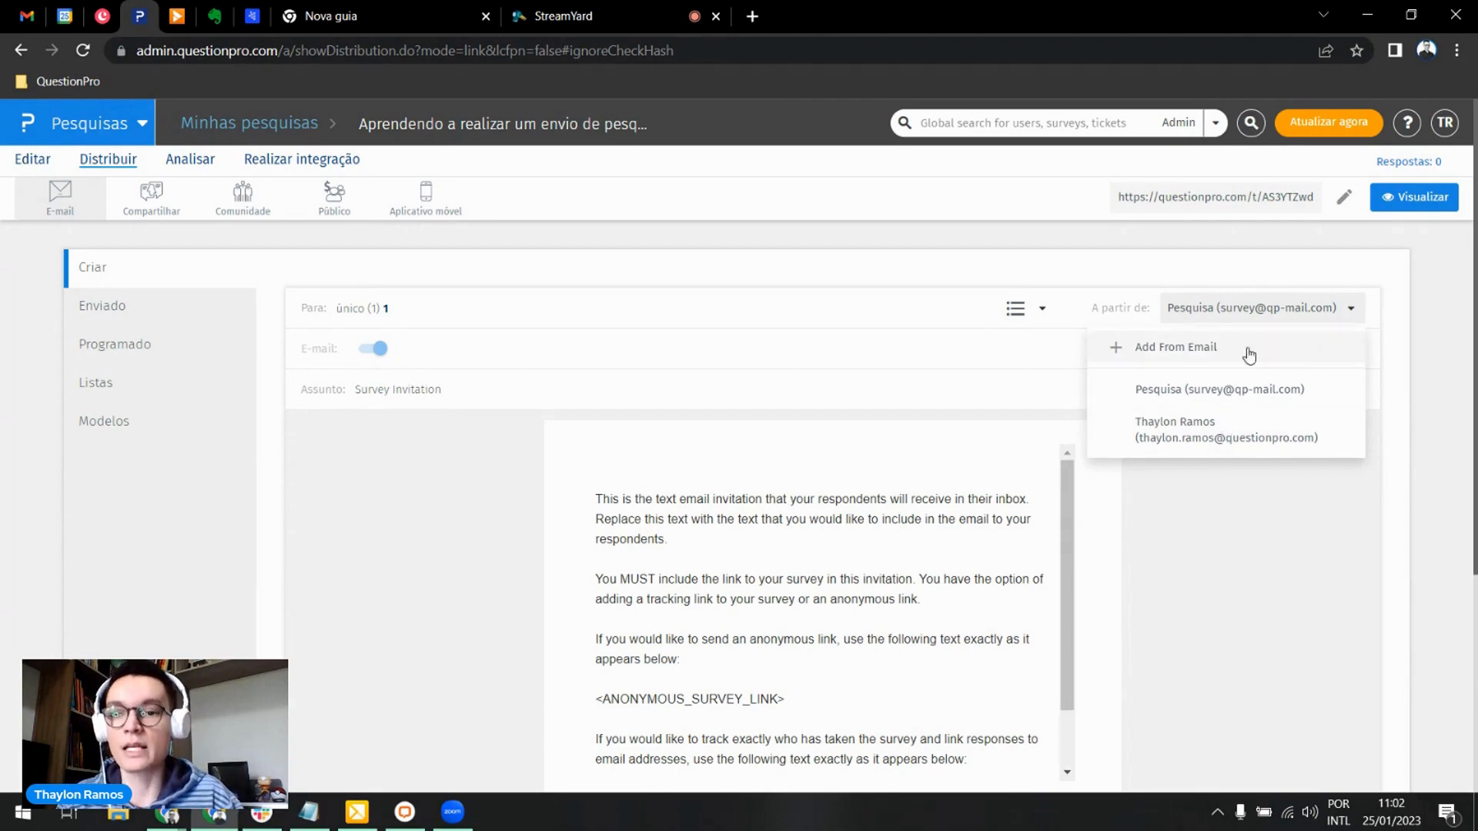
click(1146, 347)
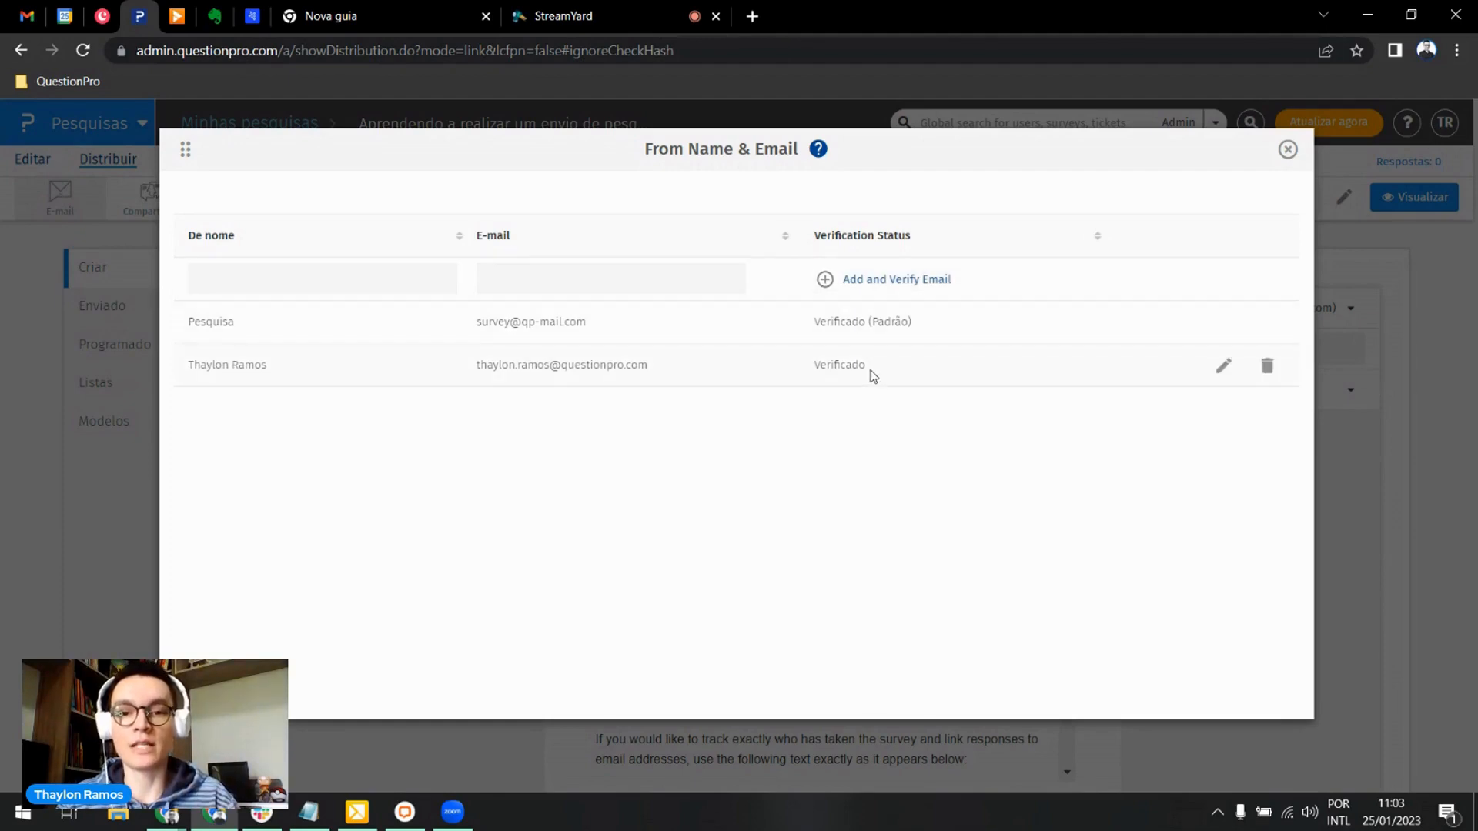
drag(853, 368, 812, 373)
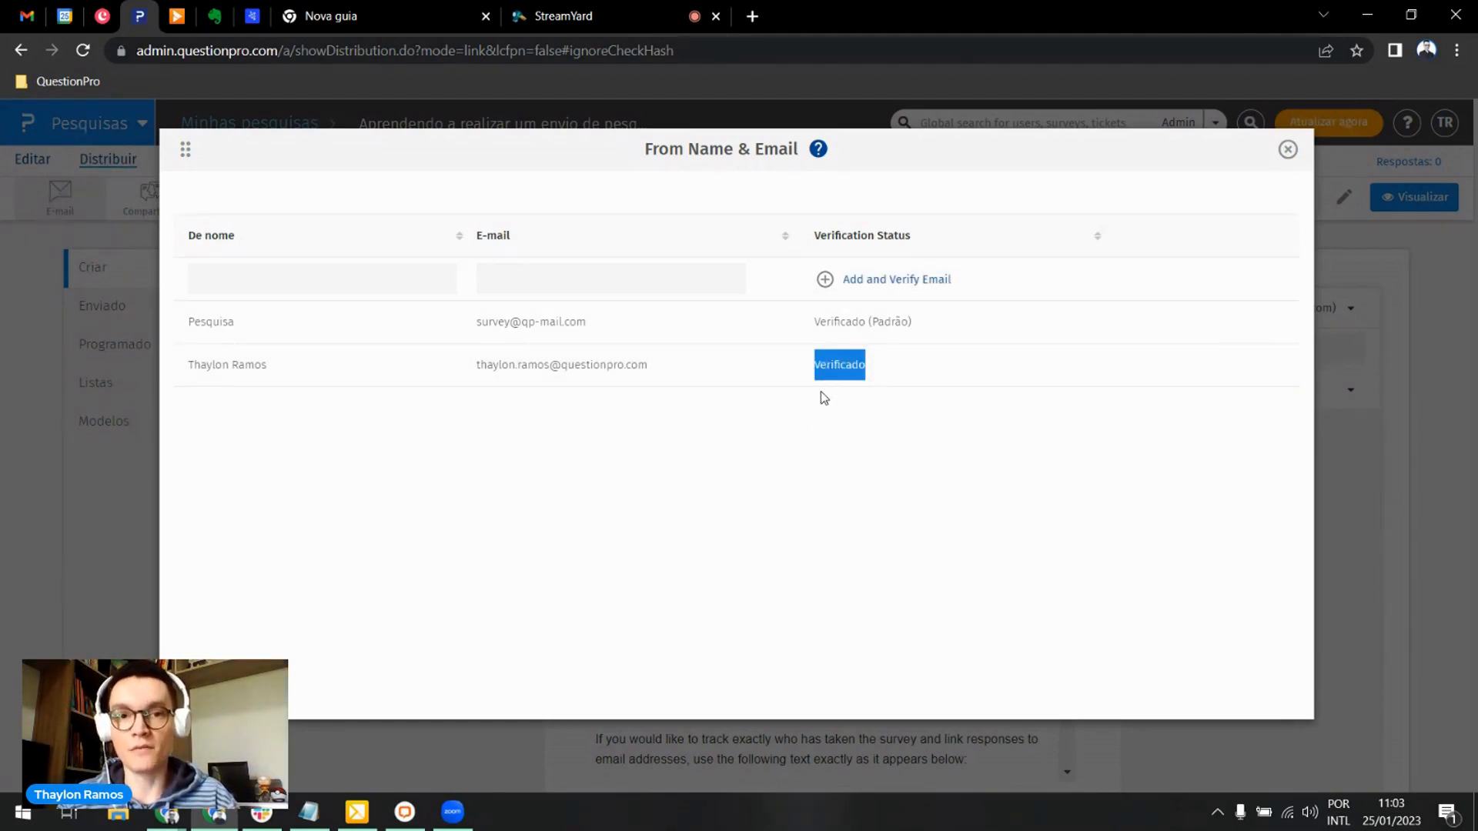
click(1286, 150)
Step: Try the verified personal address as the sender, and switch the sender back to the default Pesquisa address
click(1293, 308)
click(1241, 432)
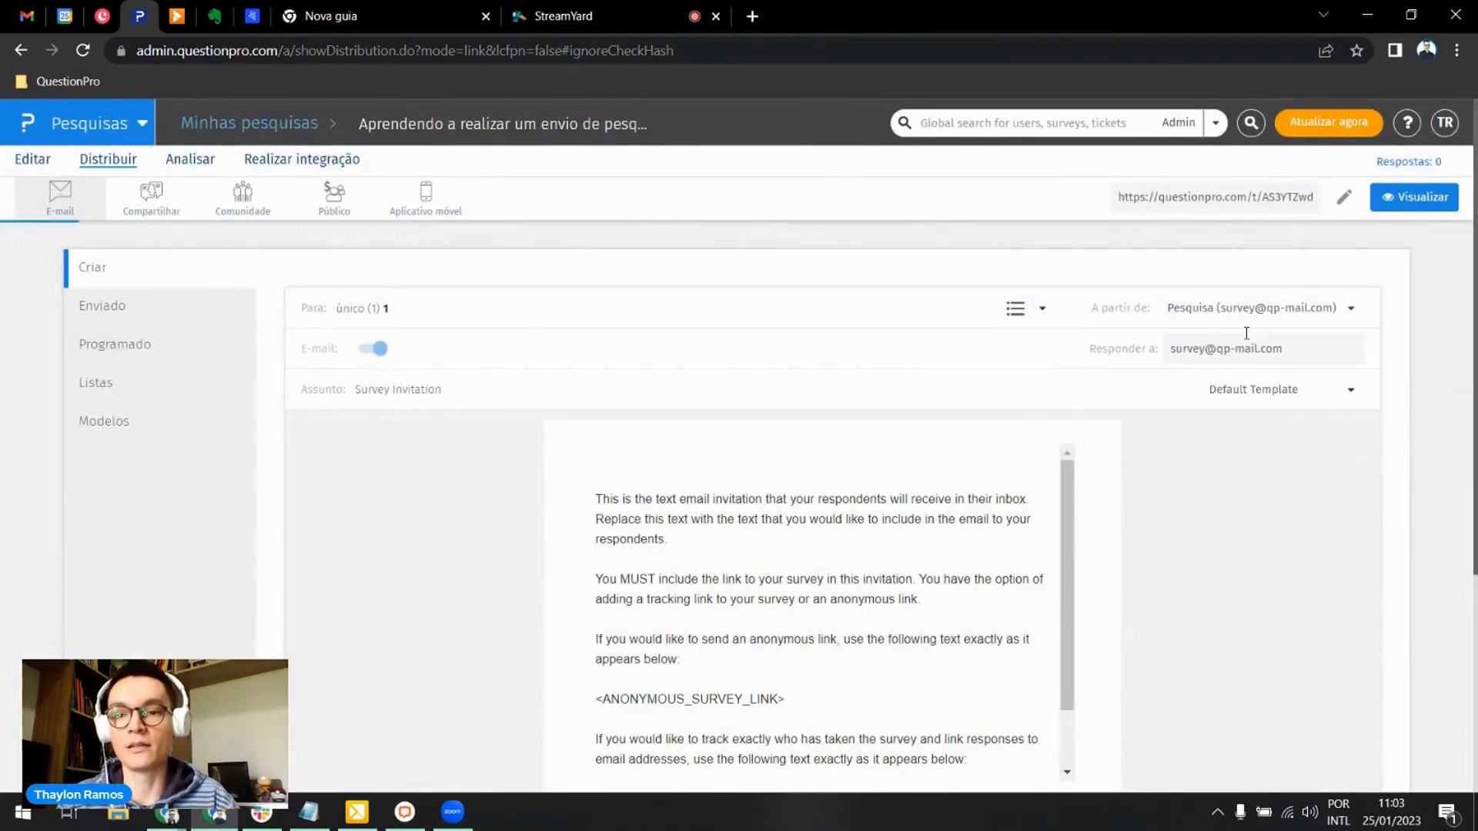
click(1124, 310)
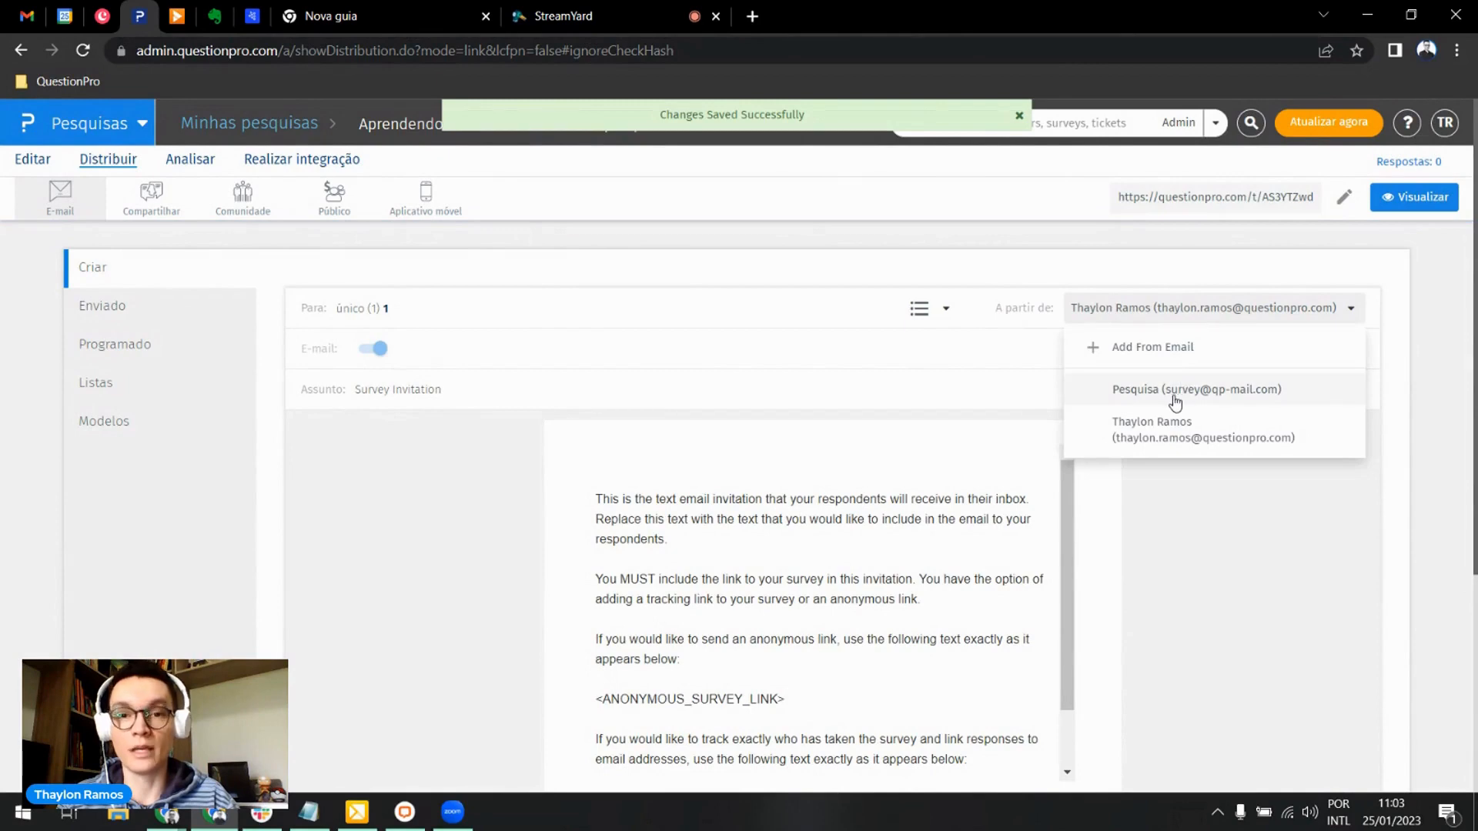
click(1175, 400)
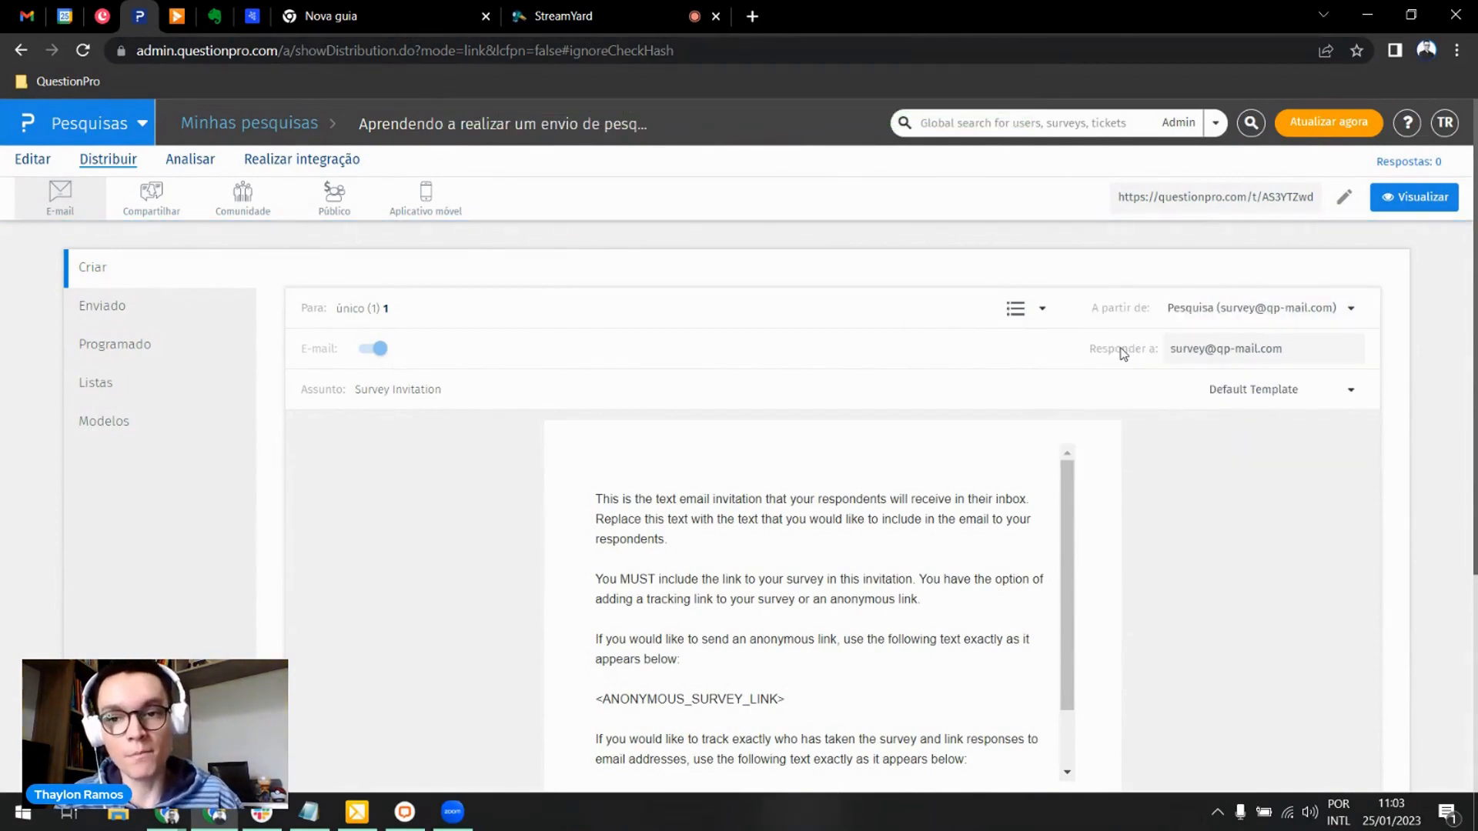
Step: Review the default invitation text with its survey link tags, and select the reply-to address for inspection
scroll(740, 543, down, 2)
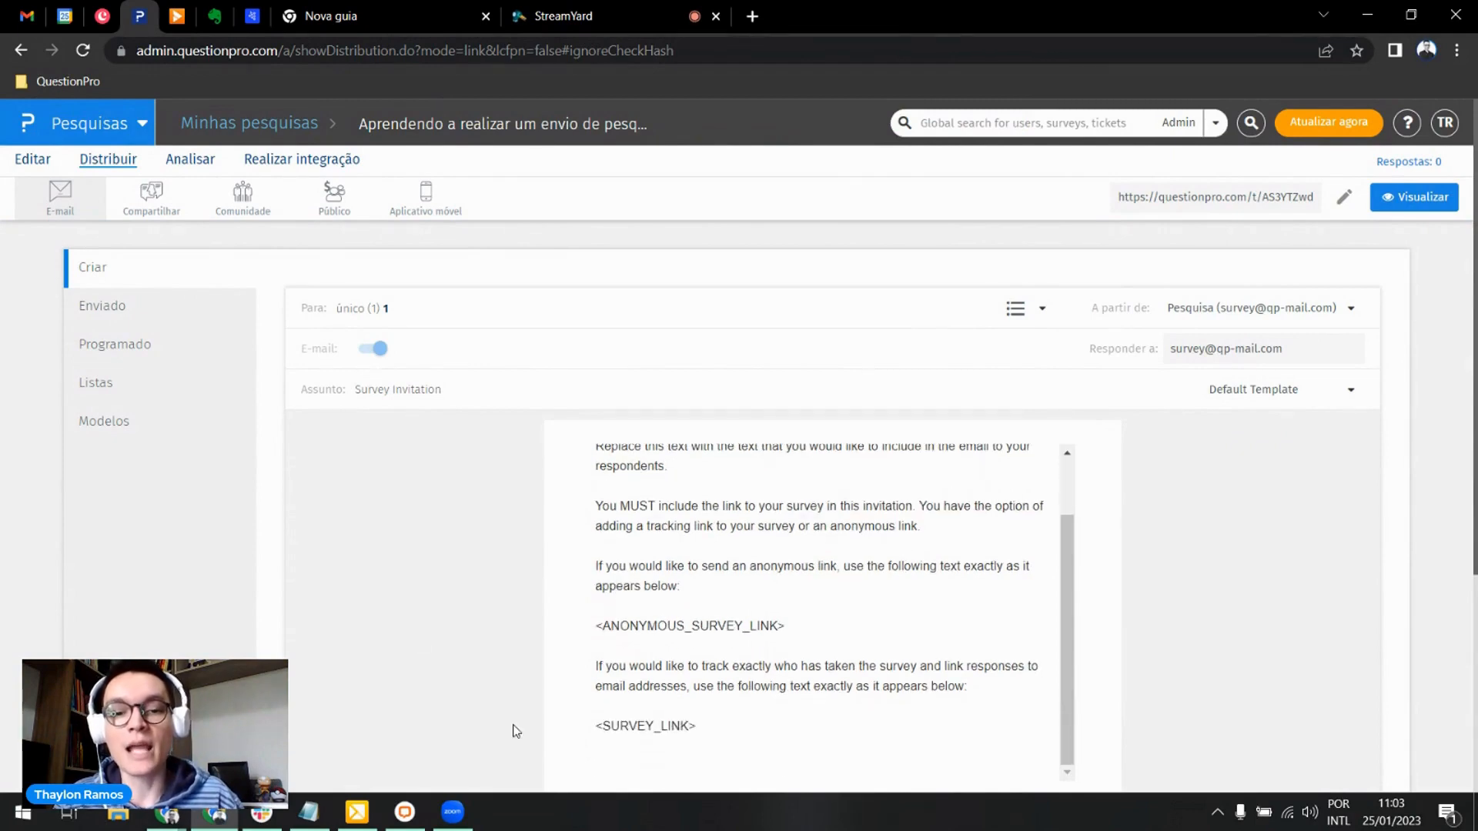
scroll(1198, 617, down, 1)
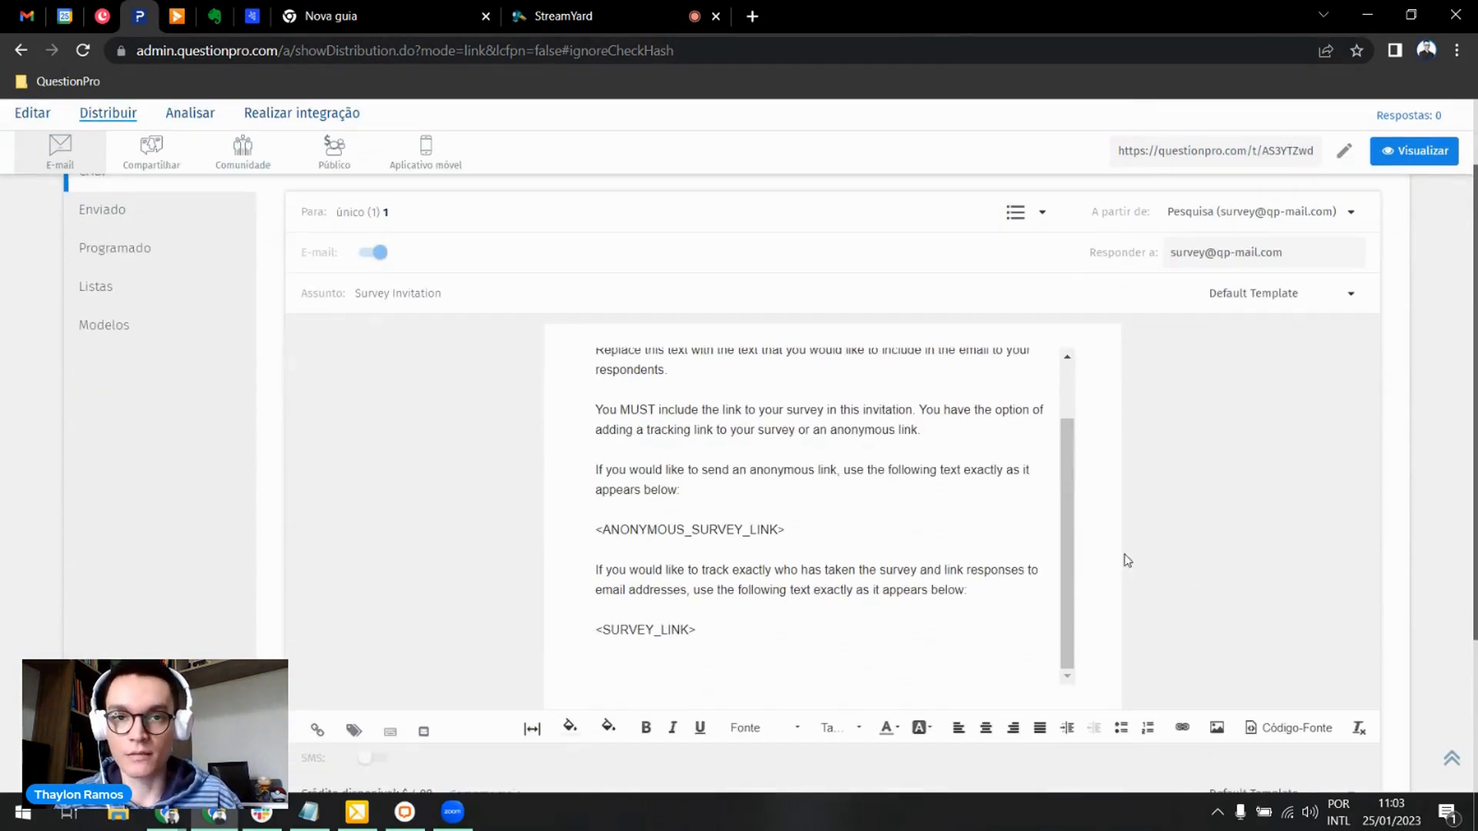
scroll(1210, 563, up, 1)
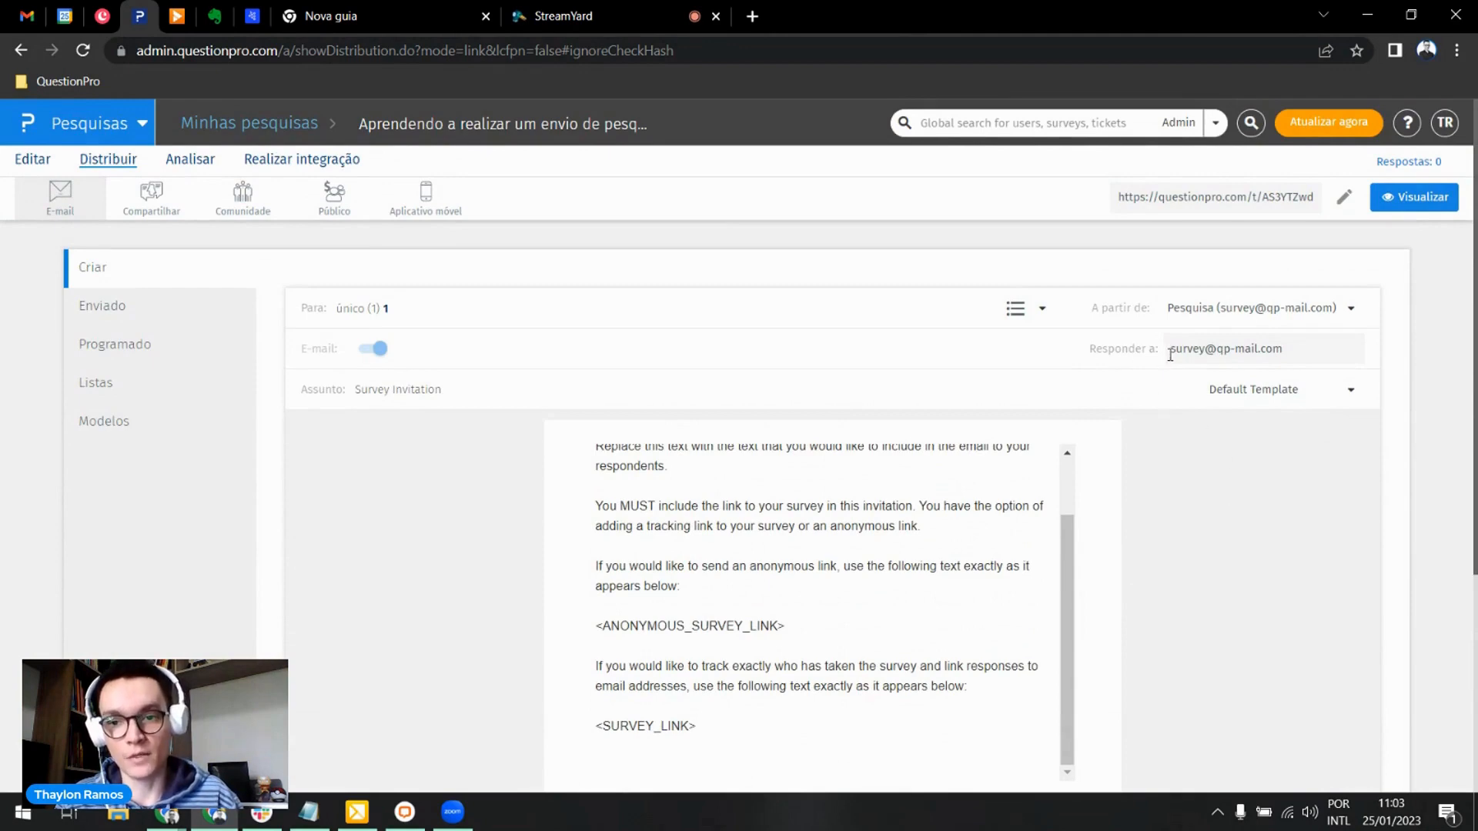
drag(1170, 355, 1298, 347)
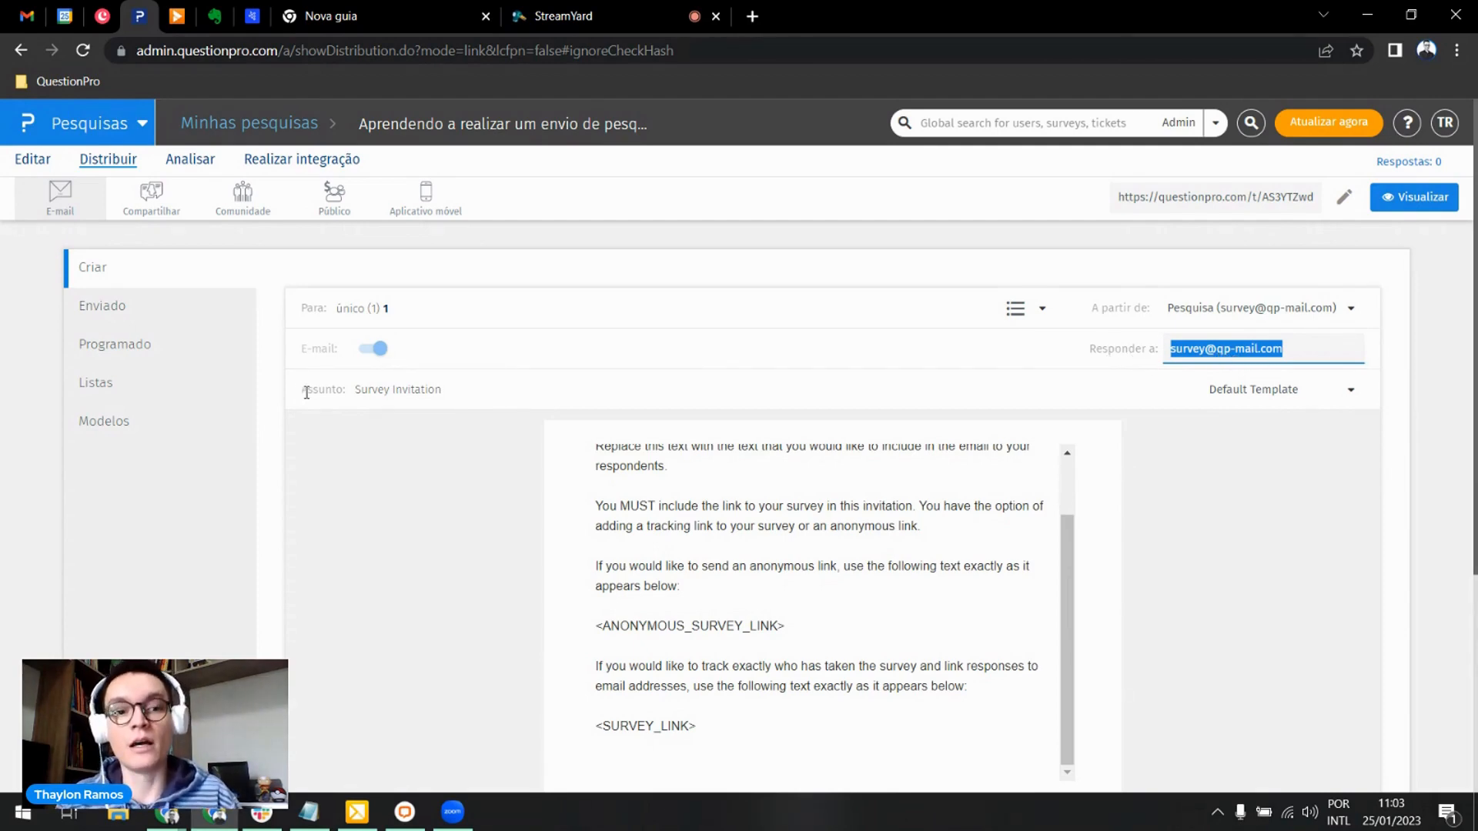
Step: Apply the global template Modelo Global to the survey invitation email
scroll(392, 521, down, 2)
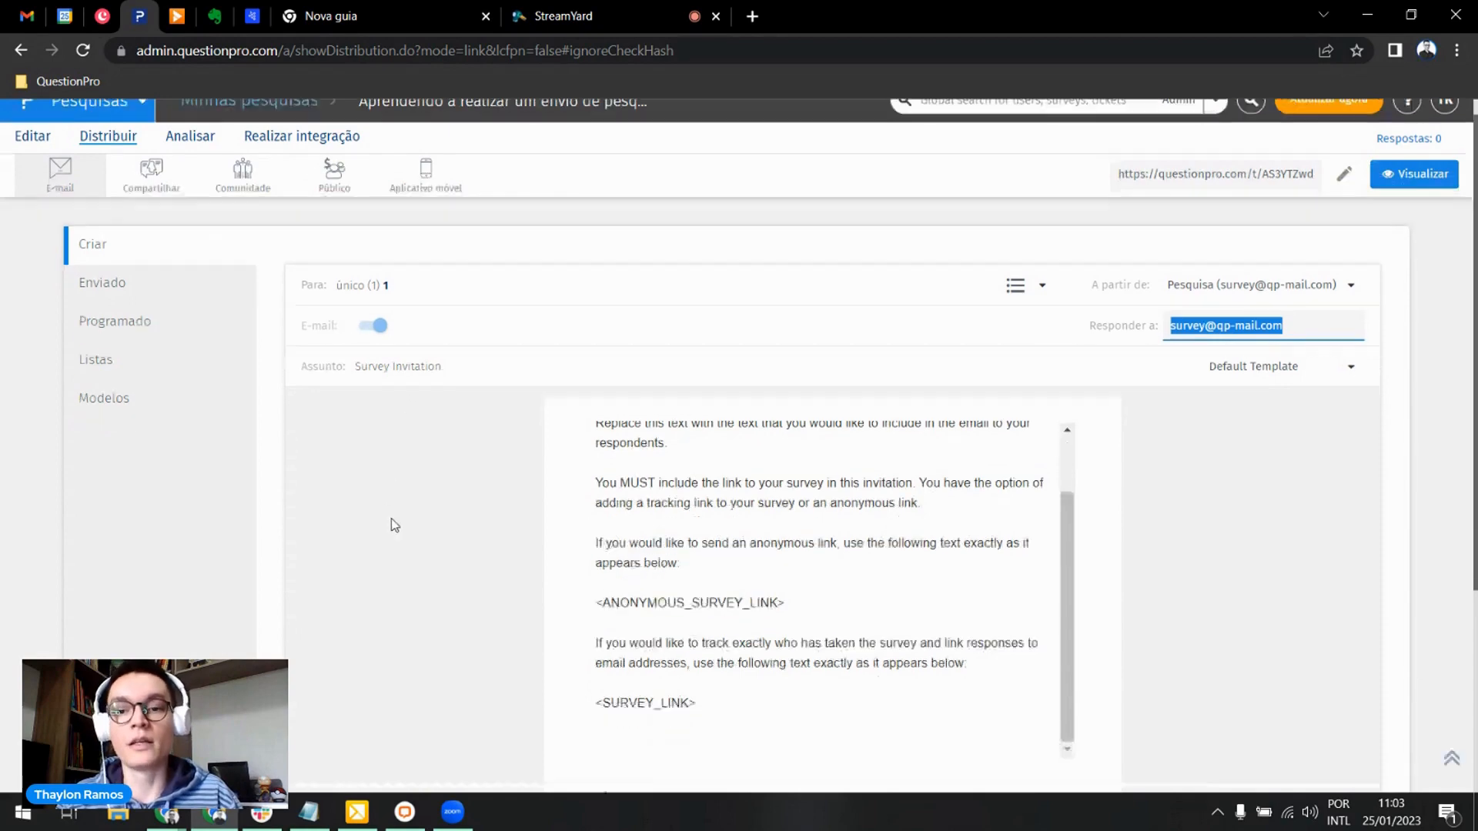
scroll(545, 494, up, 2)
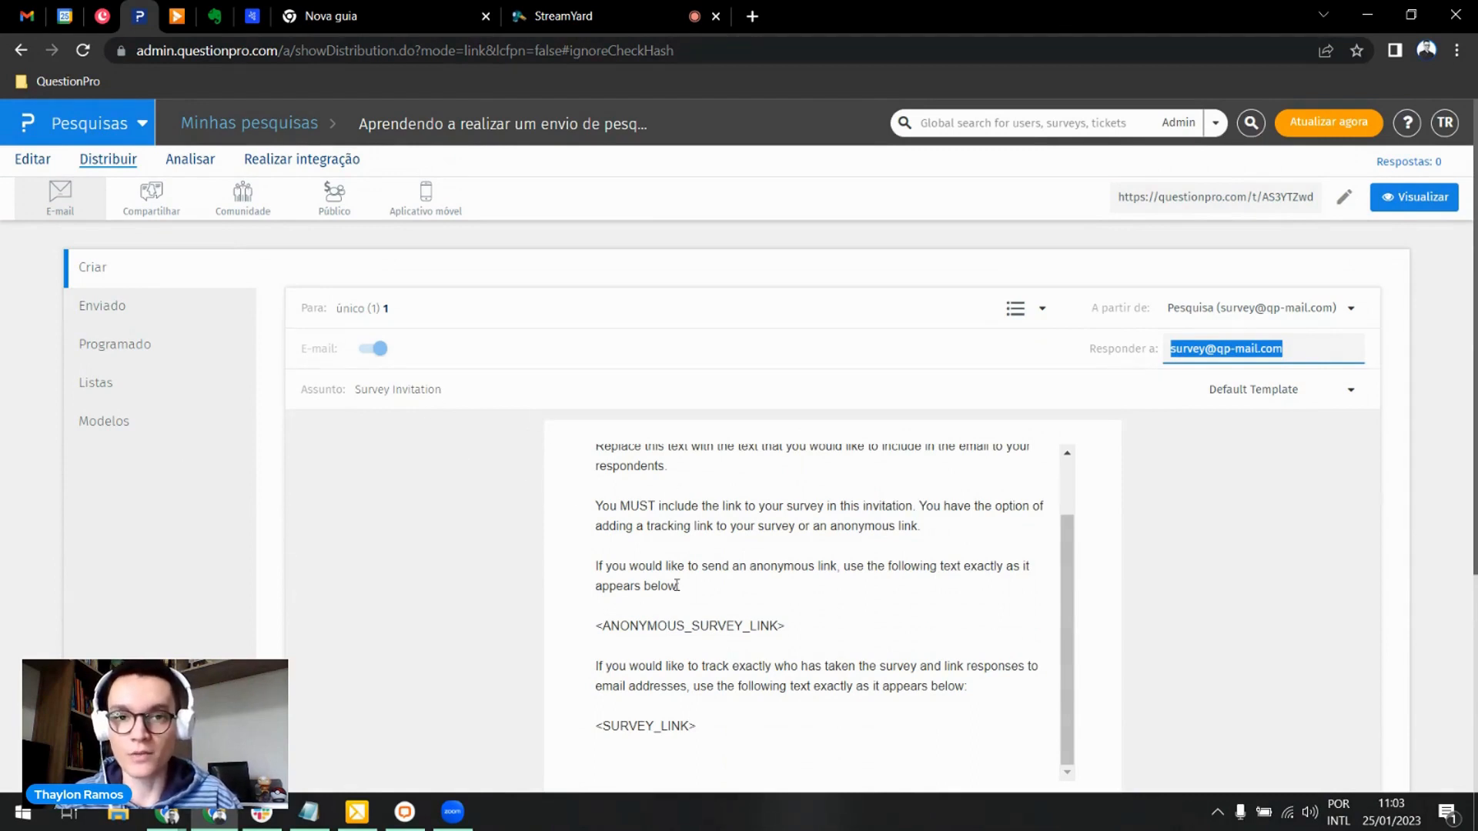
click(1276, 397)
scroll(1250, 616, down, 1)
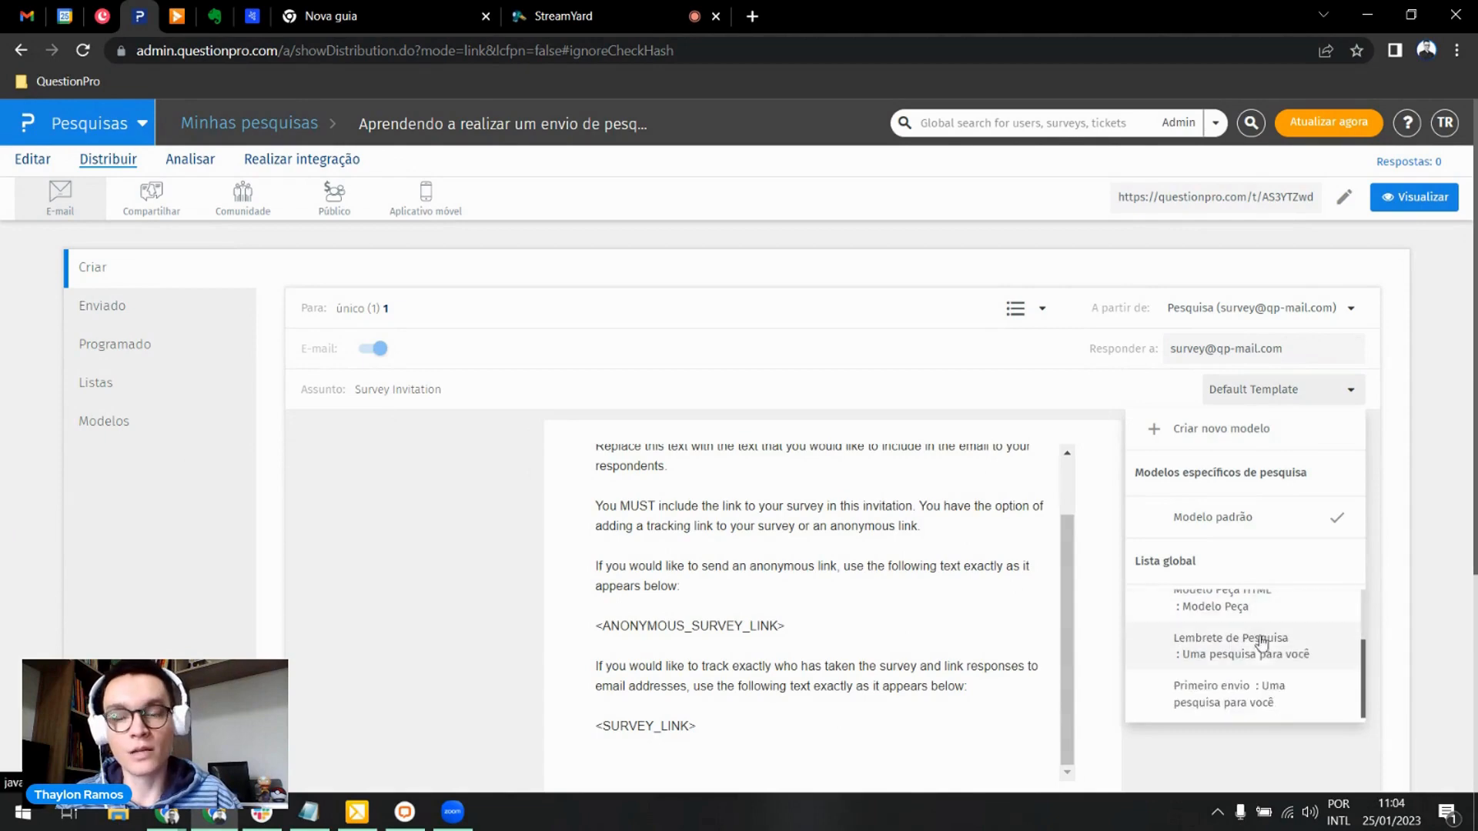
scroll(1265, 648, up, 1)
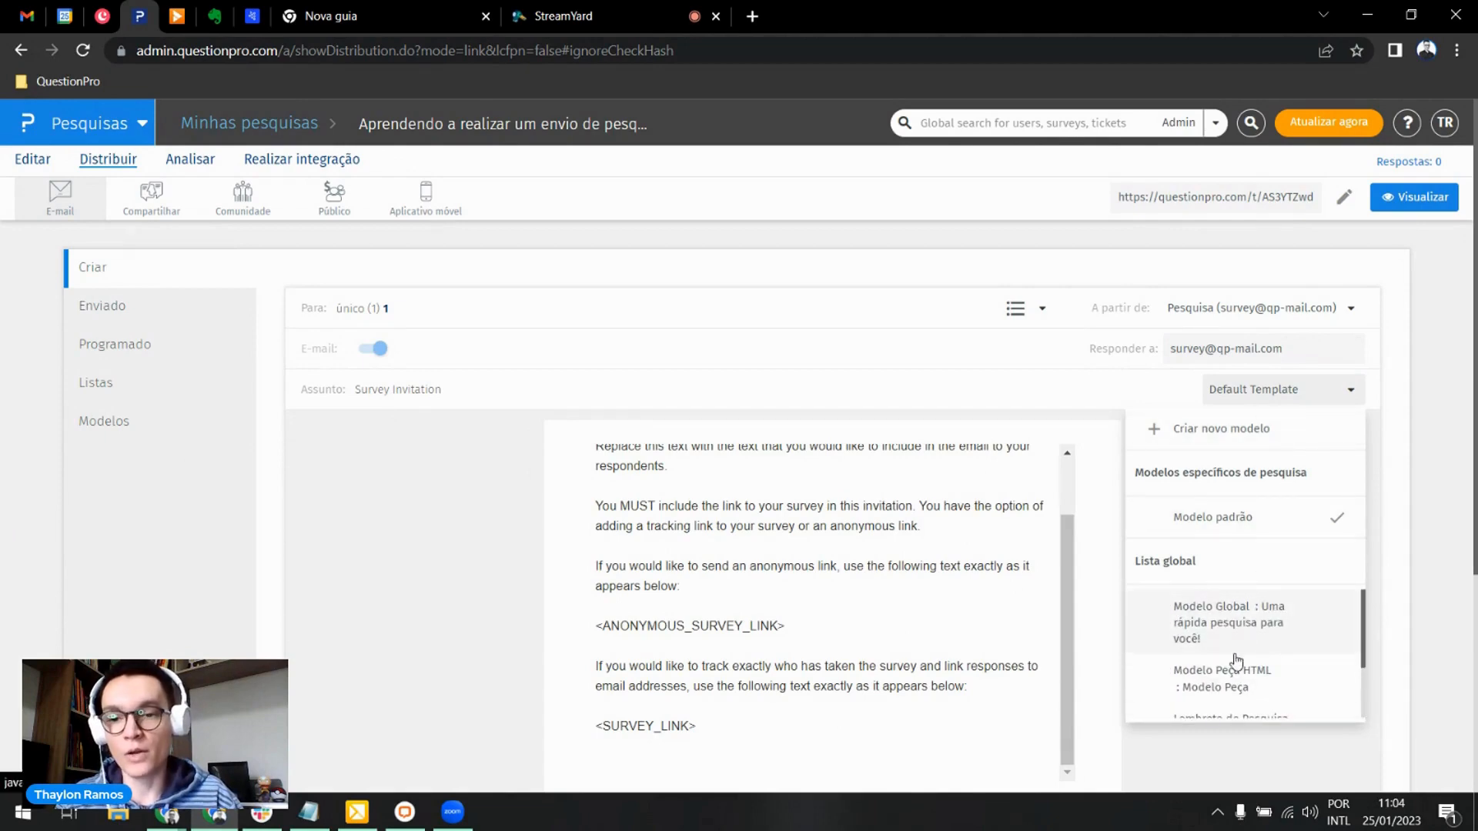
click(1234, 636)
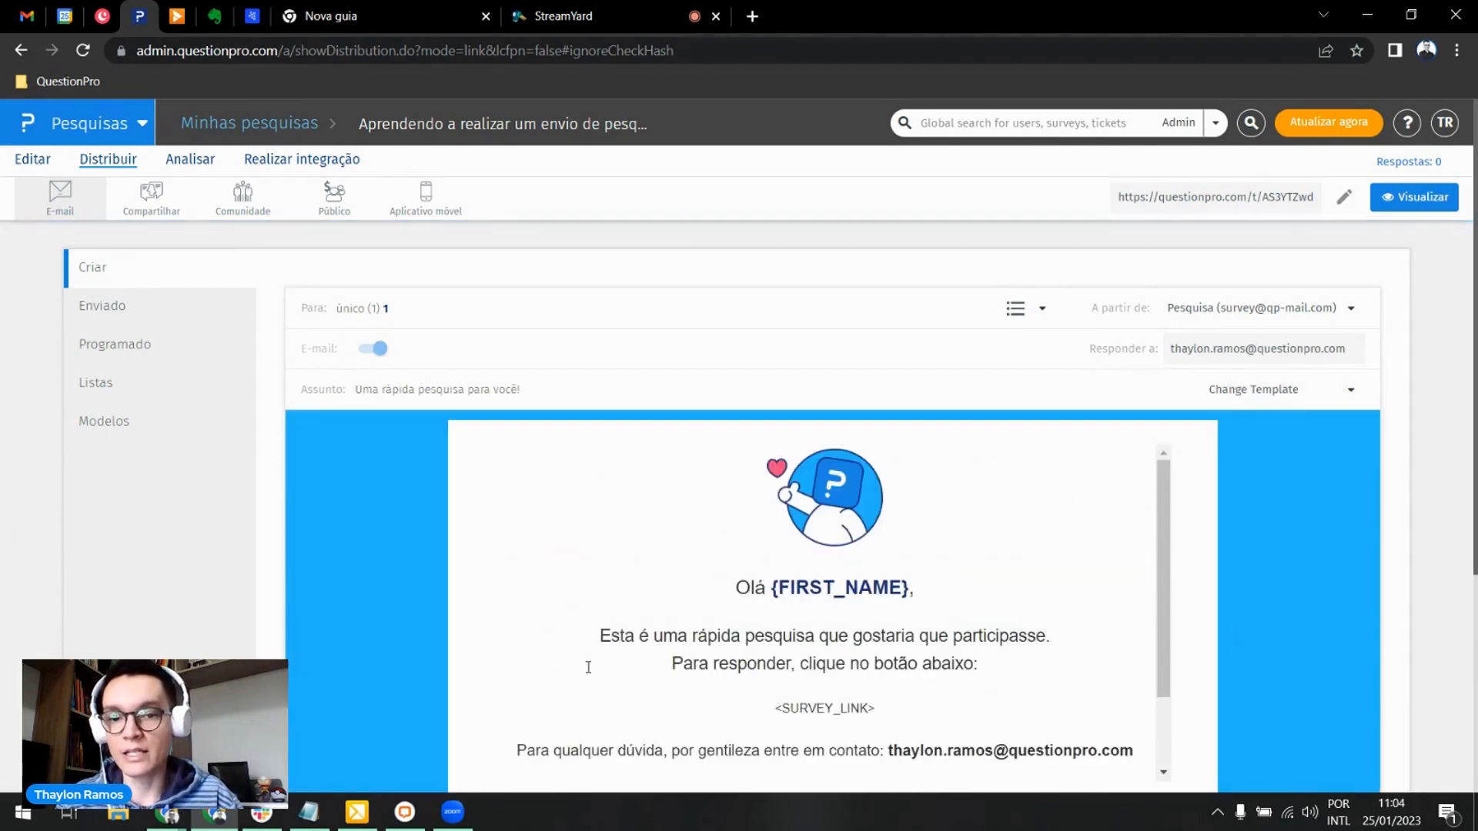
Step: Review the invitation's full content, including the first-name greeting, the survey link tag and the contact line
scroll(1308, 629, down, 1)
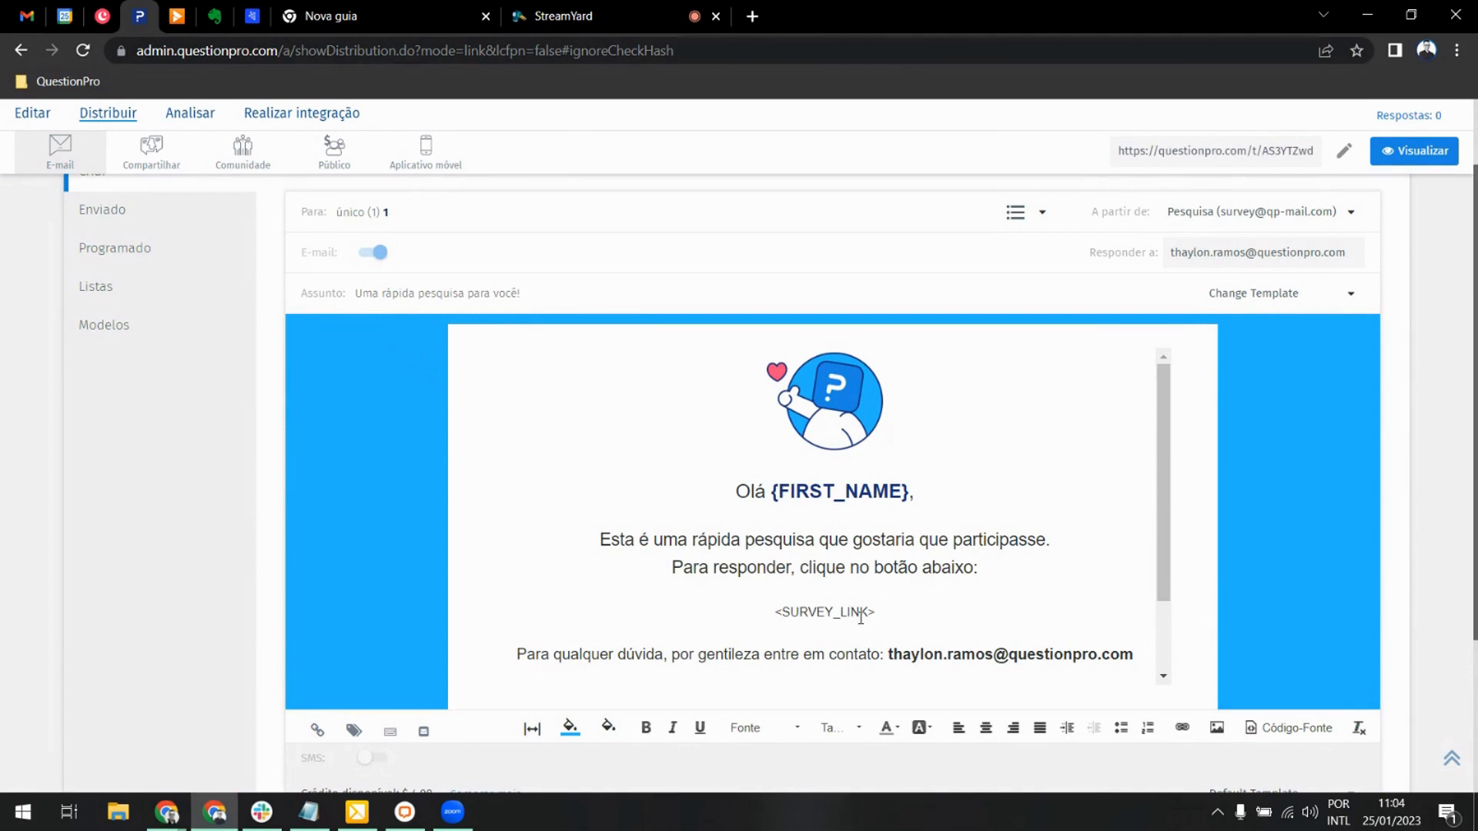
scroll(861, 616, down, 2)
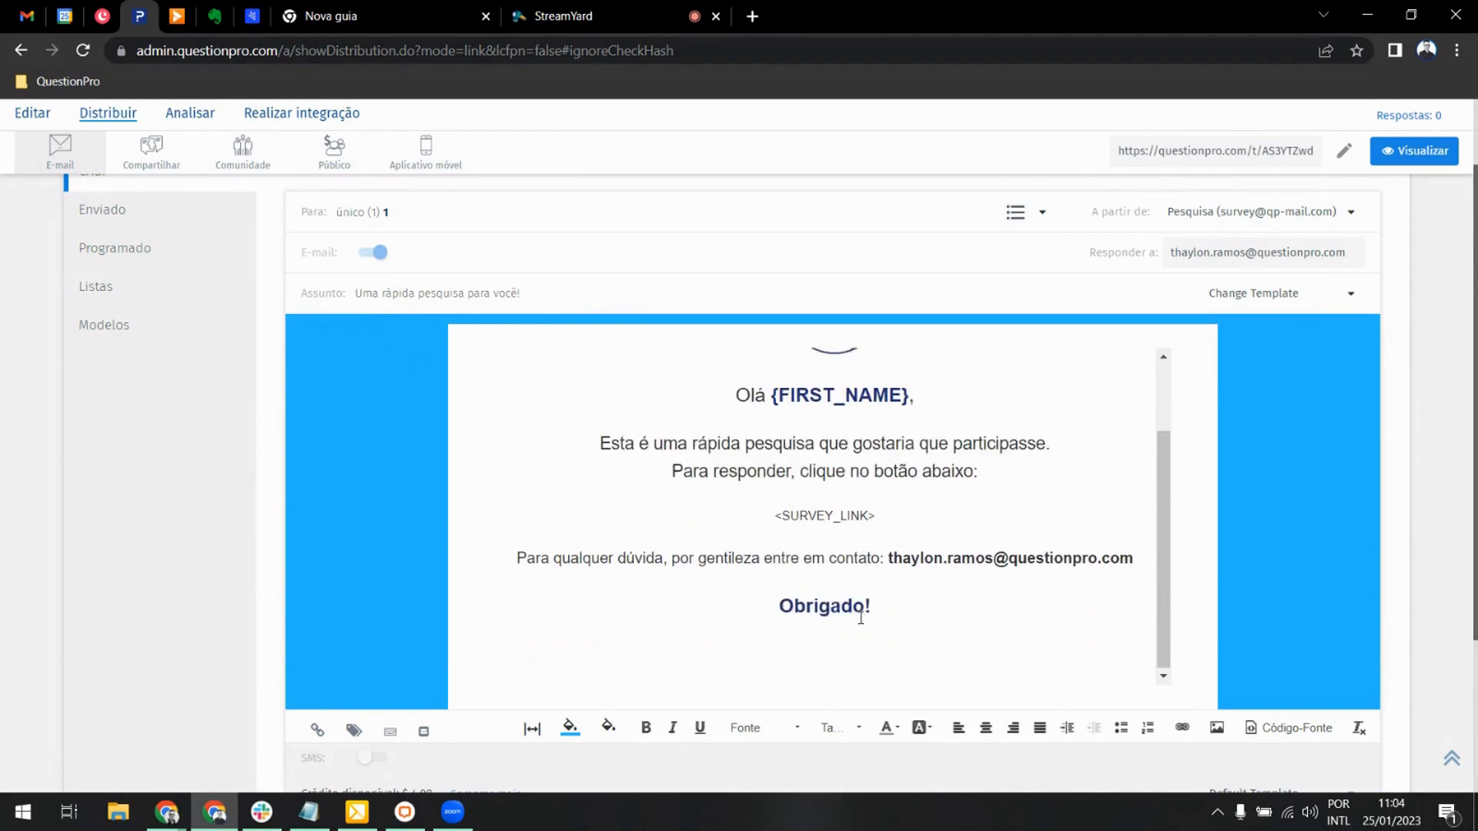
scroll(860, 616, up, 2)
scroll(344, 580, down, 1)
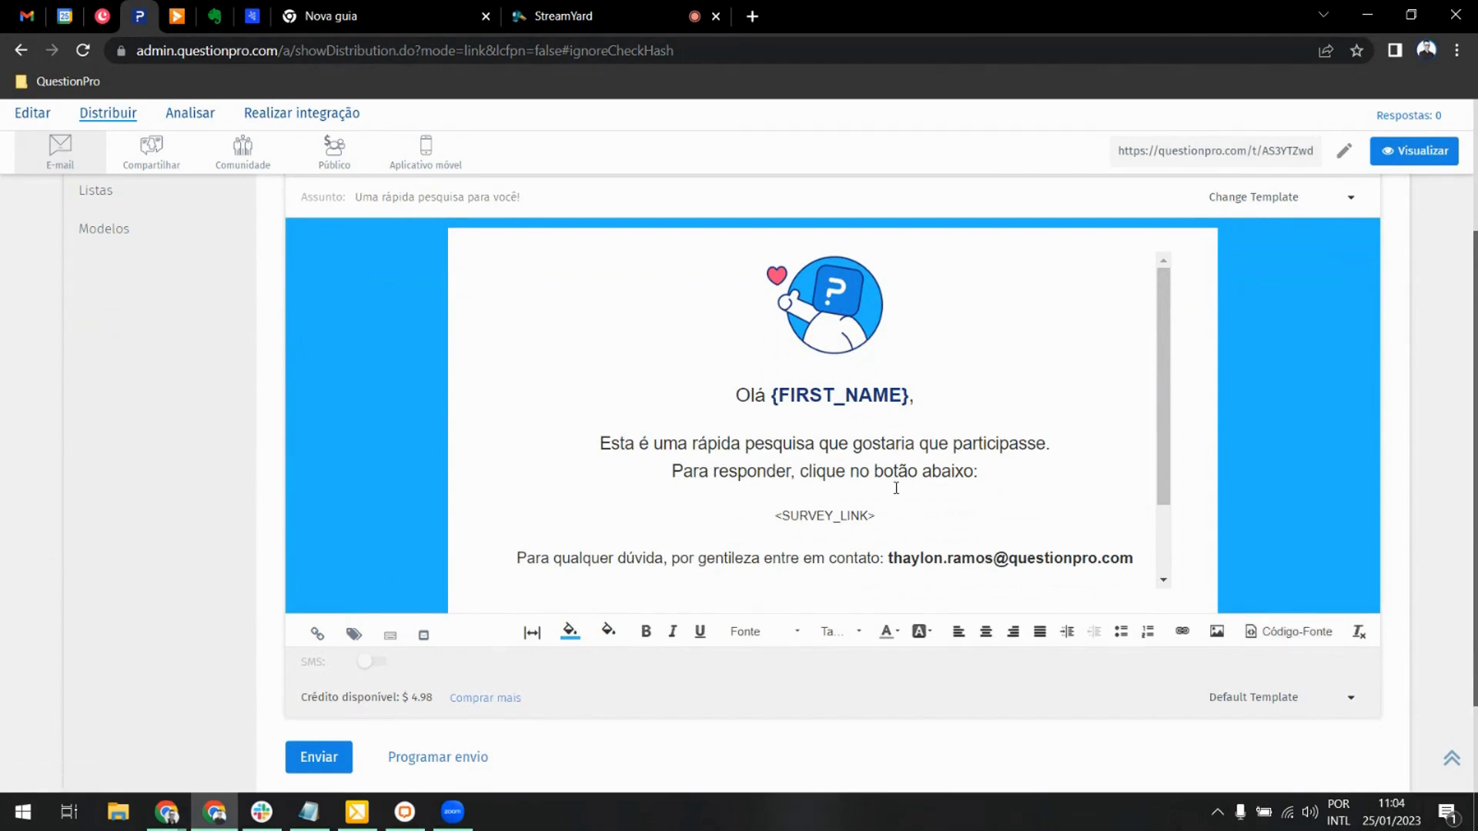
scroll(896, 488, down, 1)
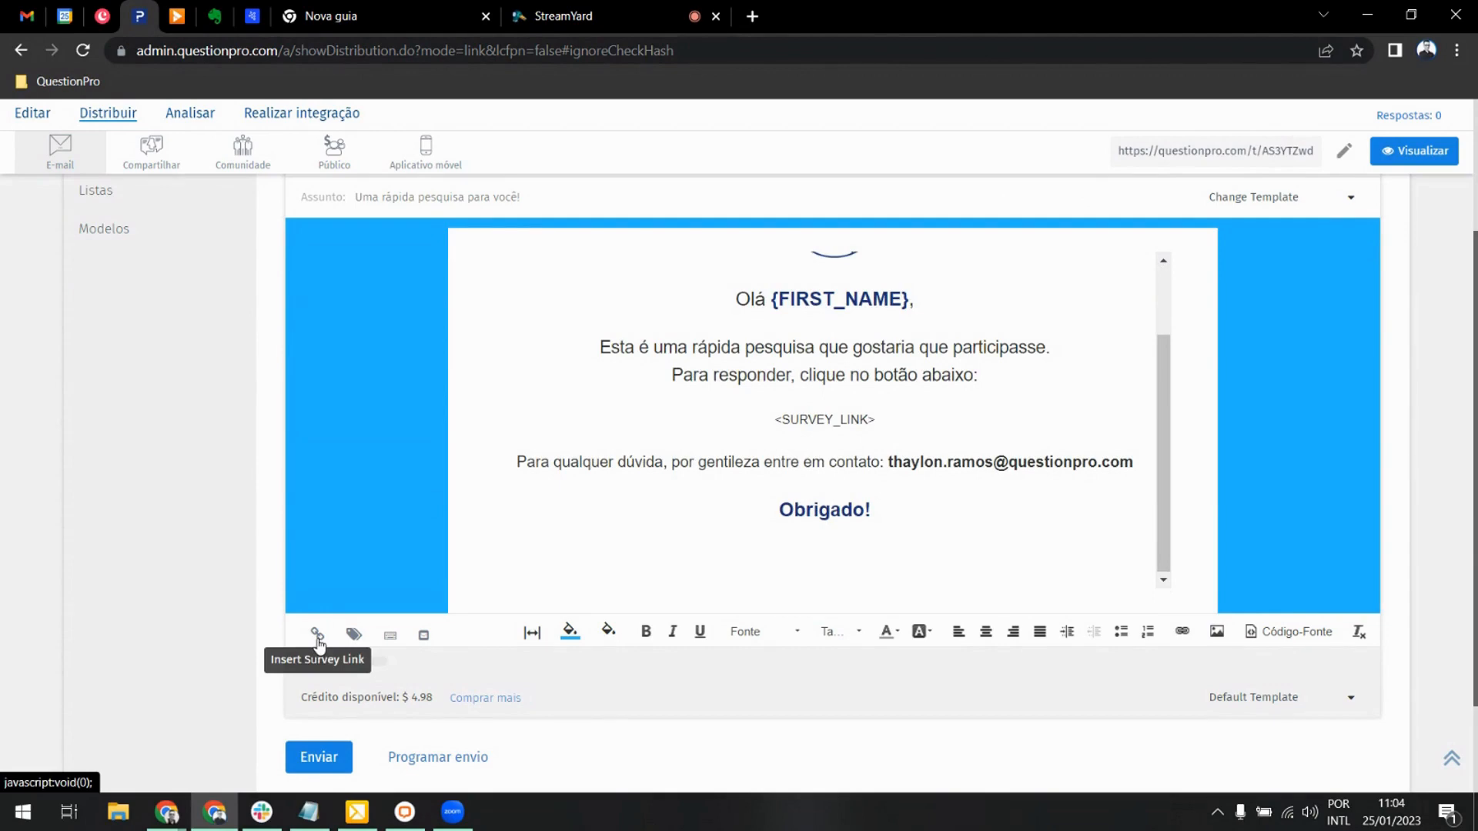
Step: Examine the variables available for insertion and the survey language version option of the invitation
click(354, 636)
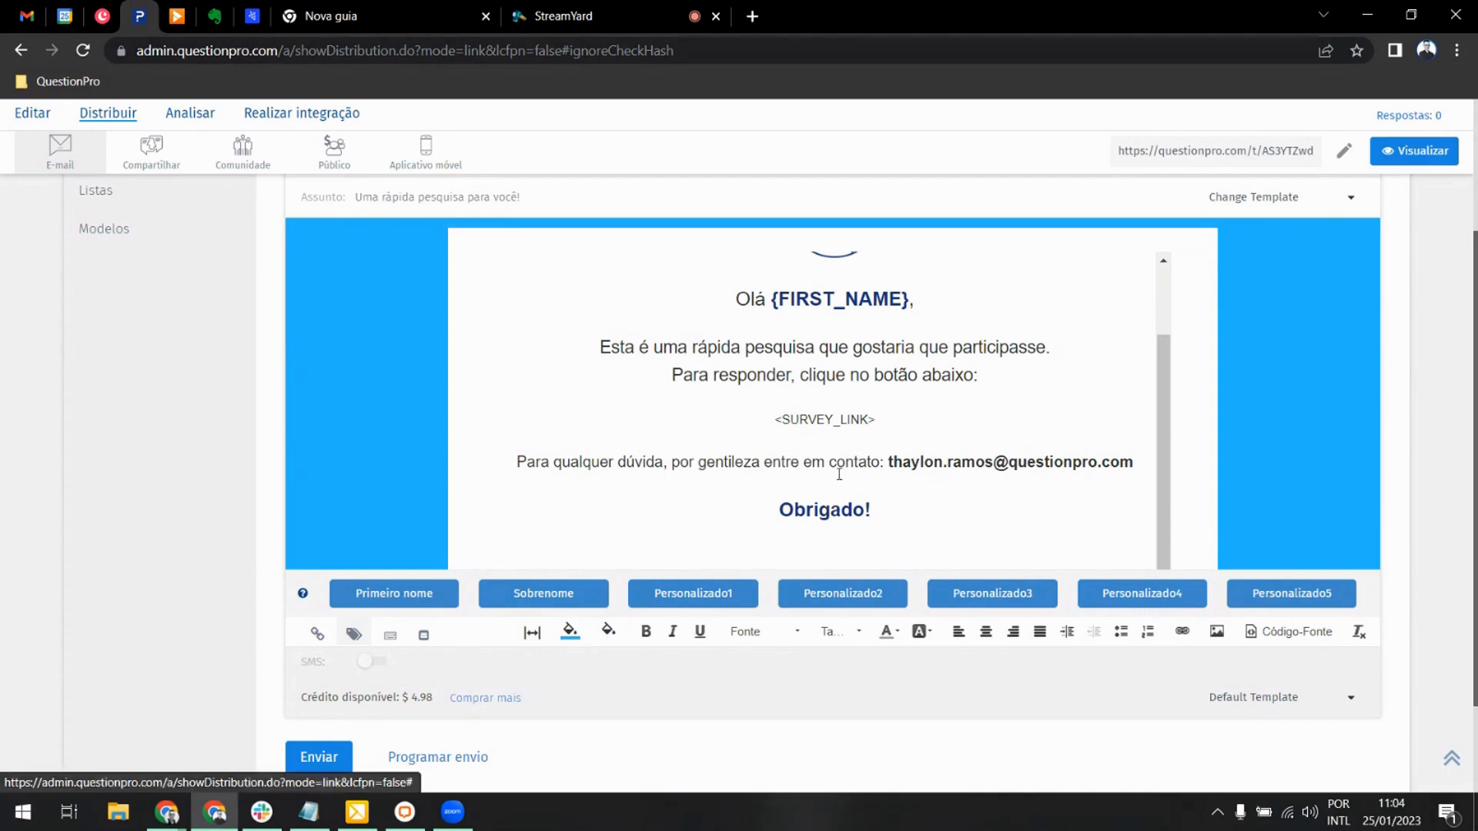
click(353, 633)
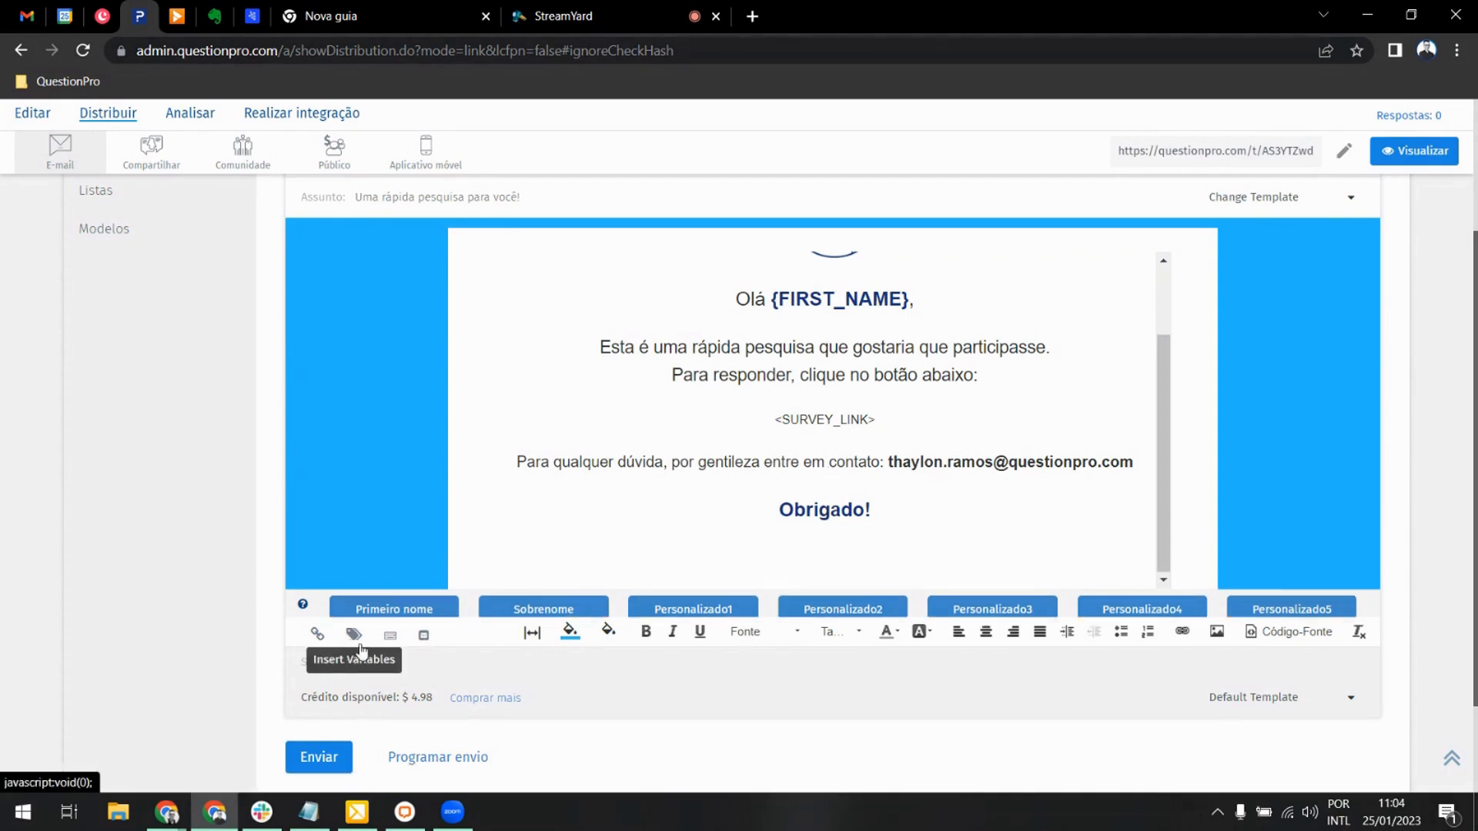
click(390, 637)
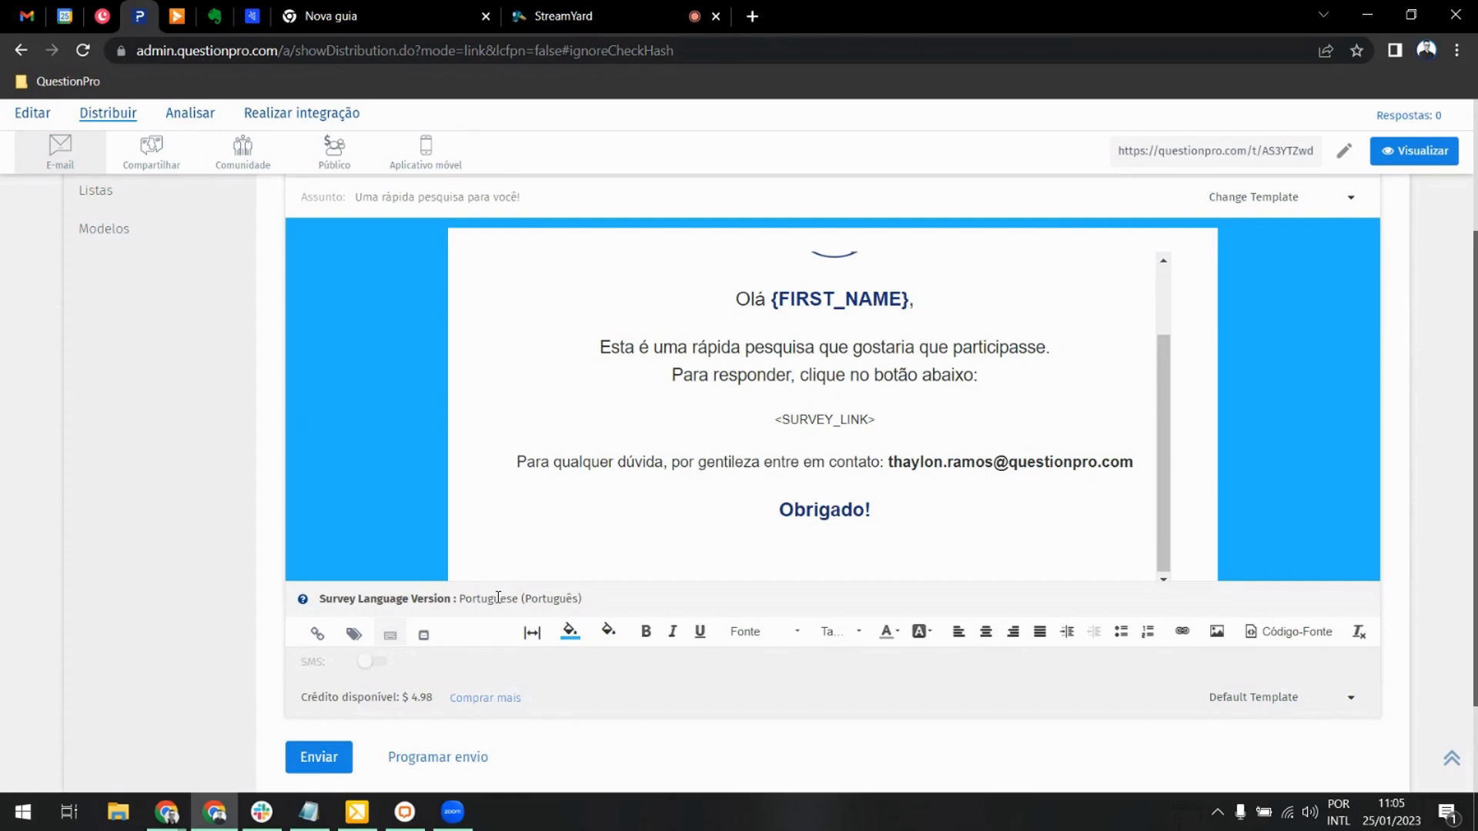
click(390, 634)
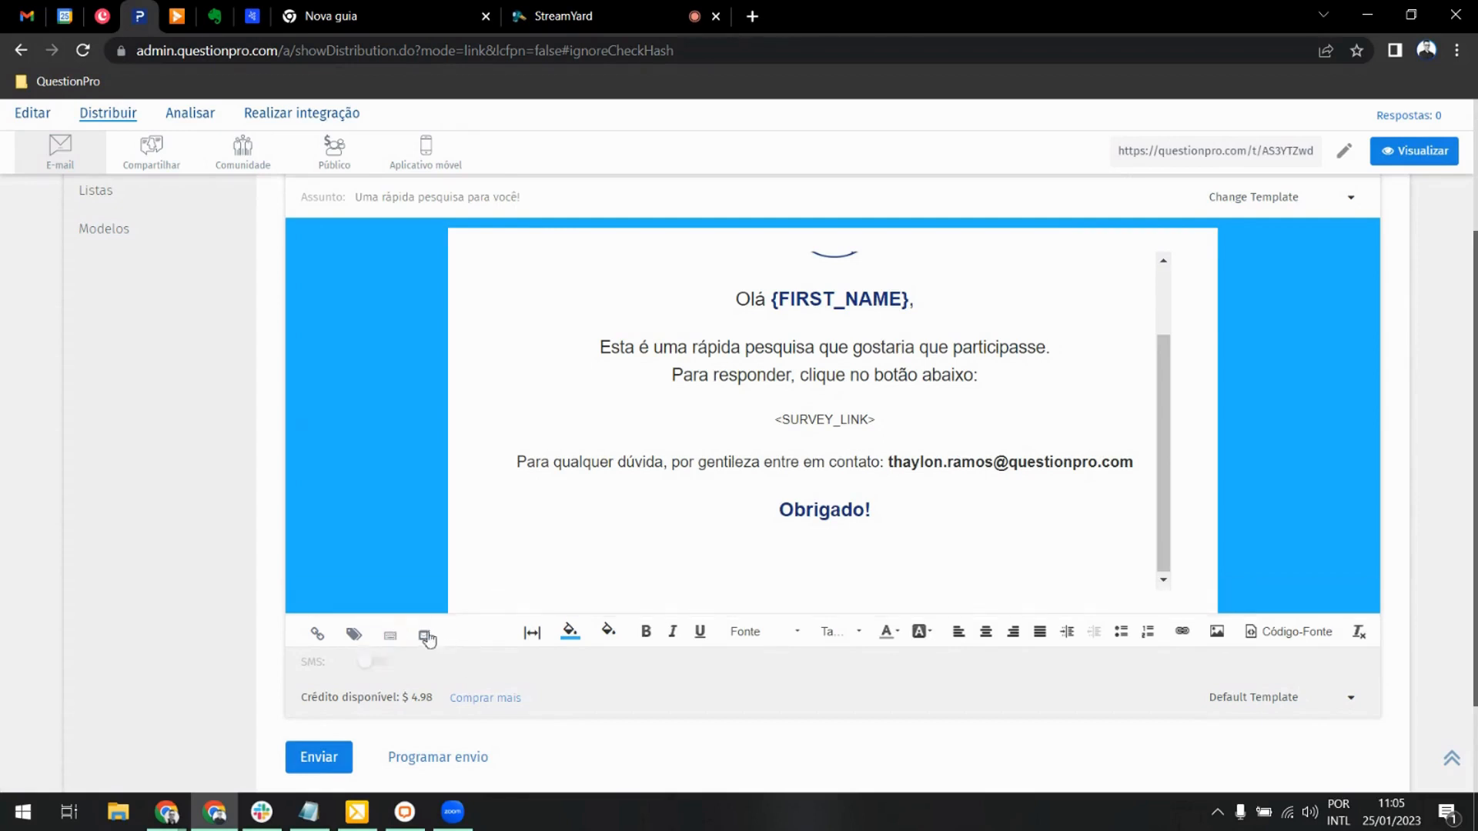
Step: Try embedding a survey question in the email, and remove the embedded question again
click(424, 637)
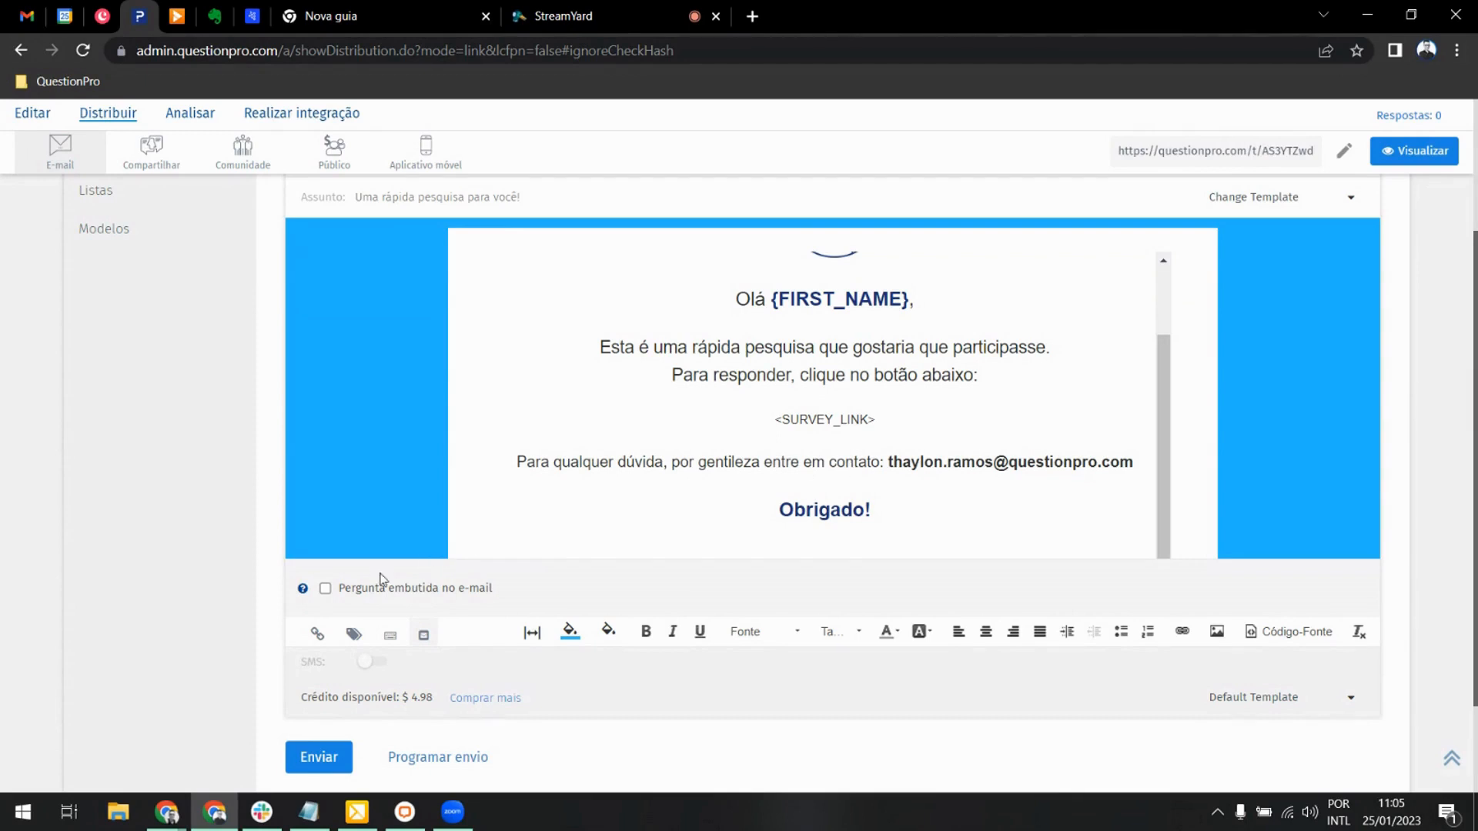
click(345, 594)
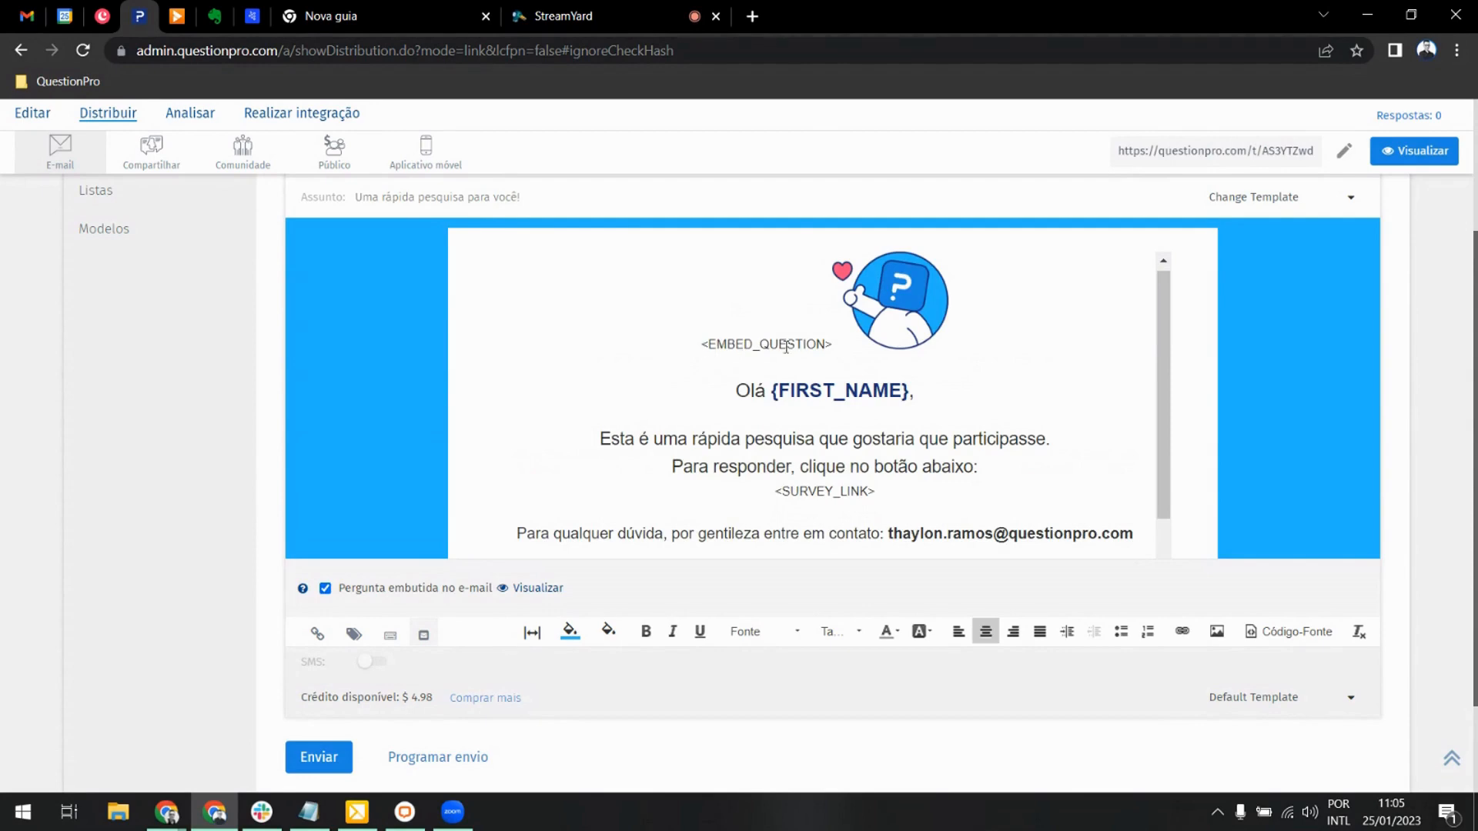
click(368, 585)
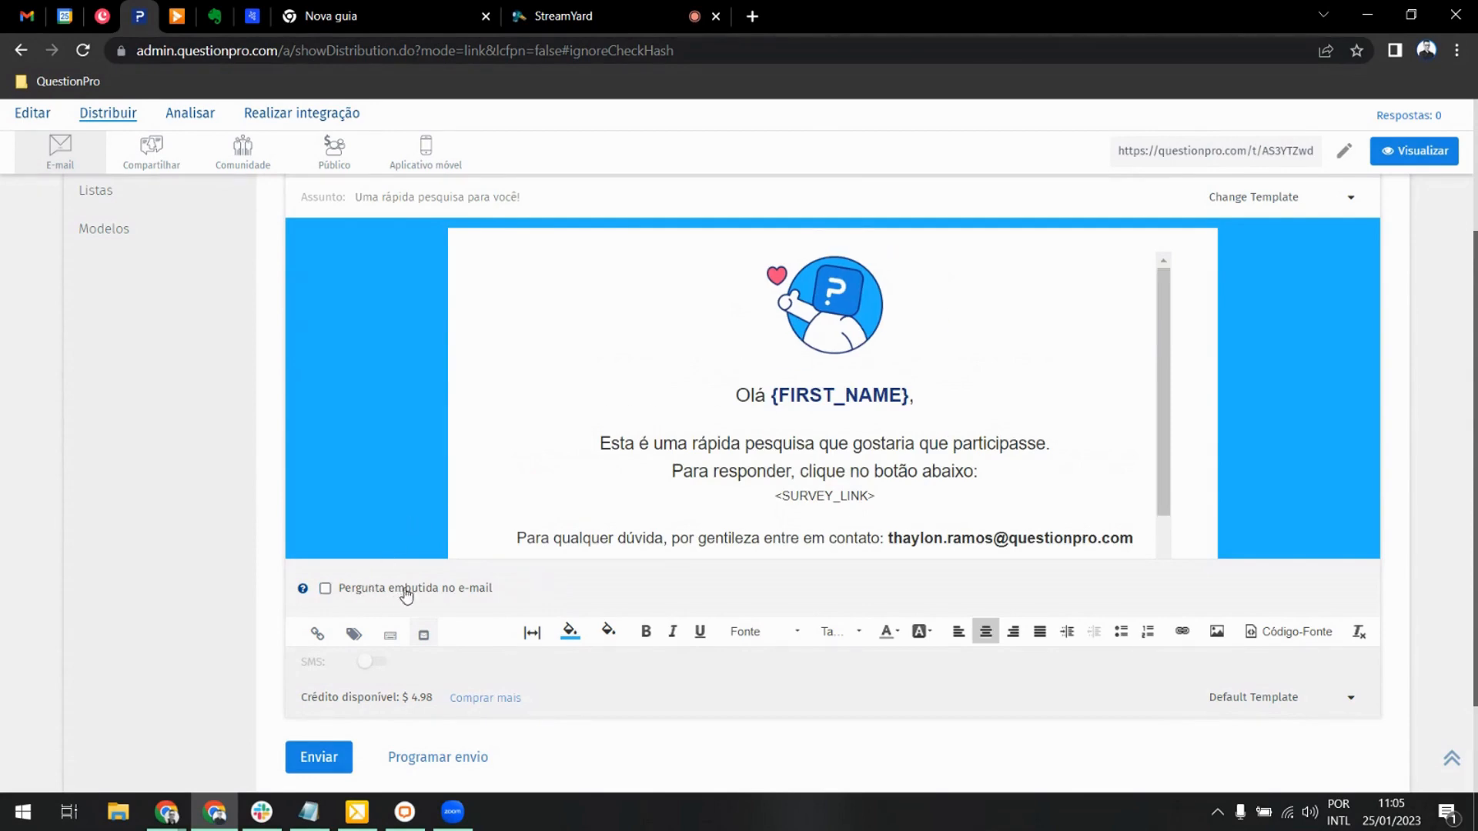
Step: Read the help article on embedding questions in emails, covering supported question types and licences, and close it
click(303, 589)
scroll(765, 528, down, 10)
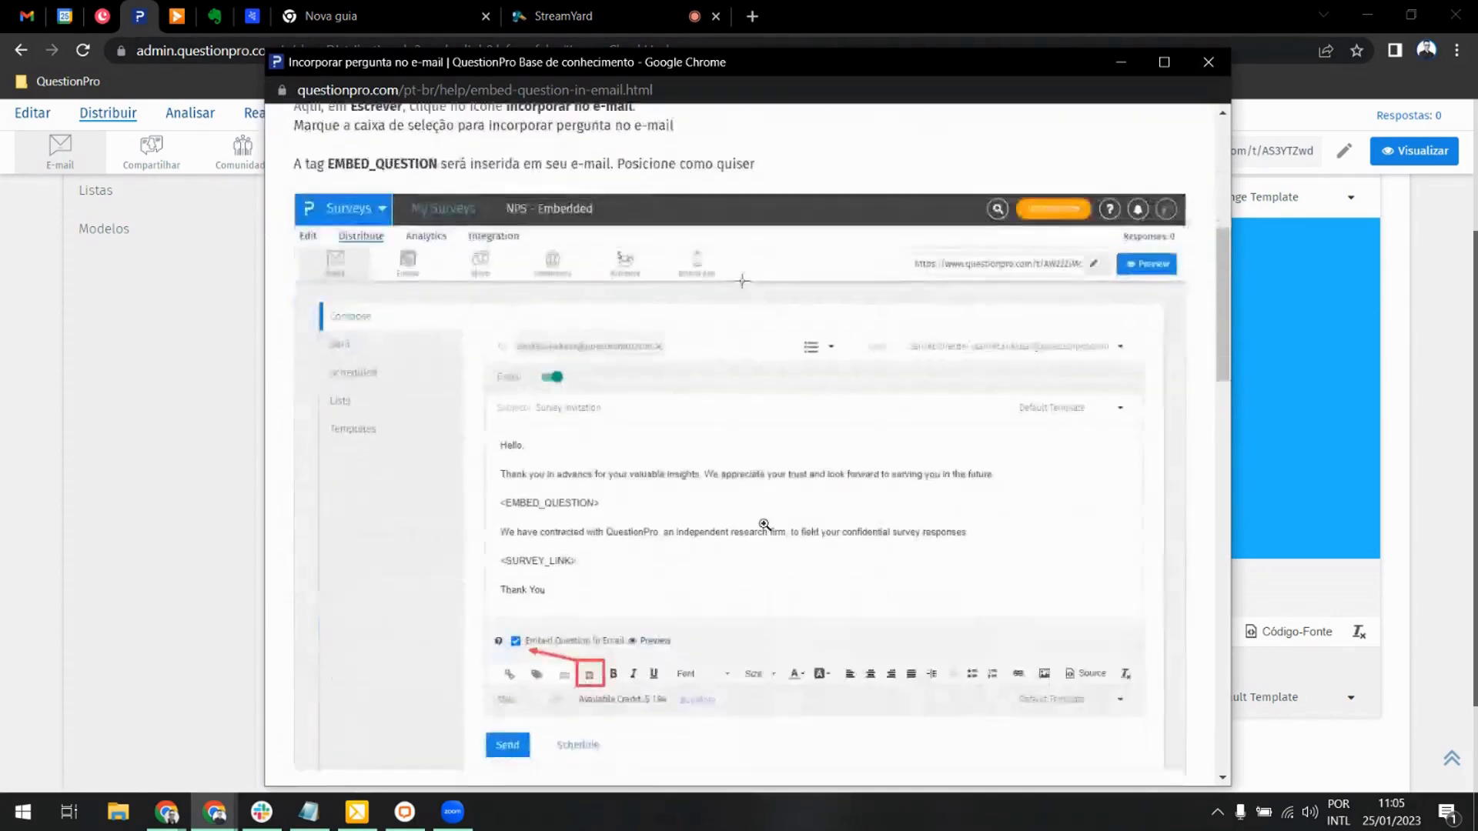
scroll(723, 573, down, 5)
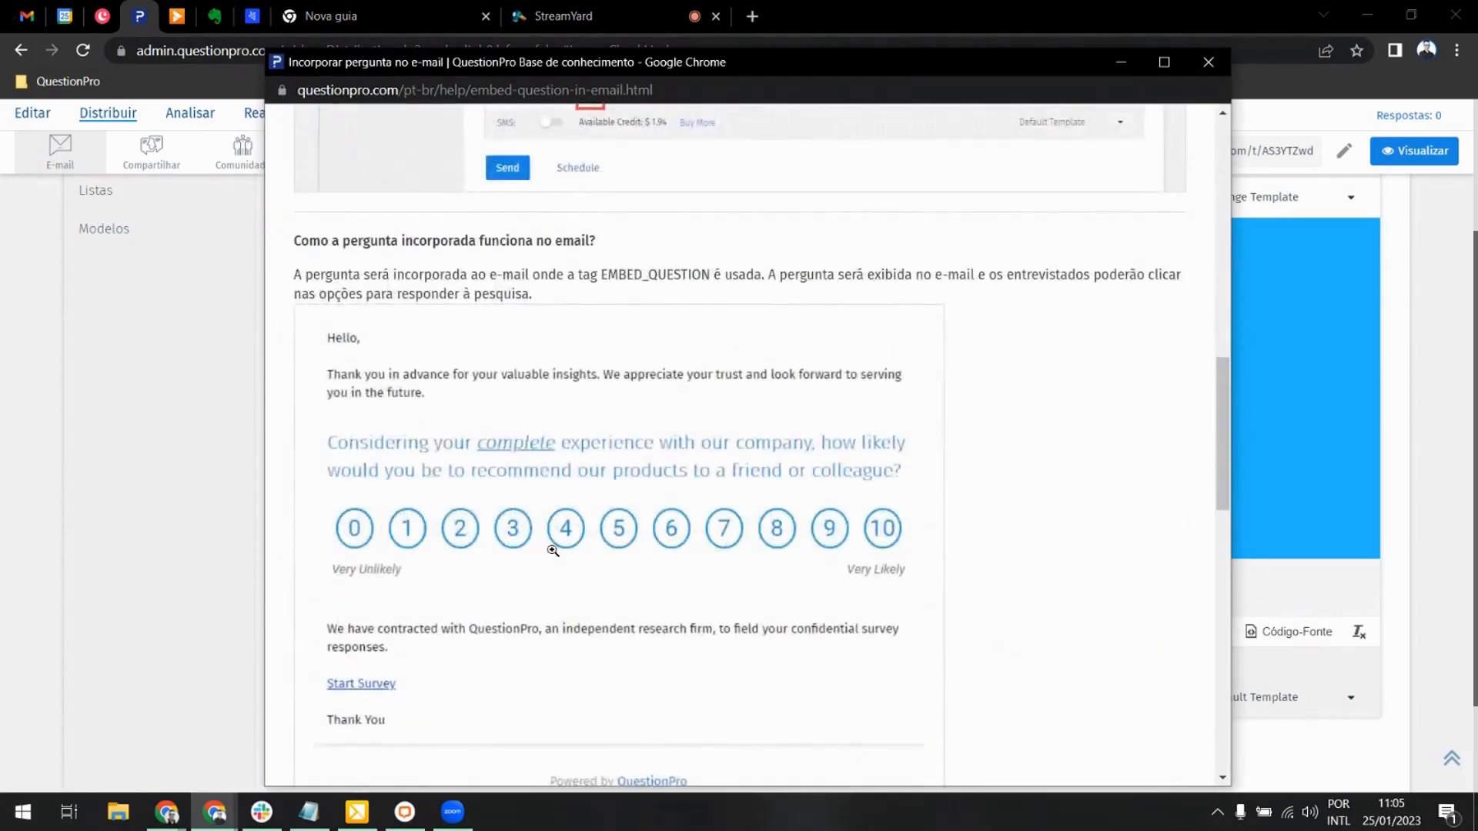
scroll(706, 509, down, 8)
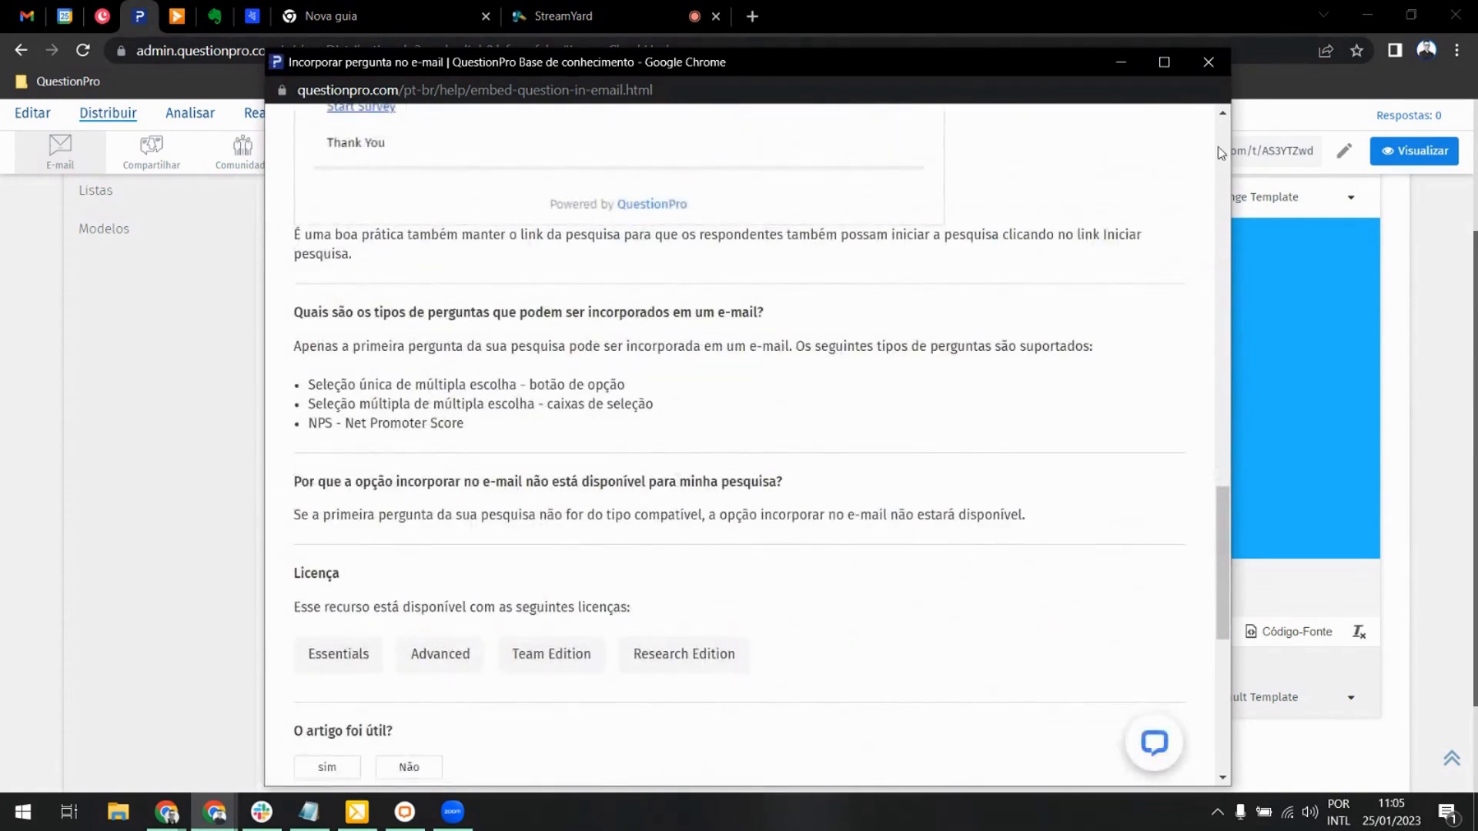
click(1205, 65)
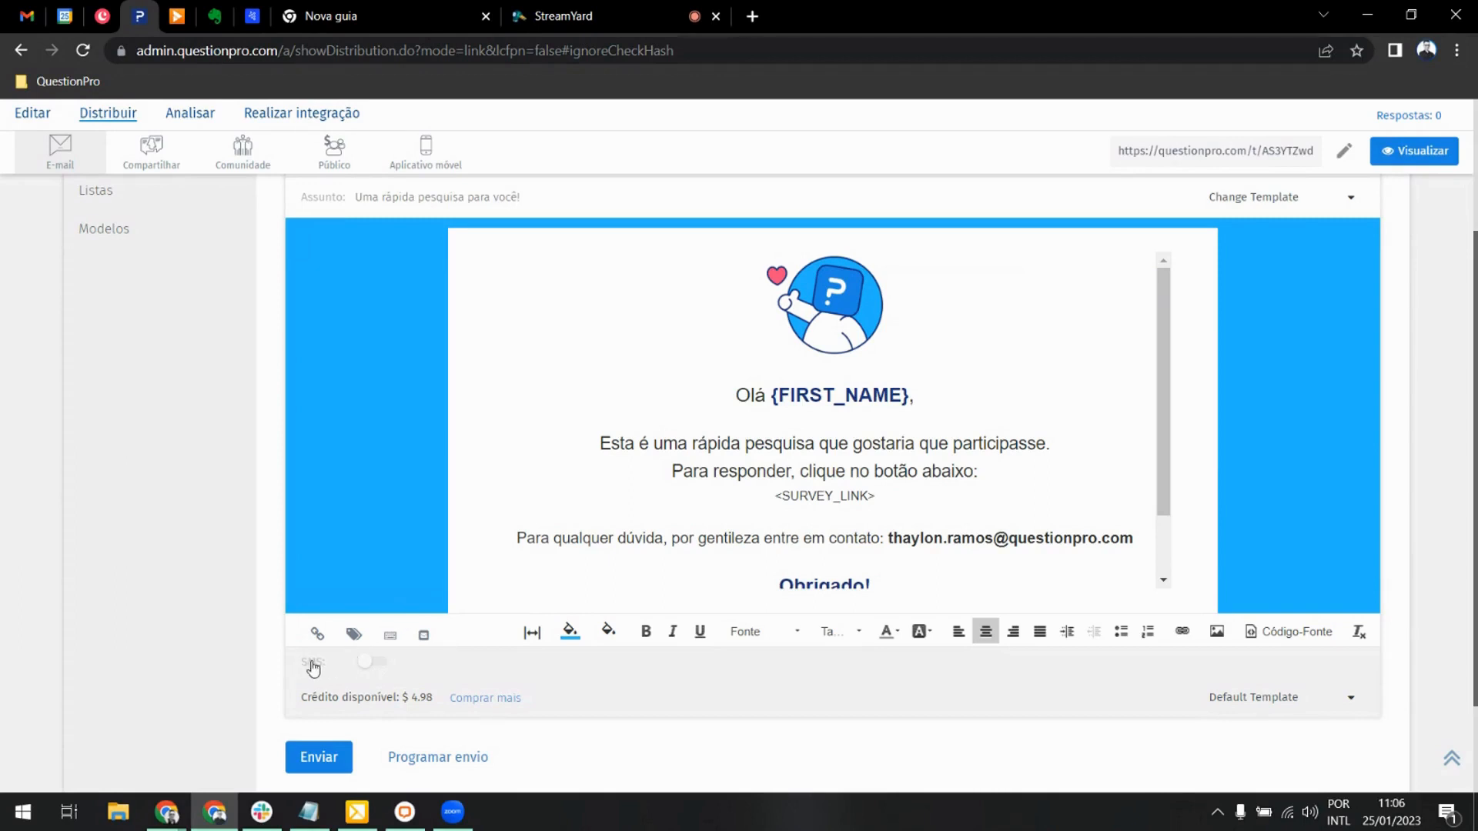
Step: Try enabling the SMS invitation to view its default message, and disable it again
click(376, 662)
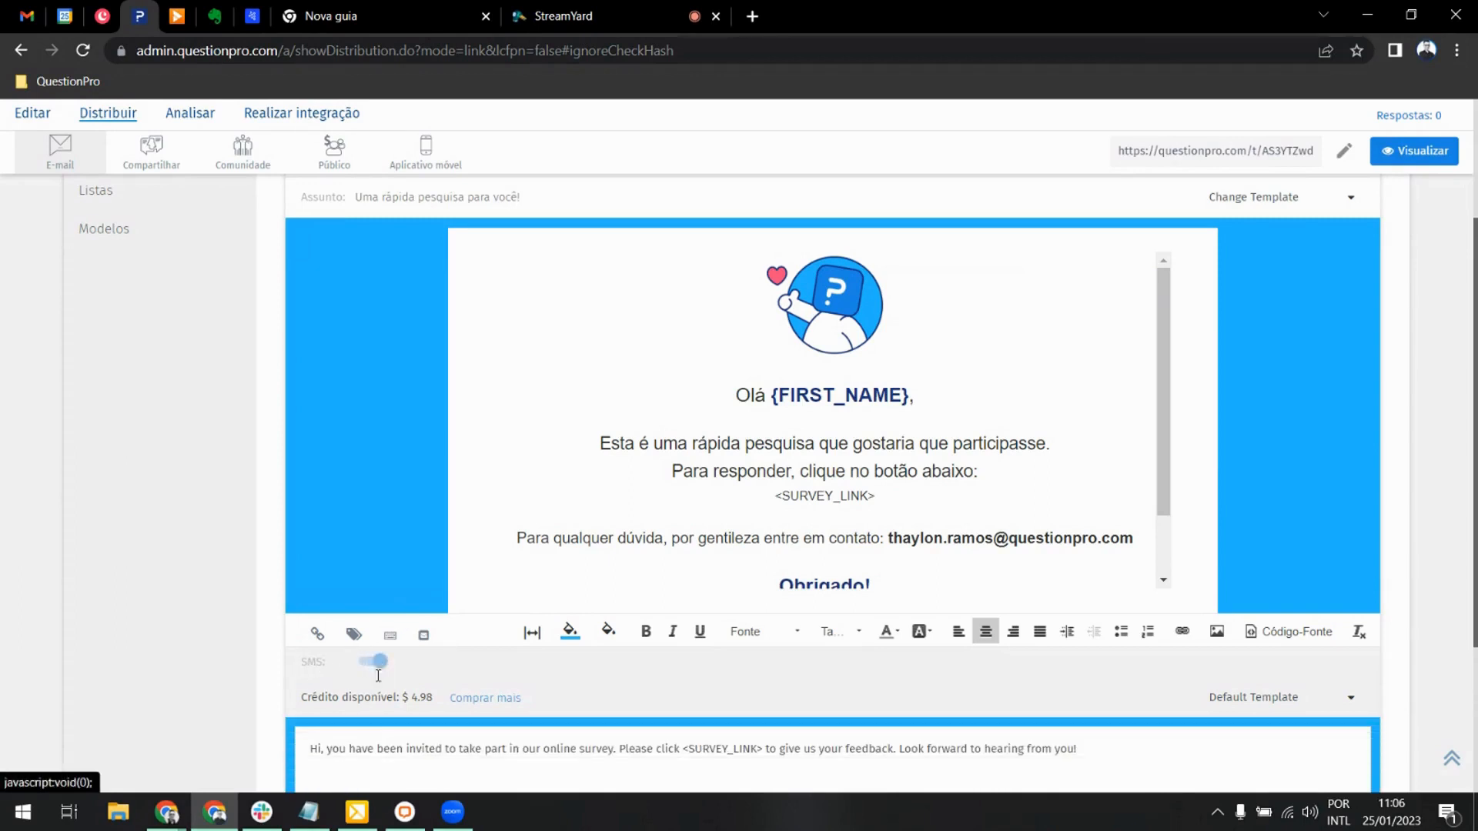
scroll(710, 725, down, 3)
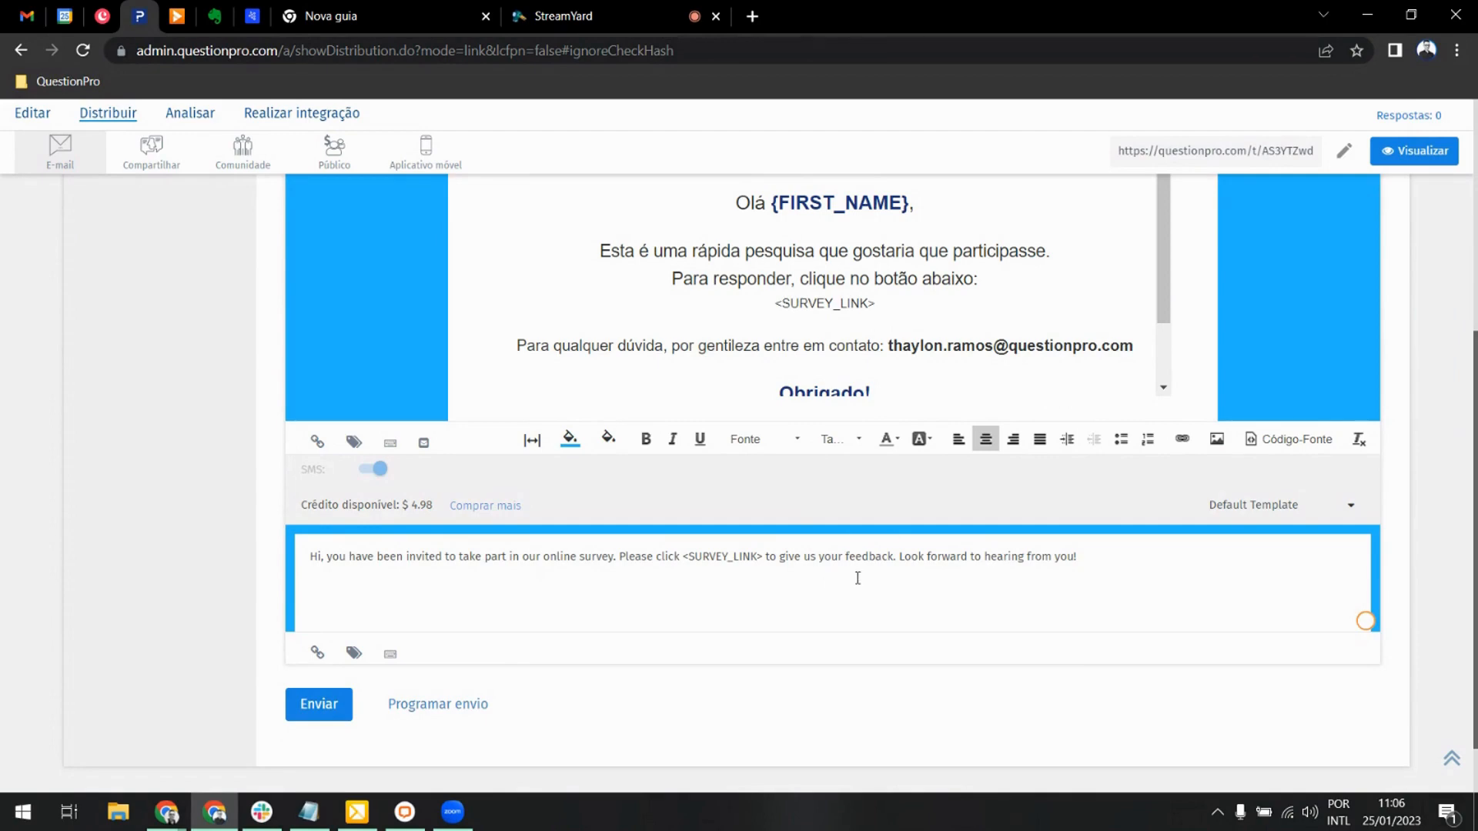
click(374, 469)
scroll(438, 466, up, 3)
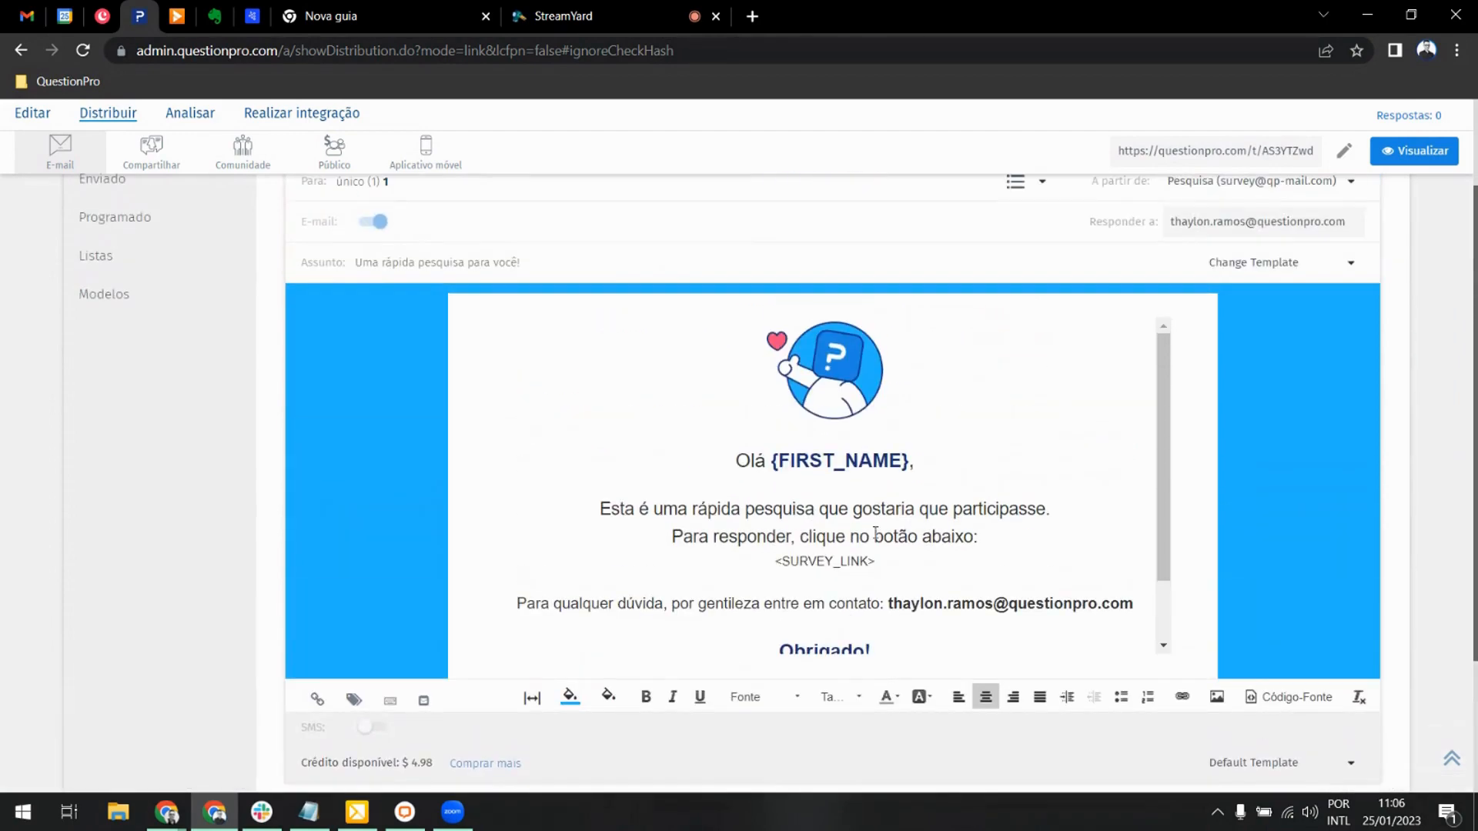
Step: Check the email once more from recipient to closing text, and open the scheduling options for sending it
scroll(715, 517, up, 2)
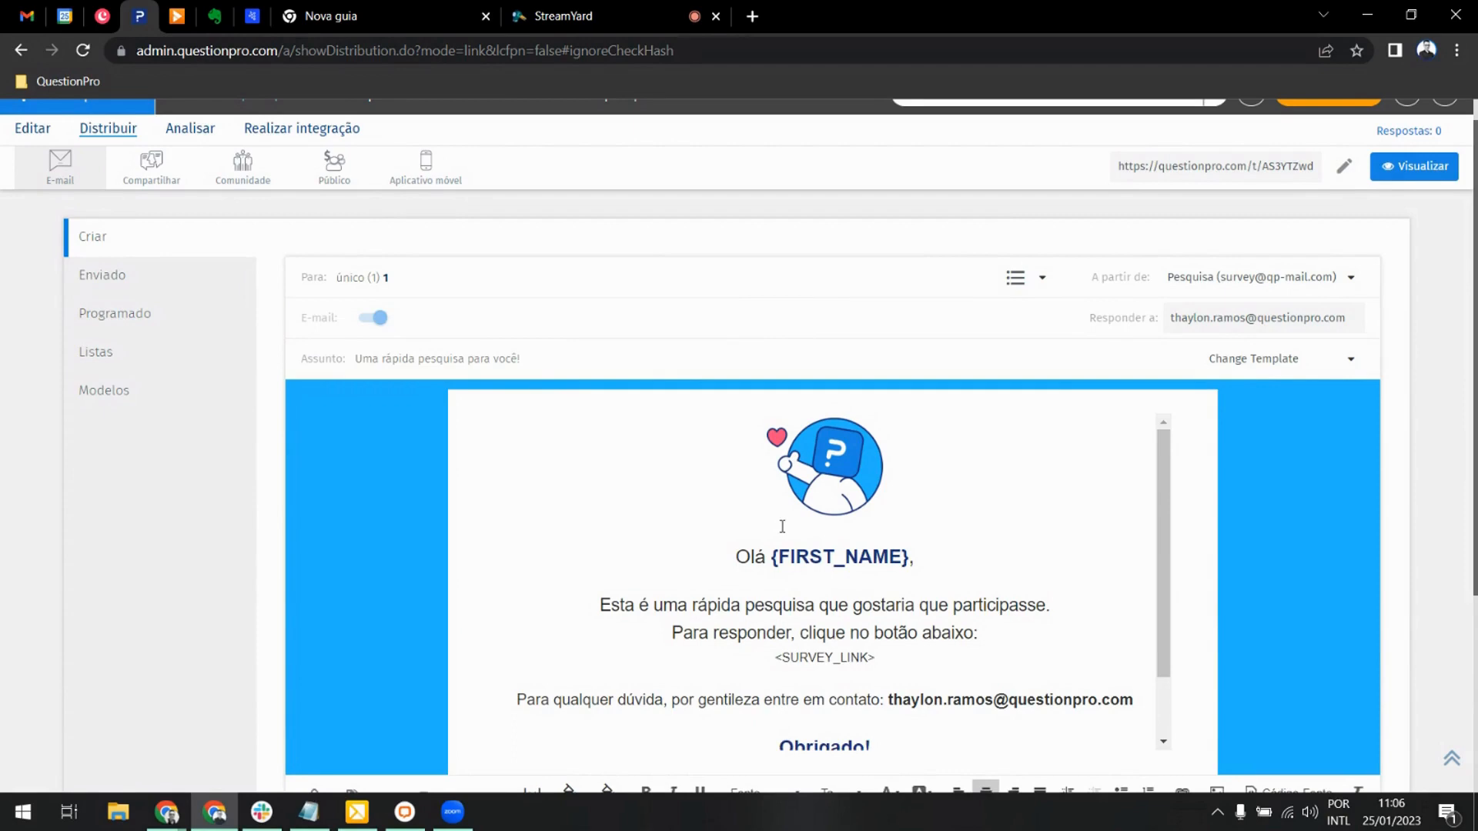
scroll(782, 526, down, 1)
scroll(365, 507, down, 3)
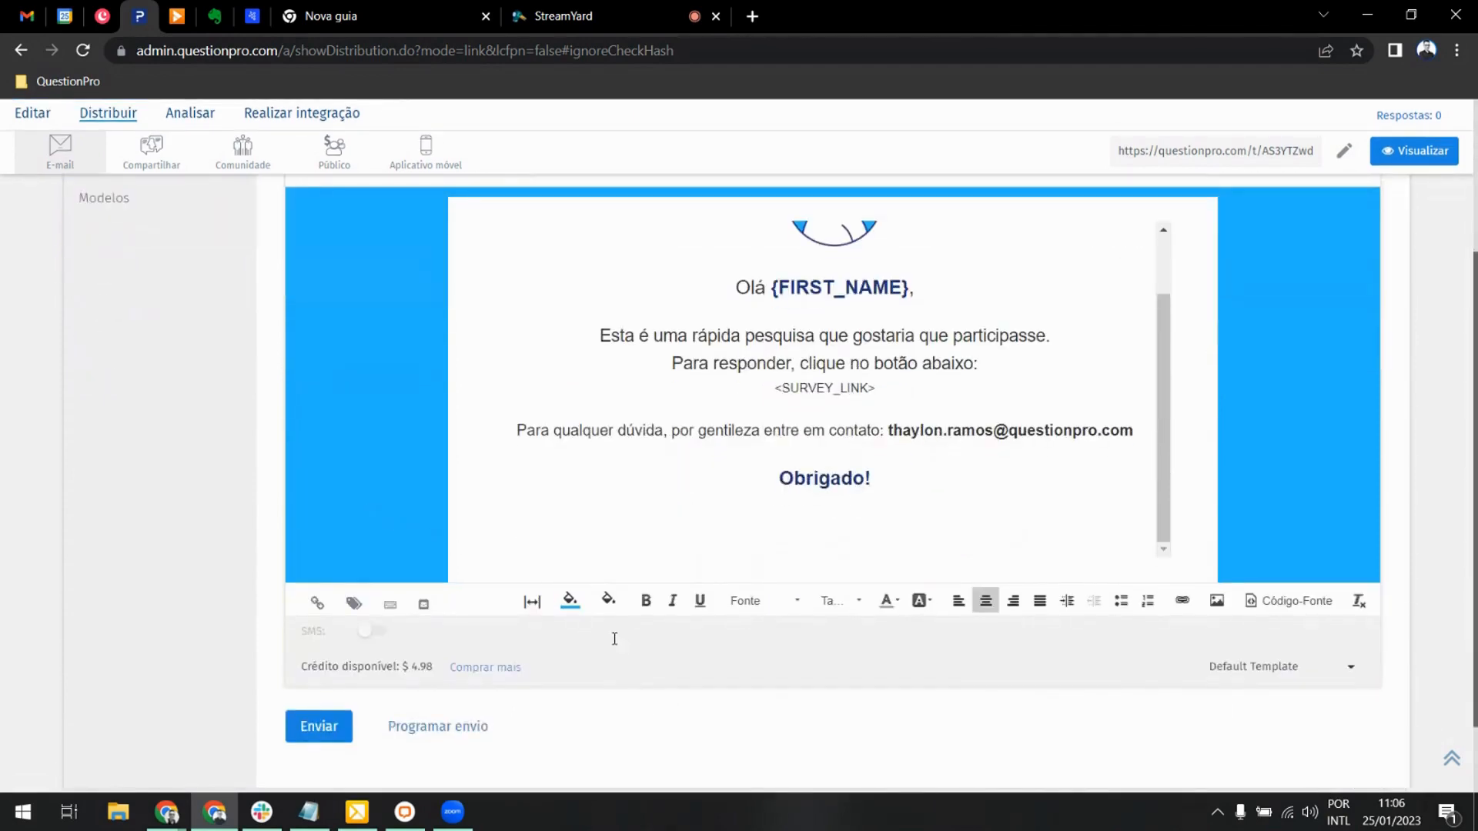
click(340, 736)
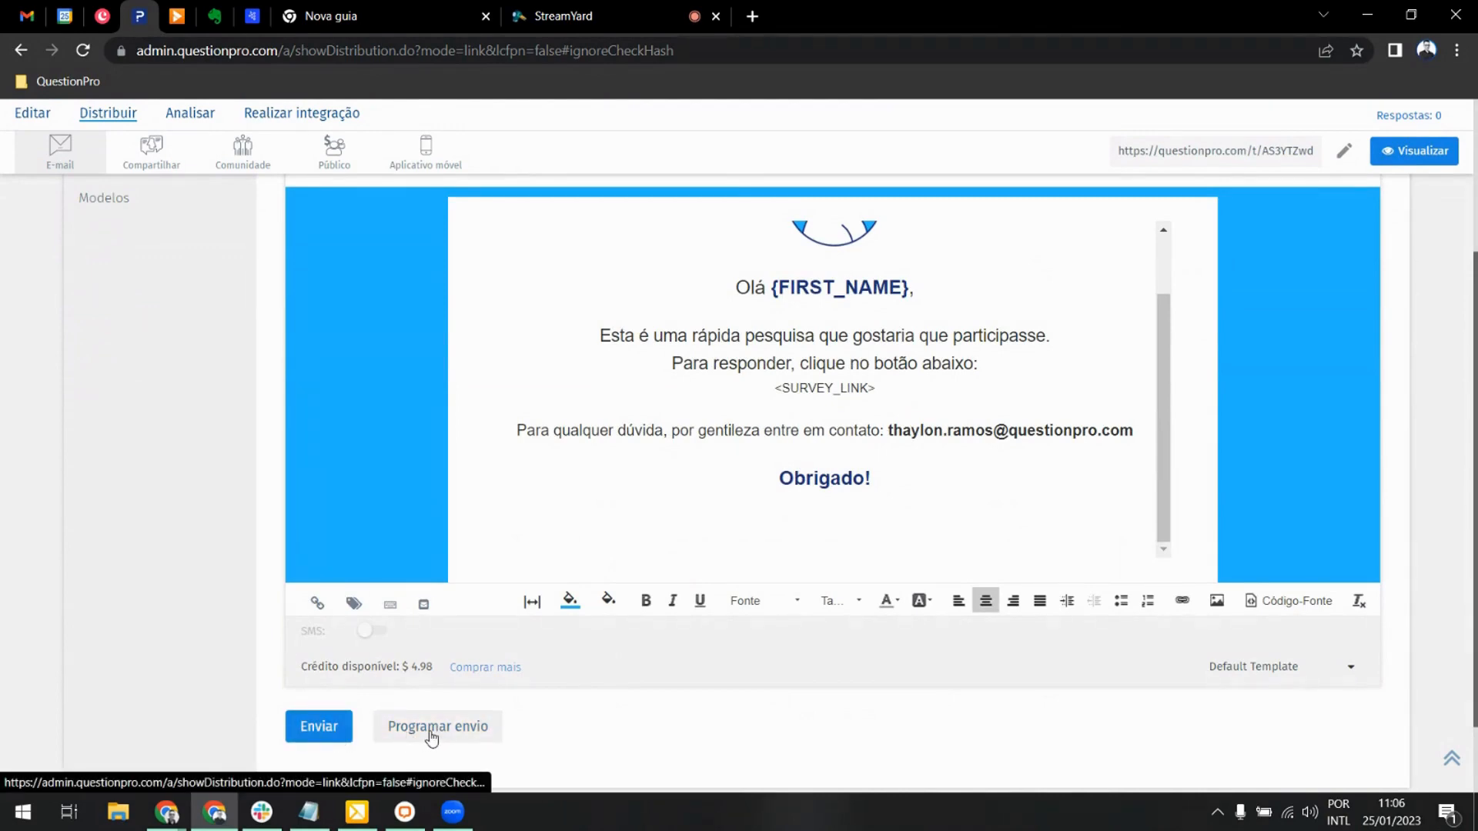
scroll(689, 736, down, 2)
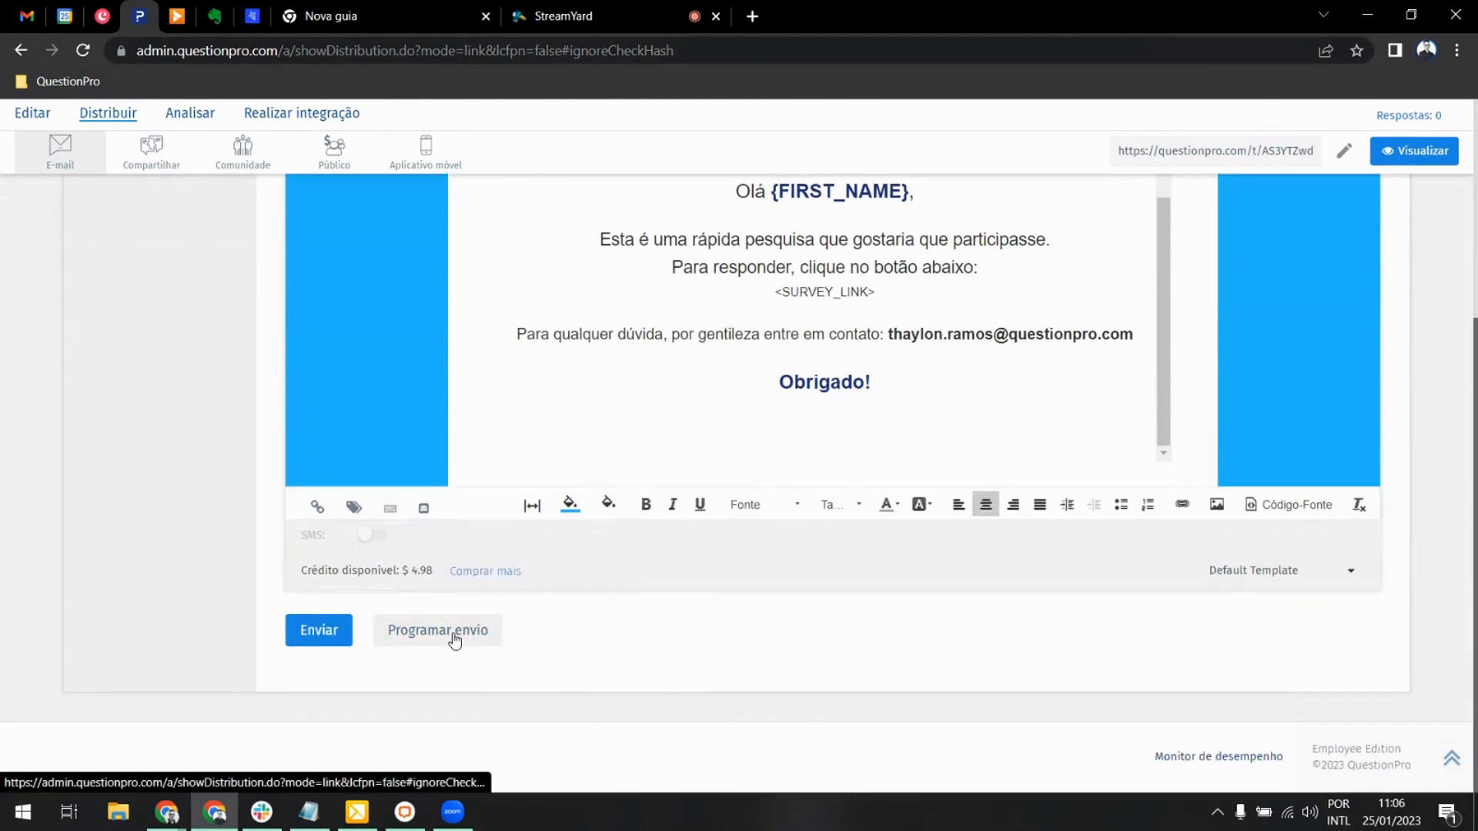
click(459, 645)
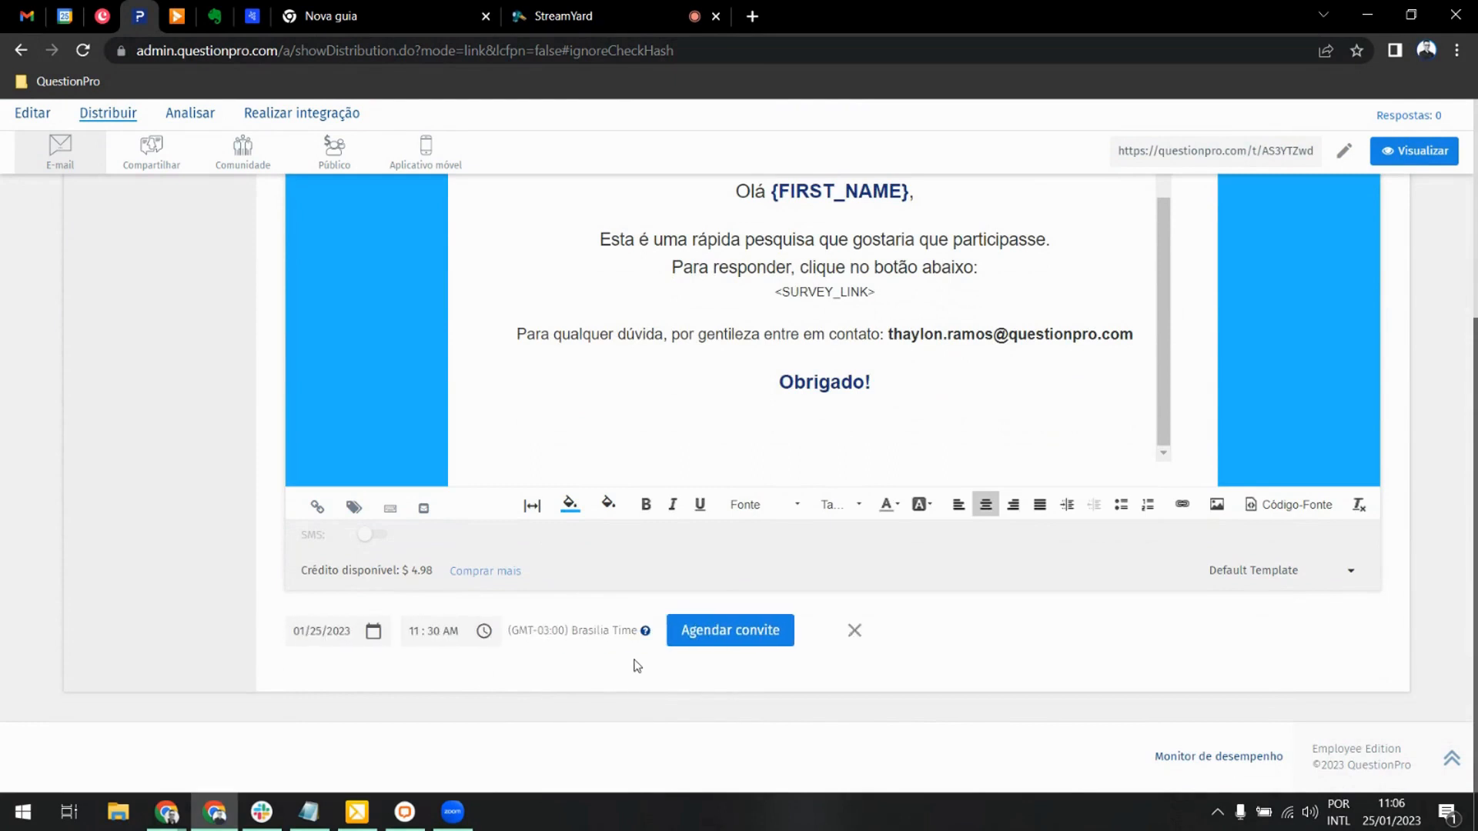
Step: Set the scheduled send date of the invitation to 04/01/2023
click(365, 634)
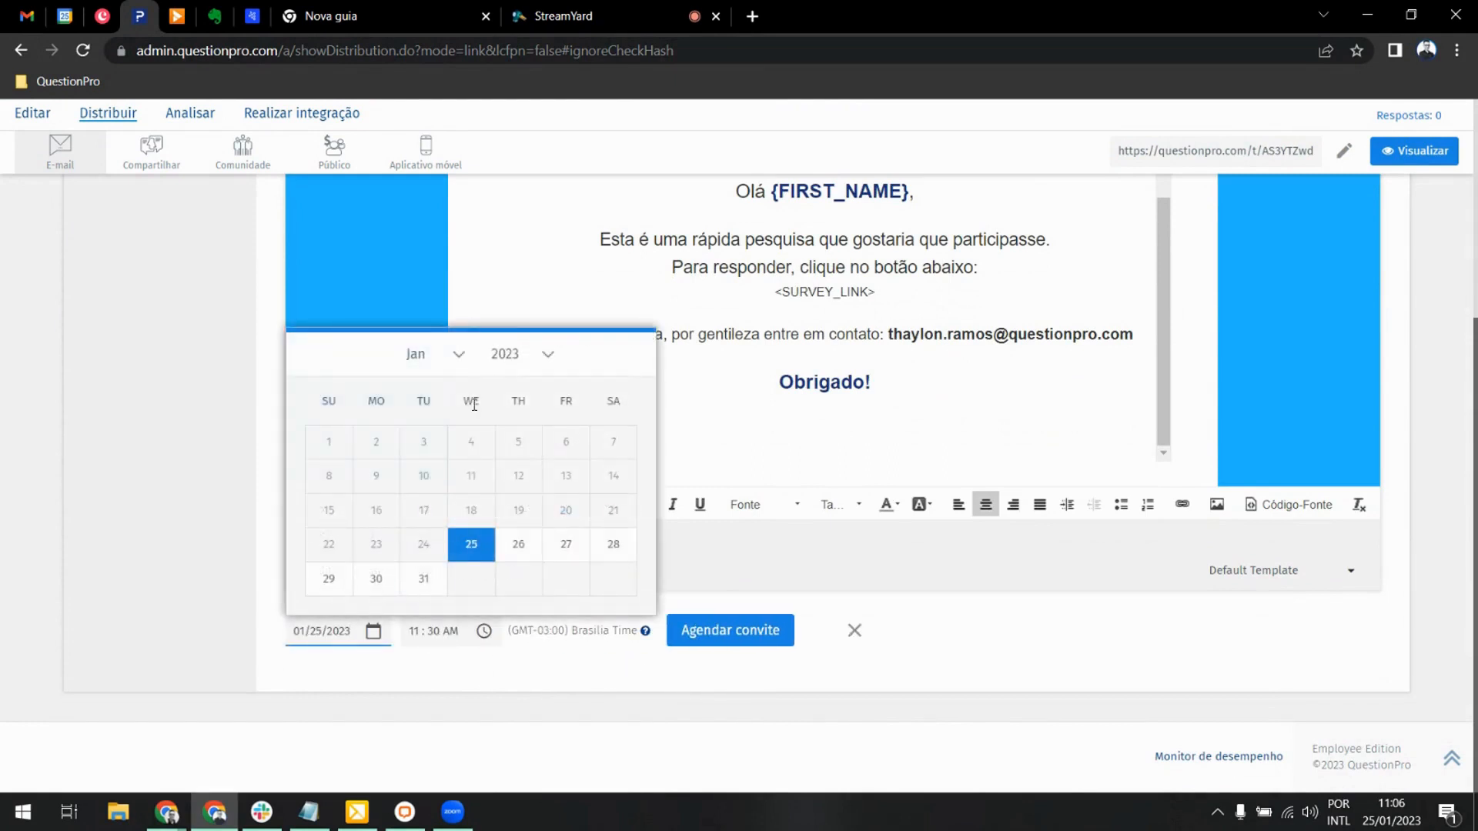
click(423, 582)
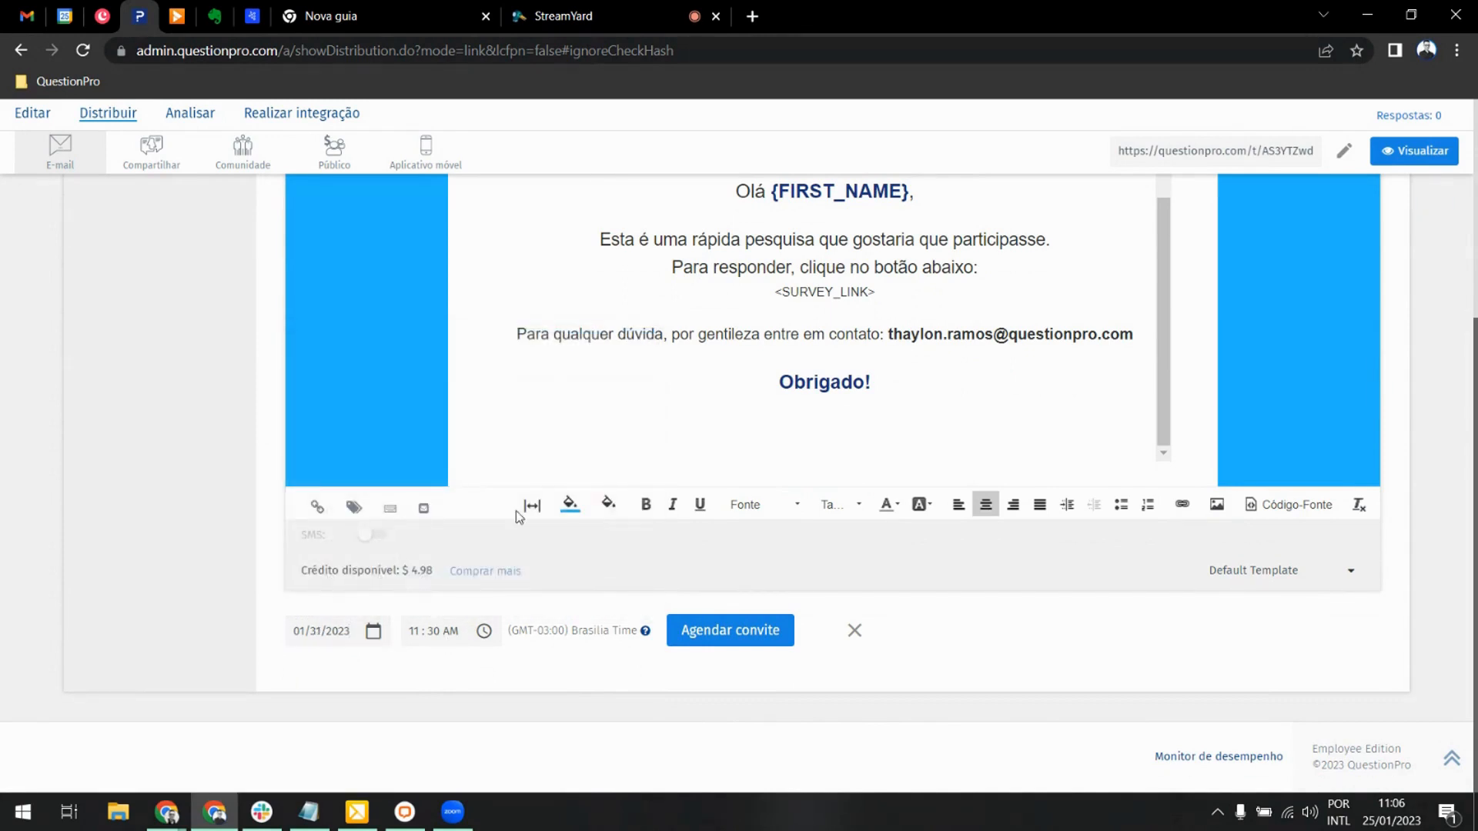
click(340, 630)
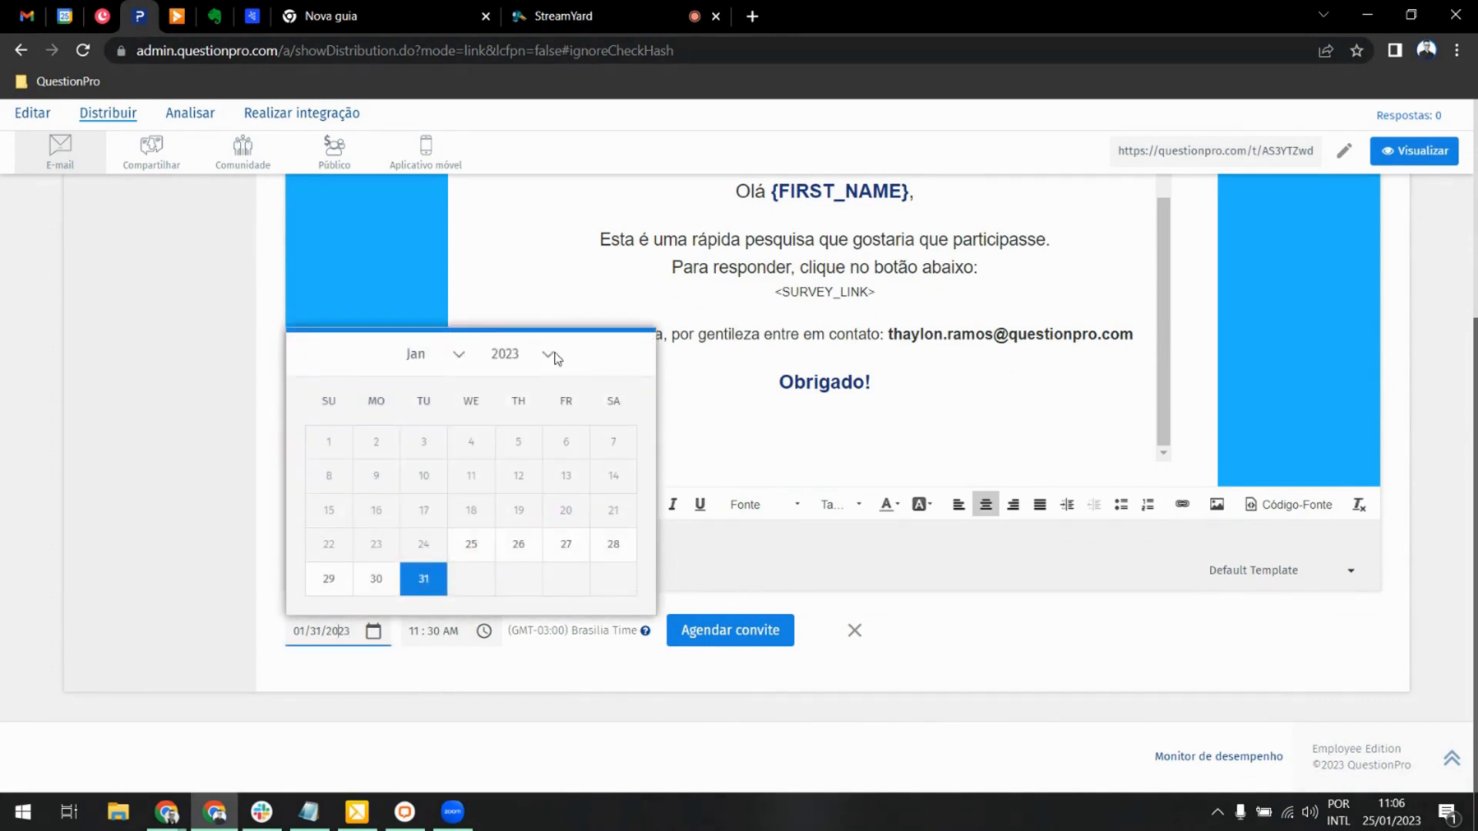
click(429, 356)
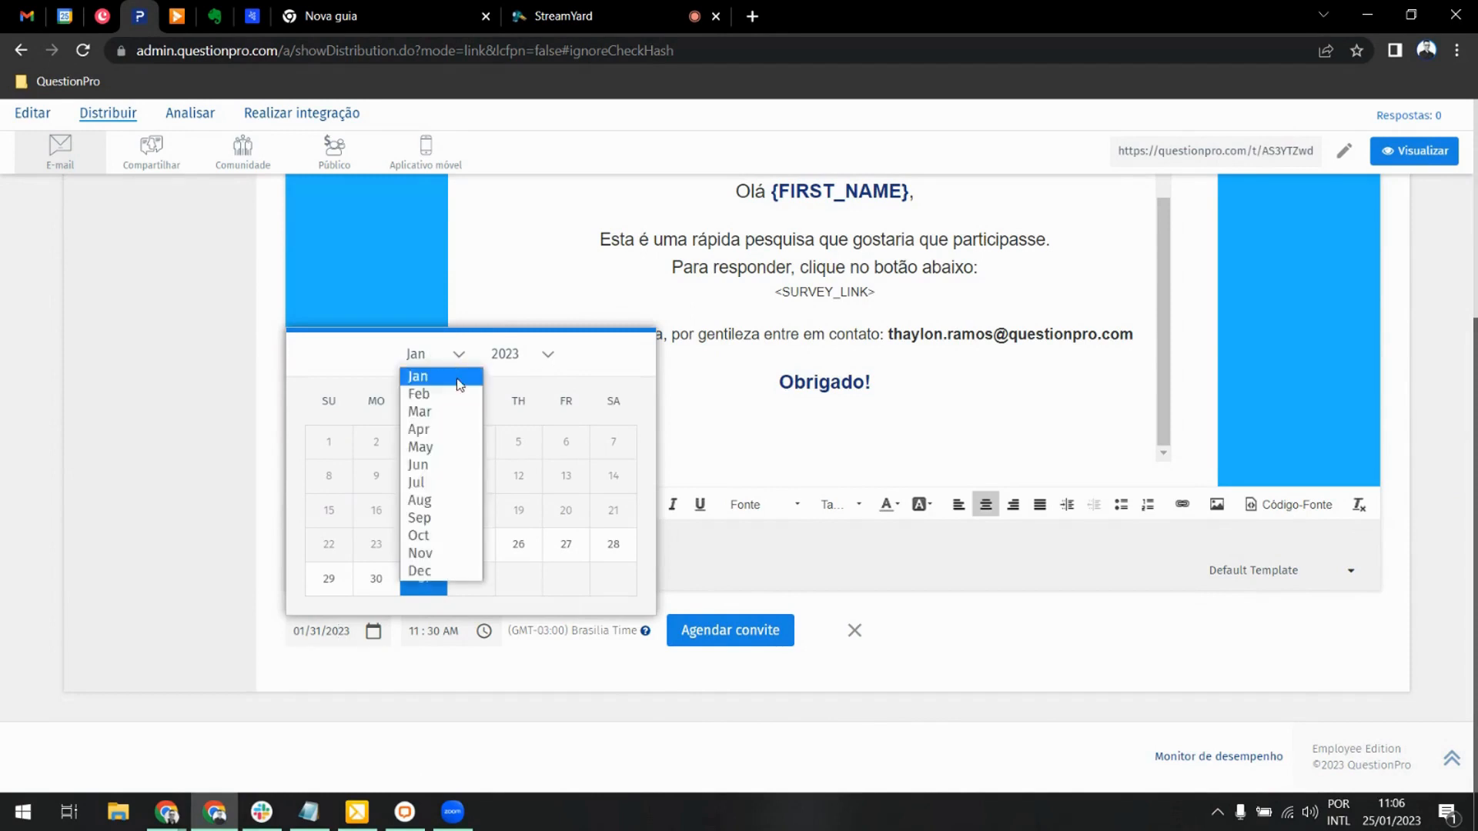
click(429, 428)
click(608, 441)
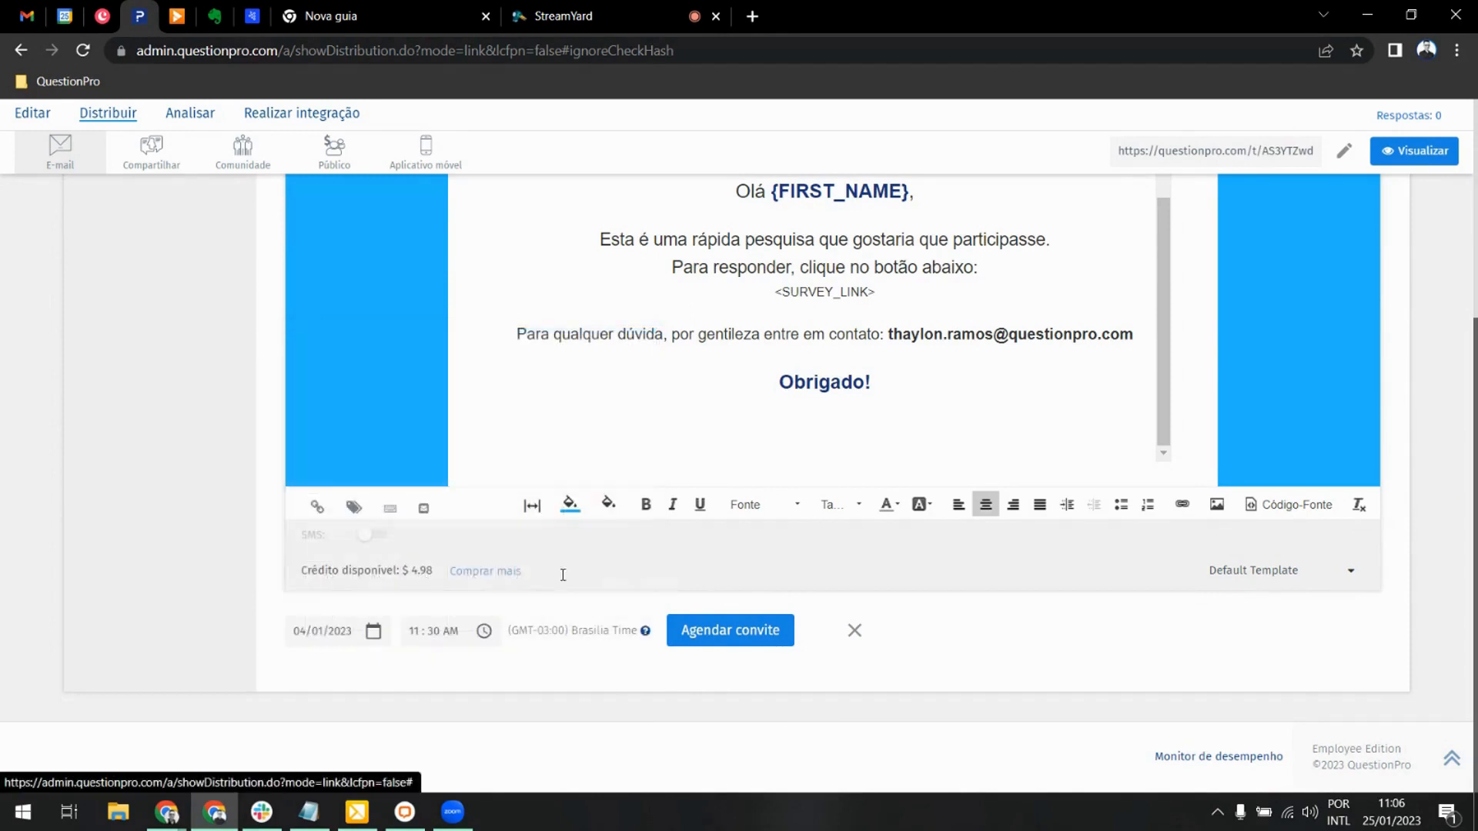
Step: Inspect the scheduled send time and the time zone it is based on
click(463, 630)
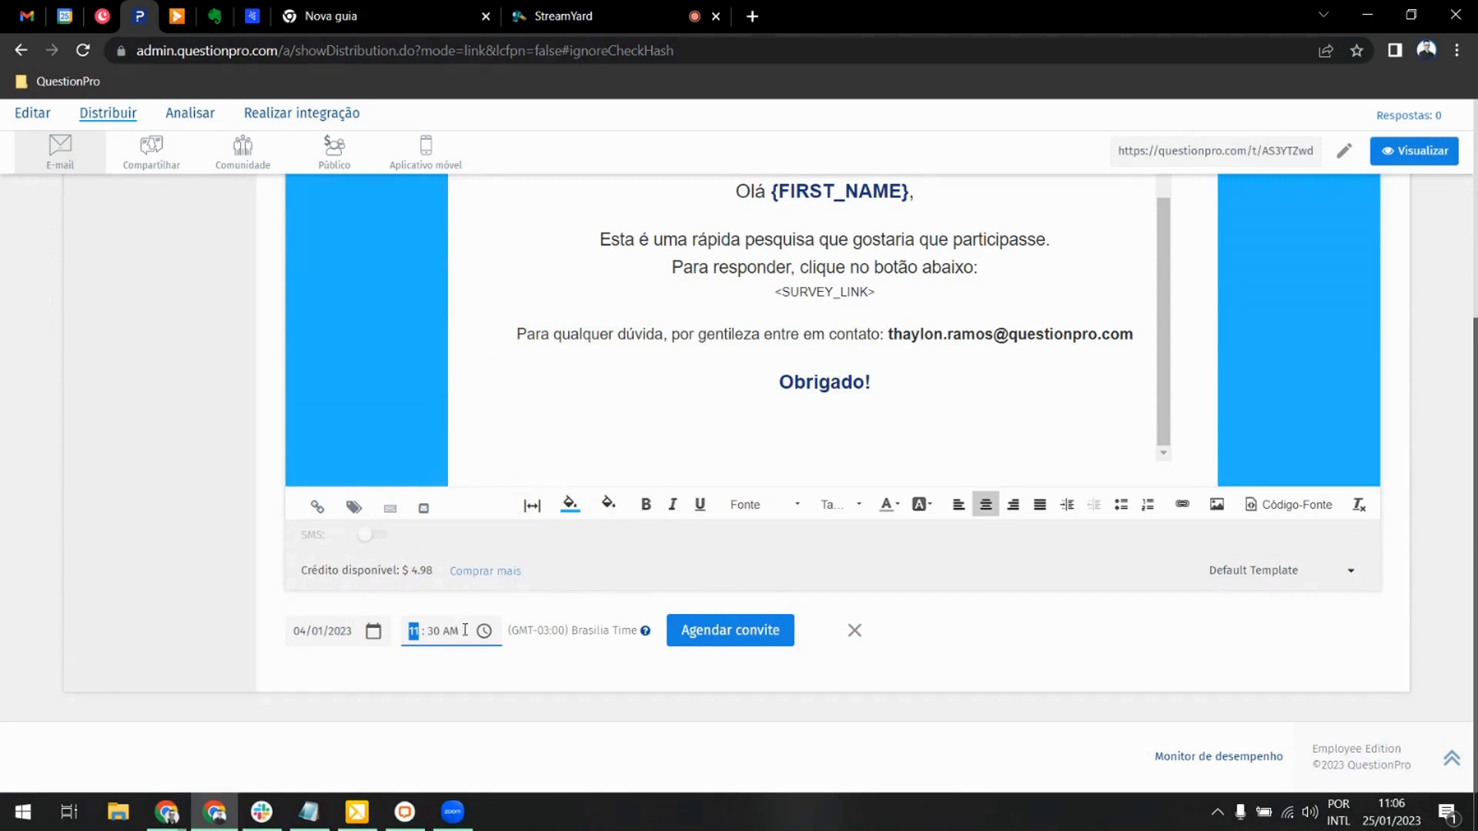
click(588, 677)
drag(513, 633, 640, 630)
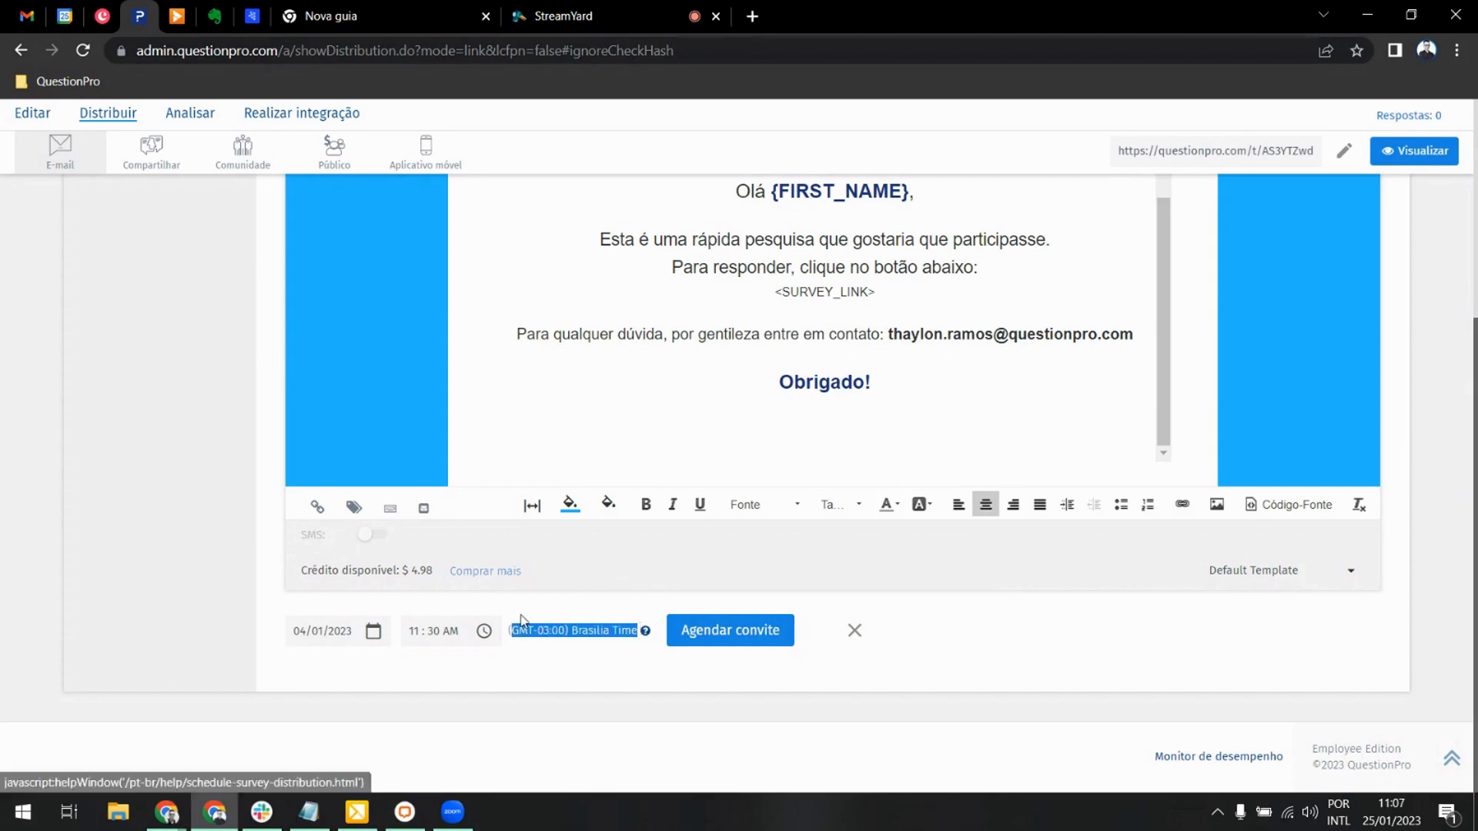
Step: Look through the account menu options, close them, and schedule the invitation with the chosen date, time and time zone
click(586, 671)
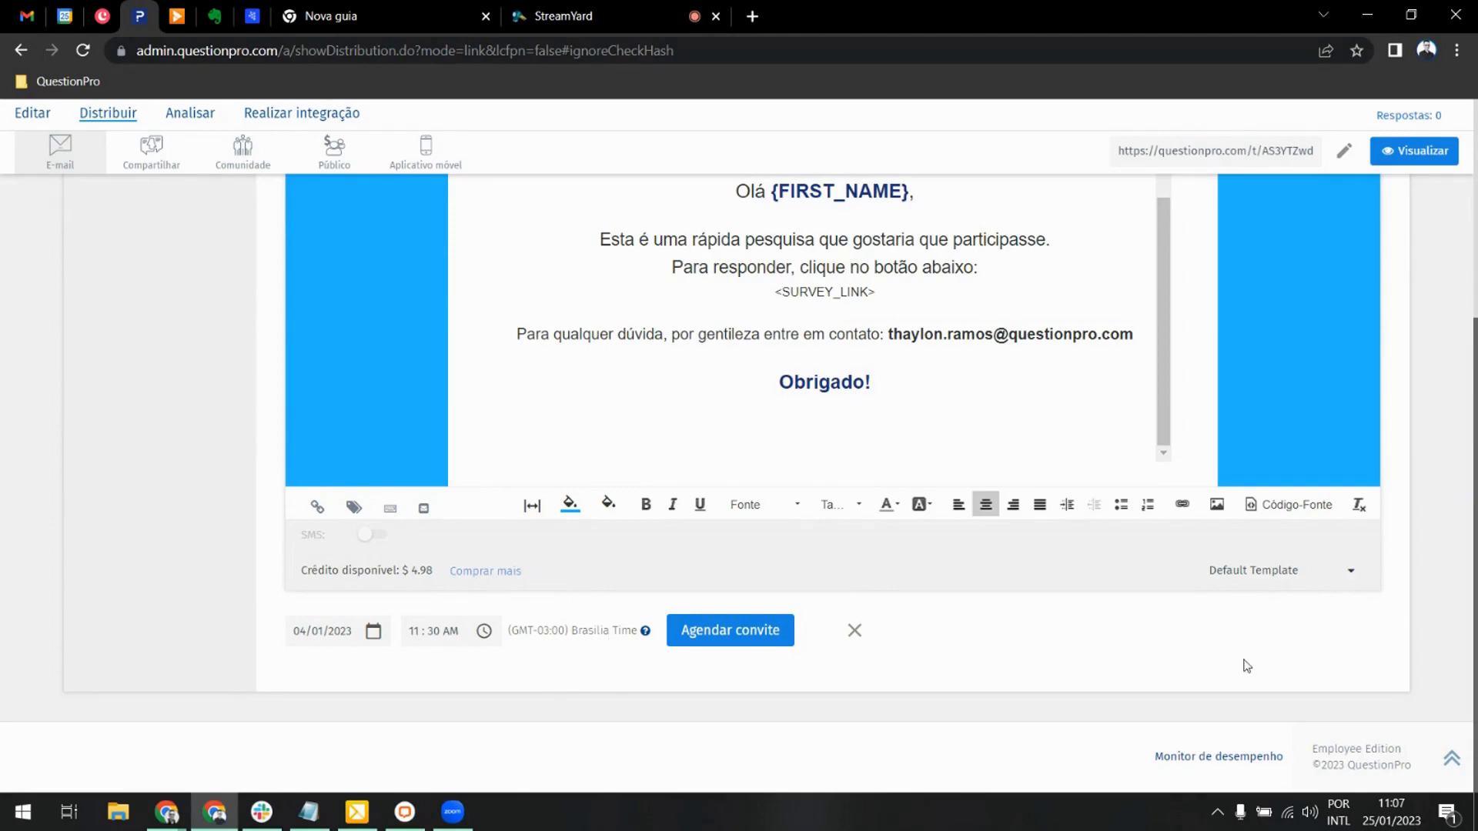
scroll(1255, 658, up, 5)
click(1443, 133)
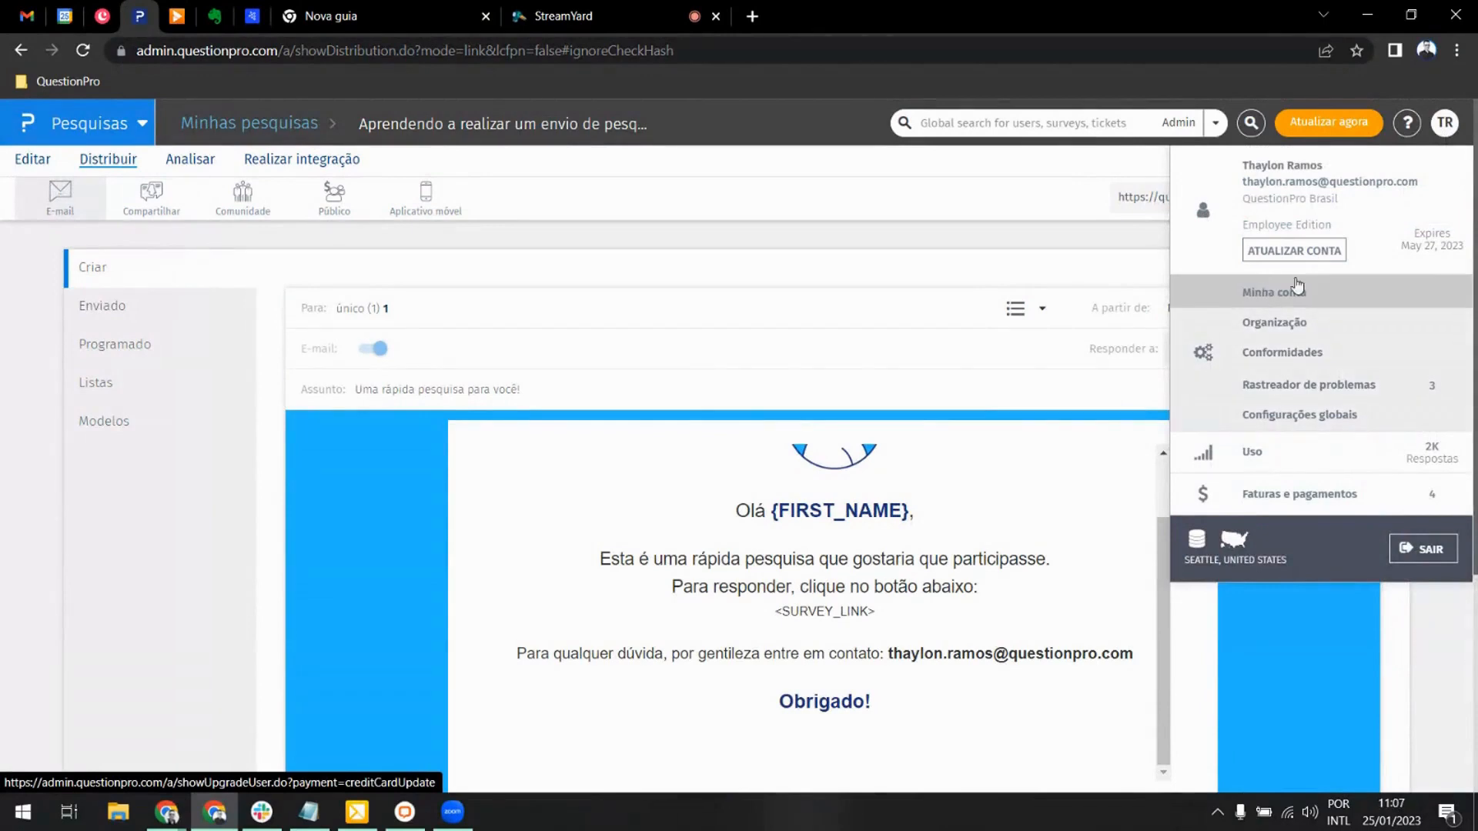
click(1446, 126)
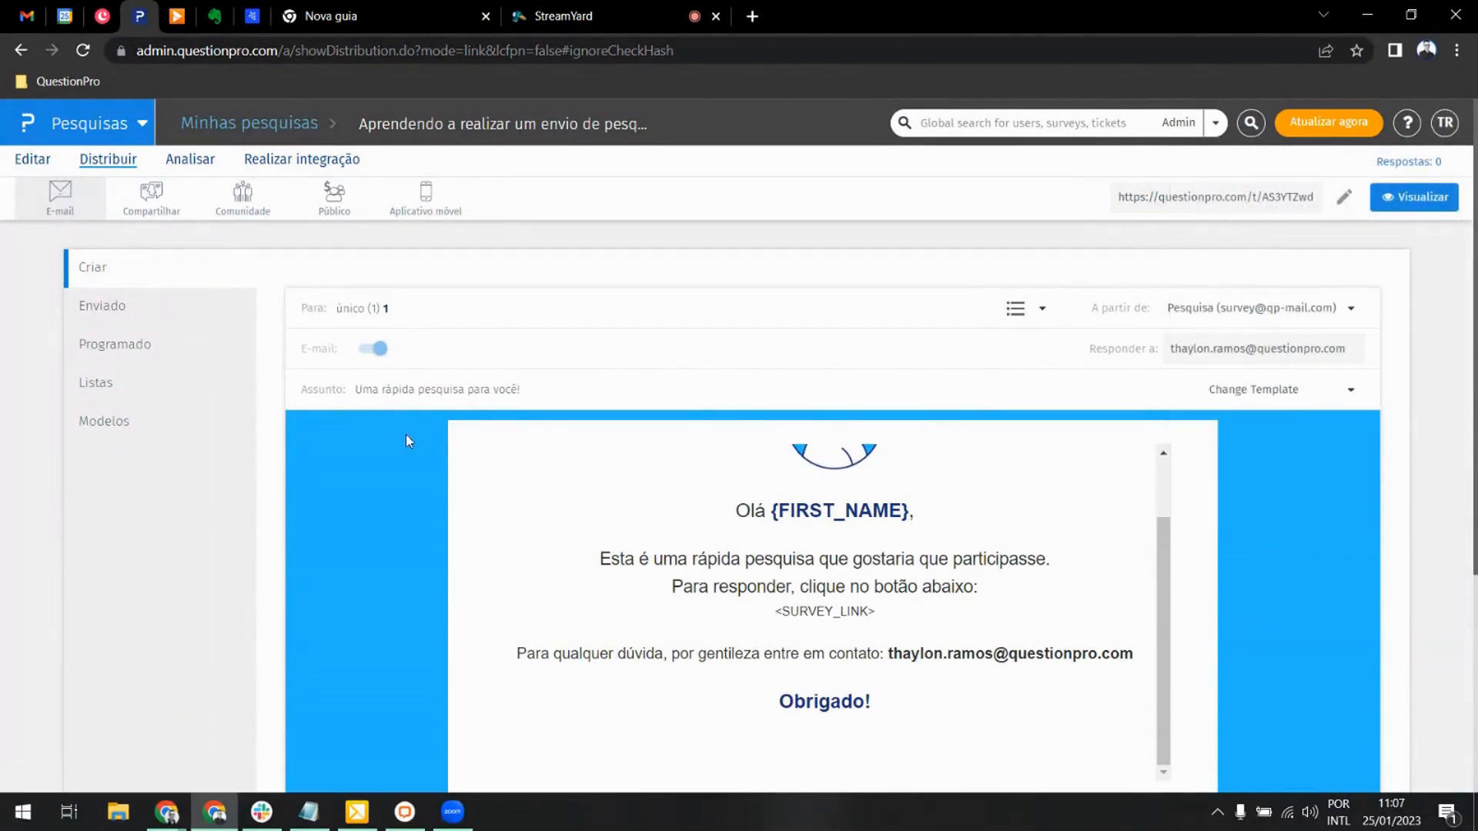
scroll(406, 442, down, 4)
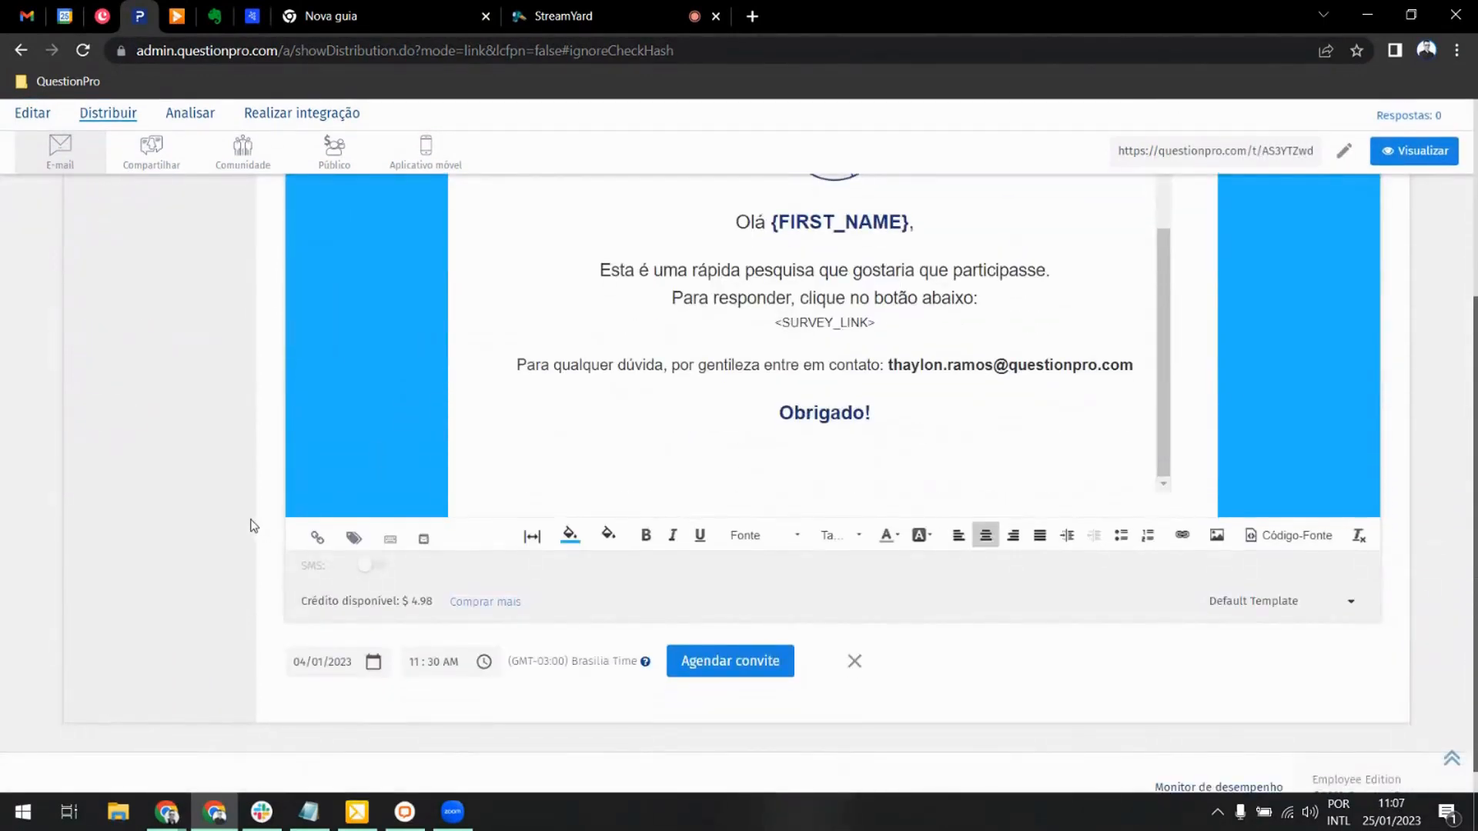
click(730, 664)
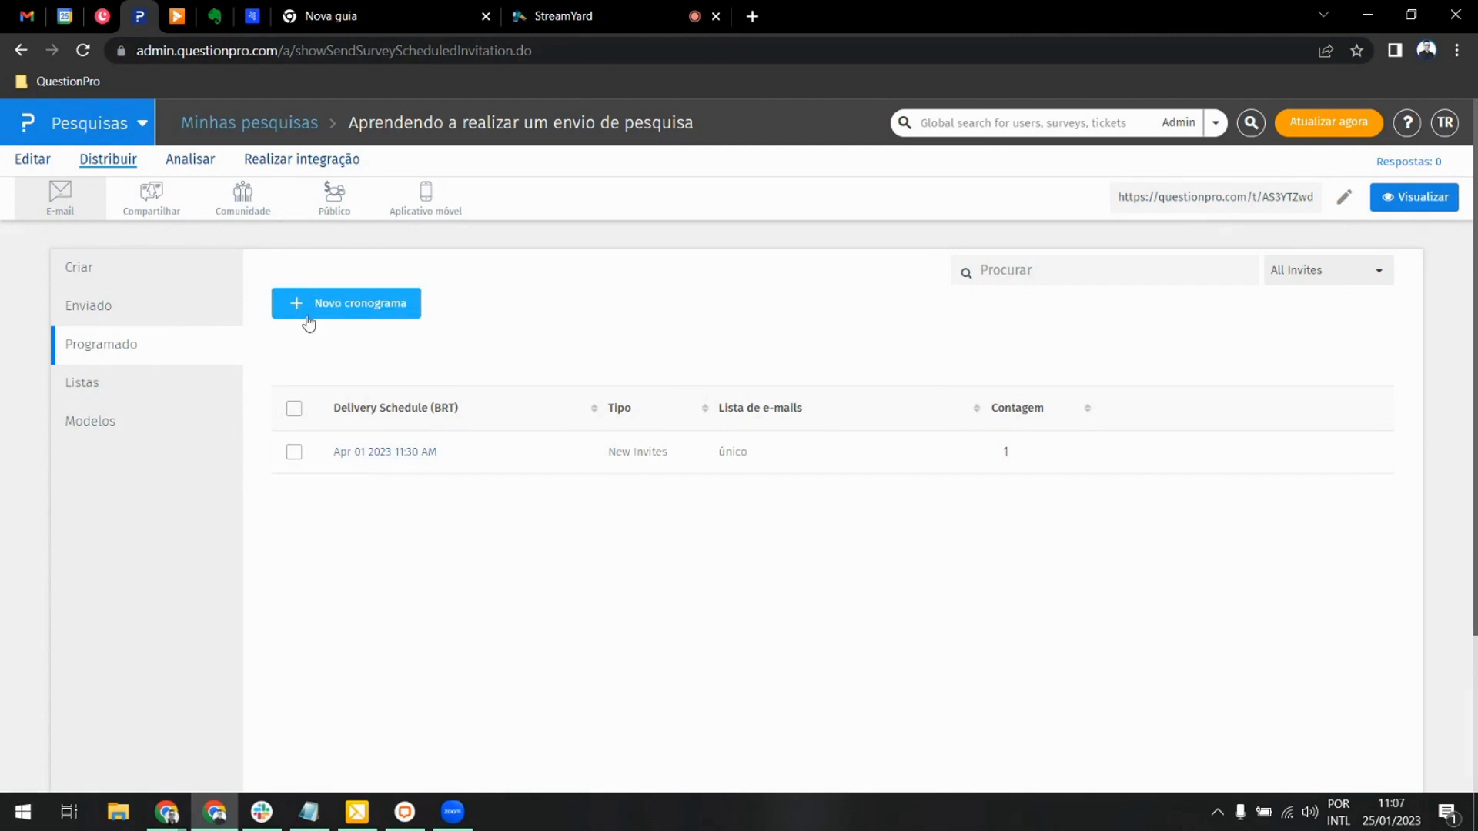
Step: Start a new email invitation and select the global list "único" as its recipients
click(144, 276)
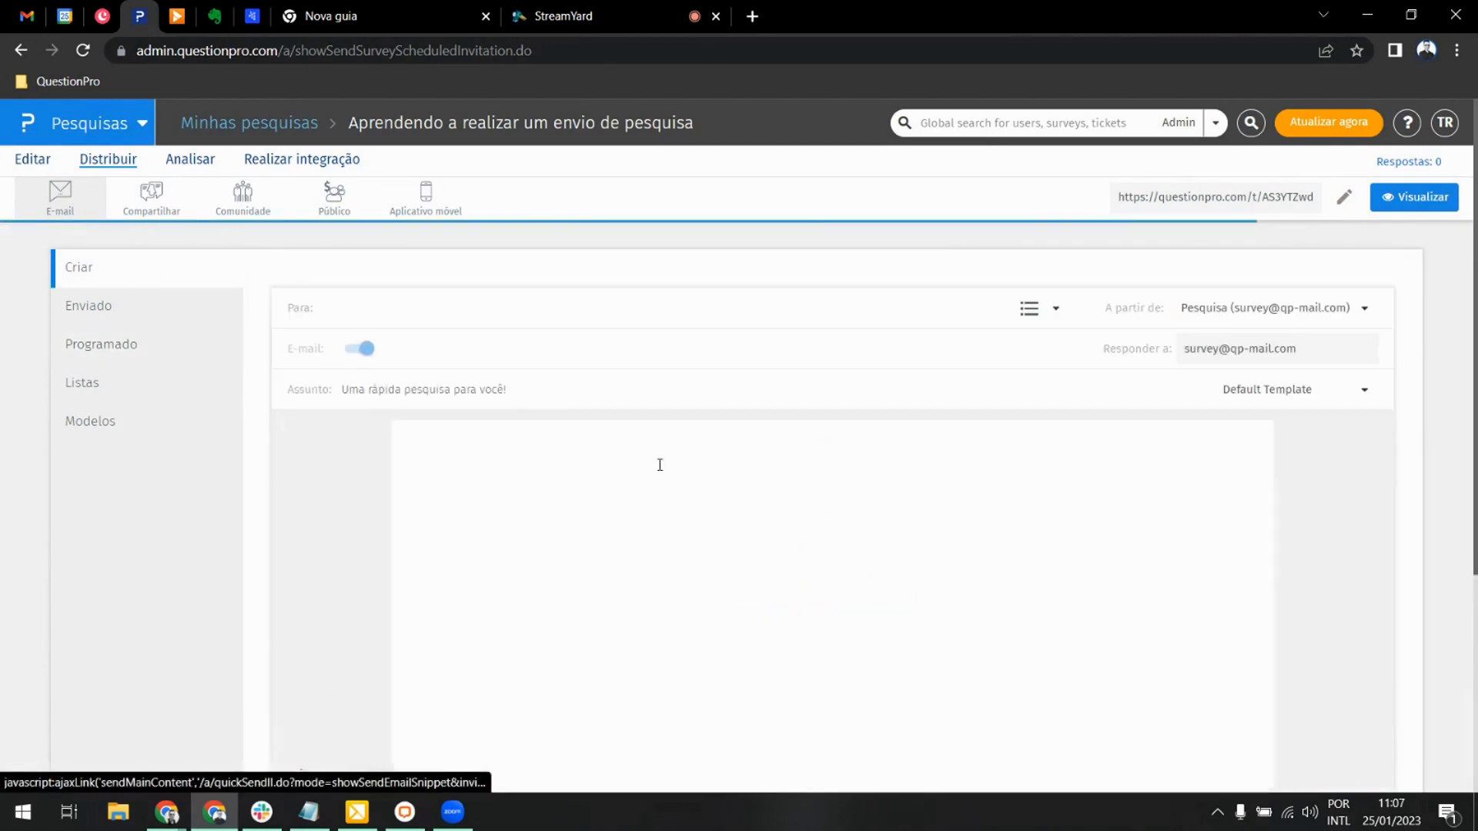
click(1051, 310)
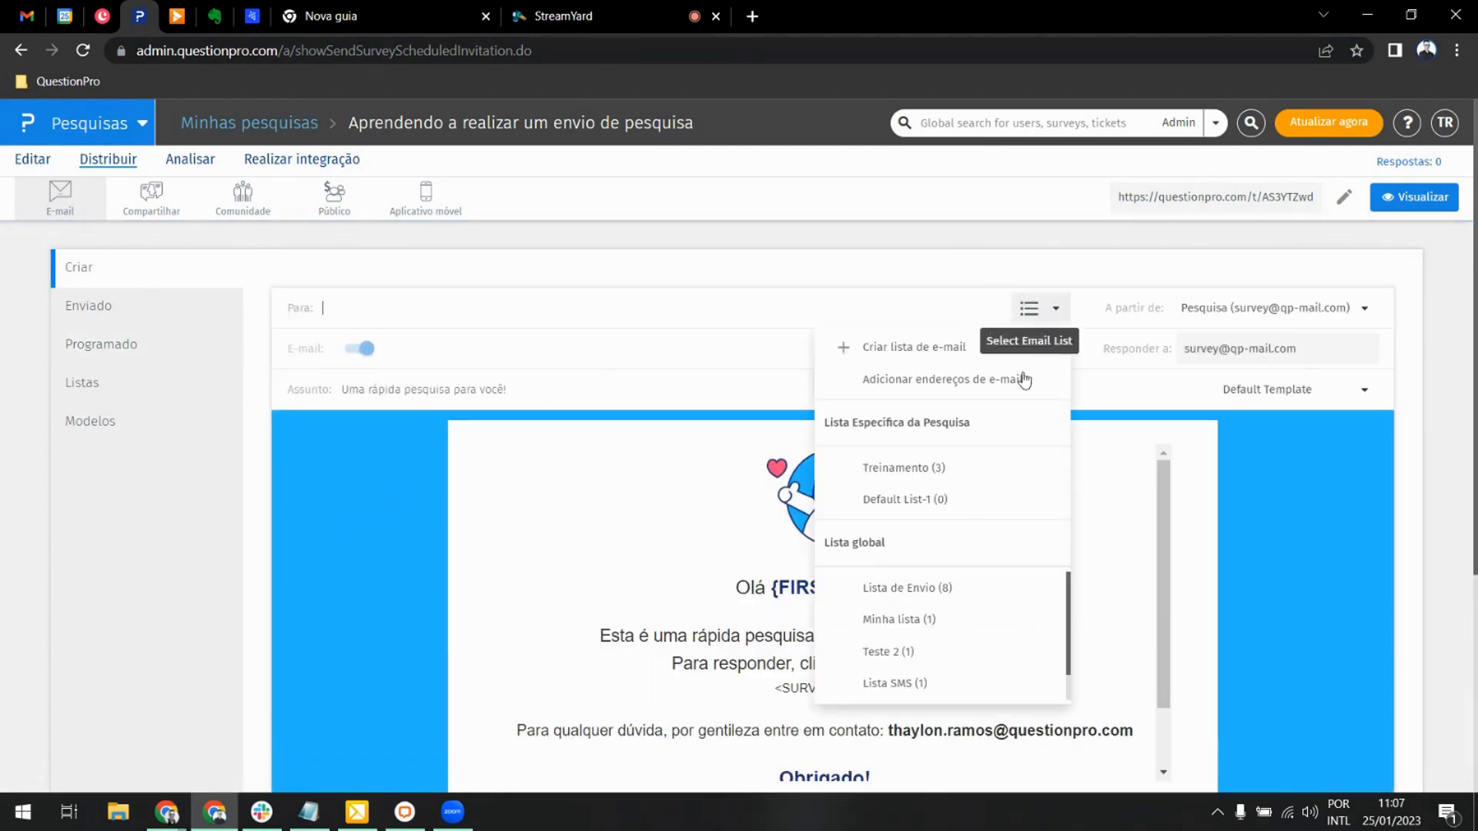
scroll(956, 538, down, 2)
scroll(973, 409, down, 1)
click(895, 488)
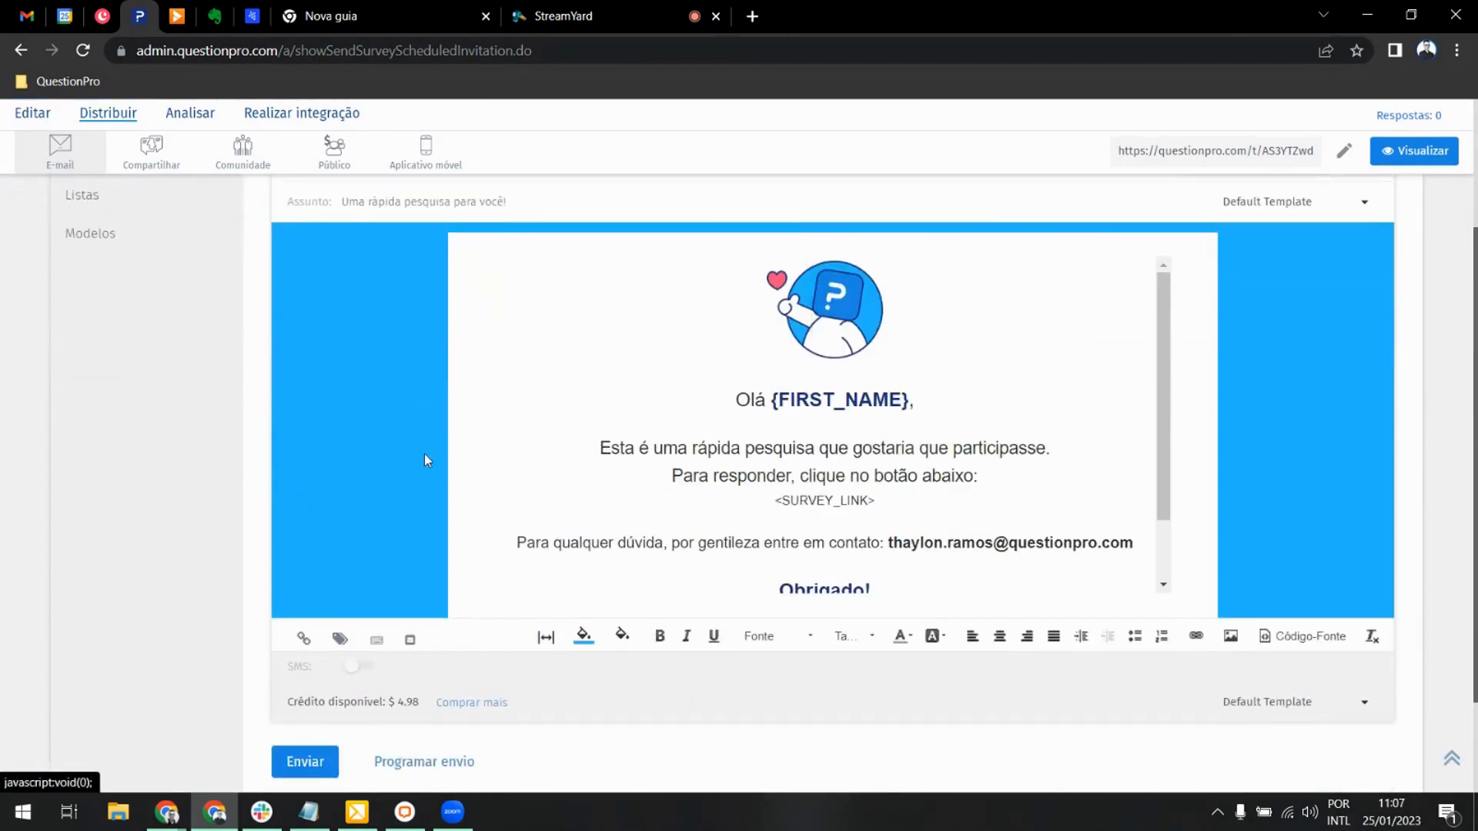
scroll(340, 473, up, 2)
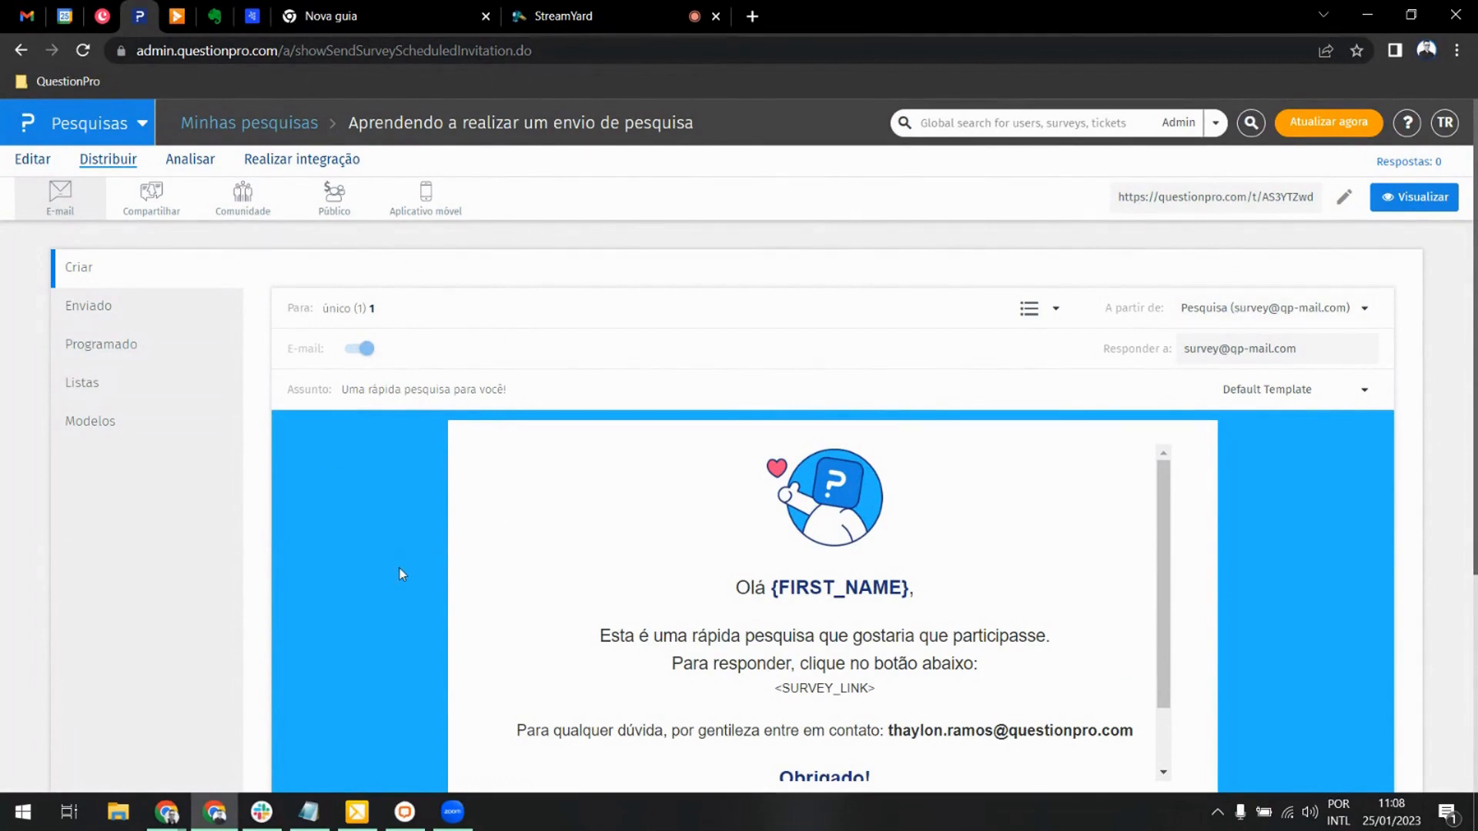
Step: Change the sender from the default survey address to the personal company address, and enter the same address as the reply-to email
click(1296, 321)
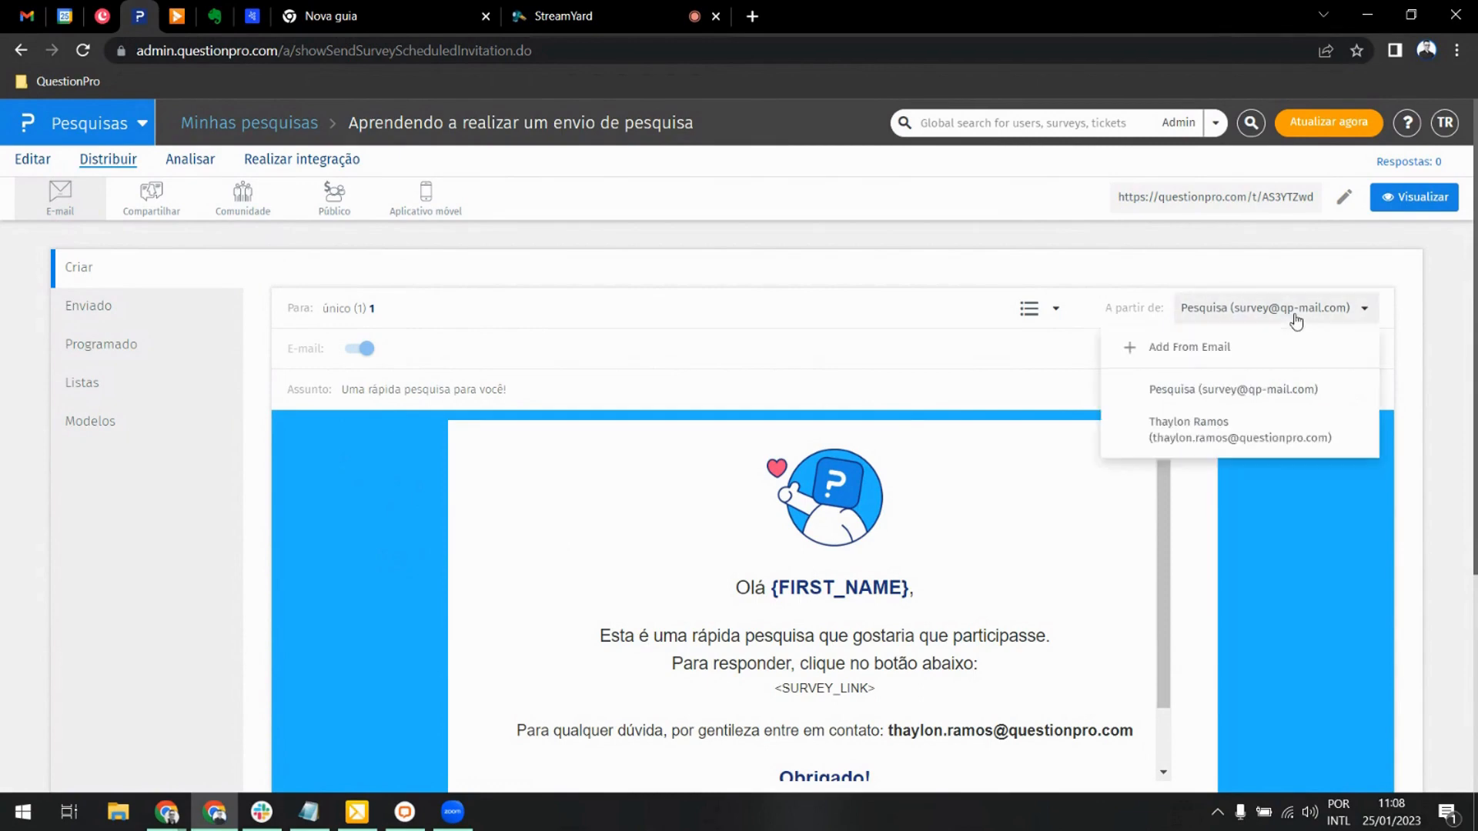
click(1190, 425)
drag(1322, 348, 1176, 353)
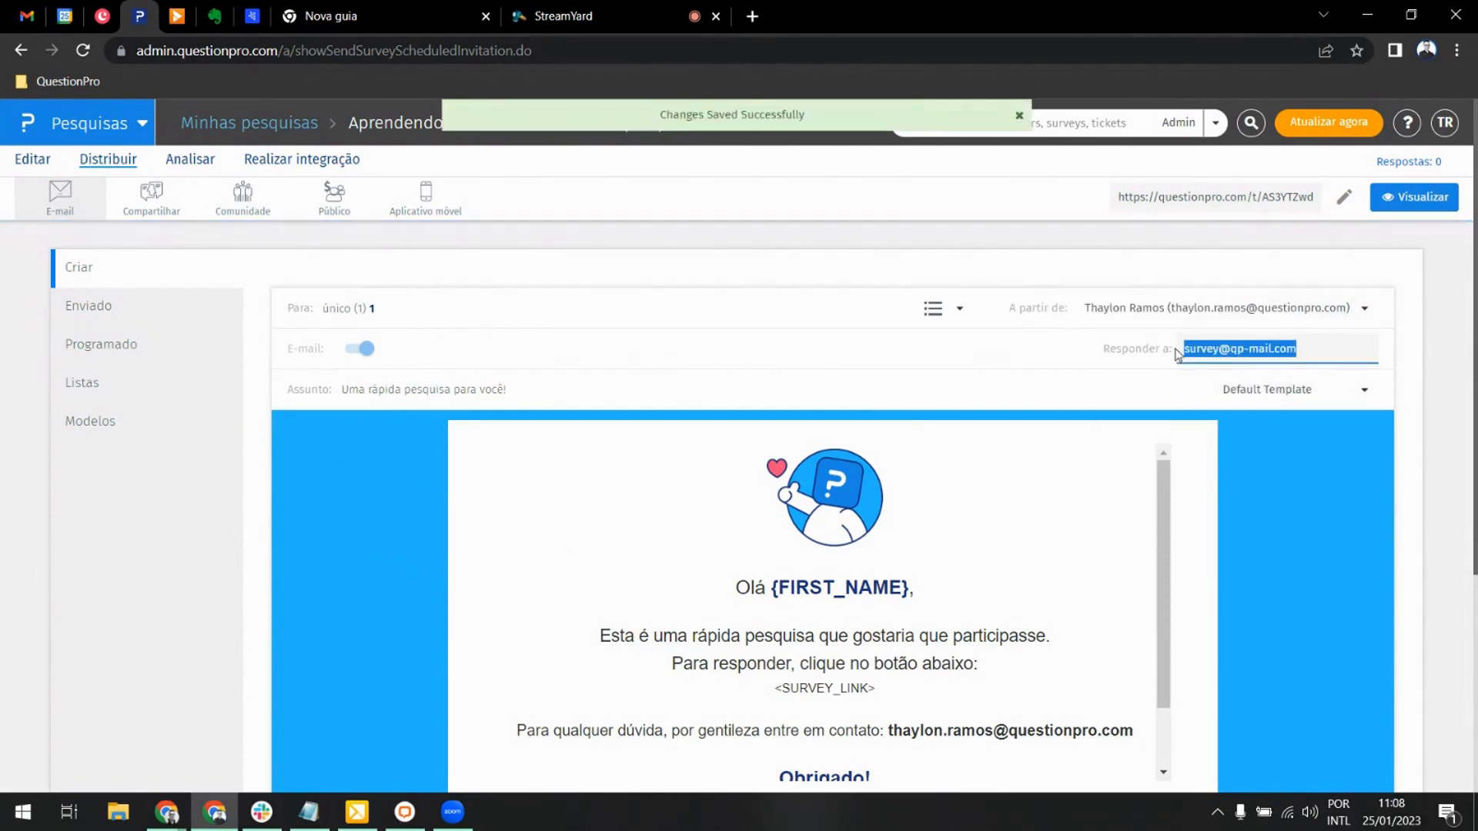
text(thay)
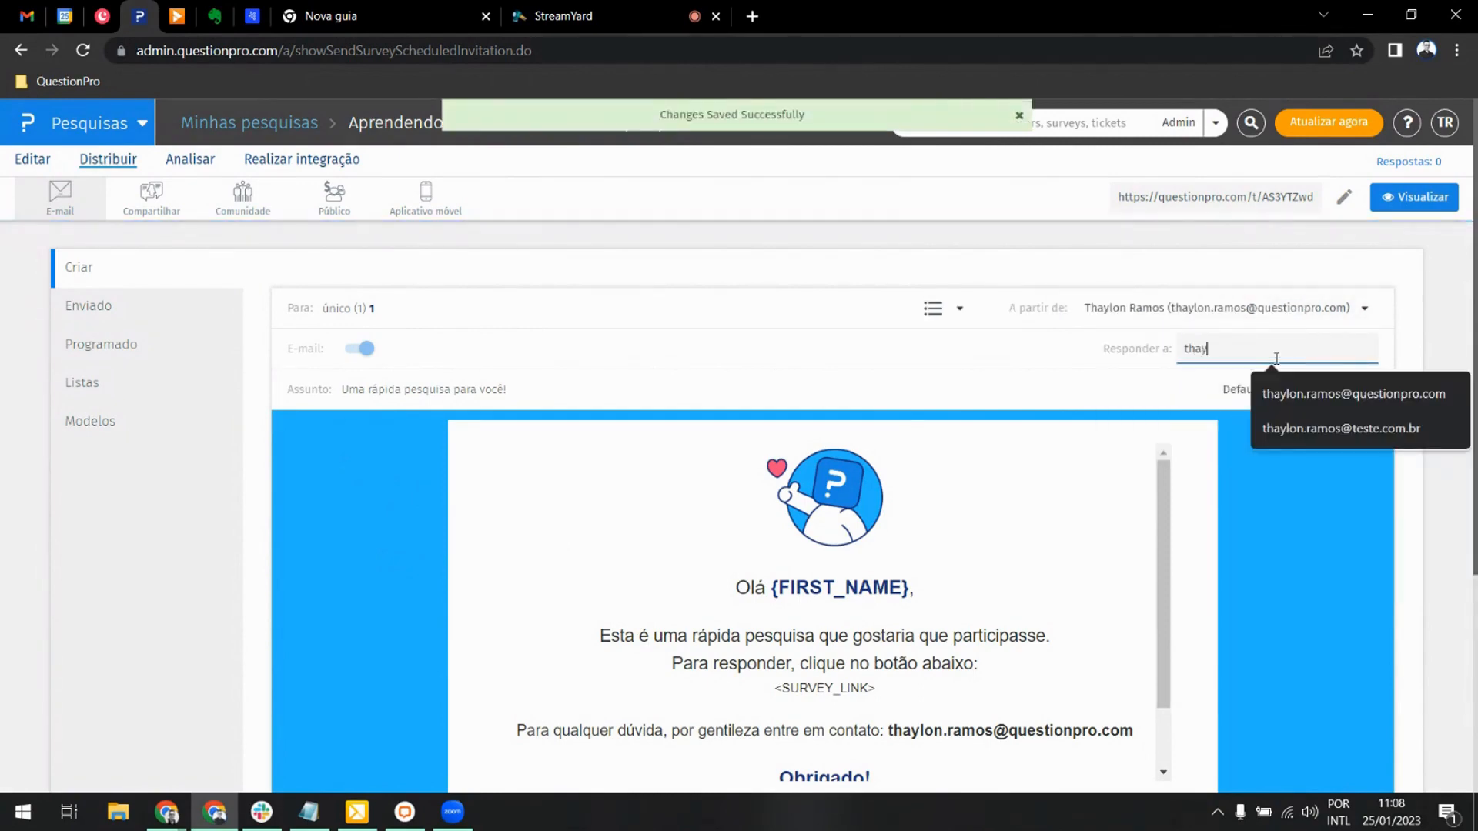
click(1331, 393)
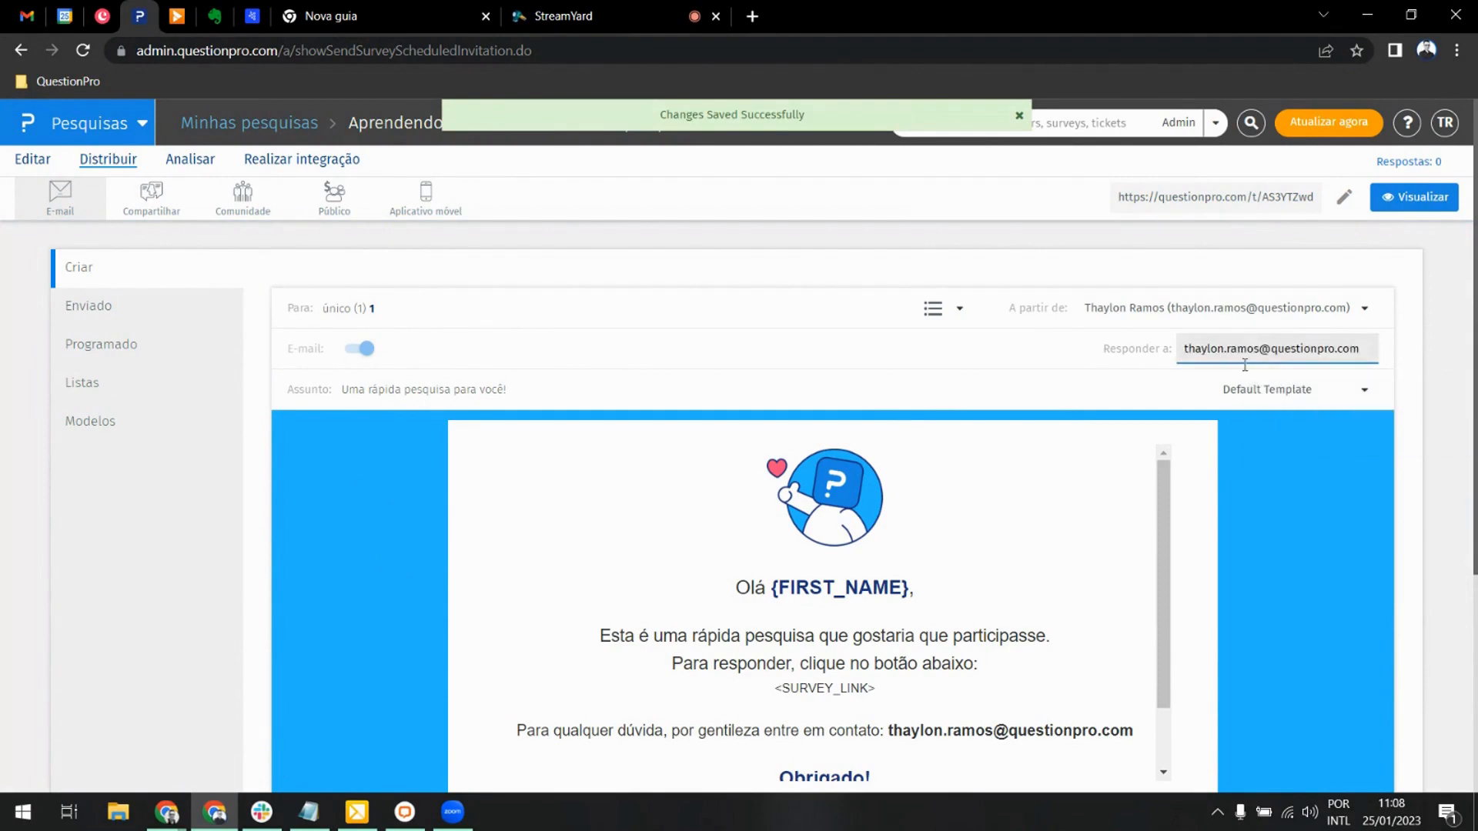
Step: Send the survey invitation immediately and dismiss the sending progress notification
scroll(1000, 376, down, 1)
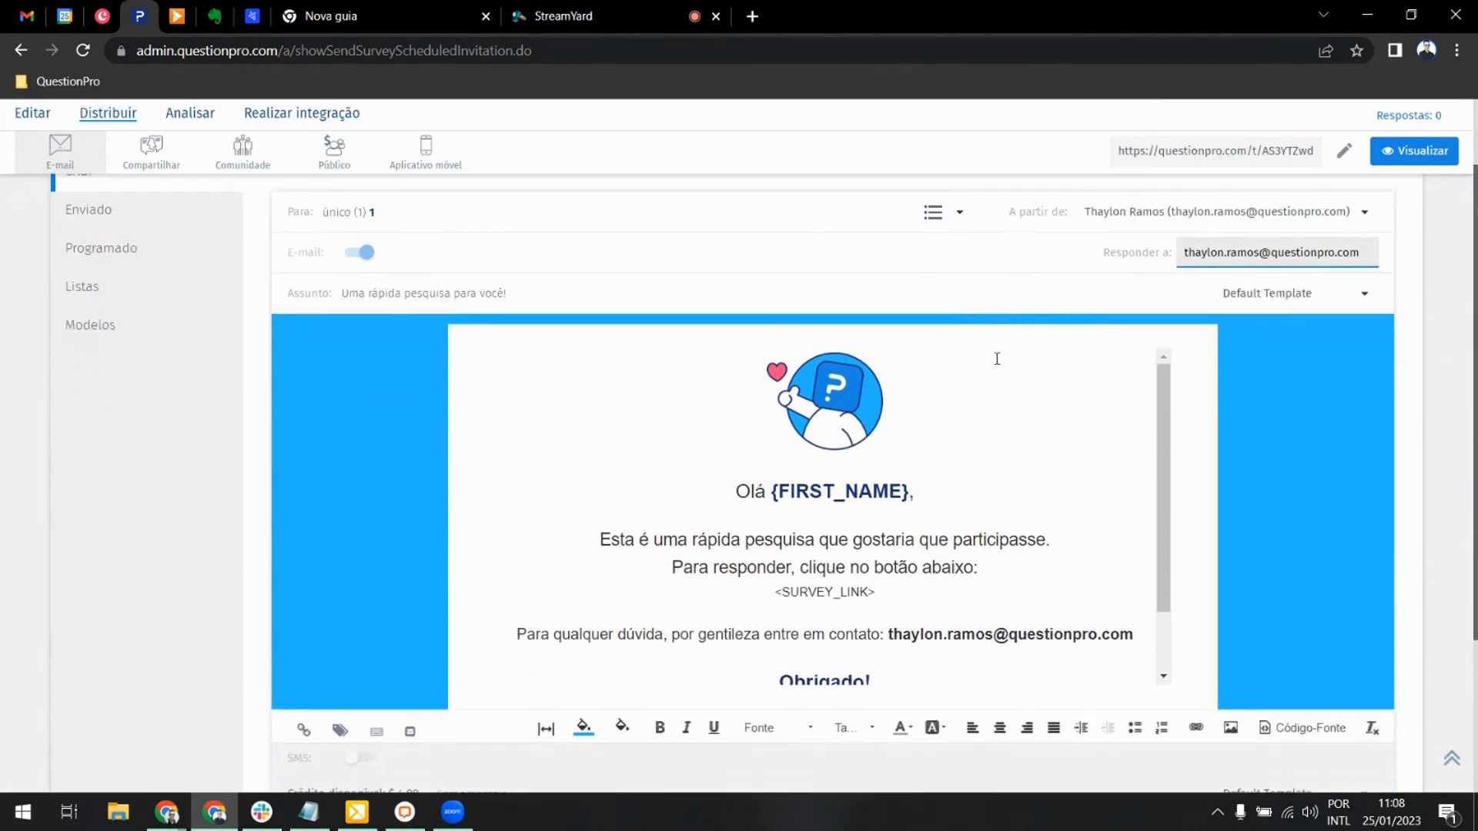
scroll(996, 358, down, 3)
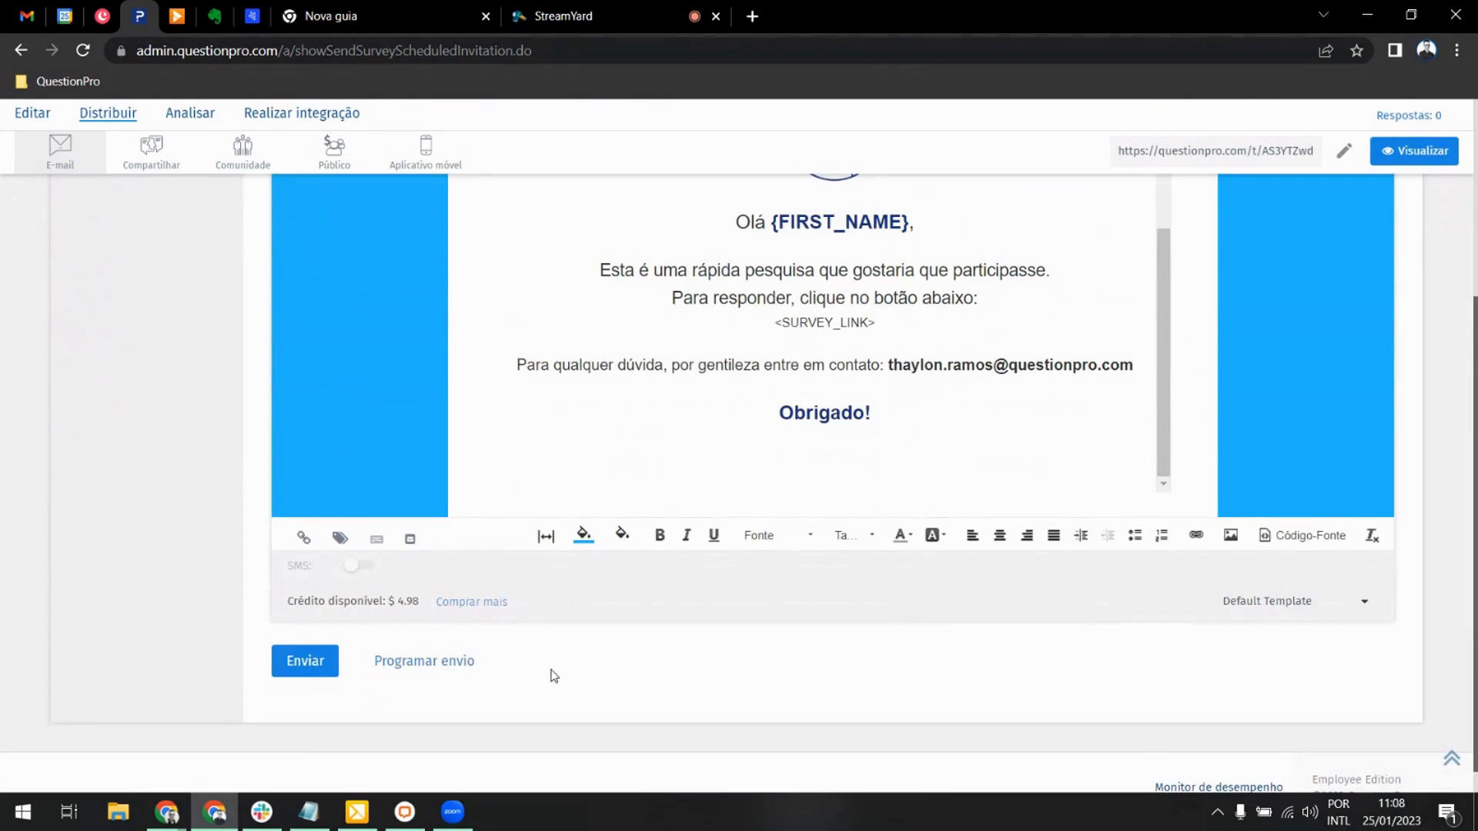
click(302, 661)
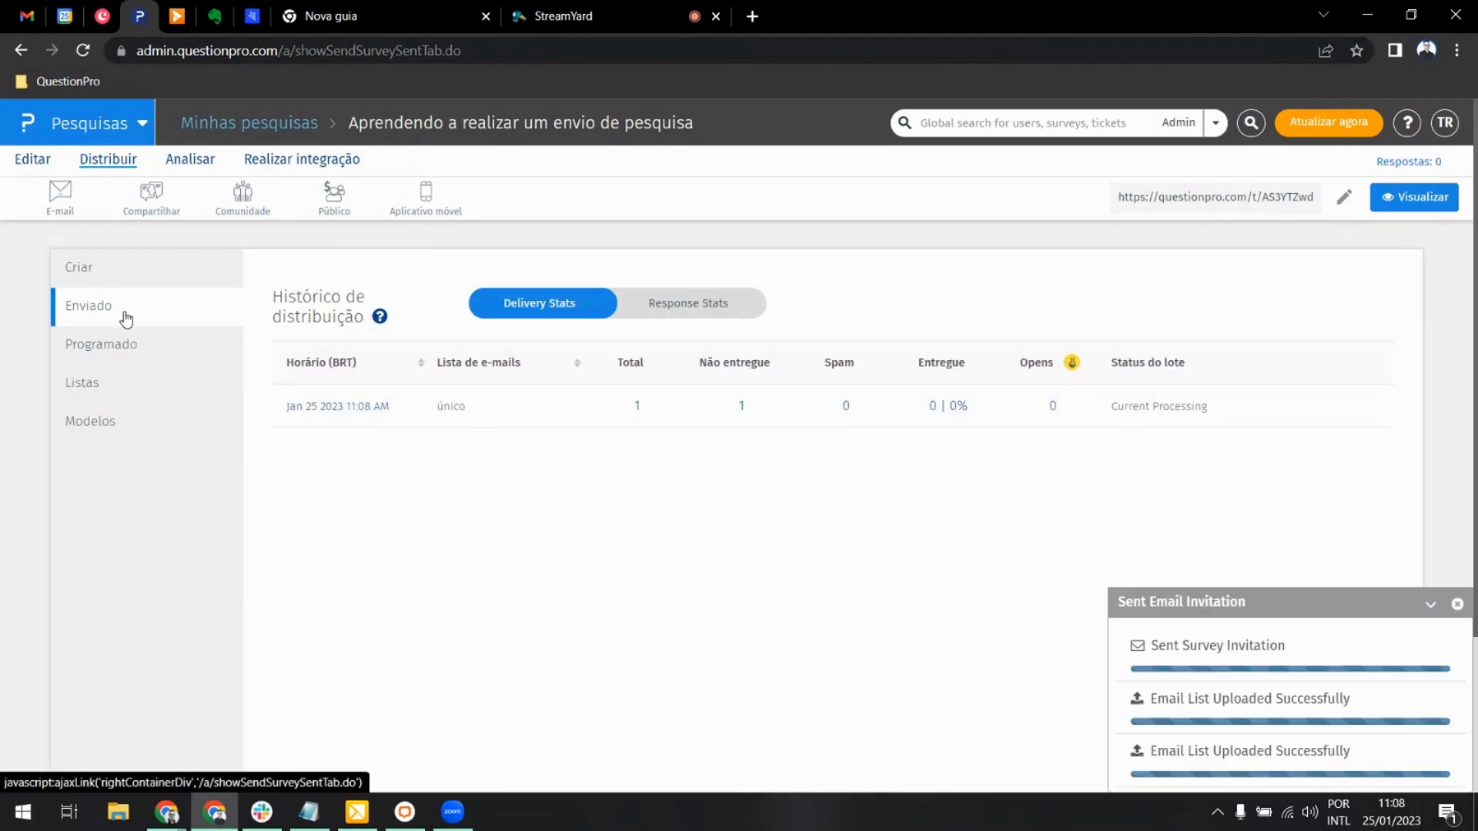
click(1456, 604)
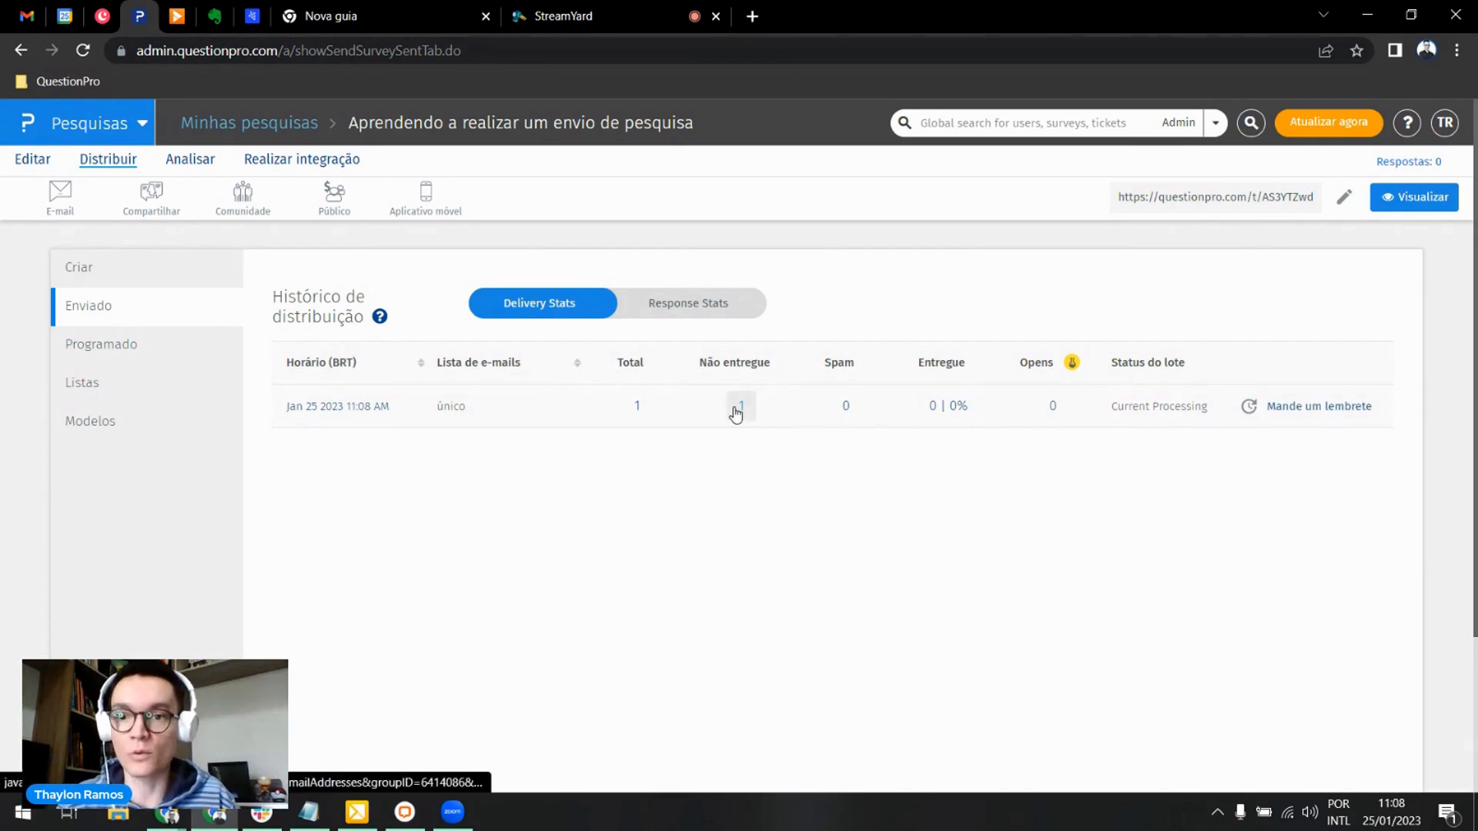
Step: Review the scheduled invitations, and check the sent distribution's delivery and response statistics
click(121, 341)
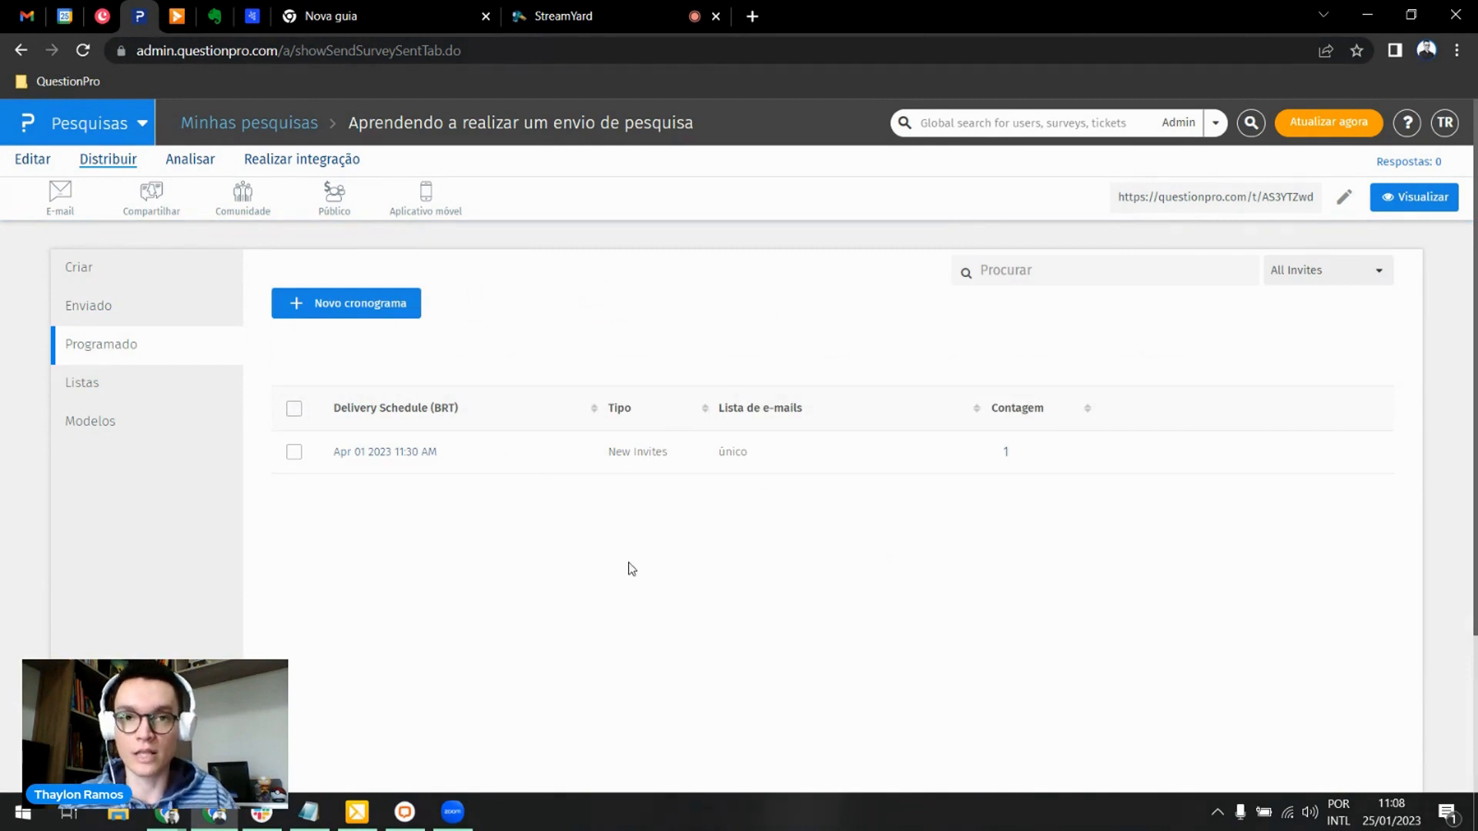
click(104, 306)
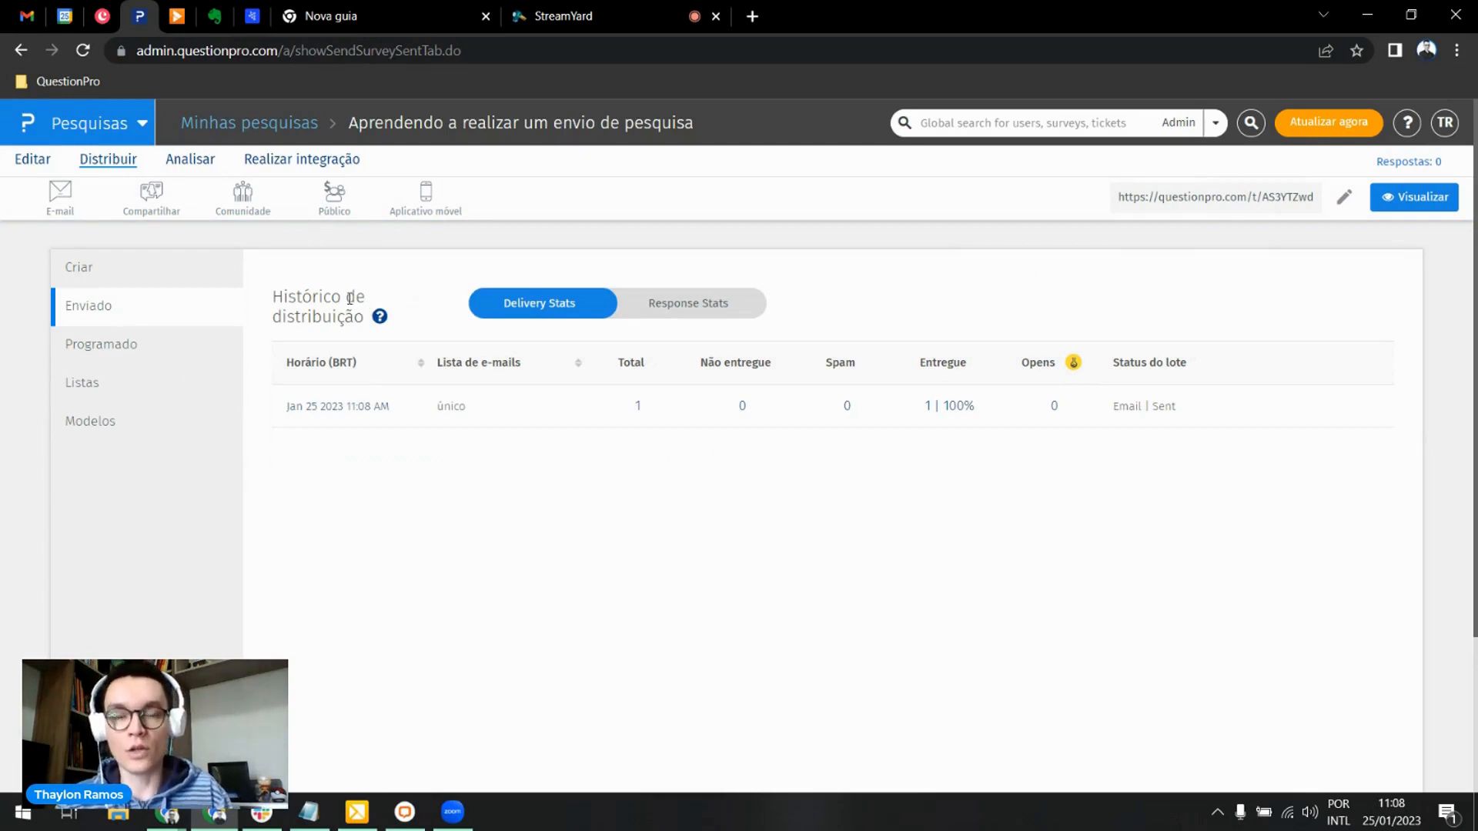
mouse_move(356, 422)
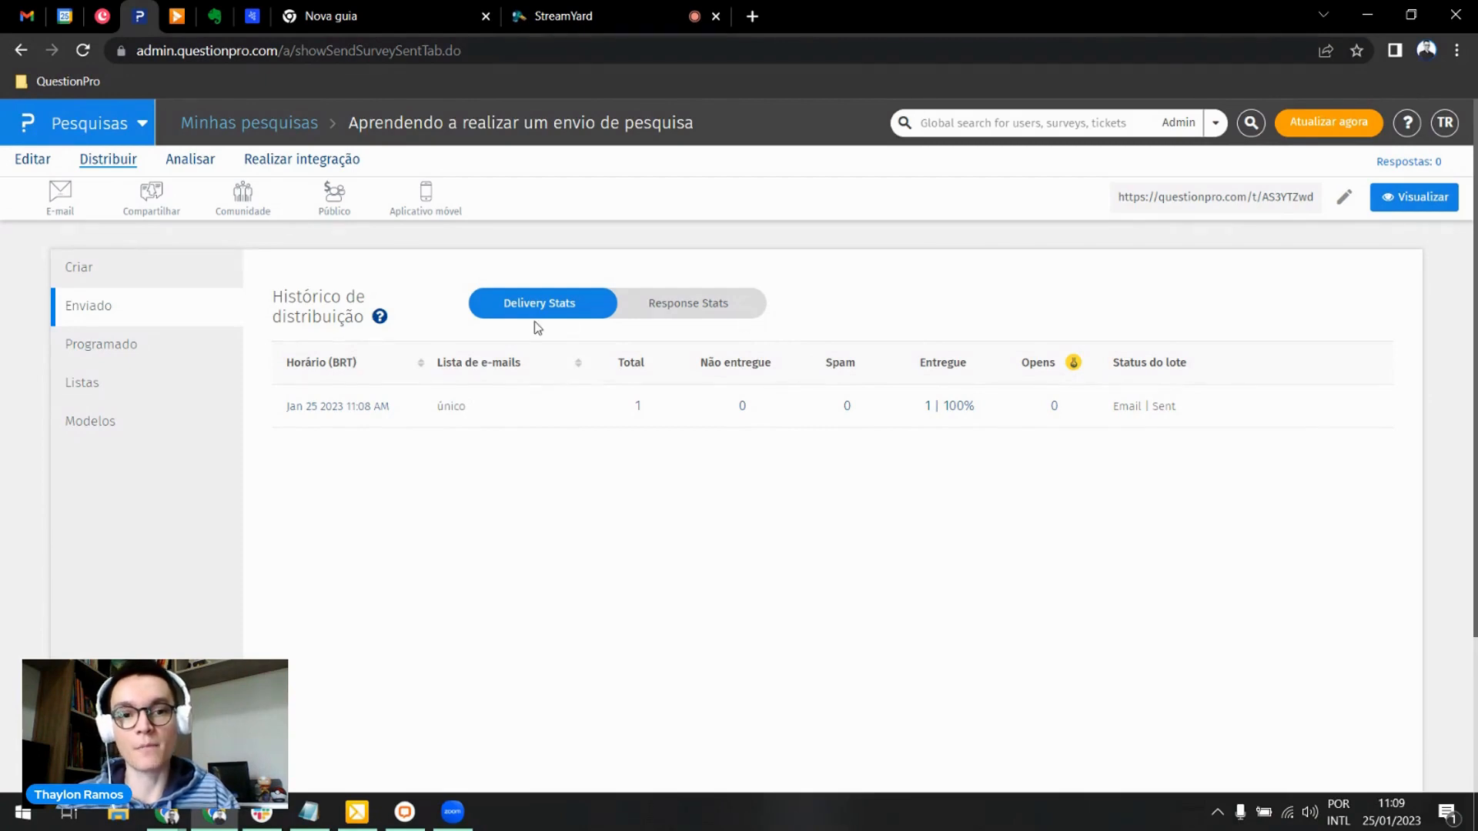
click(685, 315)
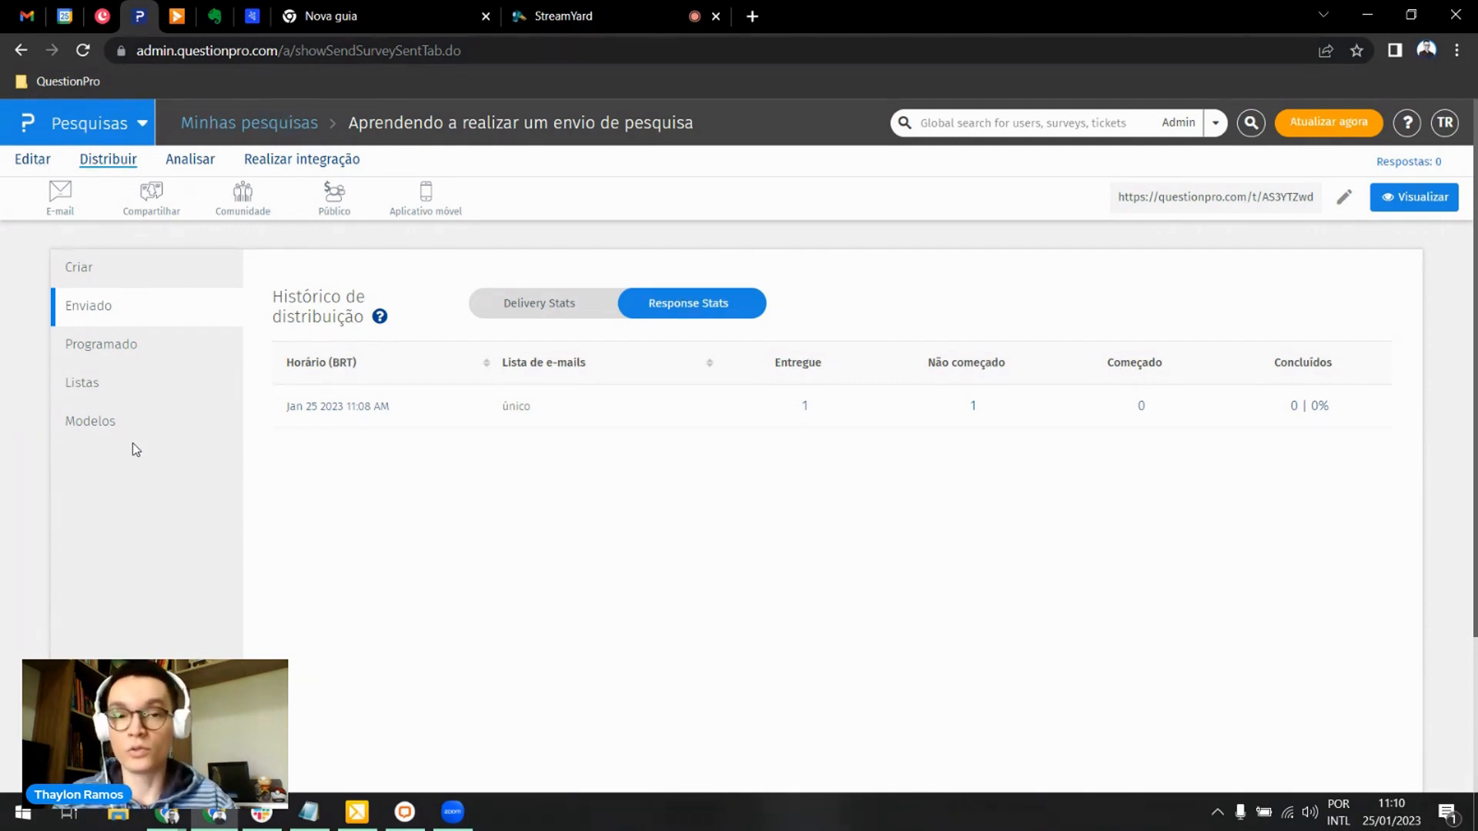
Step: Open the email lists and inspect the management options available for "Lista SMS"
click(100, 394)
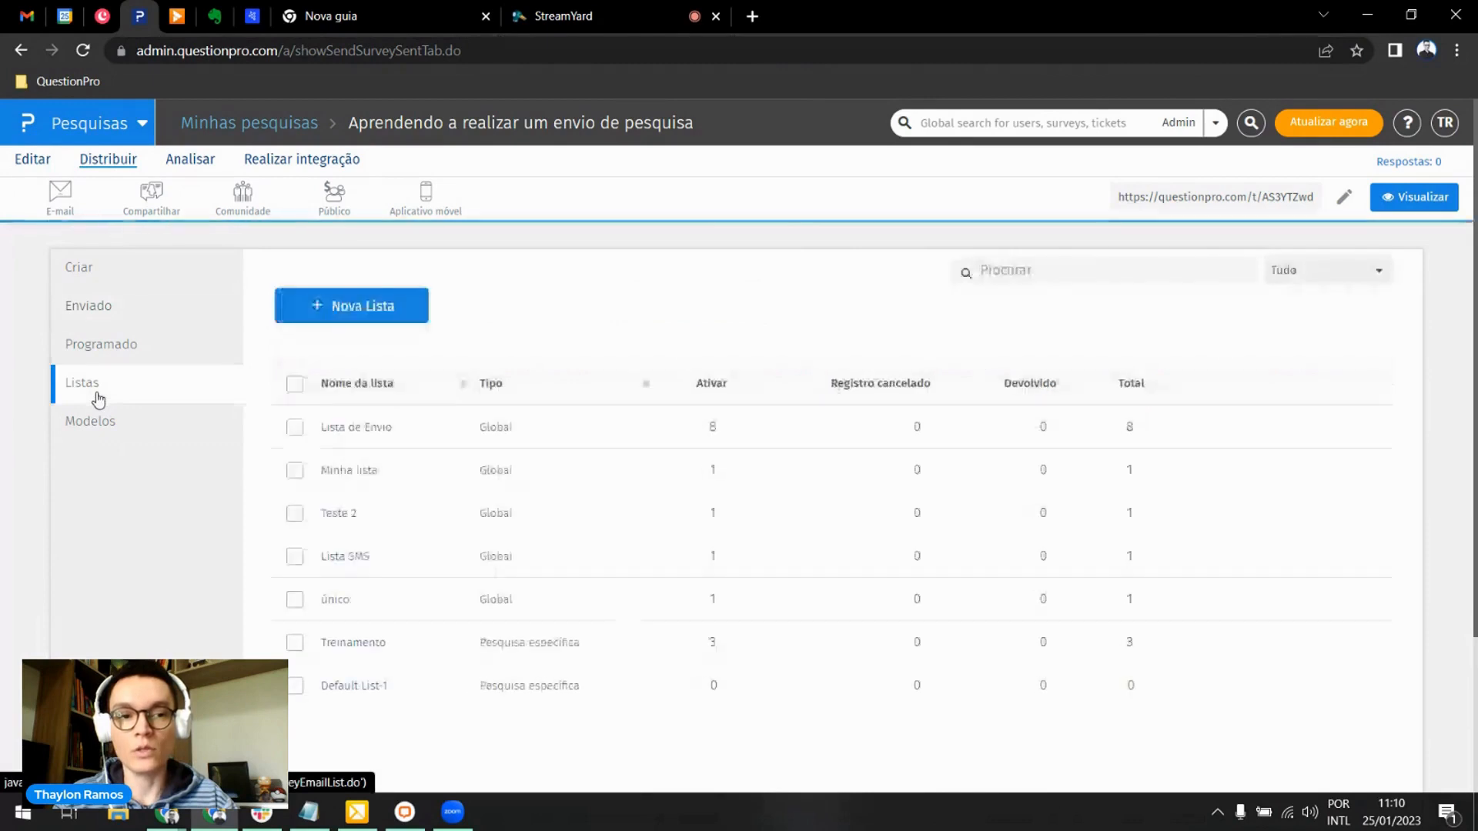
click(1369, 556)
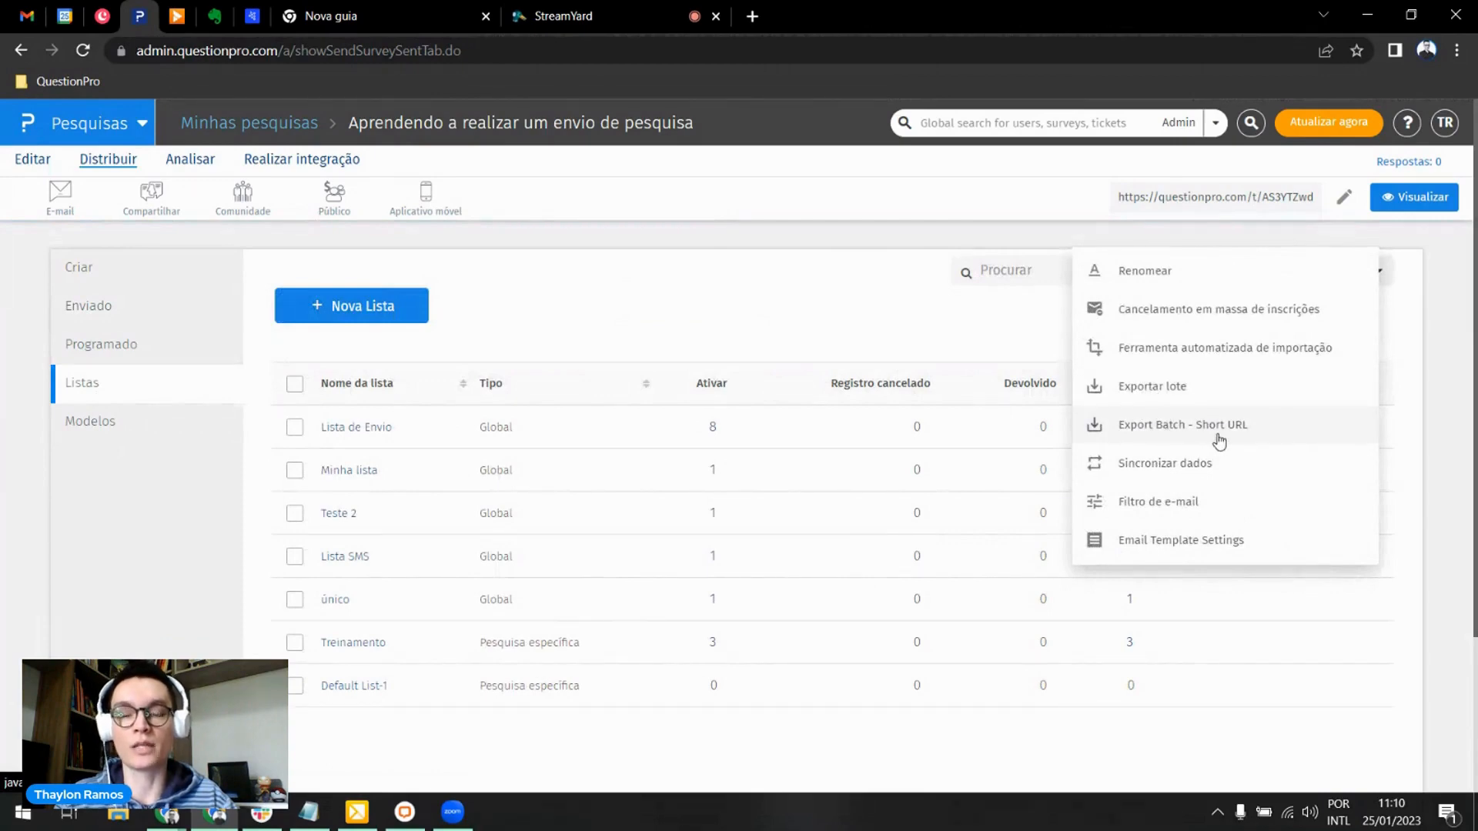
click(1434, 514)
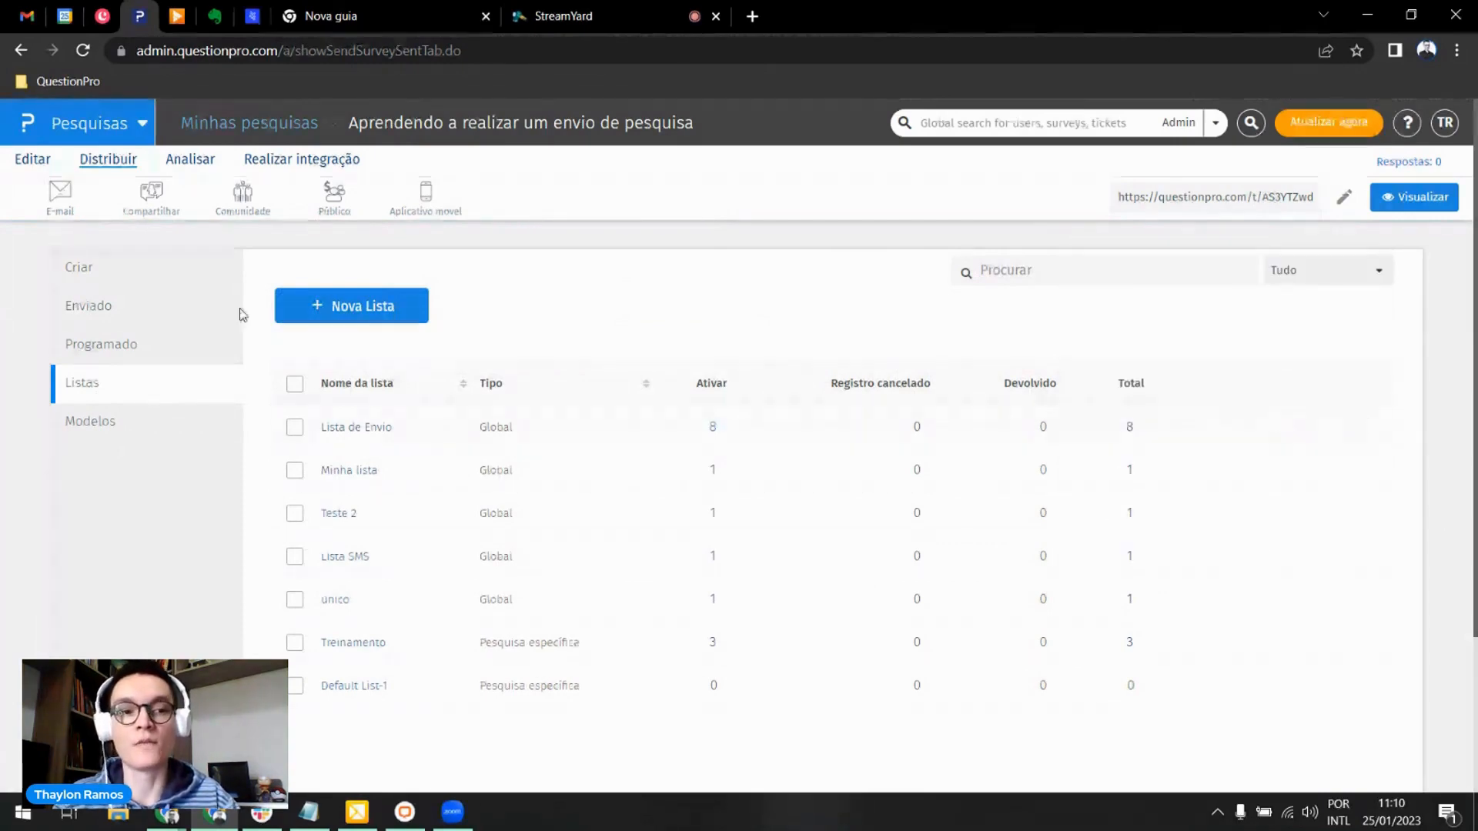
Step: Return to the email composer, select the survey link, and view its URL customization dialog without changing anything
click(165, 274)
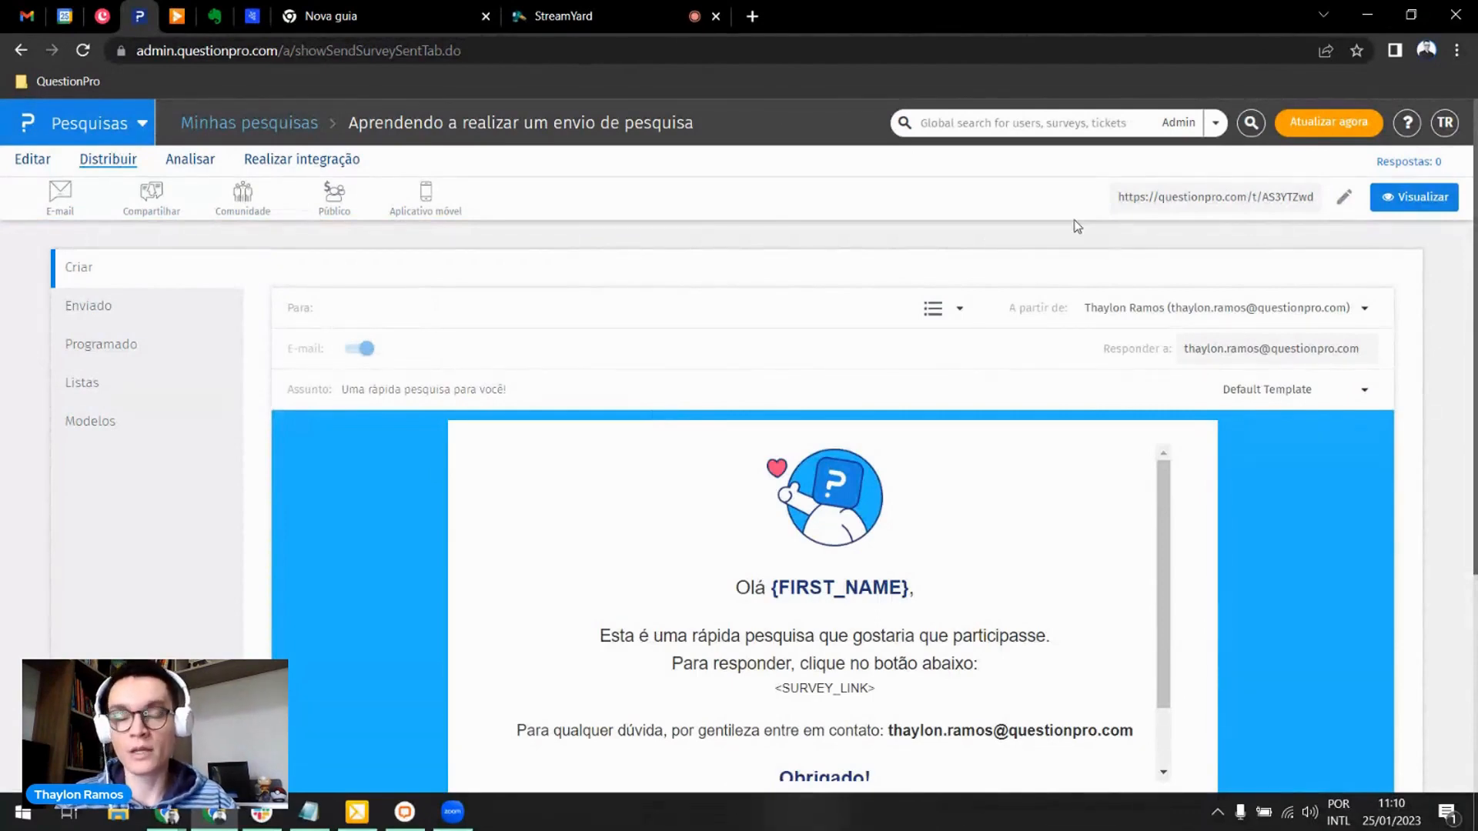
click(1214, 198)
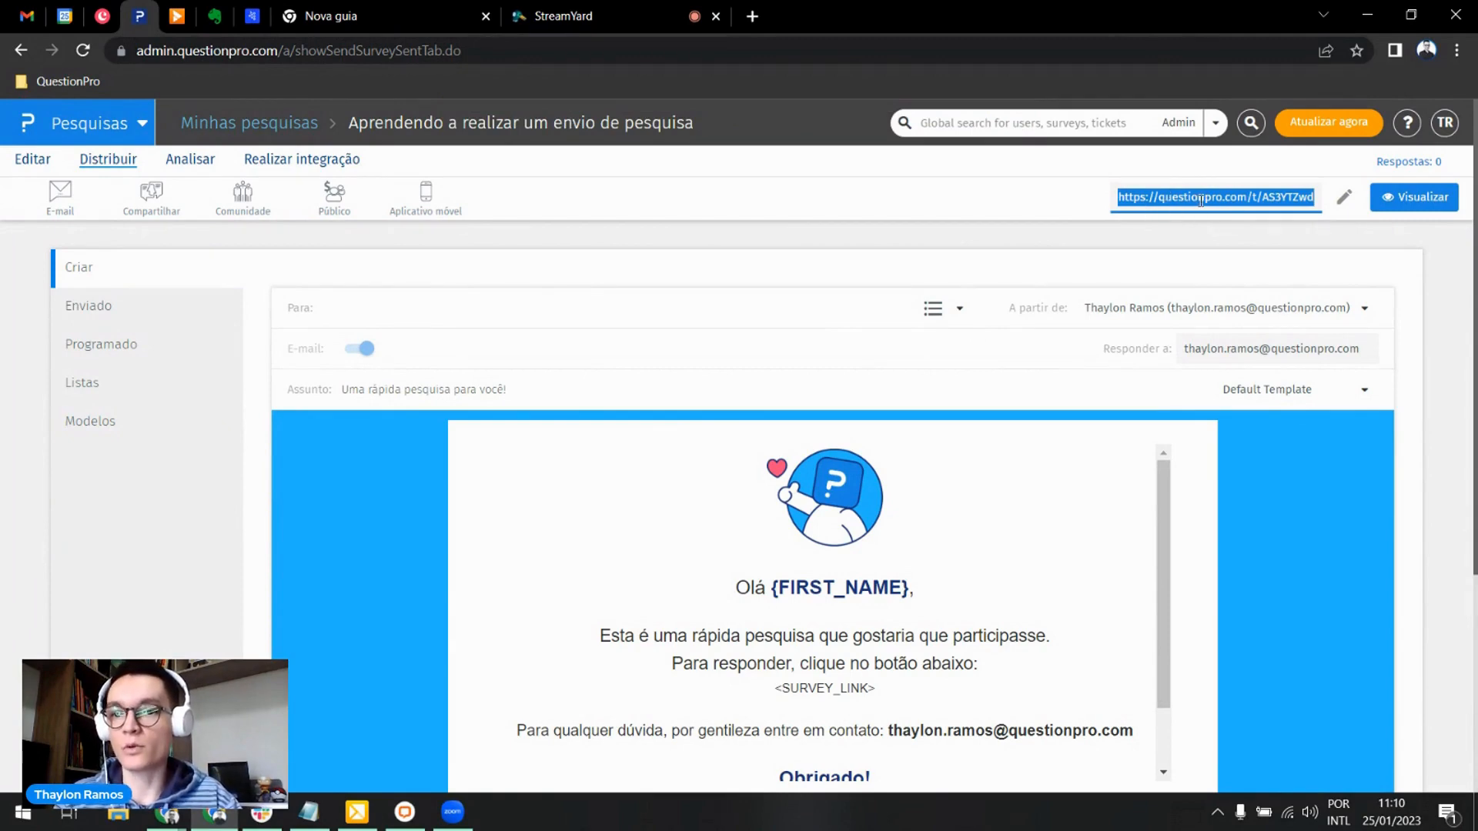
click(1344, 201)
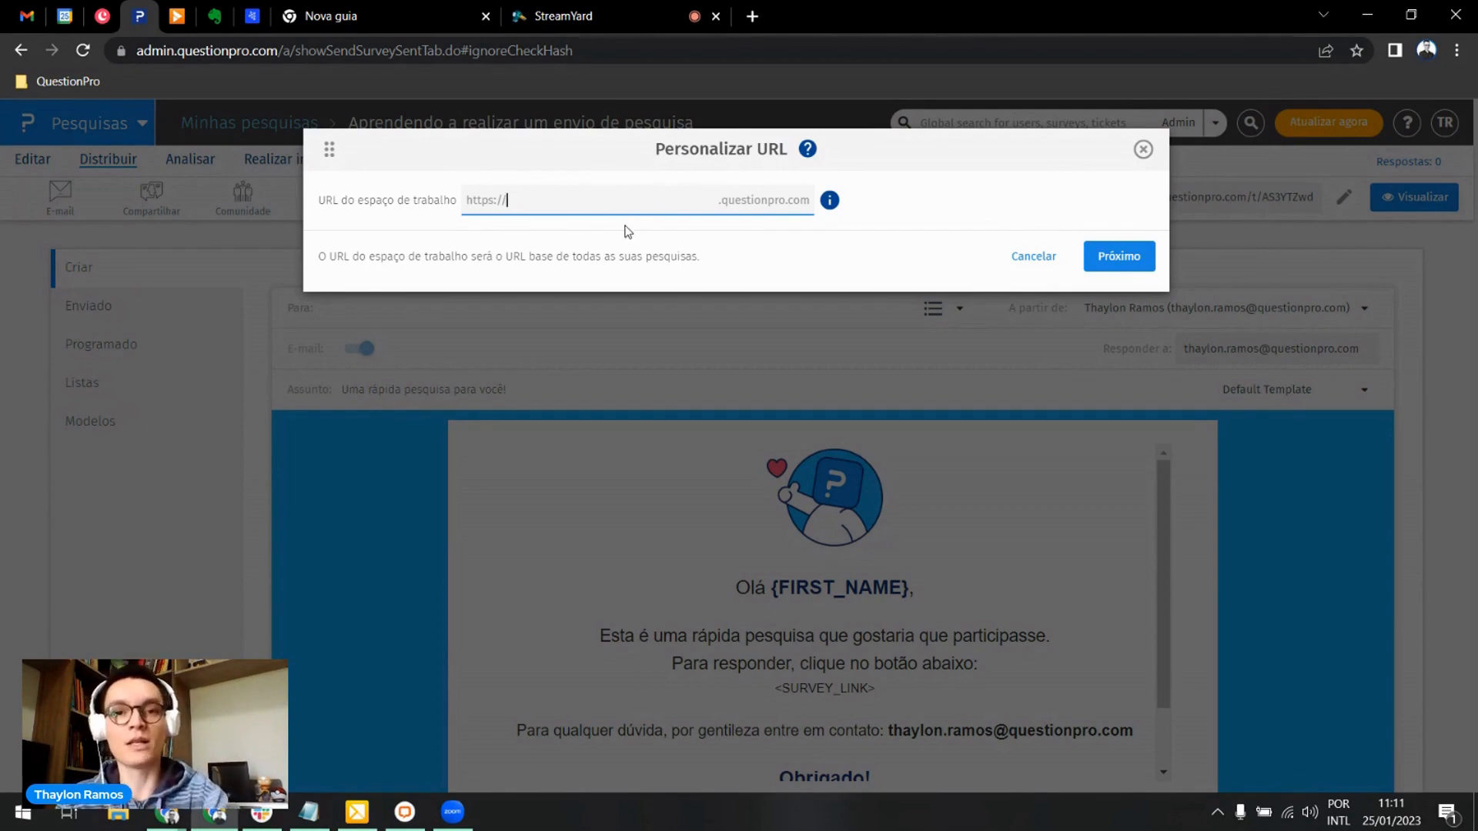
click(1142, 149)
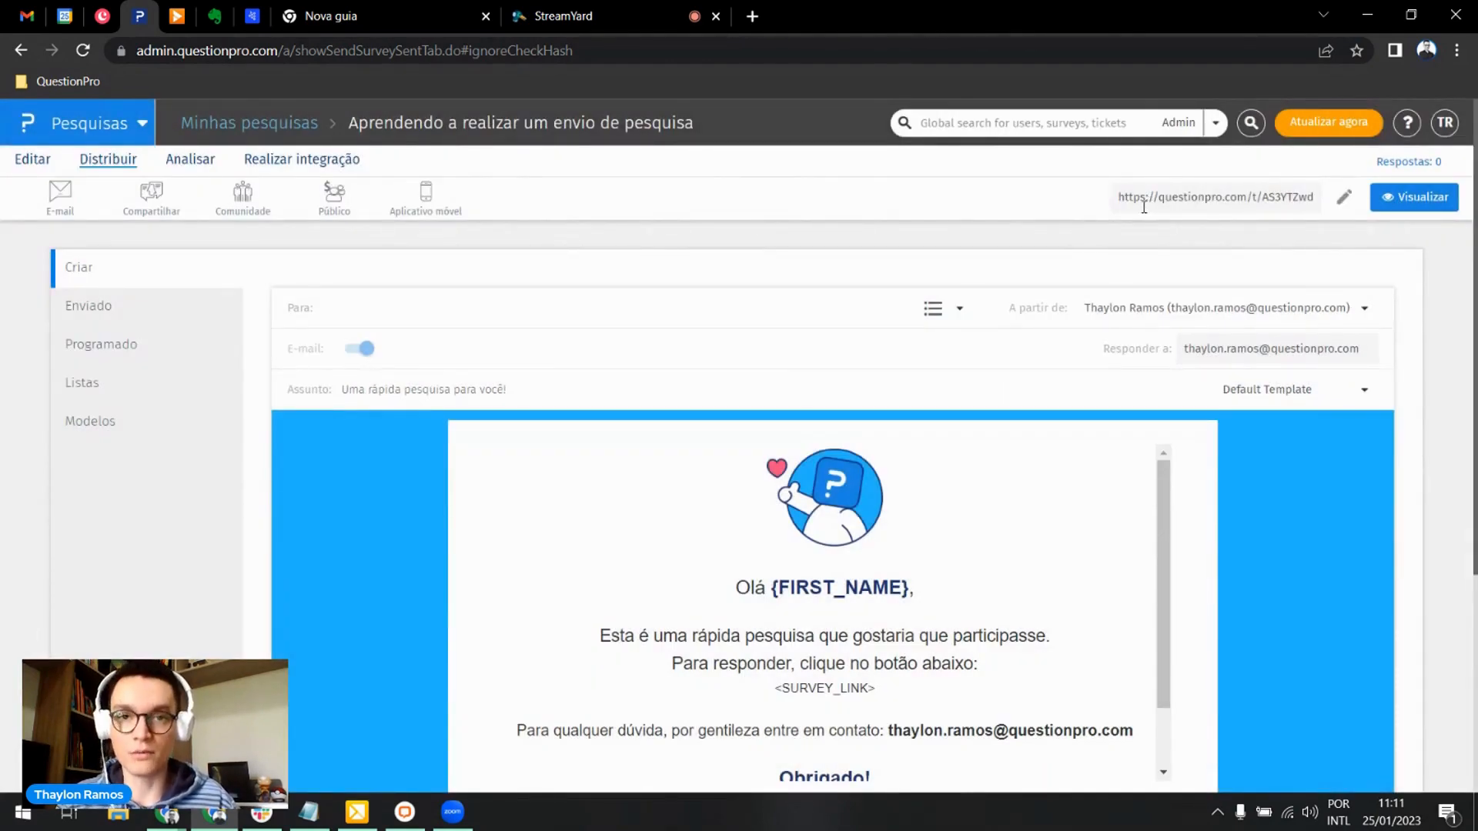
Step: View the survey's social network and QR code sharing options, and return to the email distribution
click(160, 217)
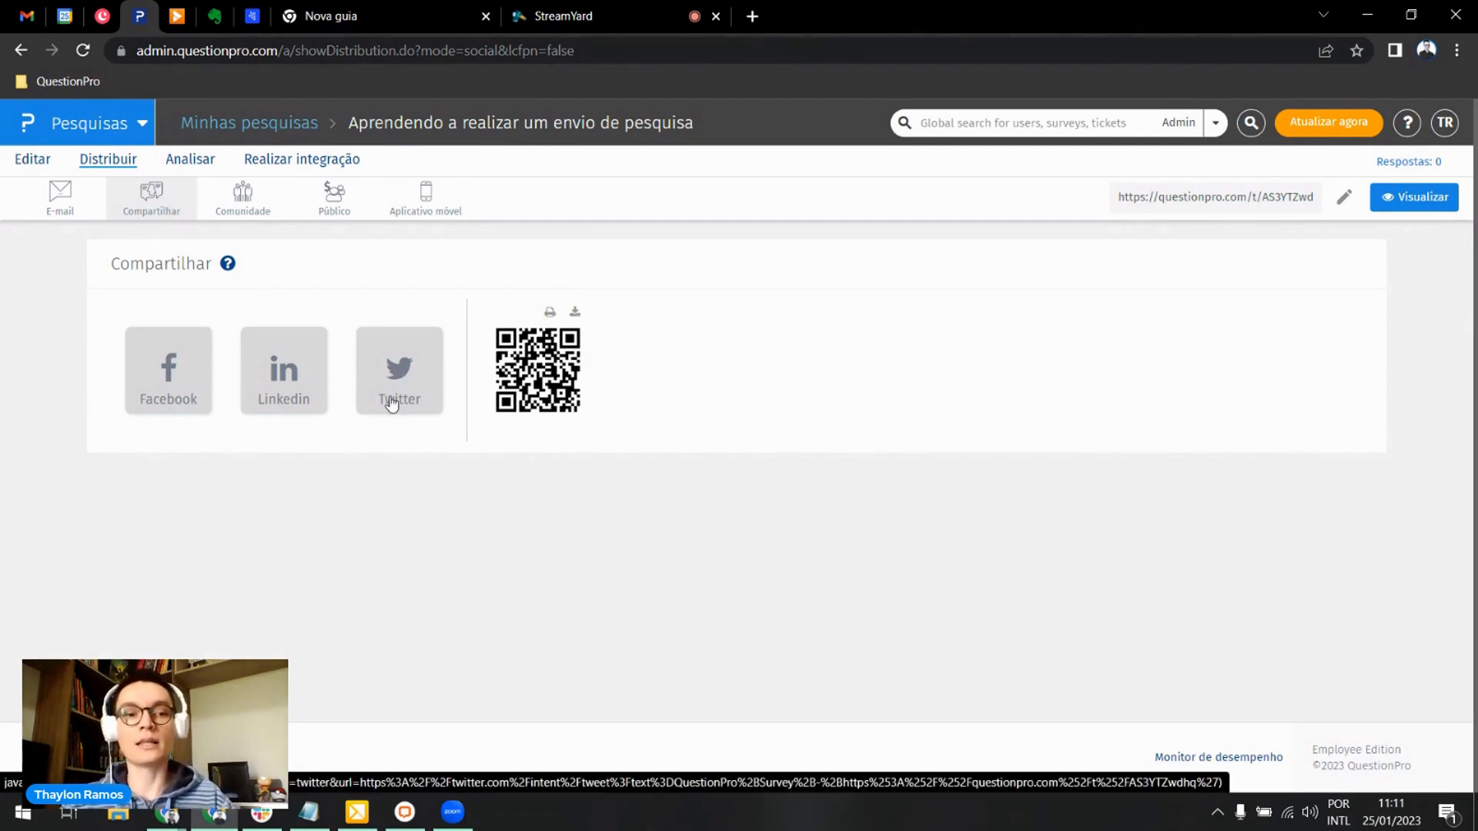
click(79, 206)
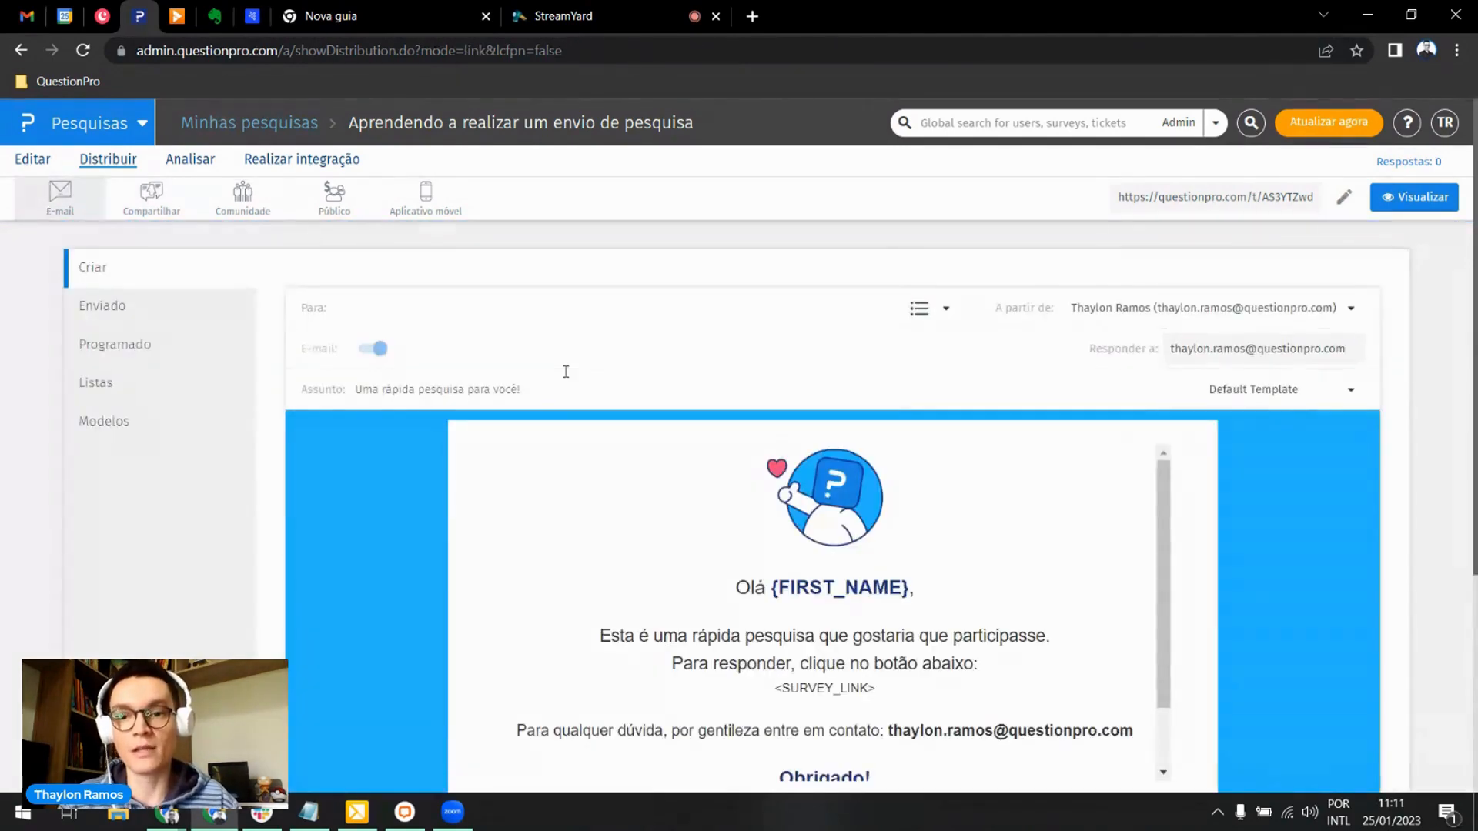